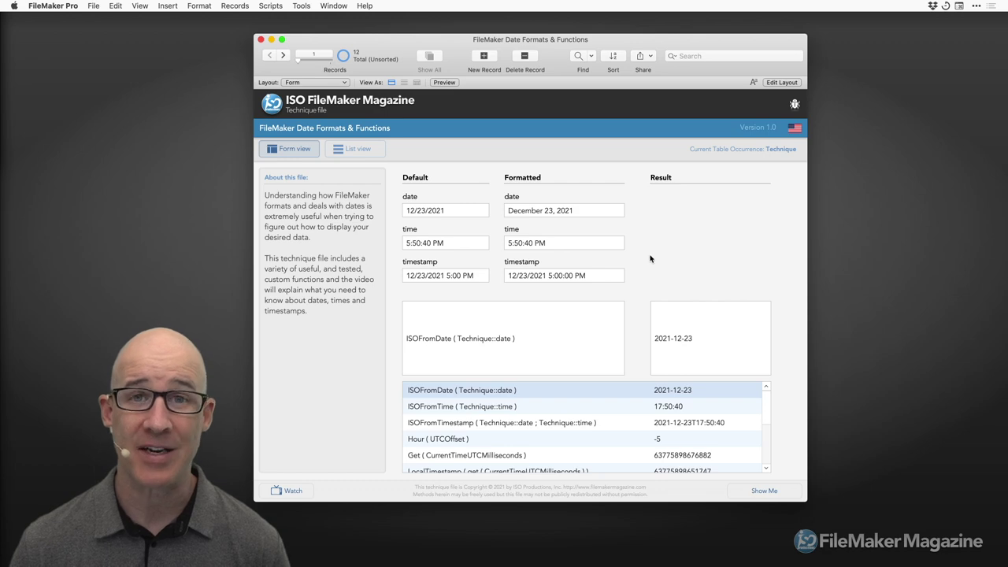
Open the database field definitions and select the date, time and timestamp fields of the Technique table
key("super+shift+d")
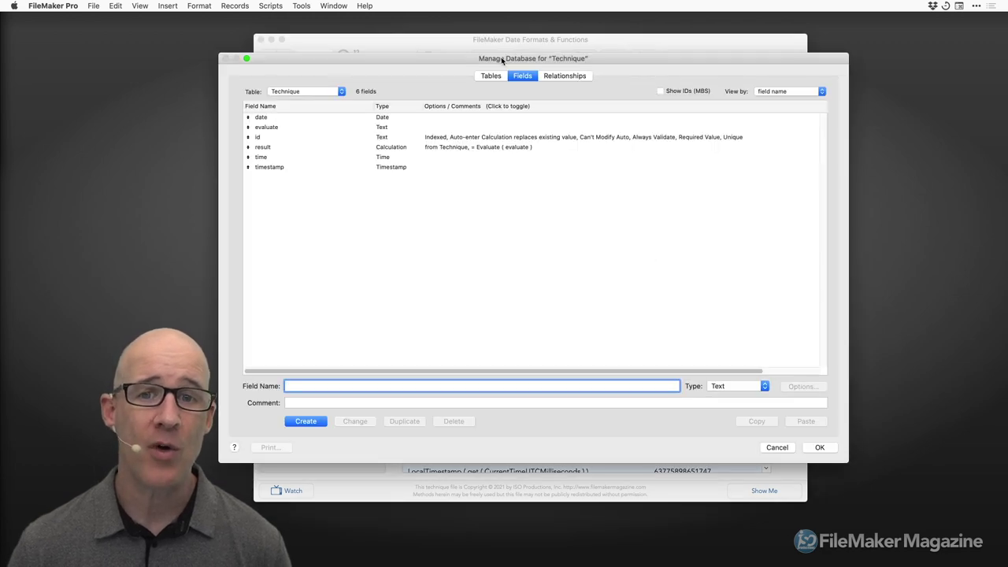
left_click_drag(512, 59, 588, 63)
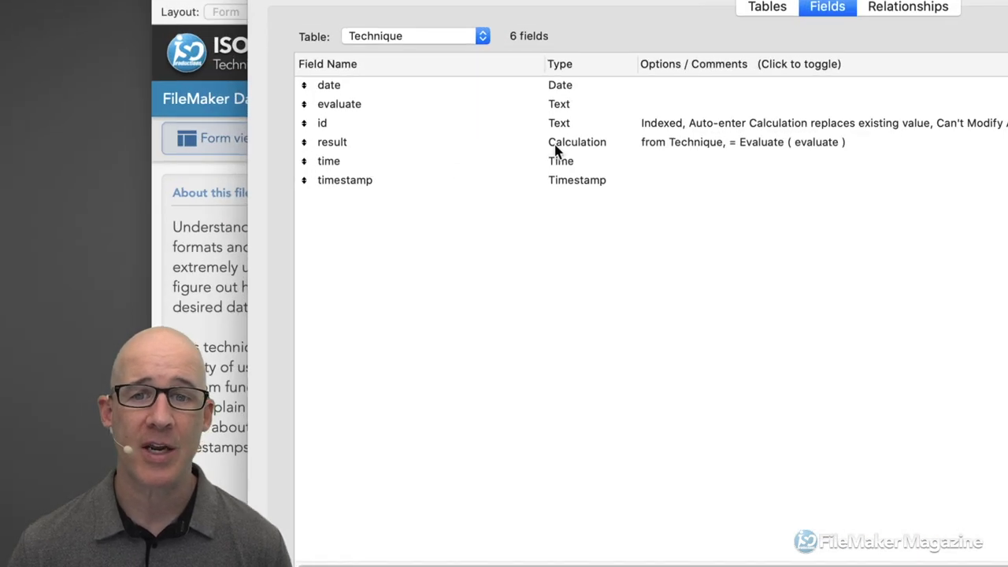
left_click(362, 85)
left_click(363, 162, "super")
left_click(376, 181, "super")
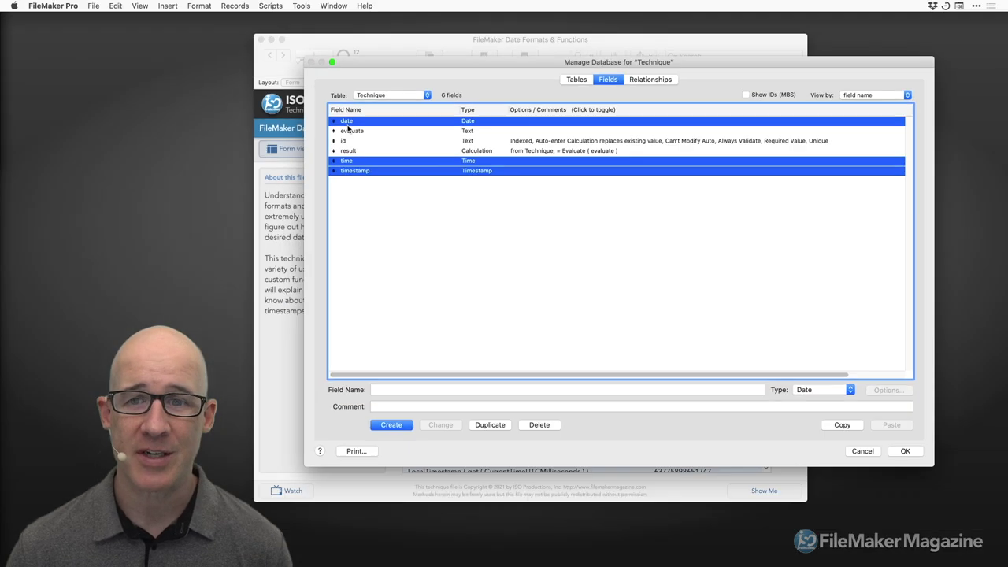
Clear the field selection, review the available field types, and close the database definitions
left_click(617, 216)
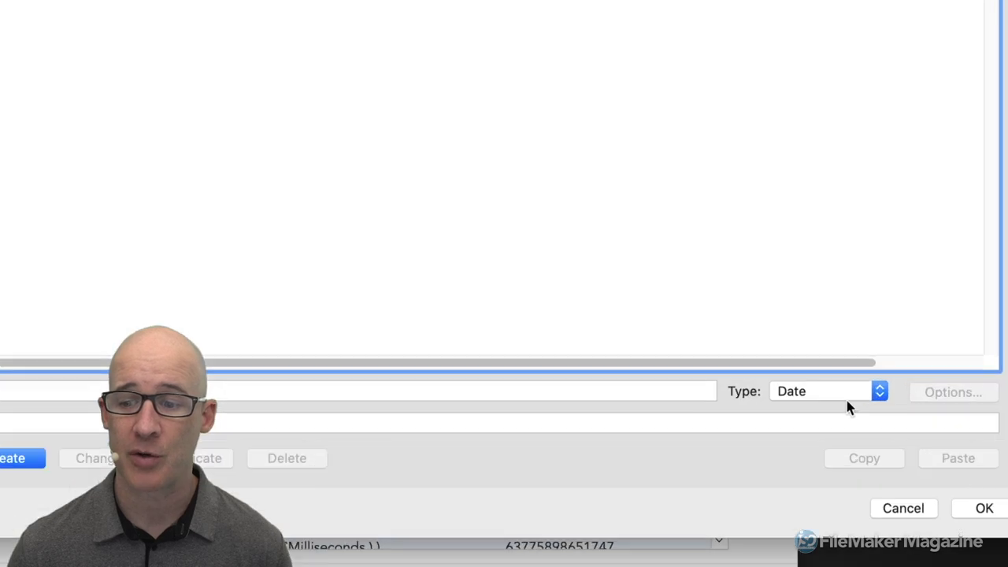
left_click(849, 402)
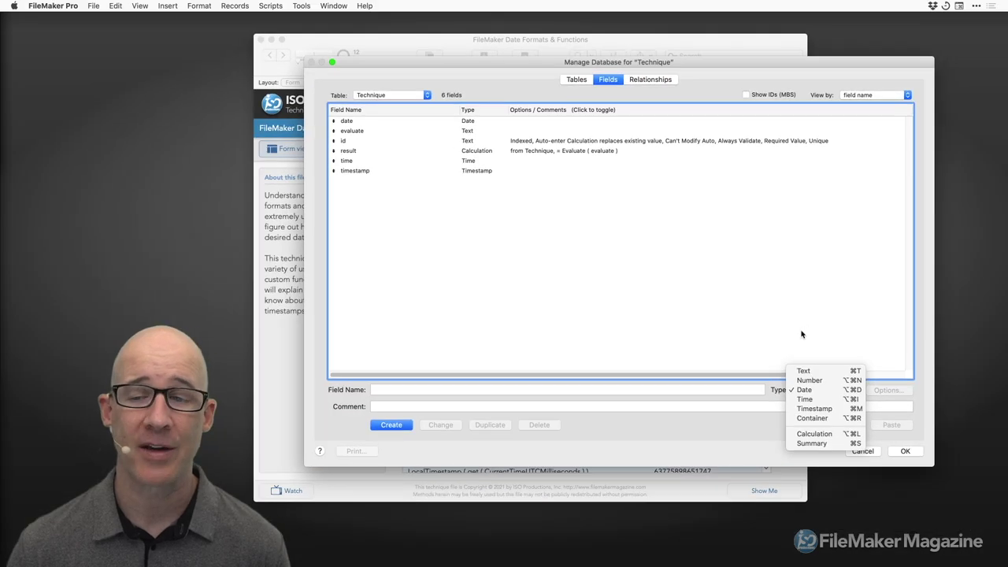
left_click(620, 256)
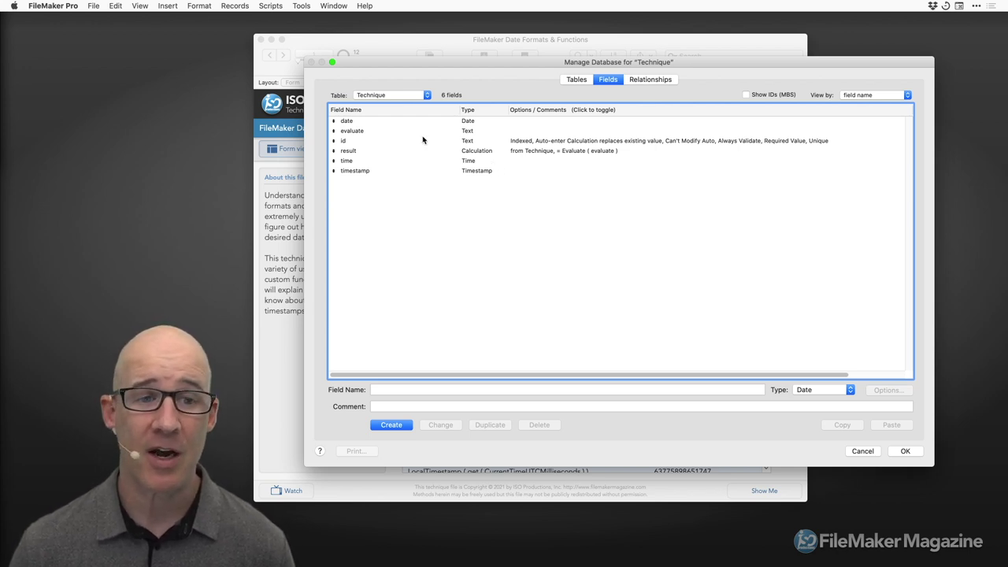
left_click(906, 452)
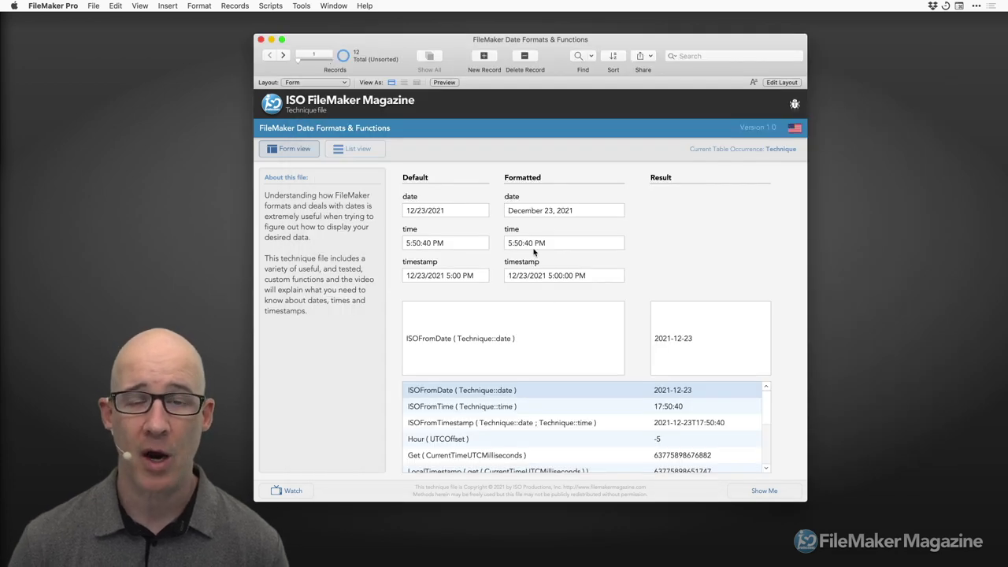
Enter the default date with period separators as 12.23.21, expand the year to 2021, and shorten it back to 21
left_click(448, 211)
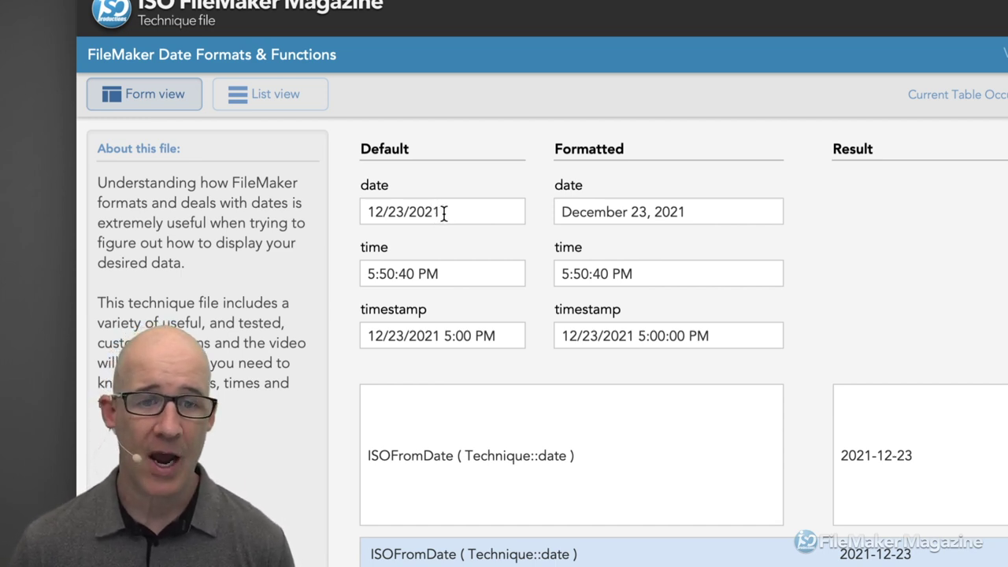
left_click_drag(441, 213, 366, 186)
type("12")
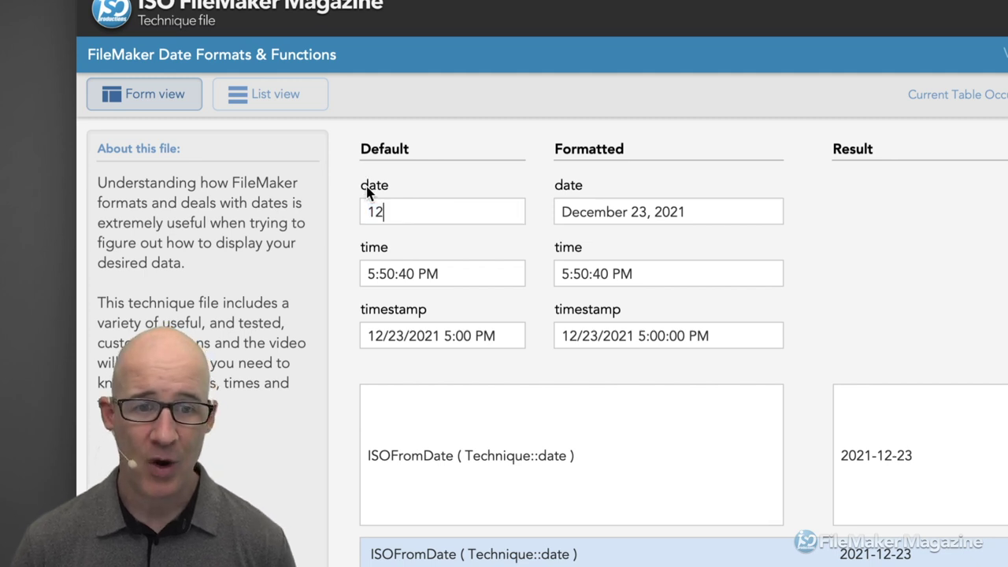
type(".23.21")
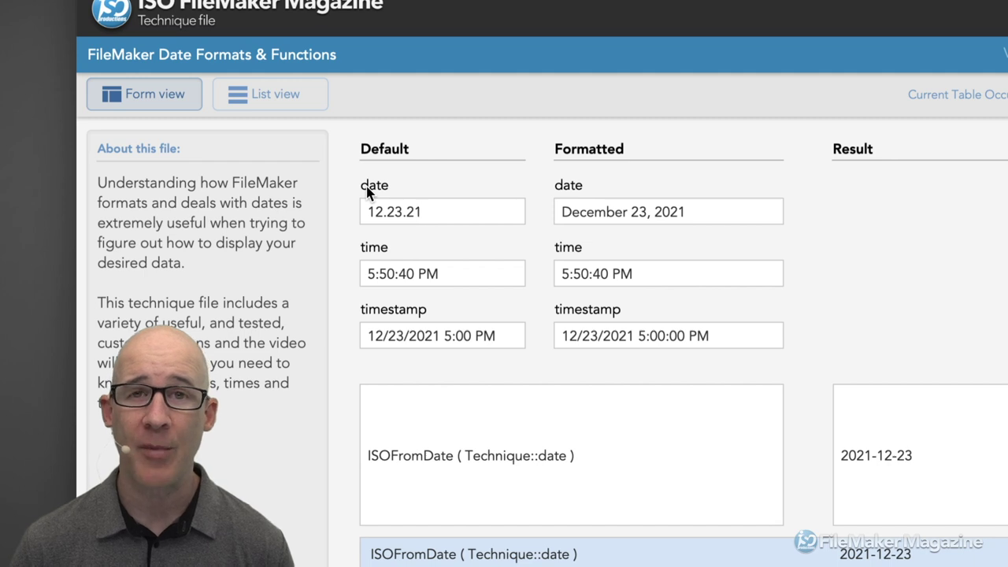
key("BackSpace")
key("BackSpace")
type("2021")
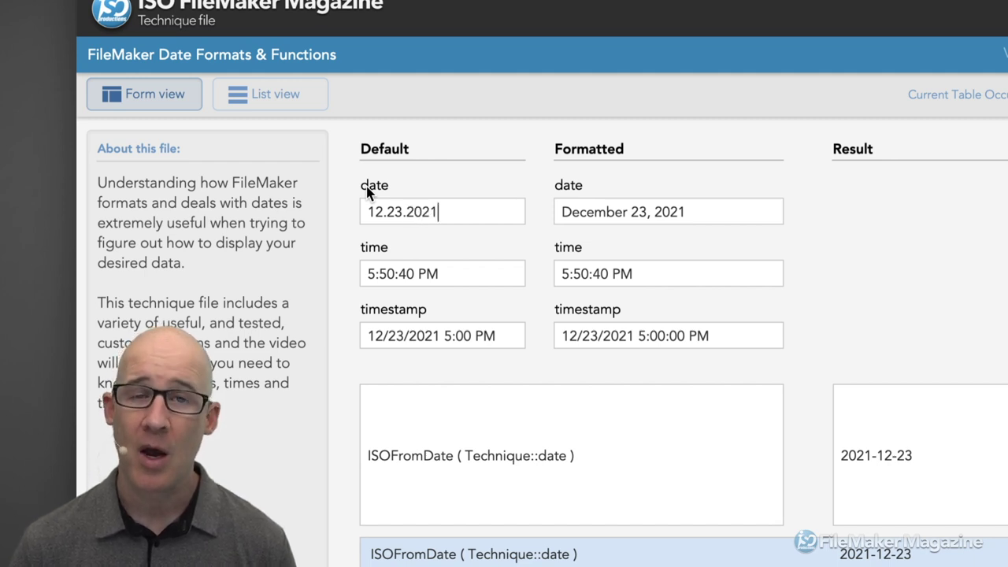
key("BackSpace")
key("BackSpace")
key("BackSpace")
type("1")
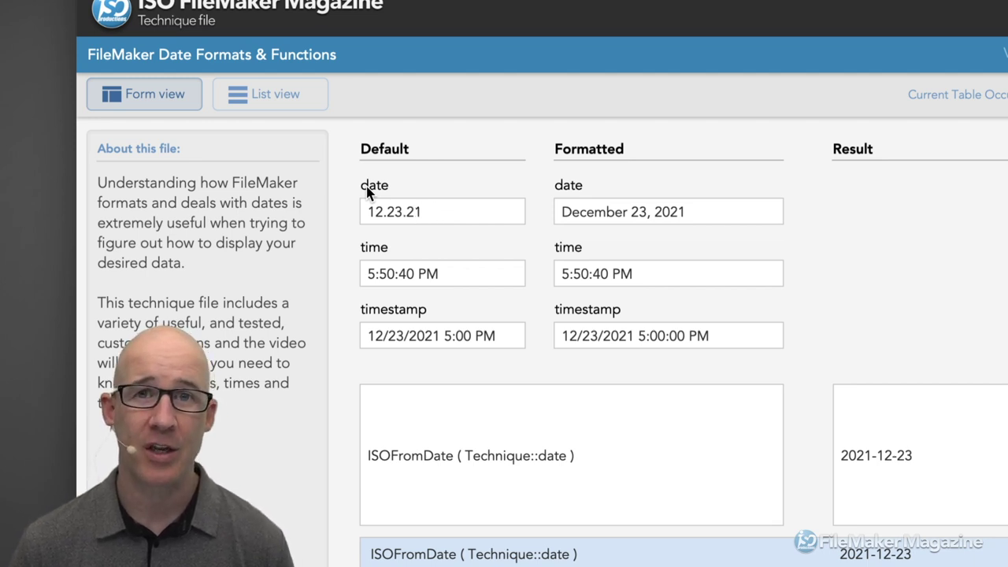
Try hyphens as separators in the default date, and replace both separators with slashes to make 12/23/21
key("Left")
key("Left")
key("Left")
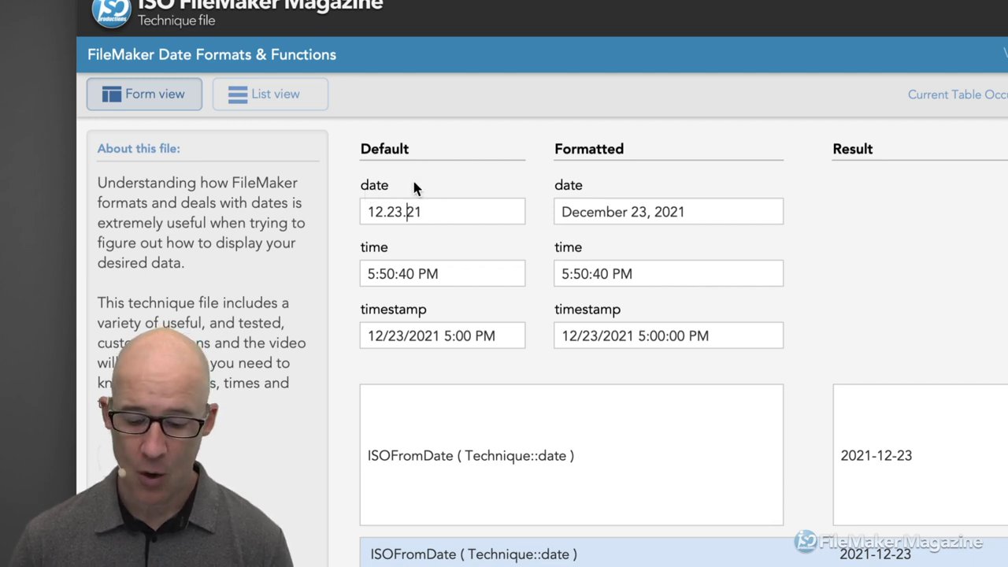
key("Delete")
type("-")
key("Left")
key("Left")
key("Left")
key("Left")
key("Delete")
type("-")
key("BackSpace")
type("/")
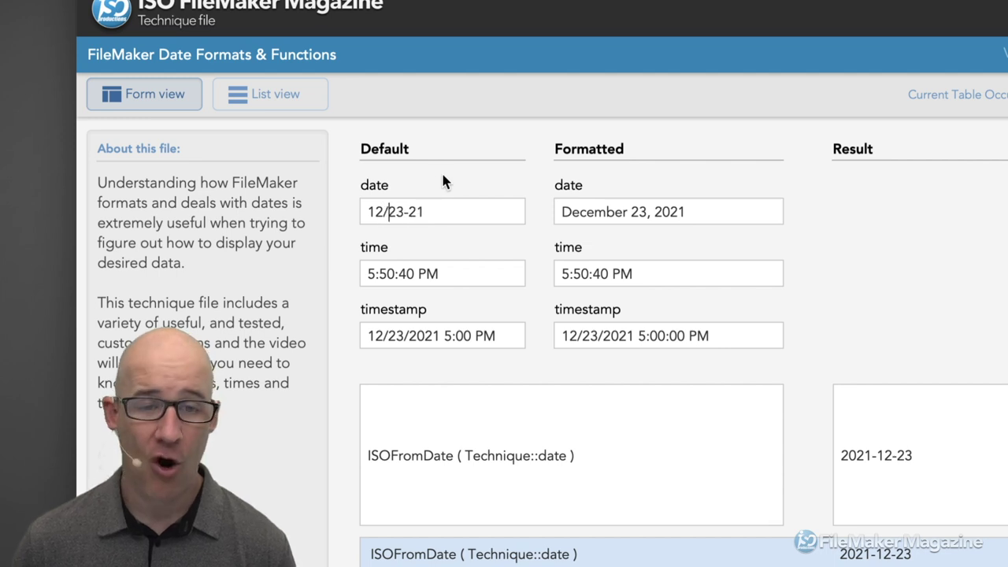
key("Right")
key("Right")
key("Delete")
type("/")
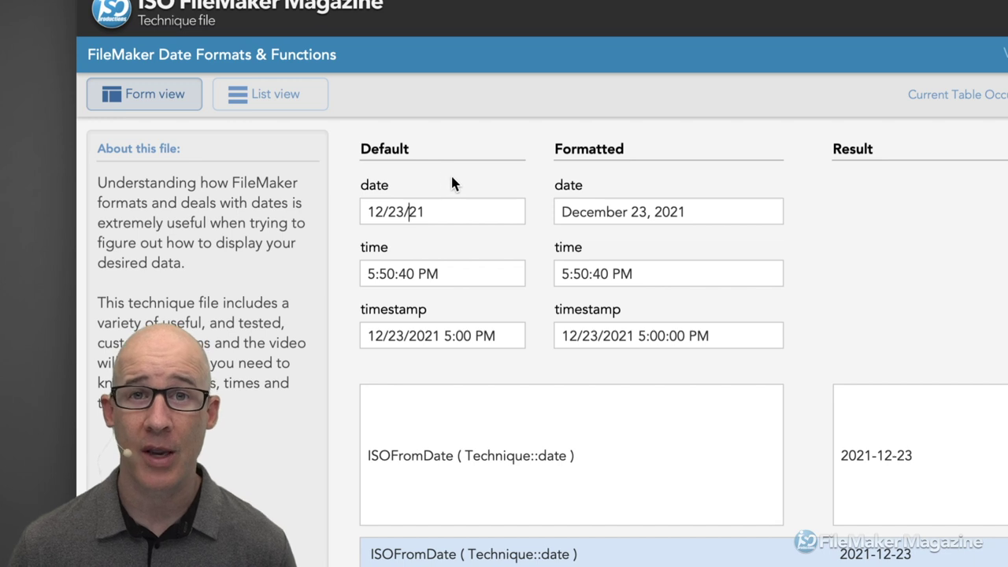
left_click_drag(404, 212, 364, 214)
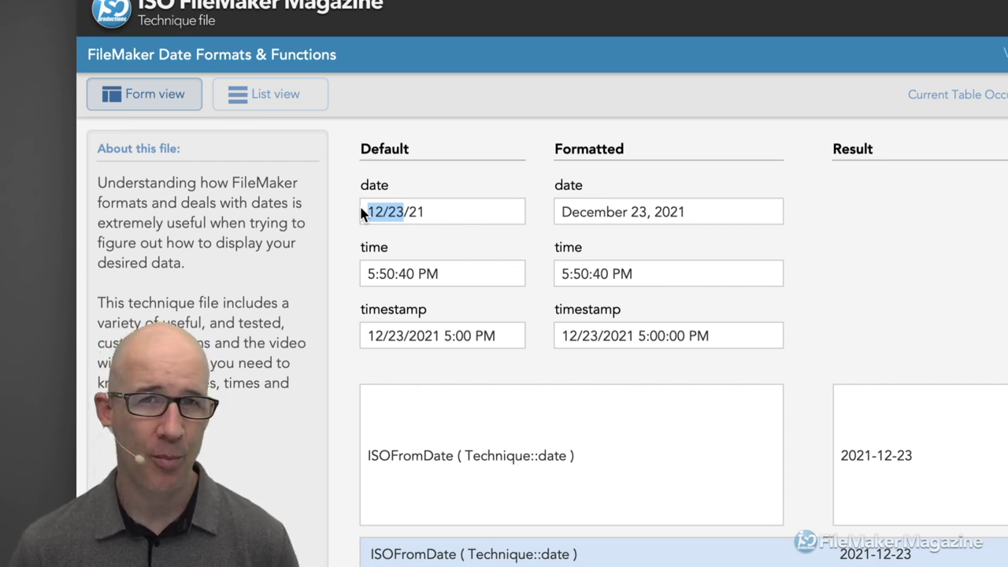
left_click(399, 214)
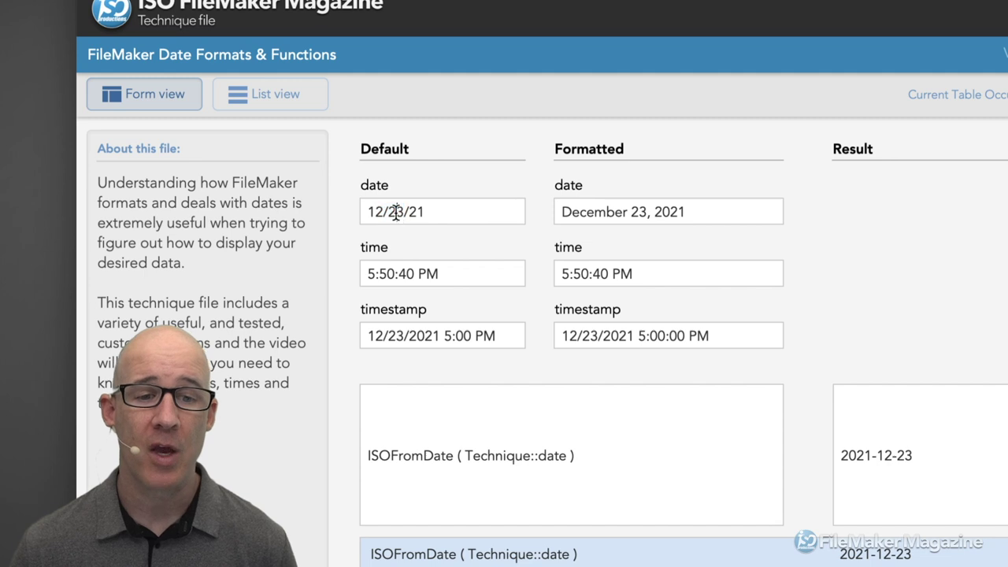
double_click(399, 213)
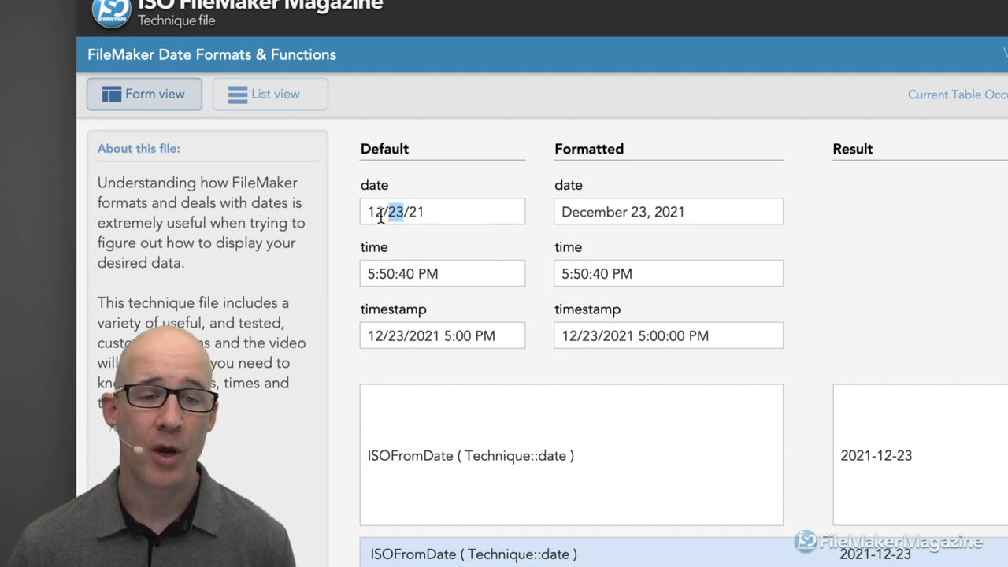
triple_click(374, 212)
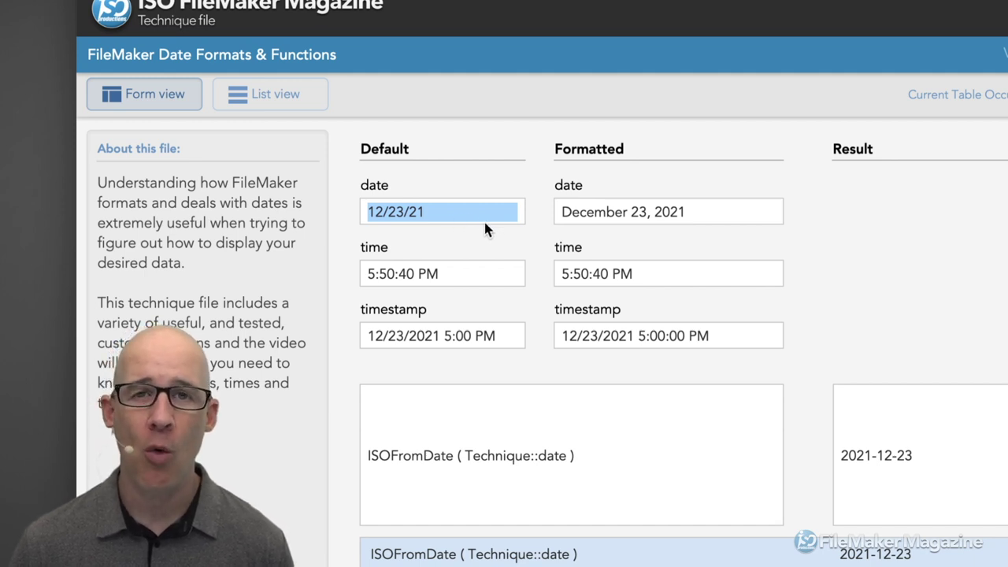
Replace the entire default date with 1/1/0001 and commit the entry
left_click(435, 210)
triple_click(436, 210)
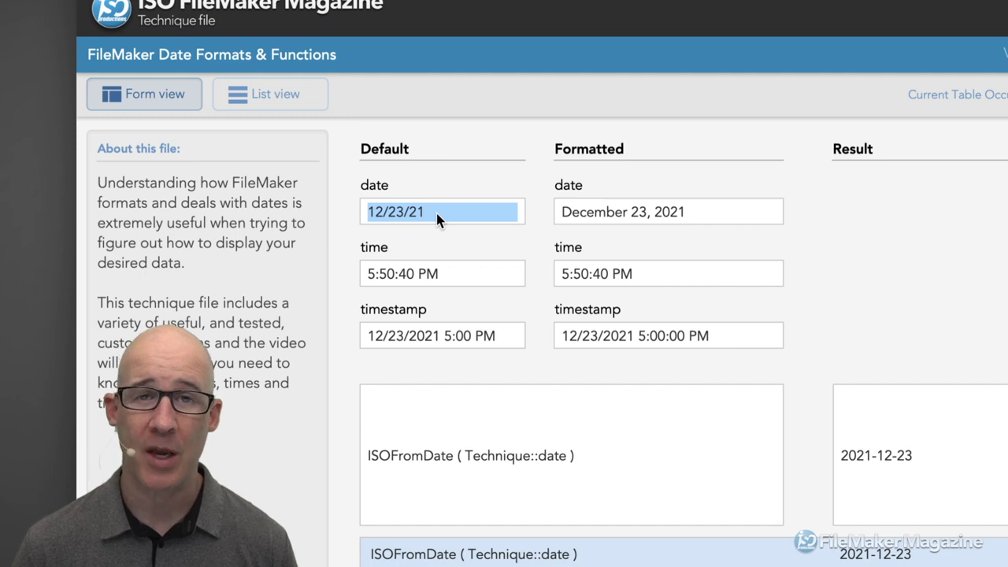
type("1/1/000")
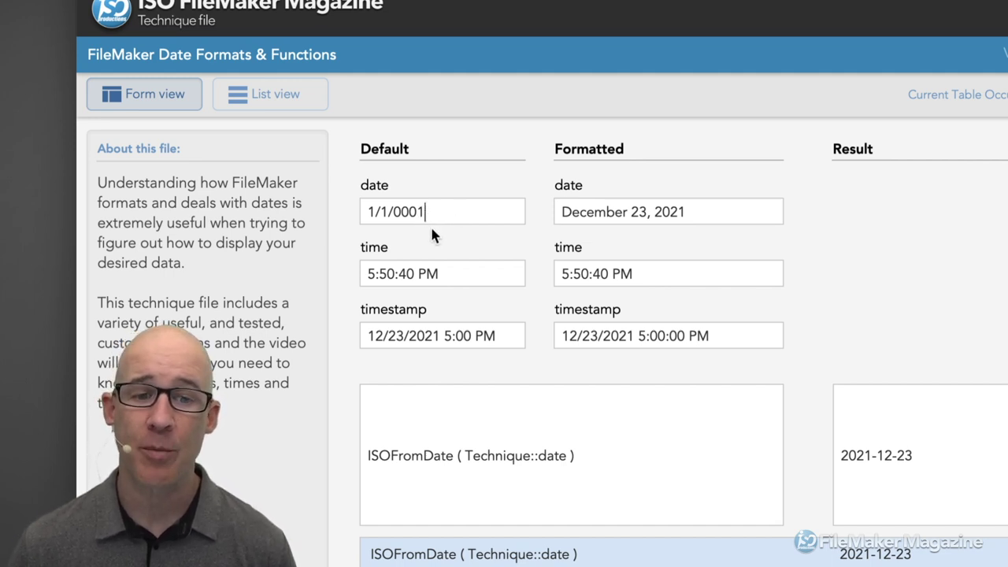
left_click(432, 229)
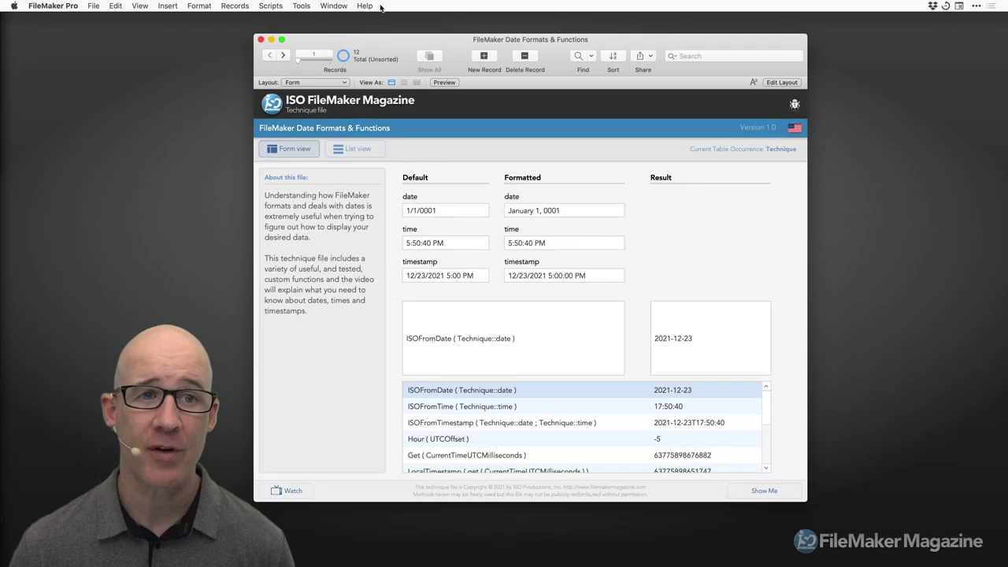
Open the Data Viewer, move it over the form, and display its watched expressions
left_click(301, 6)
mouse_move(337, 54)
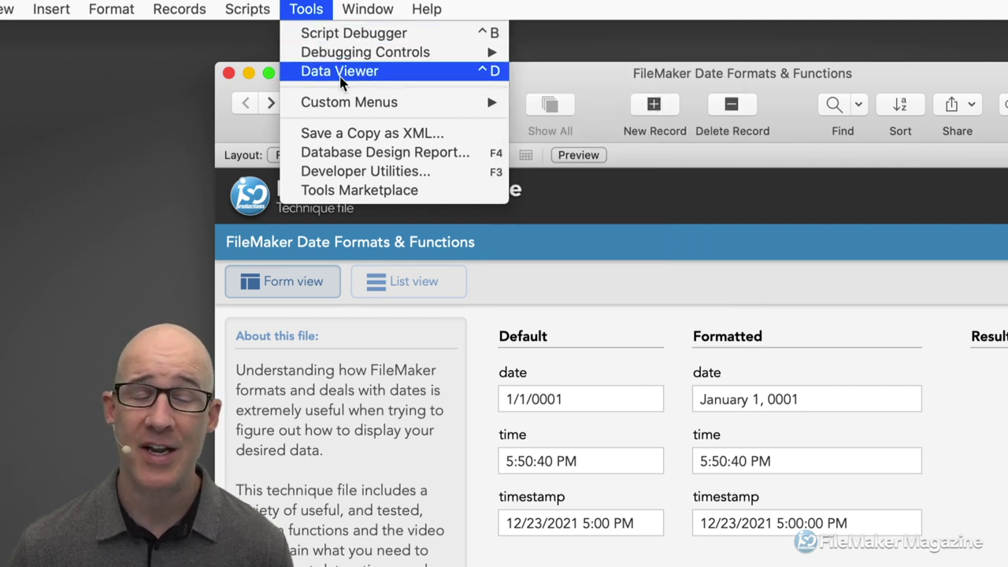
left_click(341, 73)
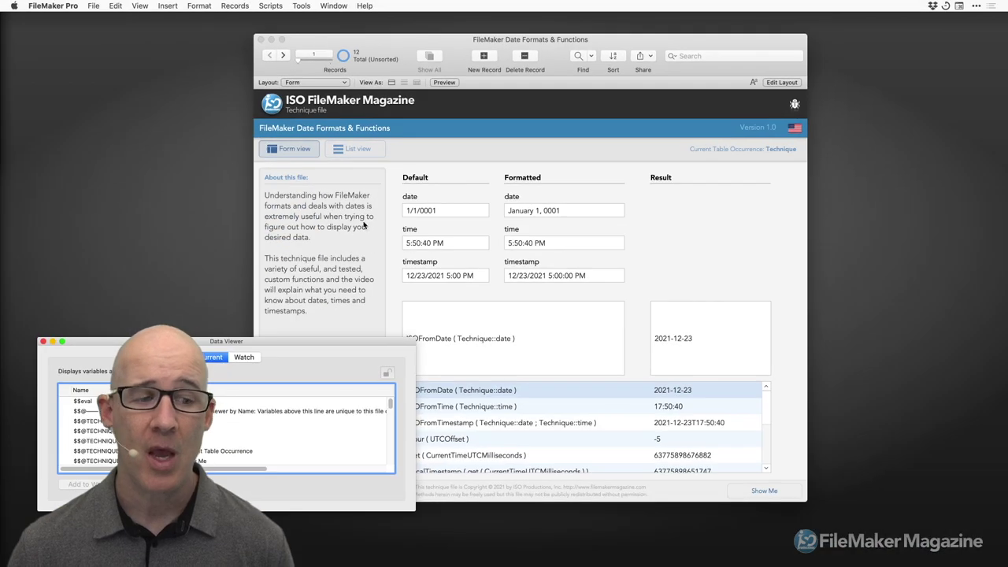
left_click_drag(322, 341, 600, 159)
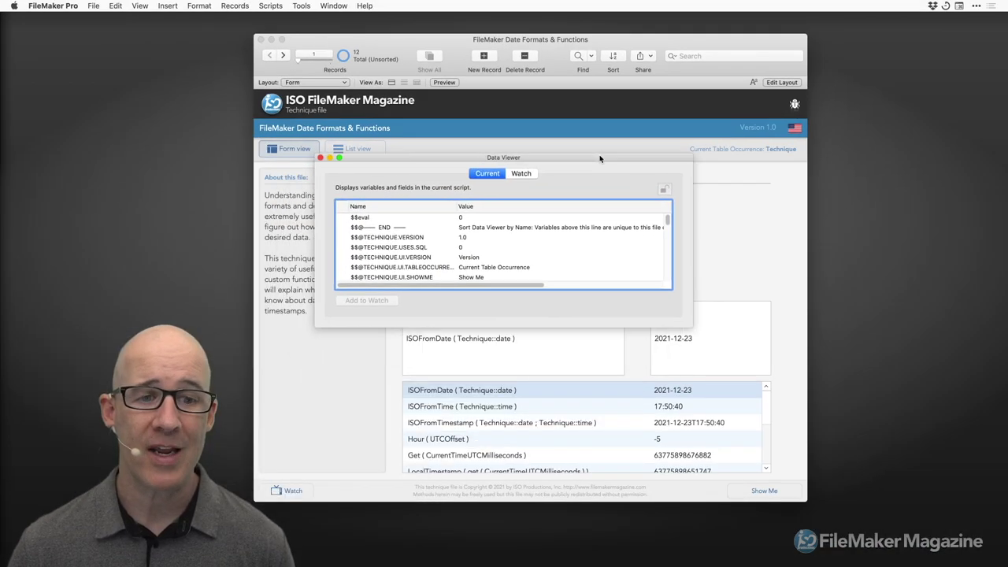
left_click(533, 176)
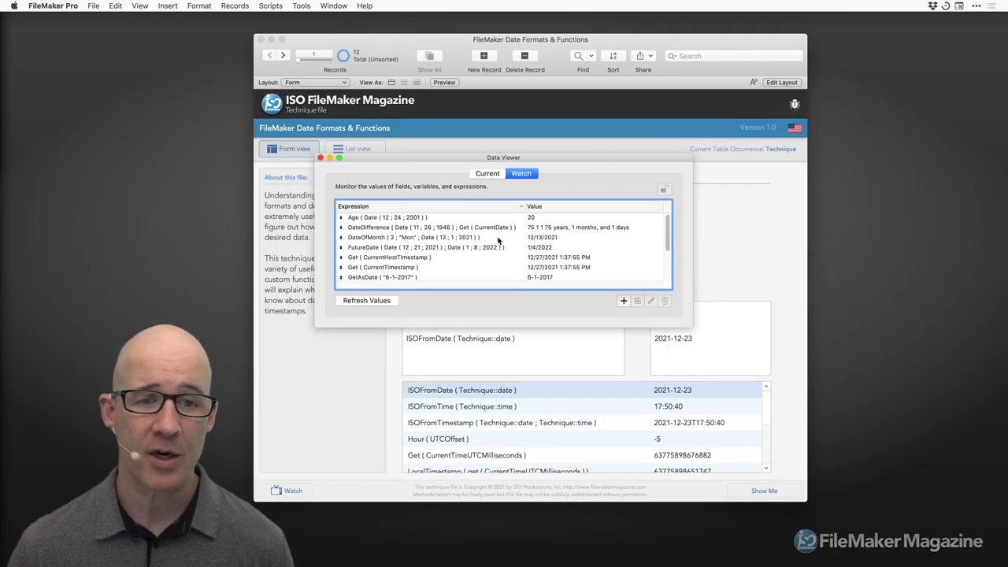
Delete all watched expressions from the Data Viewer, make its window taller and reposition it
left_click(498, 237)
key("super+a")
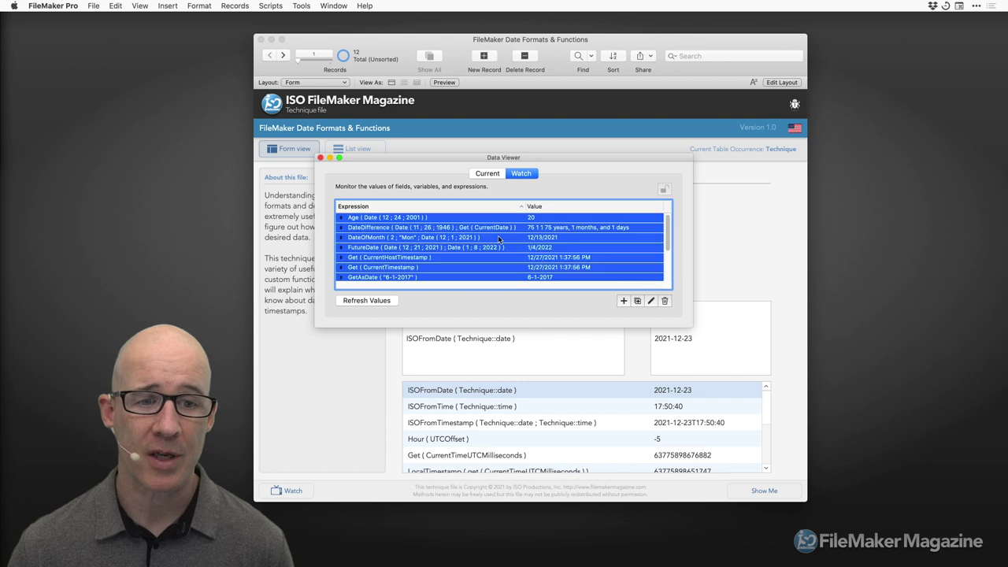
left_click(665, 302)
left_click_drag(693, 324, 696, 385)
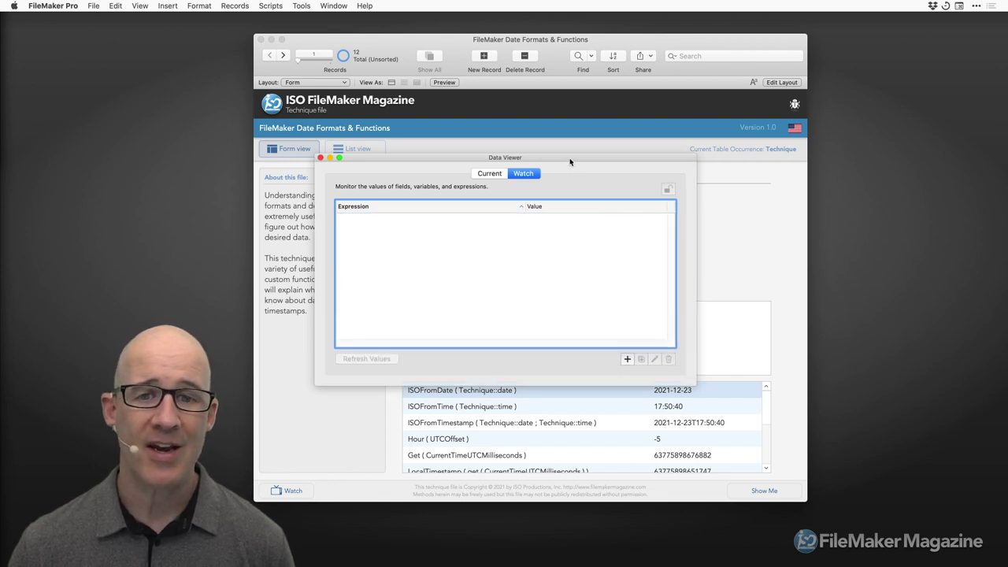
left_click_drag(570, 162, 595, 149)
Open the application preferences, check the "Use advanced tools" option in the general settings, and close the preferences
left_click(92, 6)
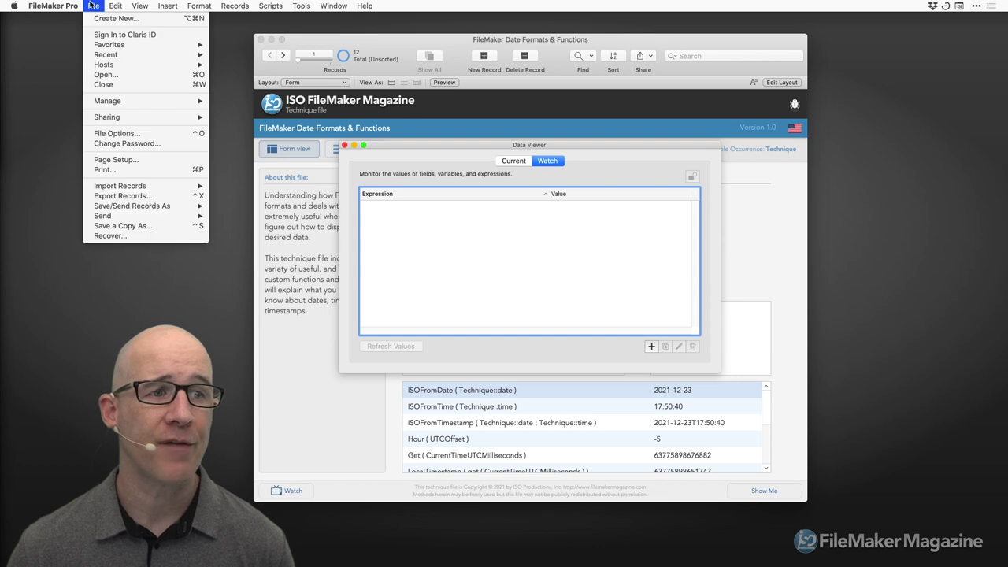
mouse_move(54, 5)
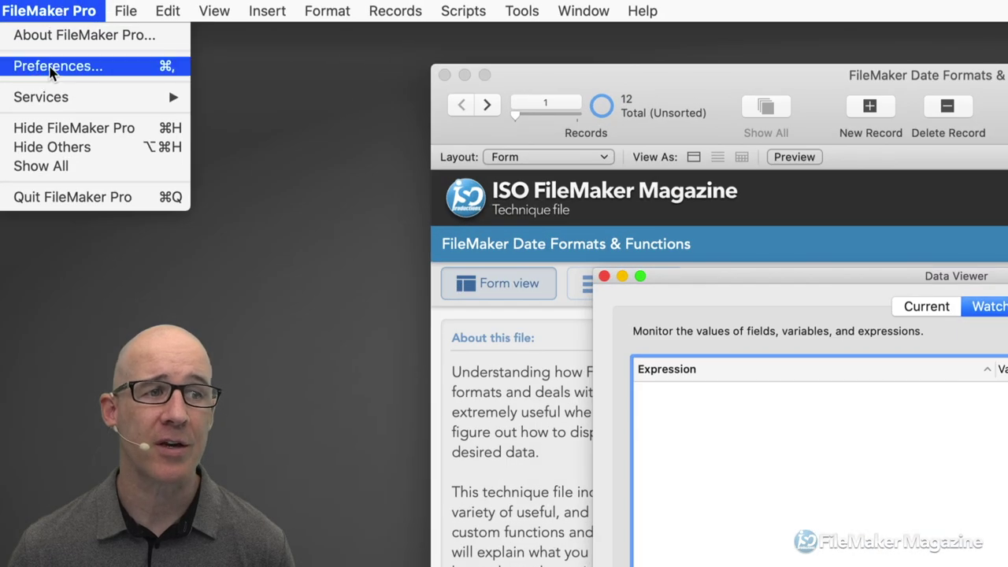
left_click(52, 72)
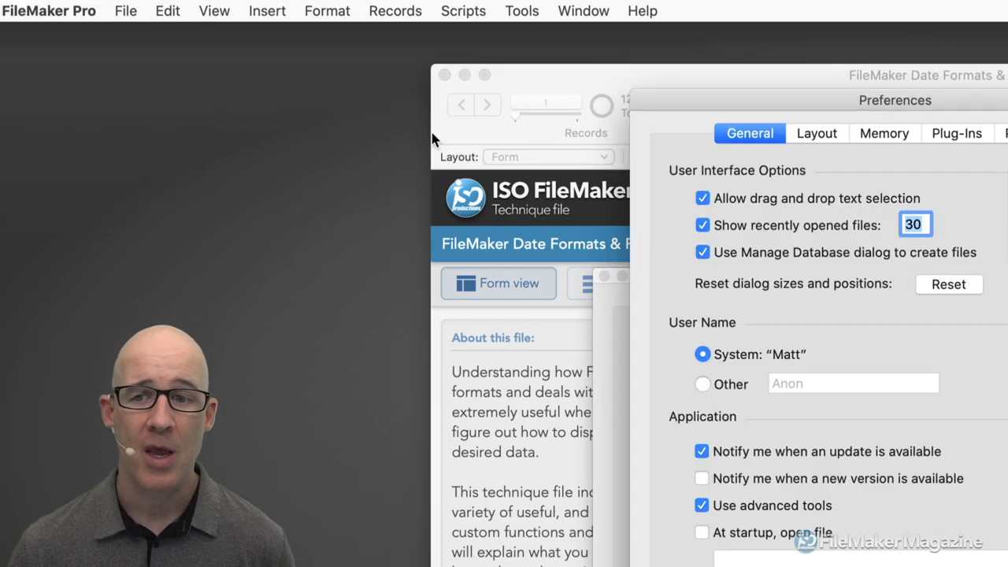
left_click_drag(783, 107, 533, 54)
left_click(168, 12)
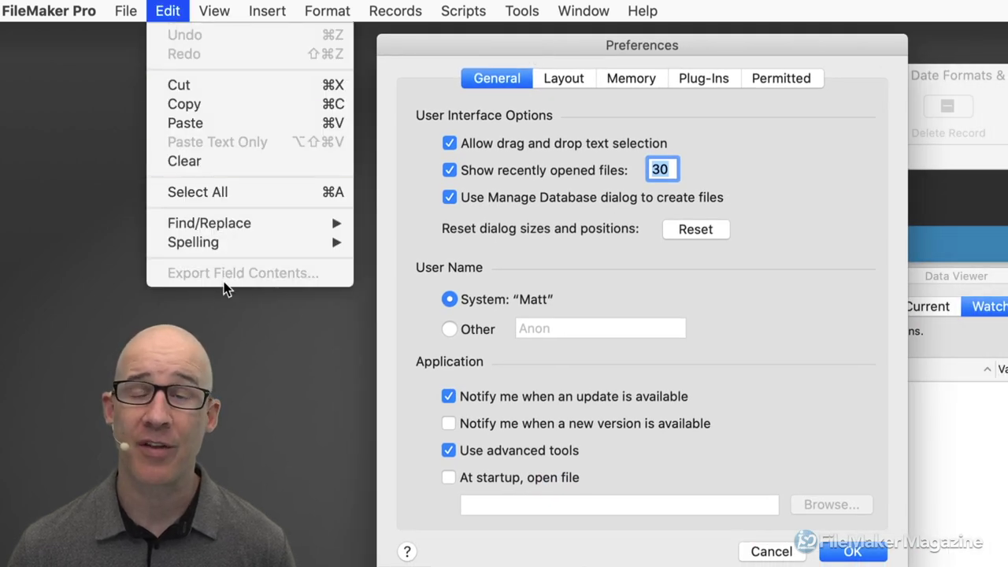
left_click(706, 306)
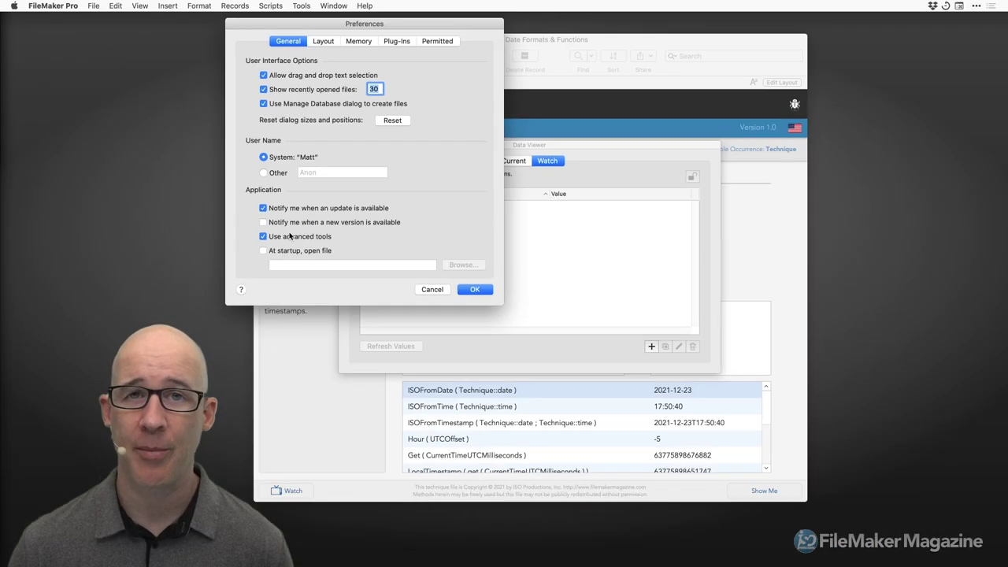
left_click(475, 289)
left_click_drag(563, 145, 539, 137)
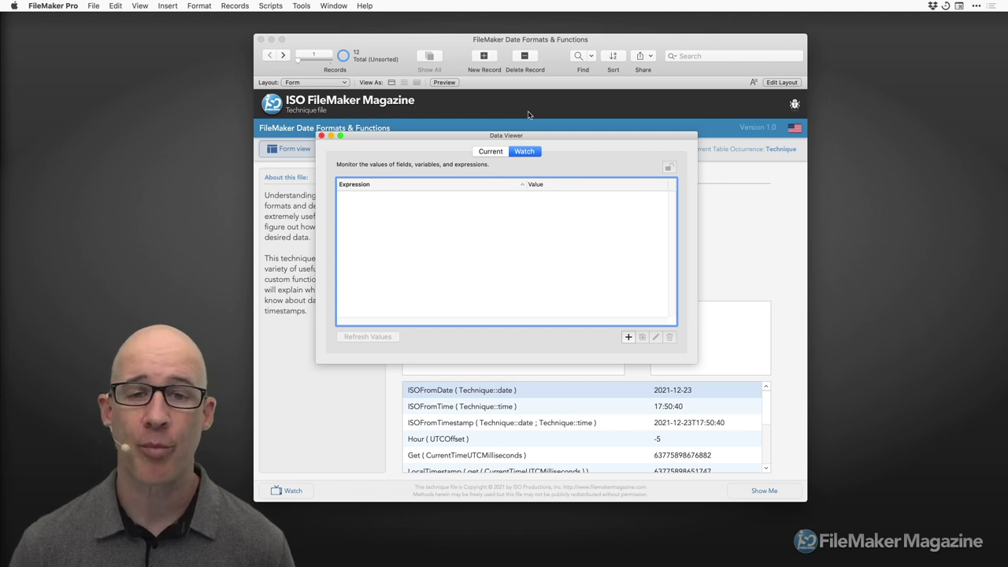
left_click_drag(532, 139, 564, 108)
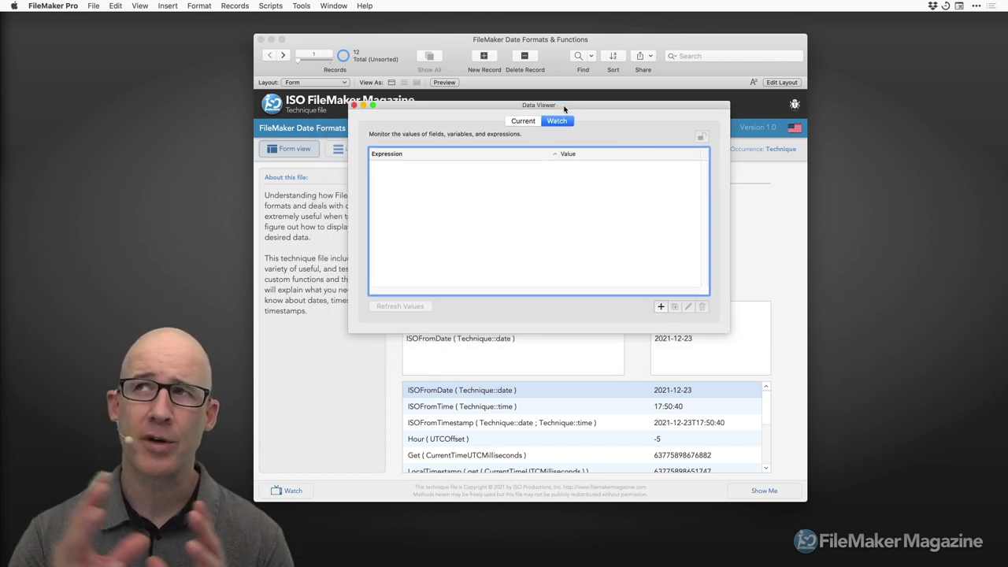
Reposition the Data Viewer and add the field Technique::date as a monitored expression, shrinking and moving the expression editor window
left_click_drag(564, 108, 700, 104)
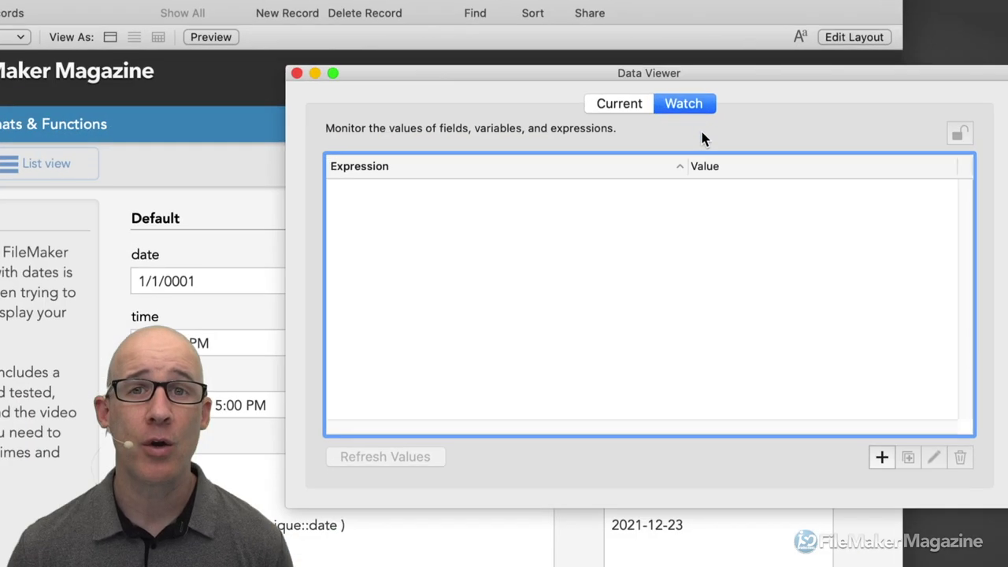
left_click(881, 456)
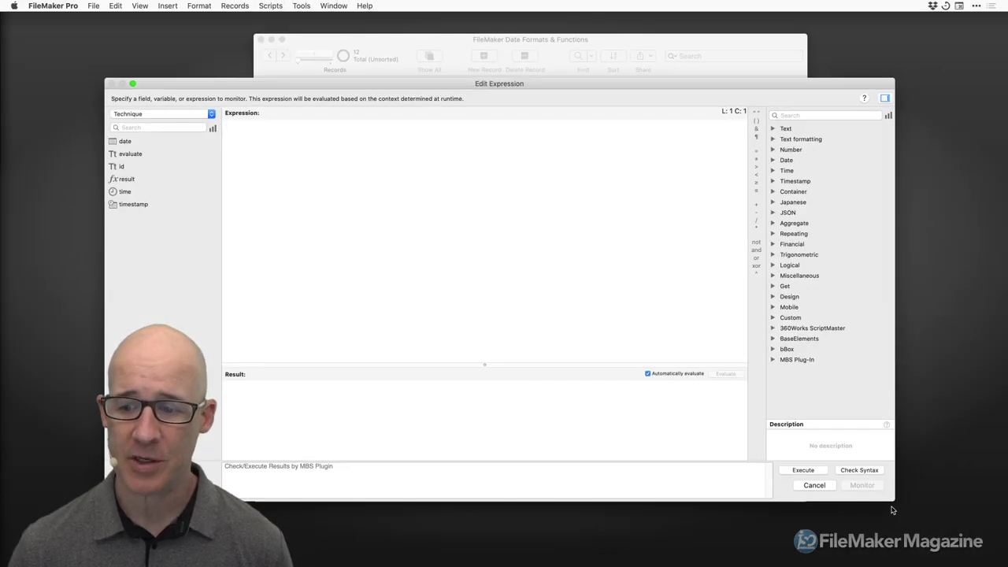
left_click_drag(893, 501, 603, 324)
left_click_drag(428, 89, 739, 111)
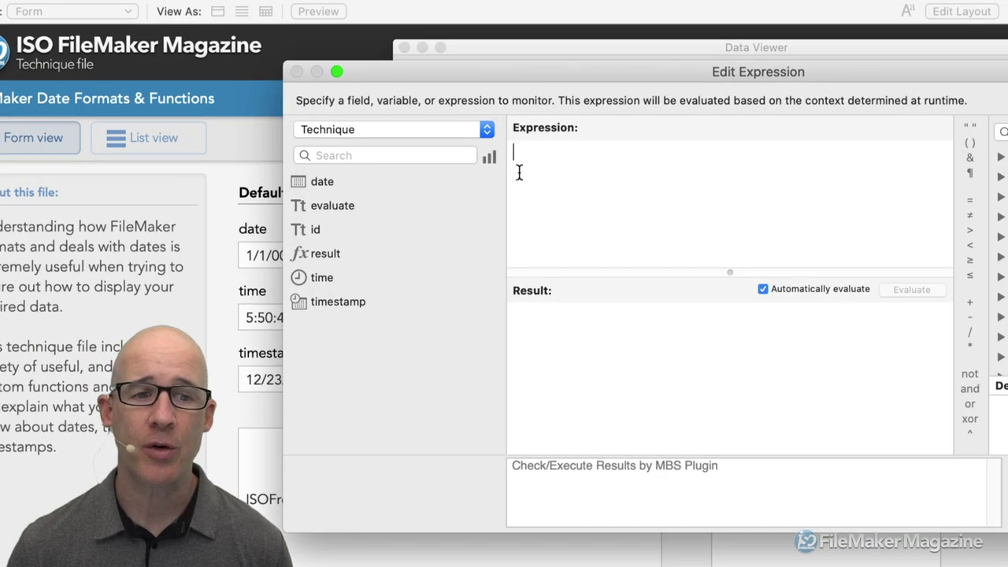
double_click(452, 175)
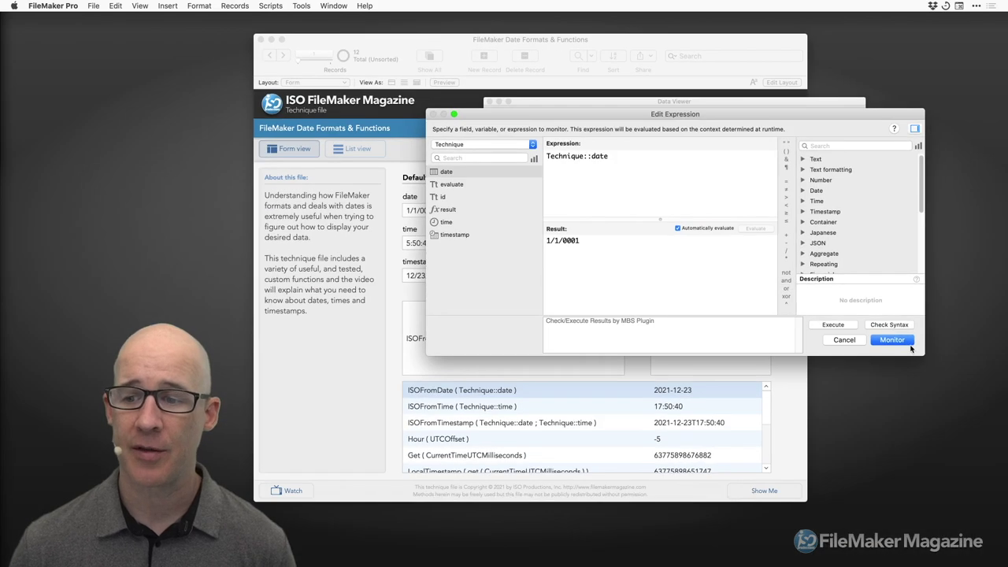
left_click(910, 344)
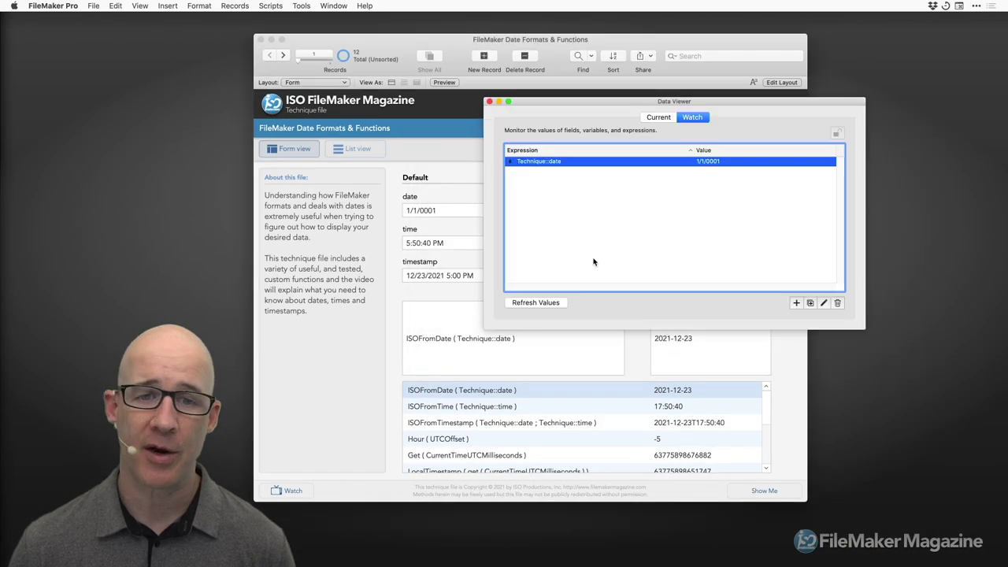
Re-enter the default date as 1-1-0001, open the watched Technique::date expression and examine its result
left_click(413, 217)
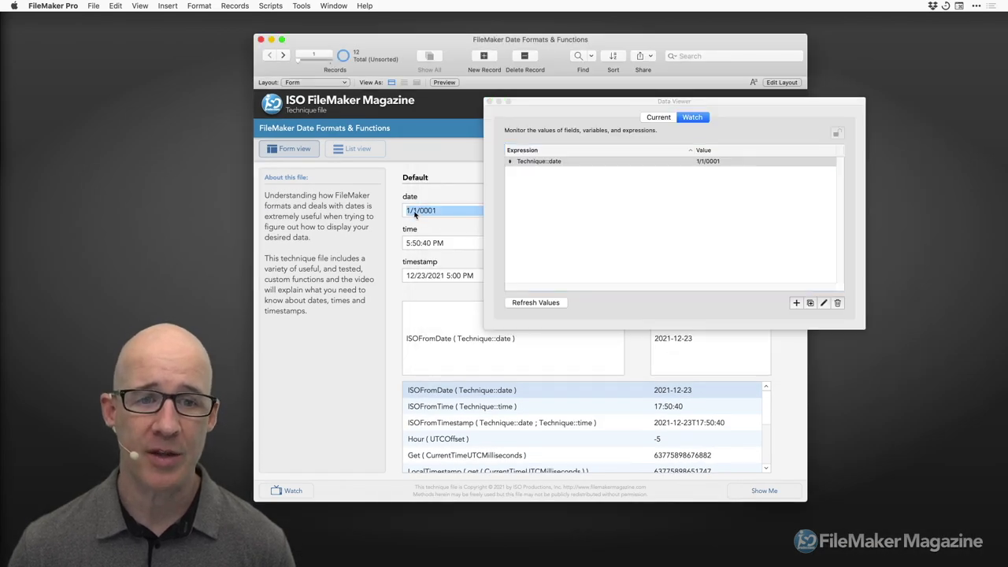
left_click(414, 211)
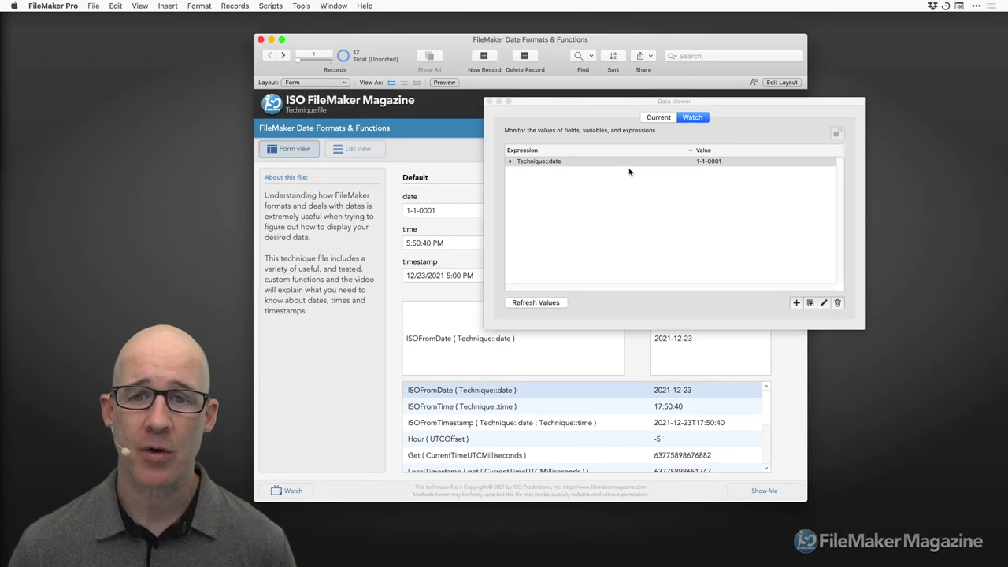
double_click(629, 161)
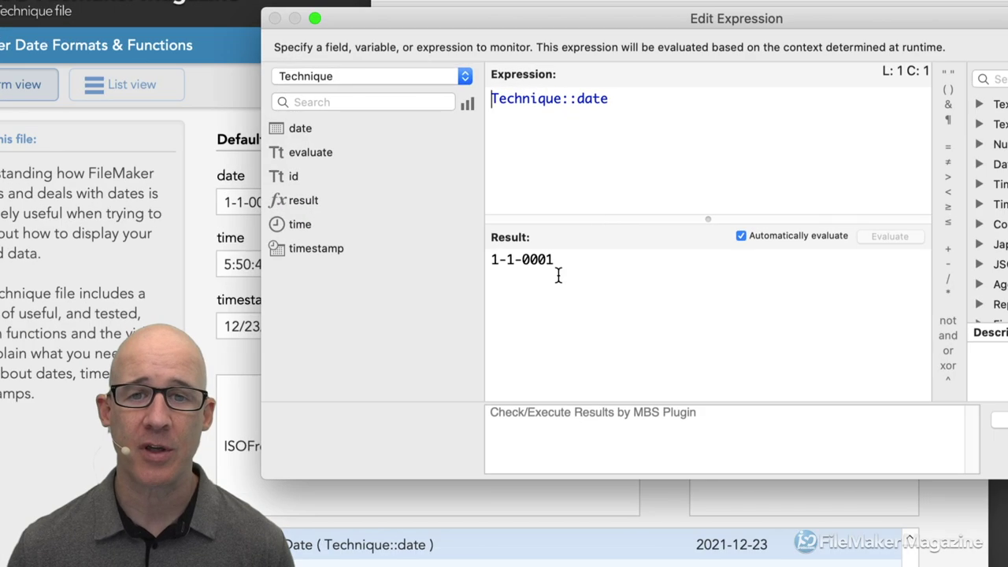
left_click_drag(579, 242, 541, 241)
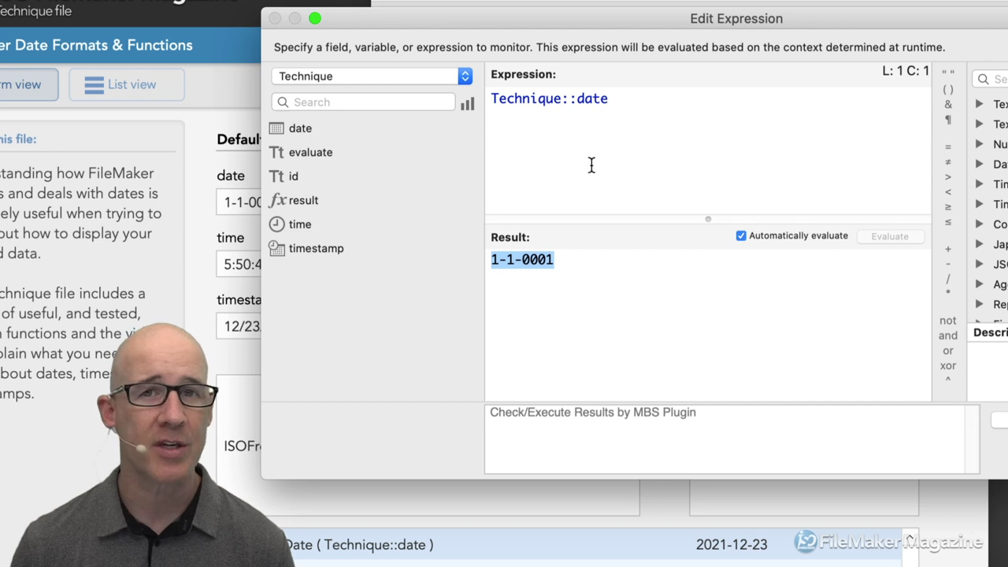
Change the expression to GetAsNumber ( Technique::date ) and highlight the evaluated result
left_click_drag(612, 101, 543, 74)
key("cmd+c")
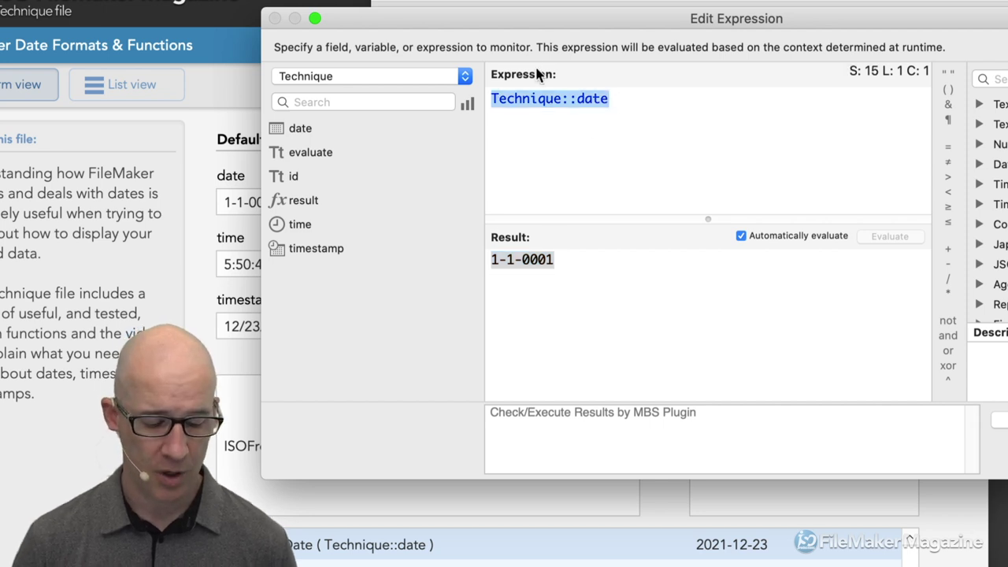
key("BackSpace")
type("getas")
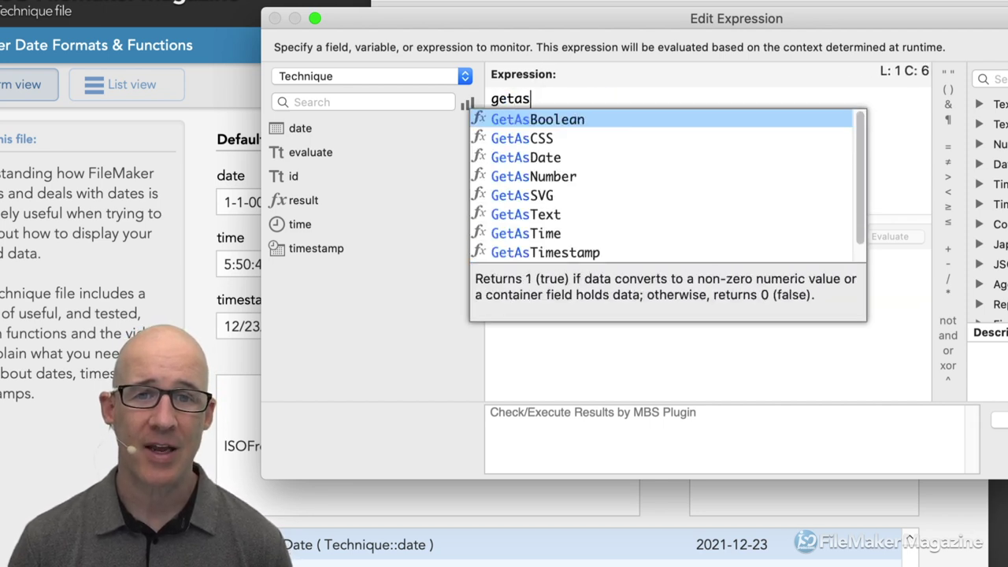
type("n")
key("Return")
key("cmd+v")
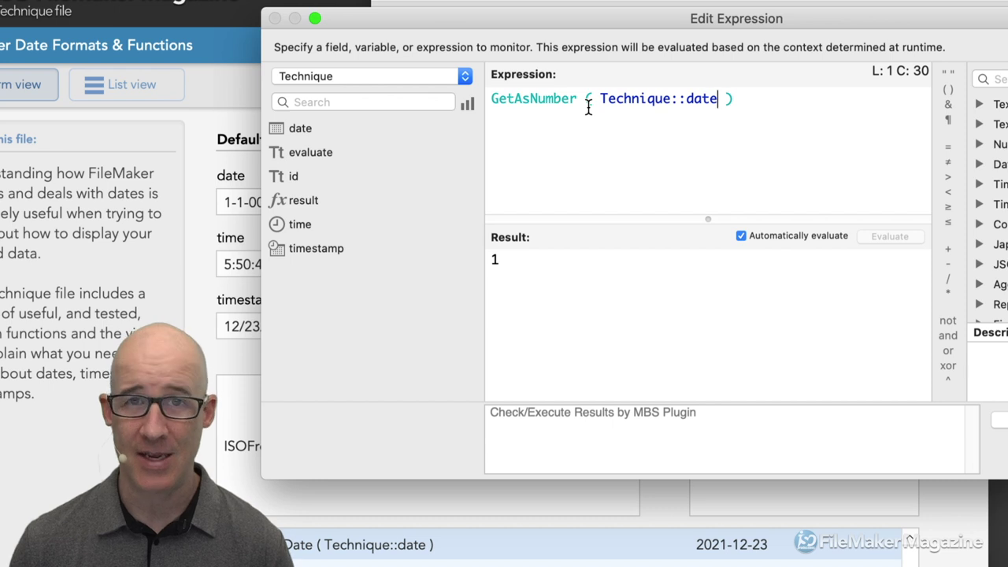
left_click_drag(498, 260, 480, 262)
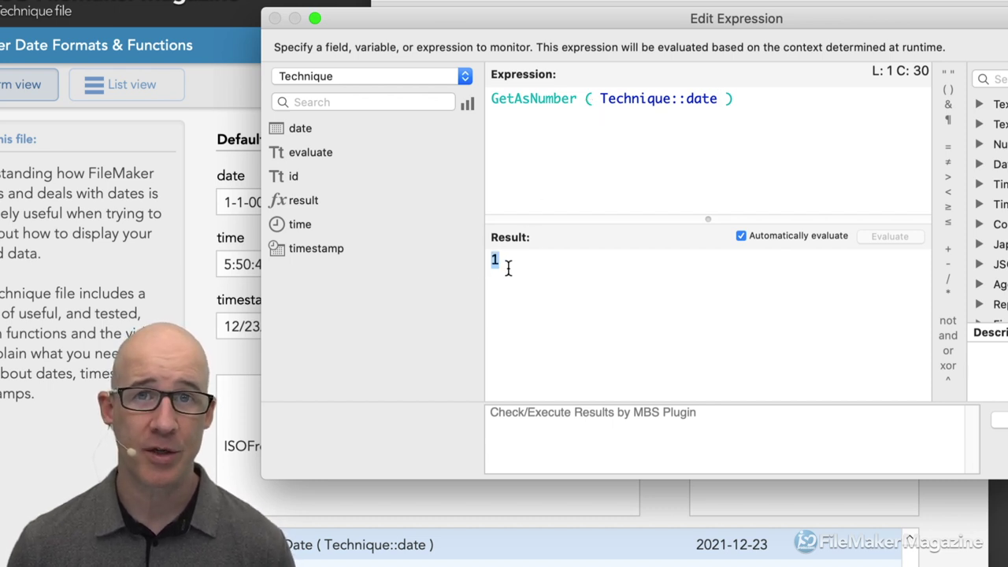
Uncover the form's date field and replace Technique::date inside GetAsNumber with get ( CurrentDate ), then highlight the result
left_click_drag(487, 18, 548, 26)
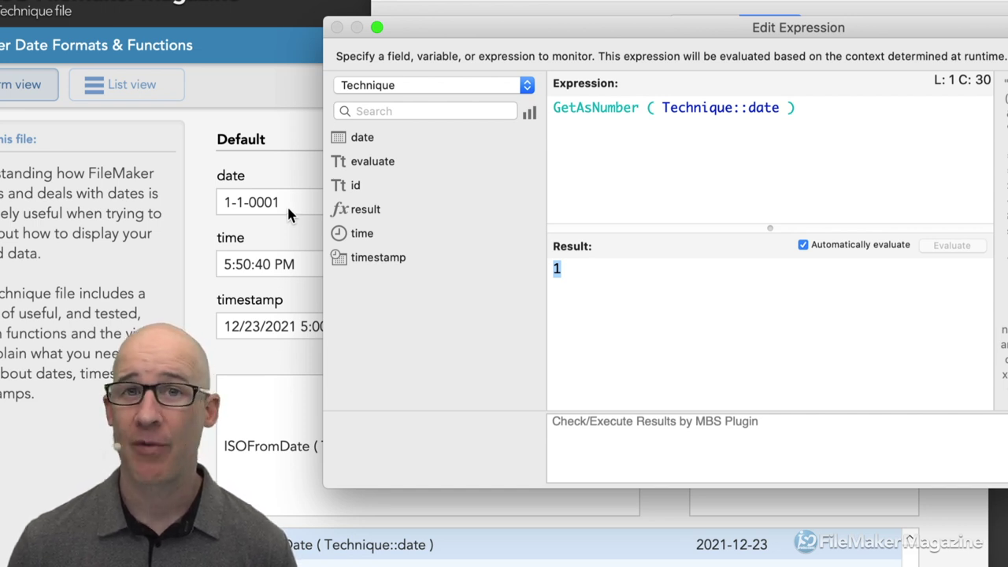
left_click_drag(699, 108, 758, 111)
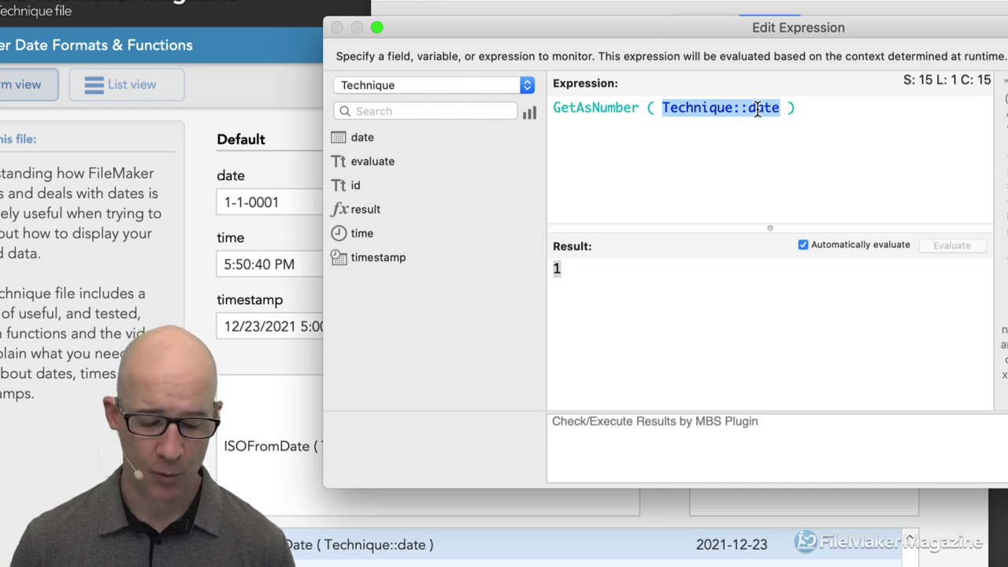
type("get ( curr")
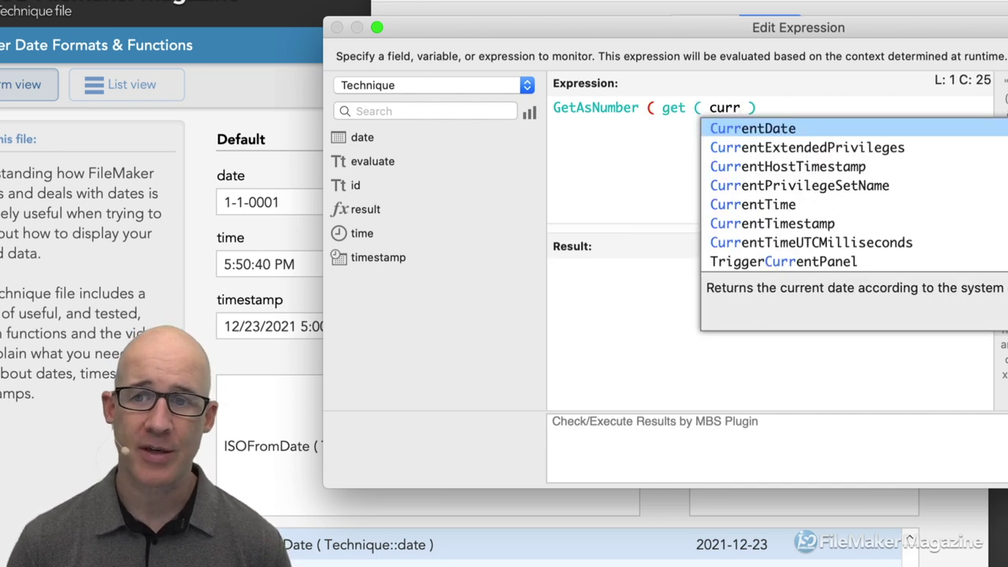
key("Return")
type(")")
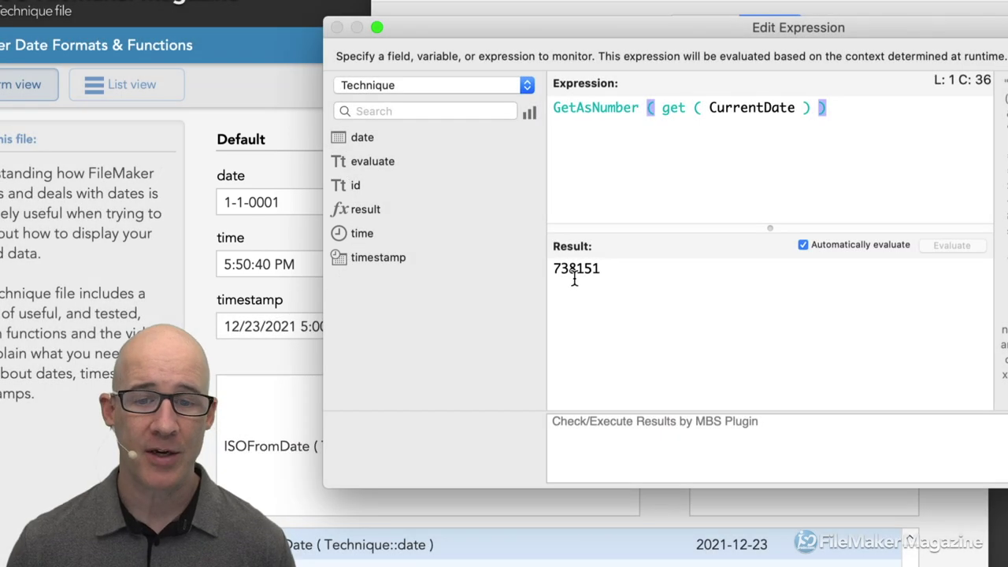
mouse_move(555, 269)
left_mouse_down()
mouse_move(591, 272)
mouse_move(545, 270)
left_mouse_up()
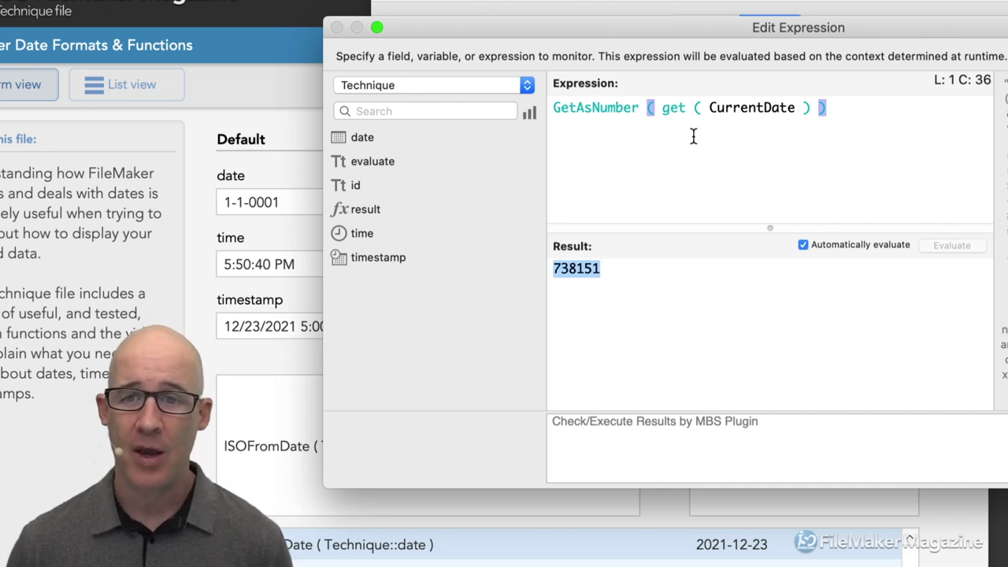
Remove the GetAsNumber wrapper so that the expression reads get ( CurrentDate )
left_click(651, 108)
left_click(660, 108)
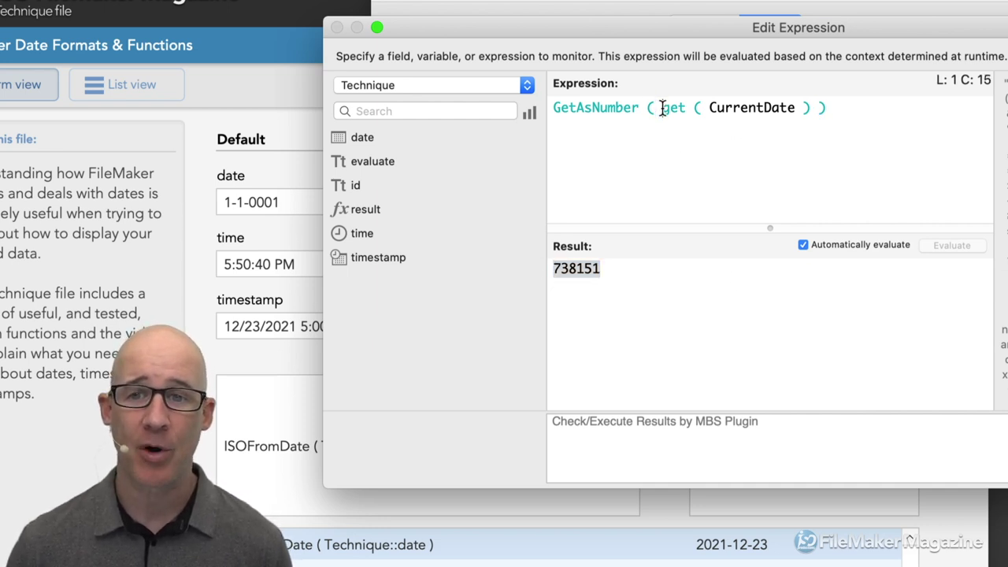
key("shift+super+Left")
key("BackSpace")
left_click(719, 110)
key("BackSpace")
key("BackSpace")
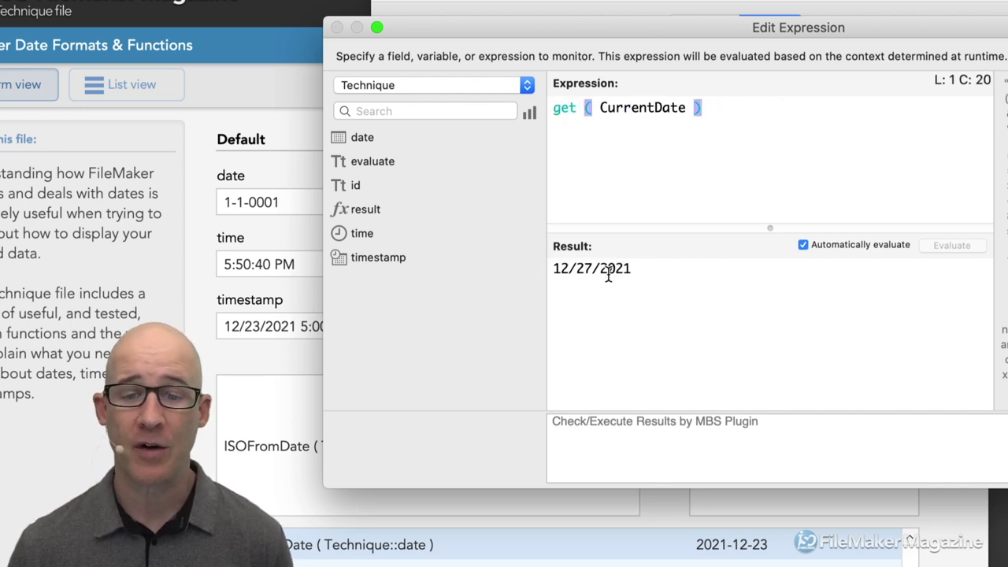
Replace the whole expression with the GetAsNumber function
left_click_drag(707, 108, 638, 64)
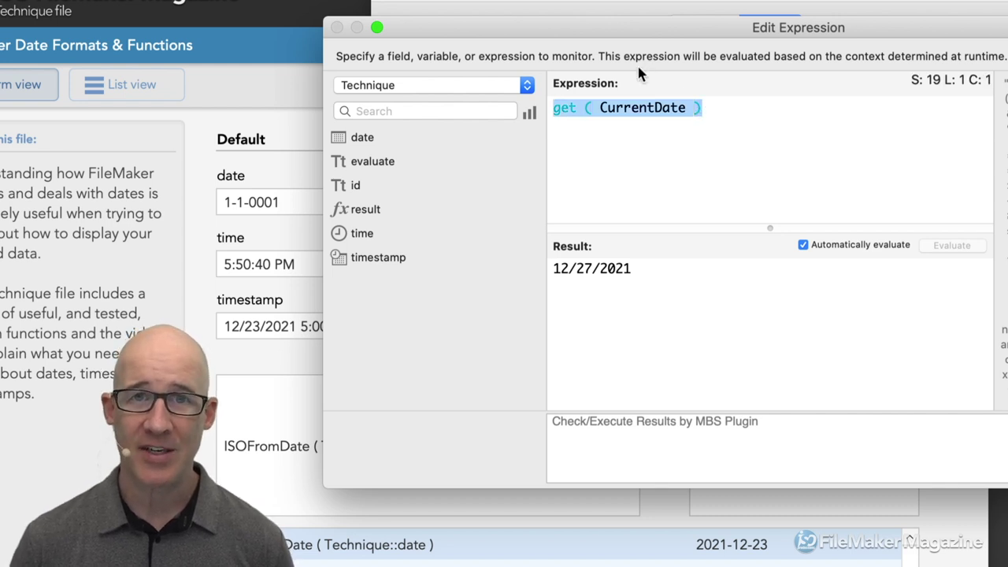
type("gas")
key("BackSpace")
key("BackSpace")
type("eset")
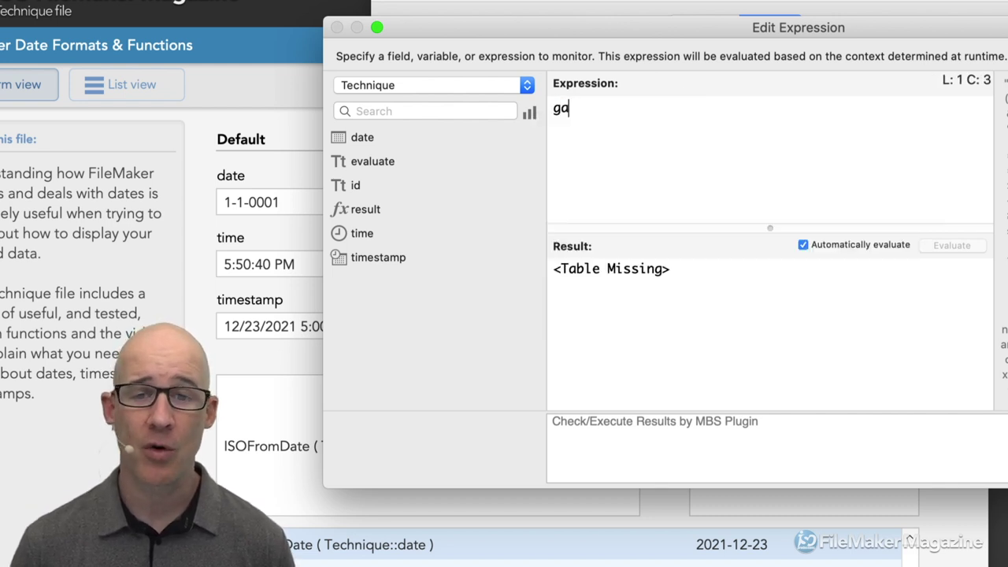
key("BackSpace")
key("BackSpace")
key("BackSpace")
key("BackSpace")
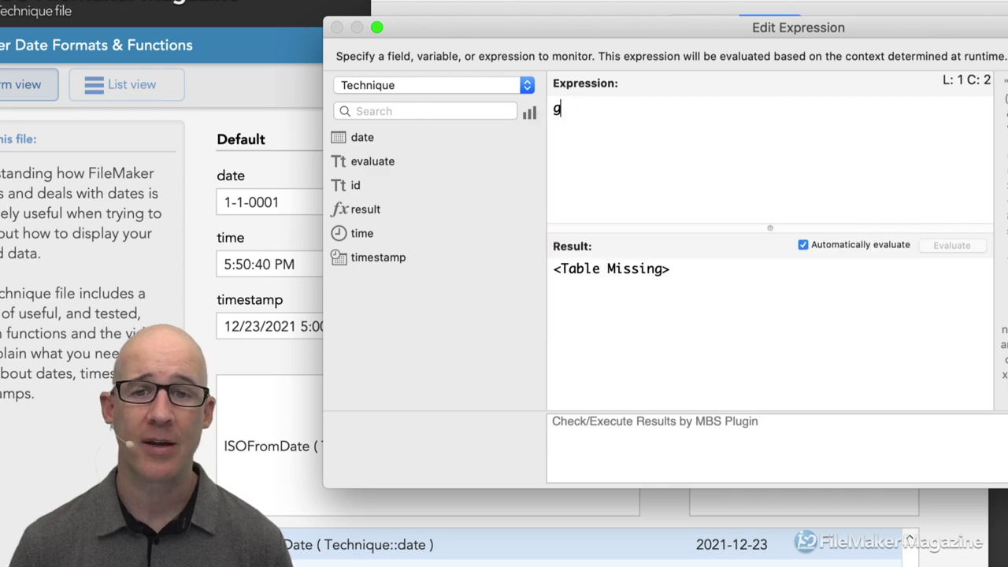
type("etasn")
key("Return")
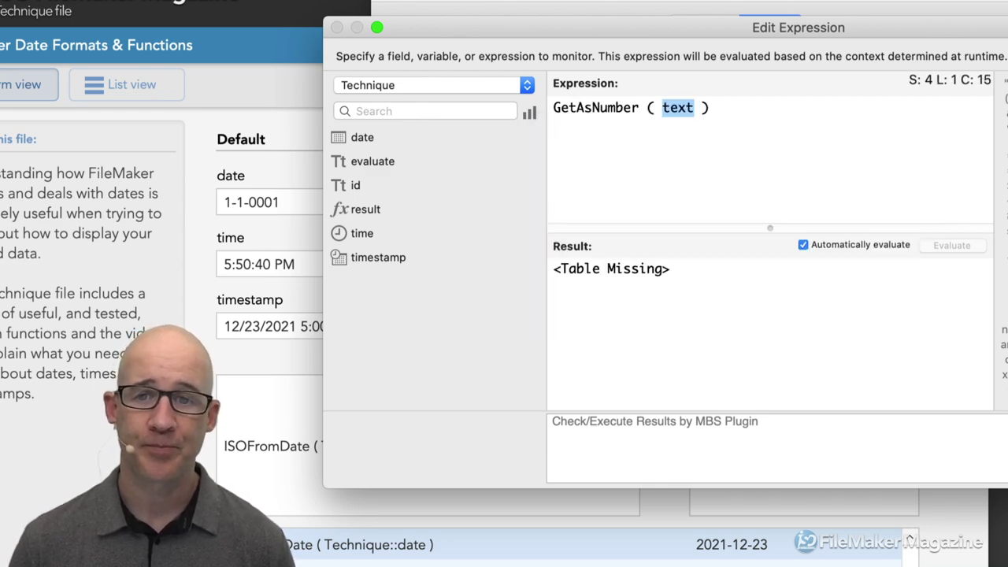
Give GetAsNumber the argument Date ( 3 ; 22 ; 1954 ) and highlight the evaluated result
type("date")
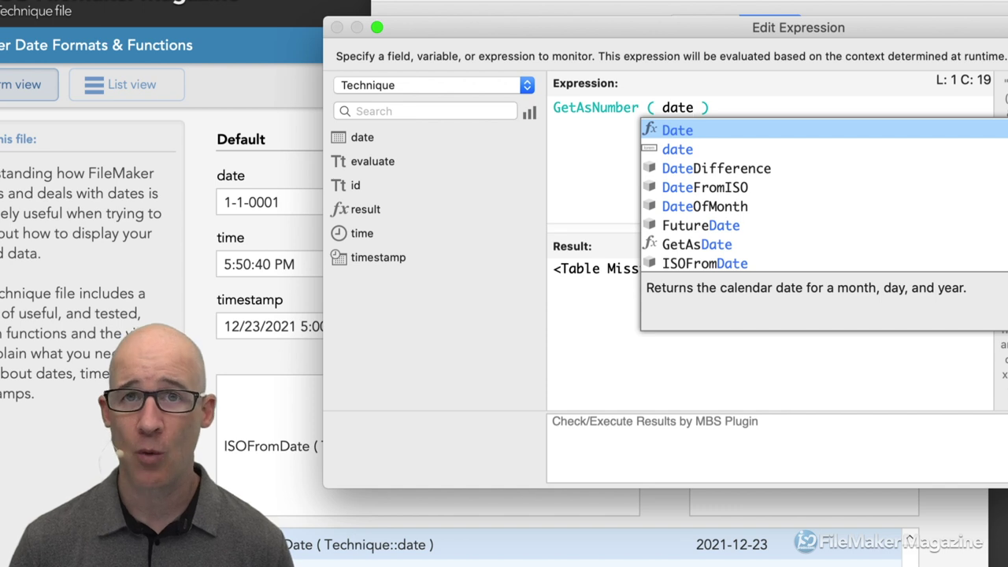
key("Return")
key("Left")
key("shift+alt+Right")
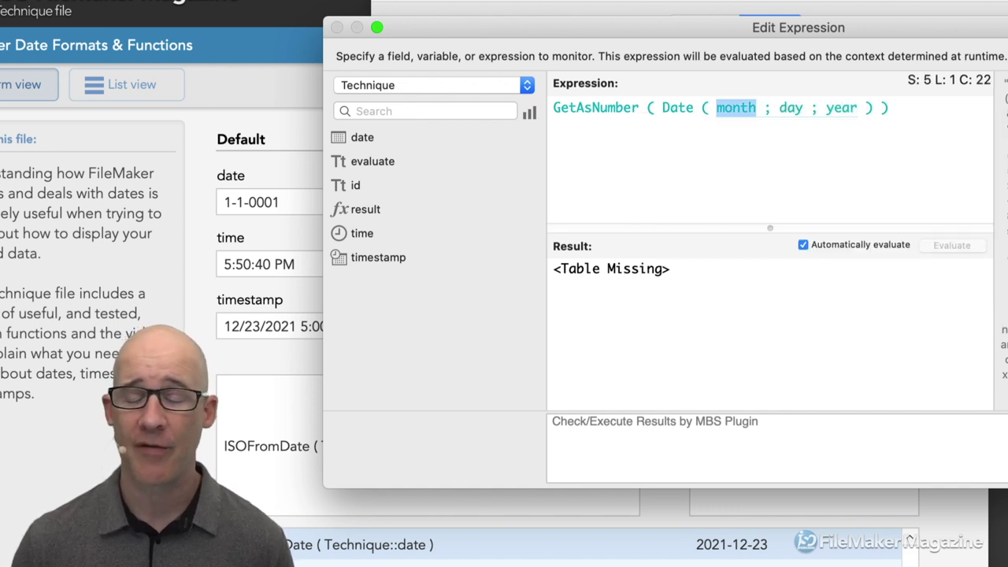
type("3")
key("alt+Right")
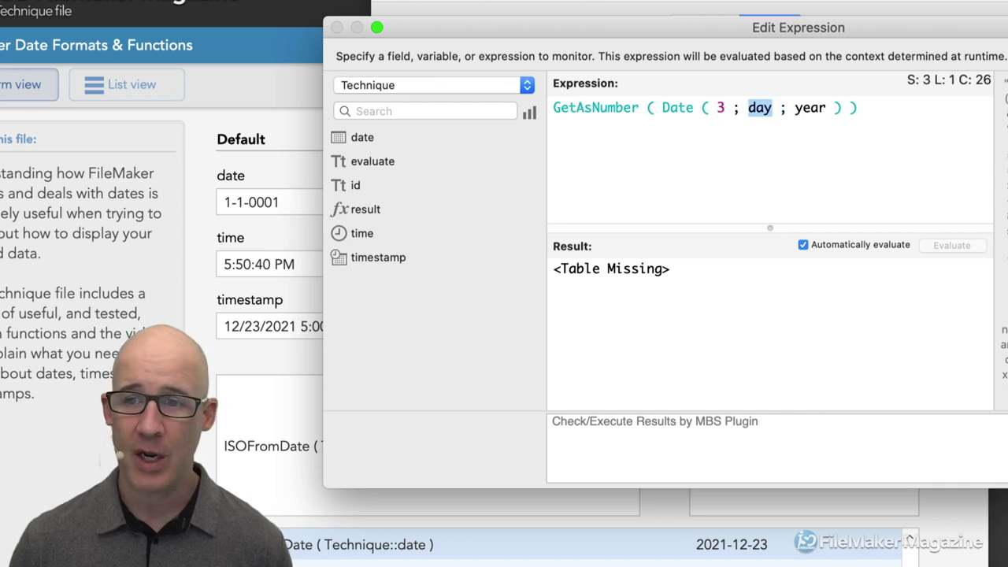
key("shift+alt+Left")
type("22")
key("alt+Right")
key("shift+alt+Left")
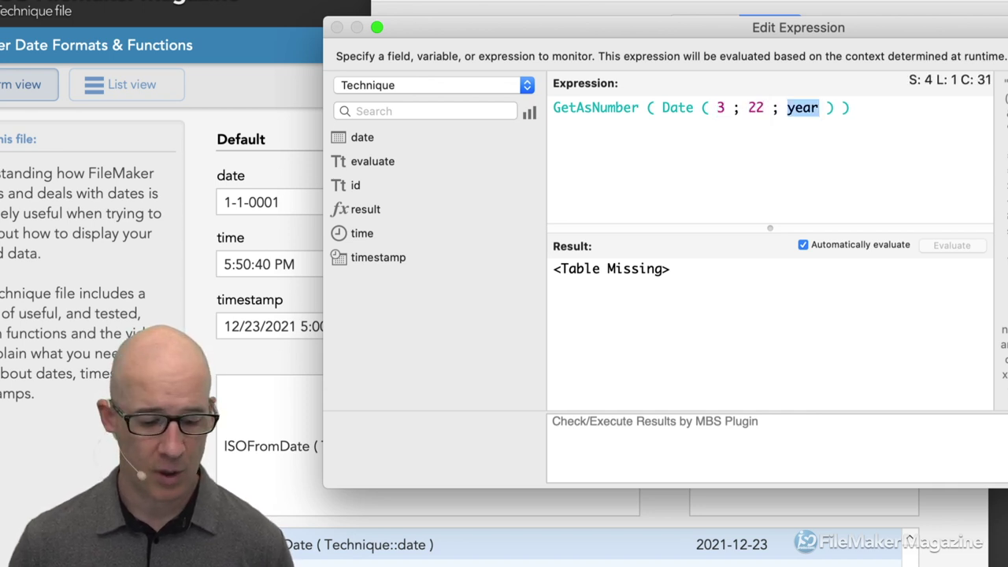
type("19")
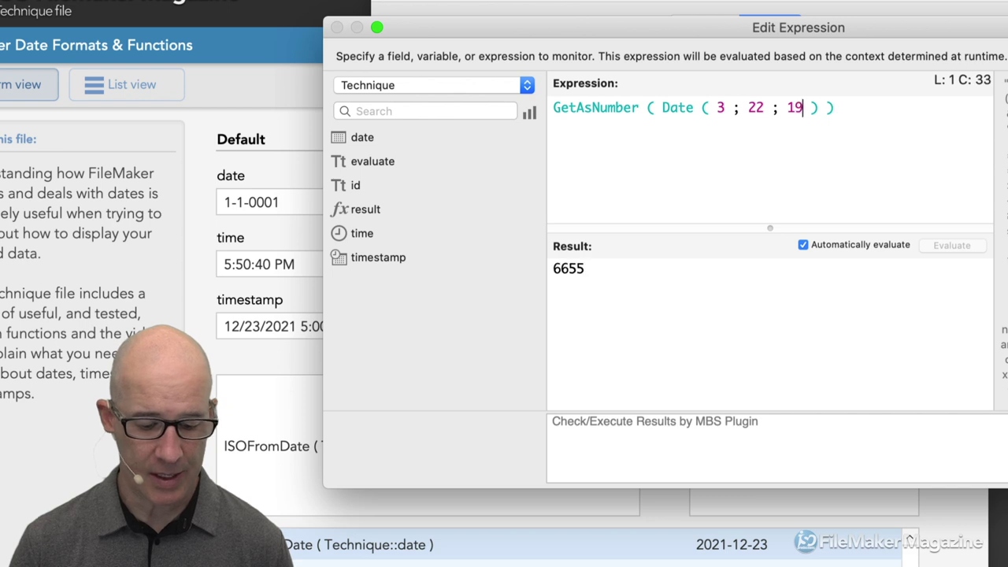
type("54")
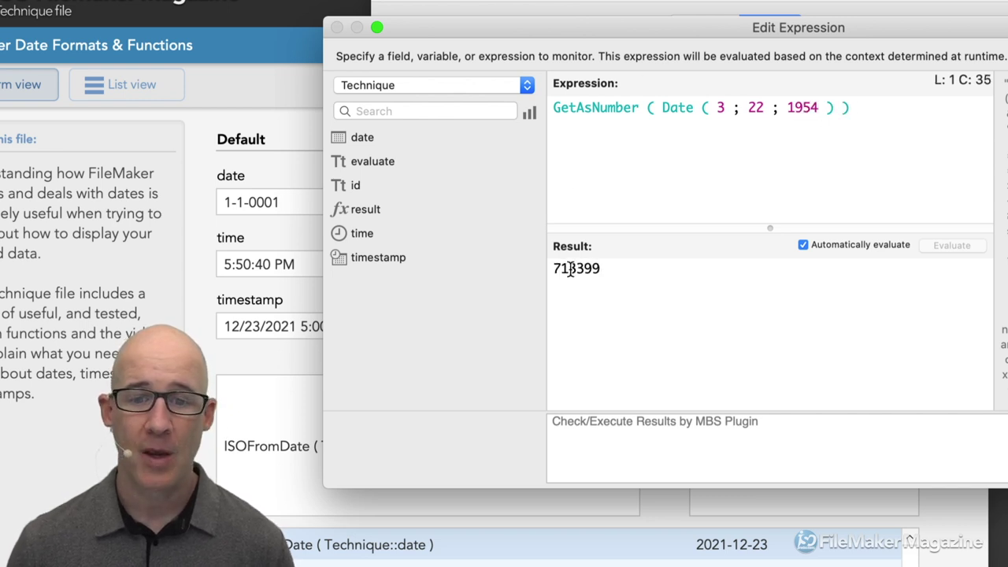
left_click_drag(600, 271, 542, 258)
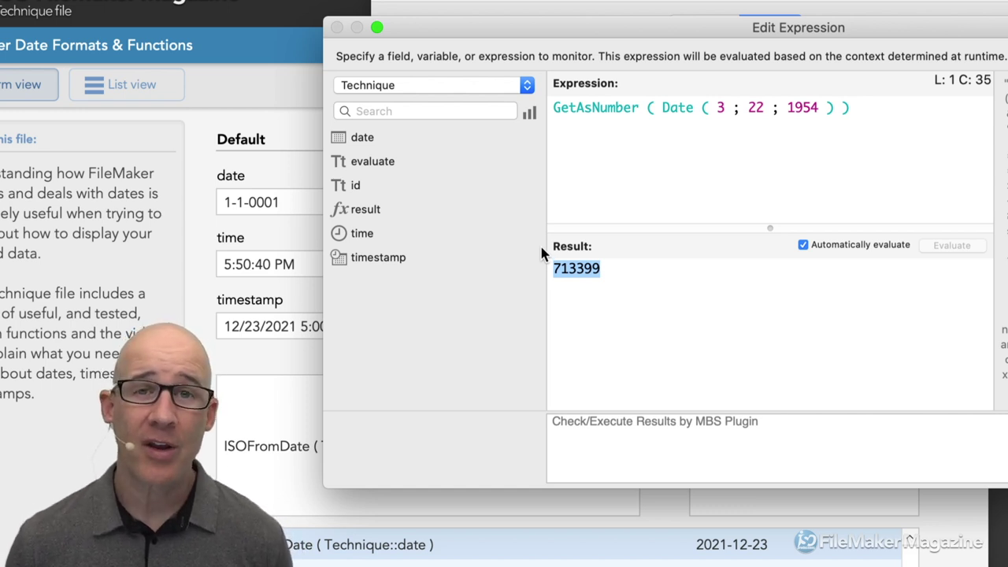
left_click(599, 272)
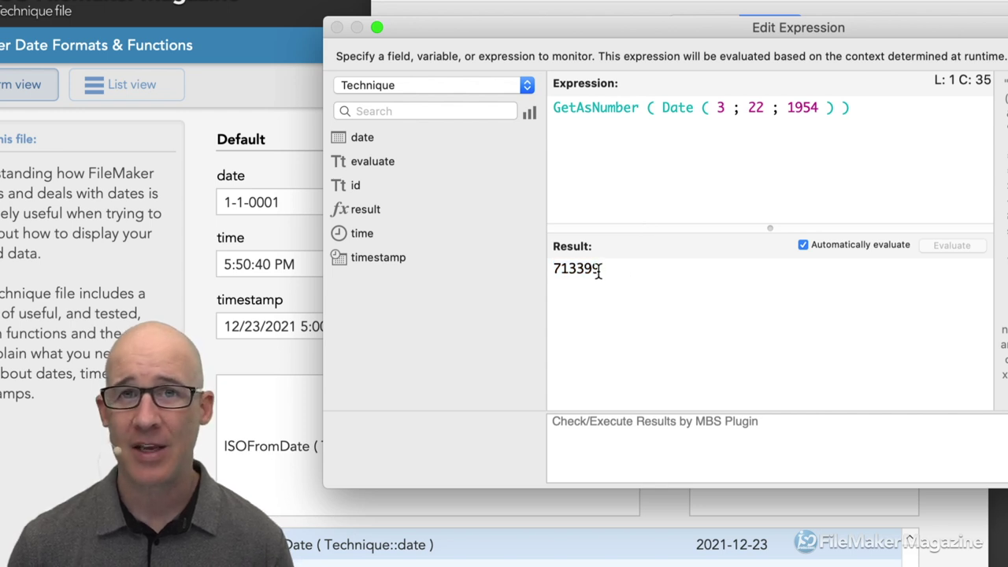
Replace Date ( 3 ; 22 ; 1954 ) inside GetAsNumber with the Time function
double_click(677, 107)
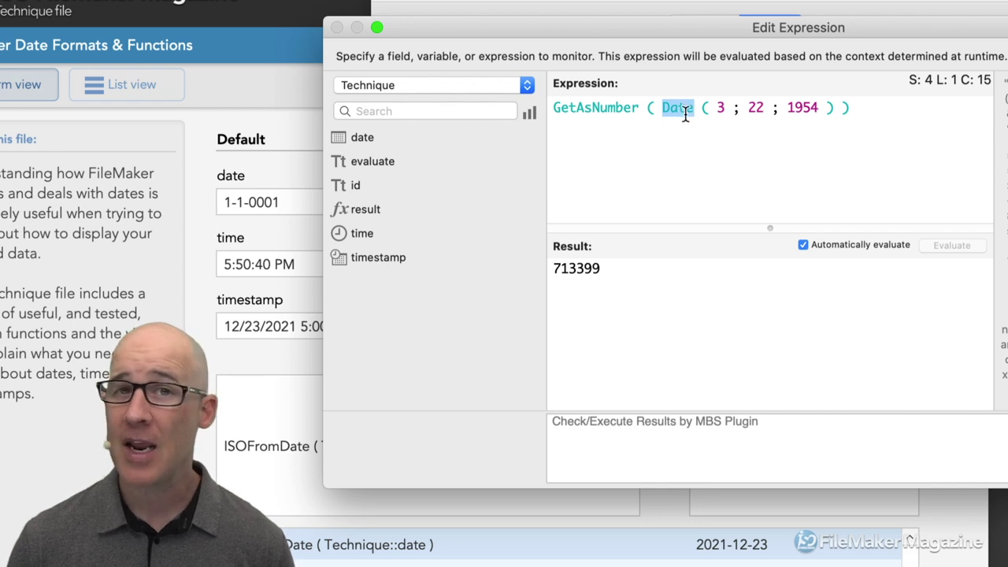
left_click(685, 112)
double_click(682, 110)
left_click_drag(682, 110, 828, 108)
type("time")
key("Return")
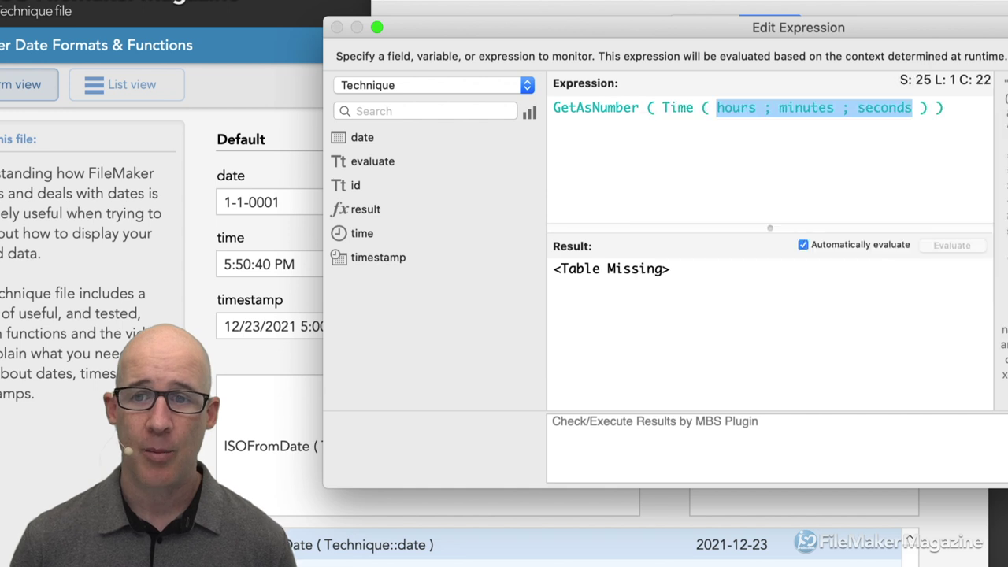
Try 12, 13, 14, 15, 123 and 23 as the hours argument of the Time function
key("Left")
key("shift+alt+Right")
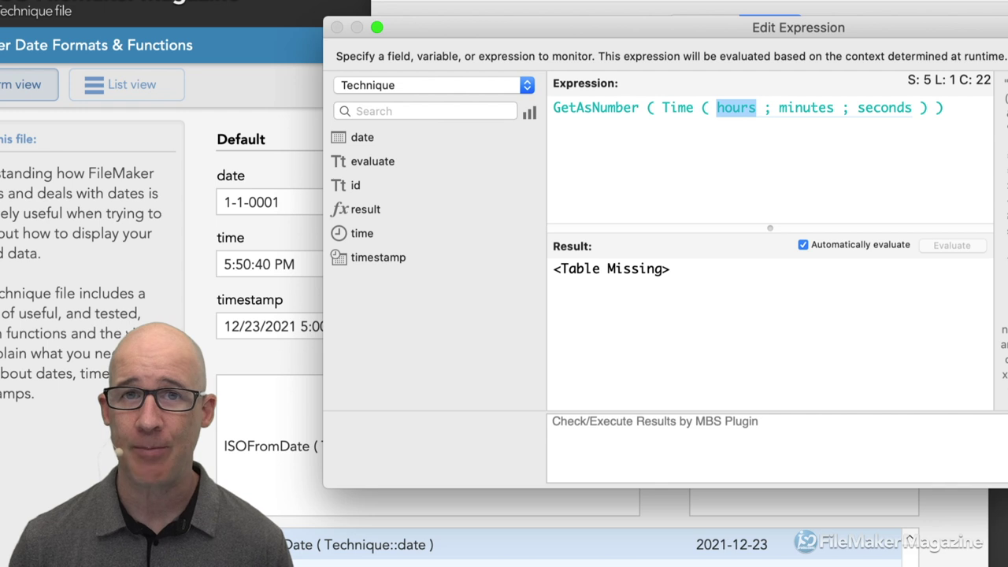
type("12")
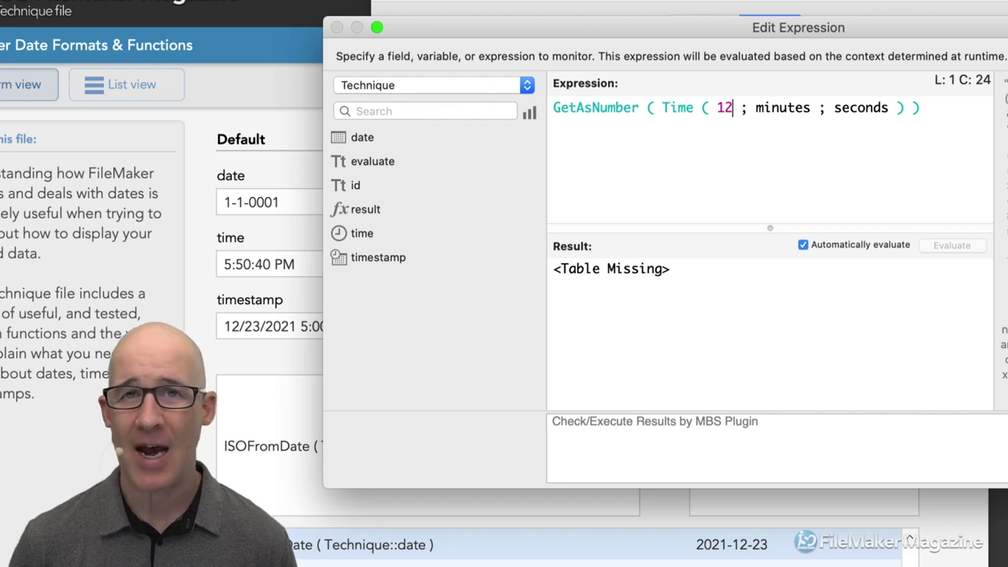
key("BackSpace")
key("BackSpace")
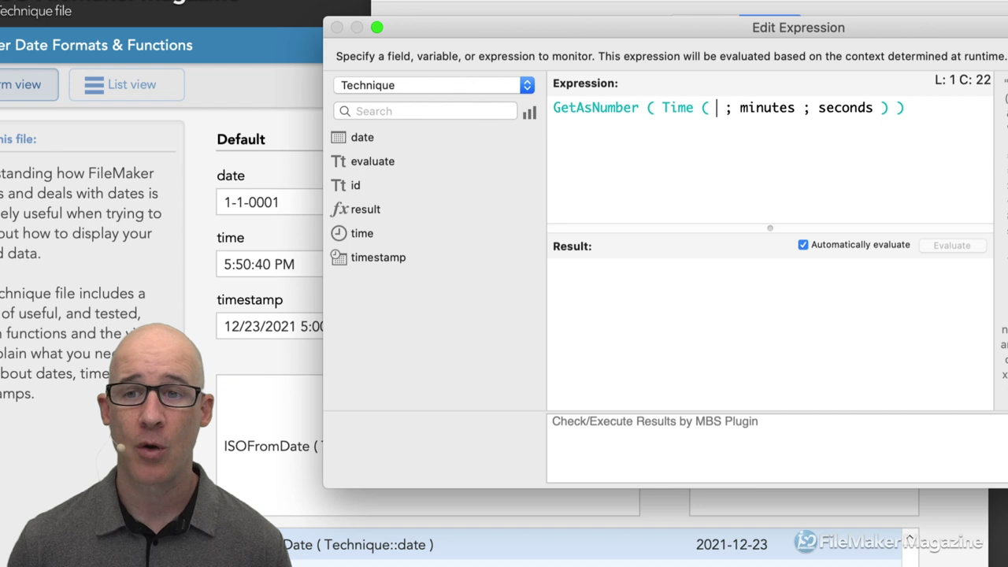
type("13")
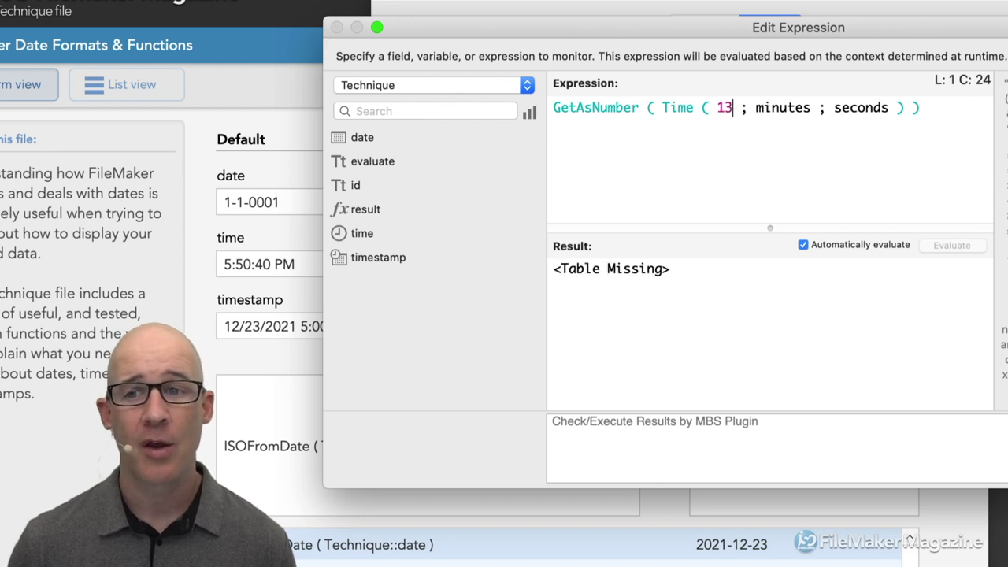
key("BackSpace")
type("4")
key("BackSpace")
type("5")
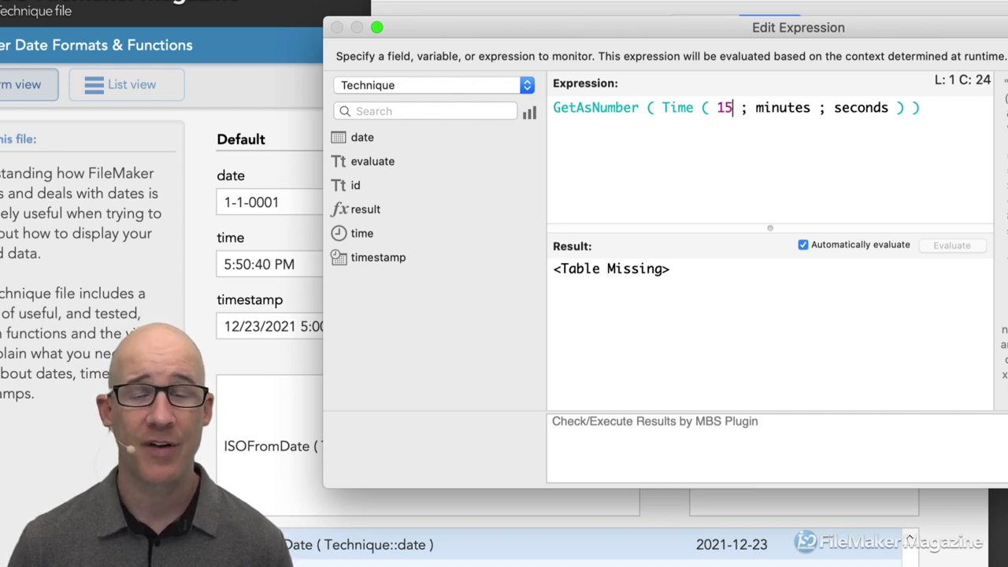
key("BackSpace")
type("23")
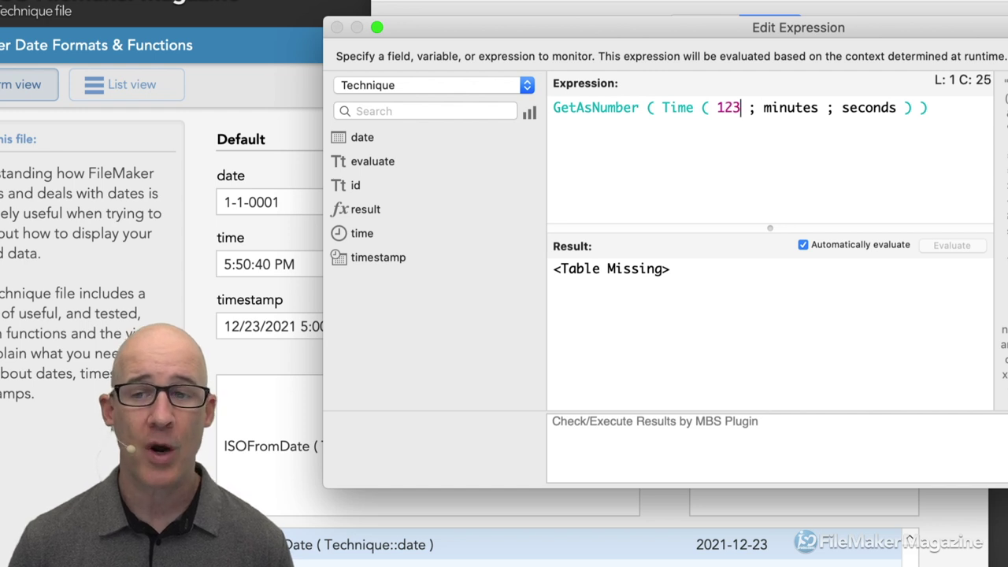
key("BackSpace")
key("BackSpace")
key("BackSpace")
key("BackSpace")
type("23")
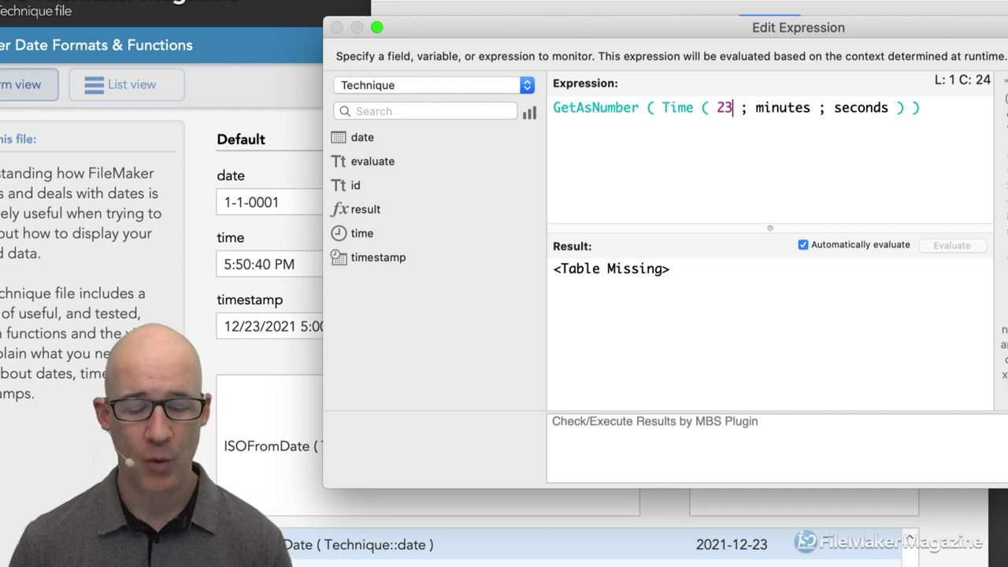
Set the hours, minutes and seconds arguments of the Time function to 0
key("BackSpace")
key("BackSpace")
type("0")
key("Right")
key("Right")
key("Right")
key("alt+shift+Right")
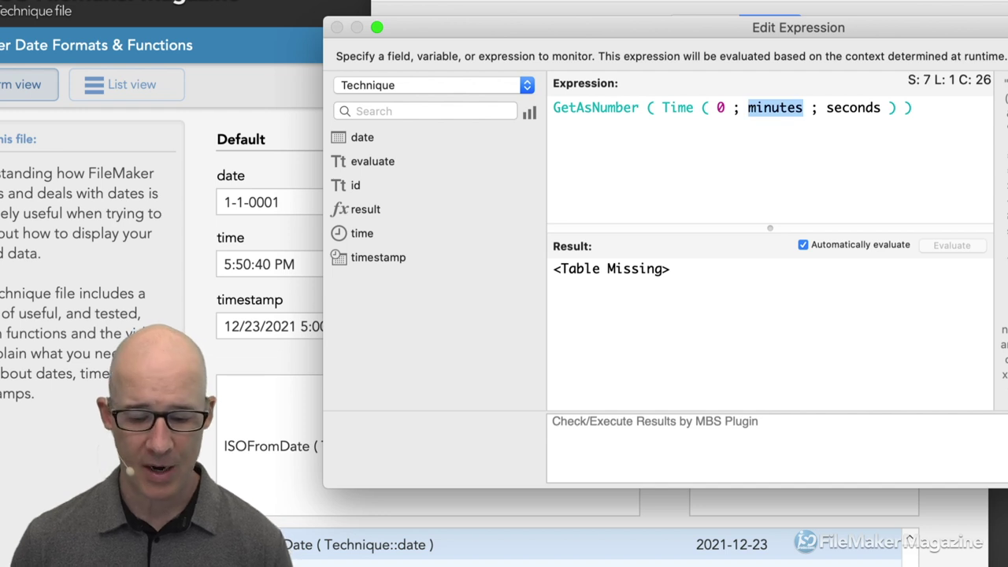
type("0")
key("Right")
key("Right")
key("Right")
key("alt+shift+Right")
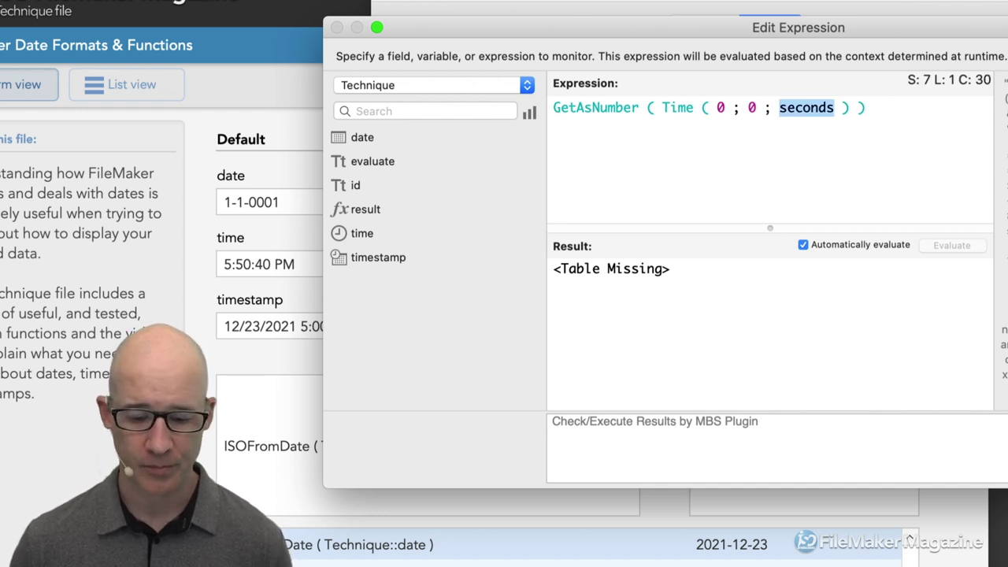
type("0")
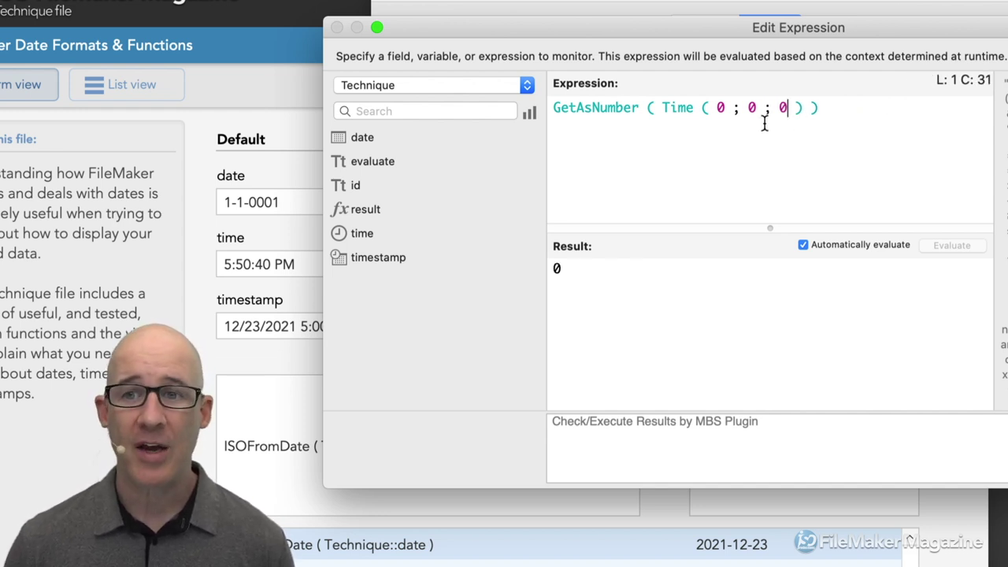
Change the Time function's arguments to 23 ; 59 ; 59 and highlight part of the evaluated result
key("Left")
key("Left")
key("Left")
key("Left")
key("Left")
key("Left")
key("Left")
key("Left")
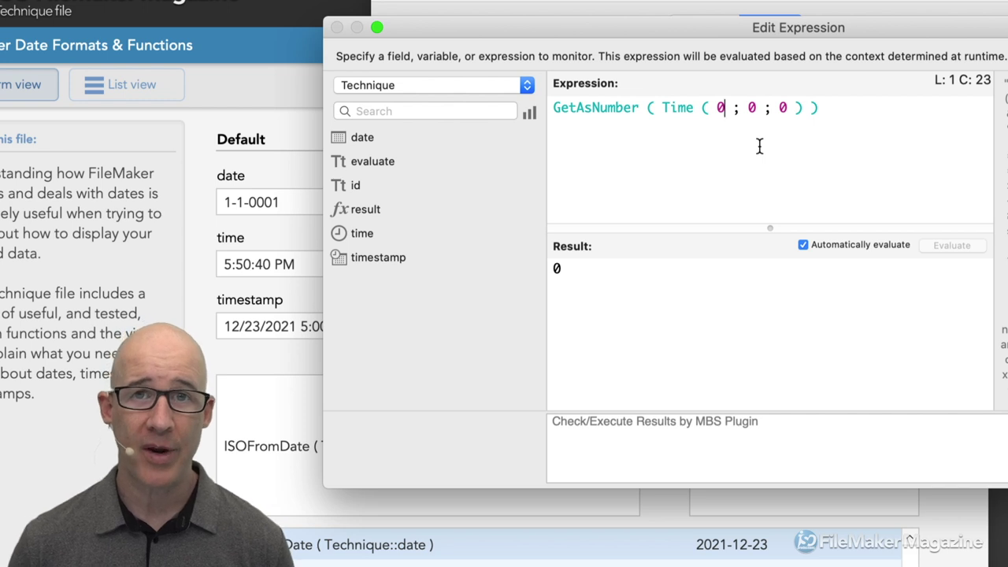
key("BackSpace")
type("23")
key("Right")
key("Right")
key("Right")
key("BackSpace")
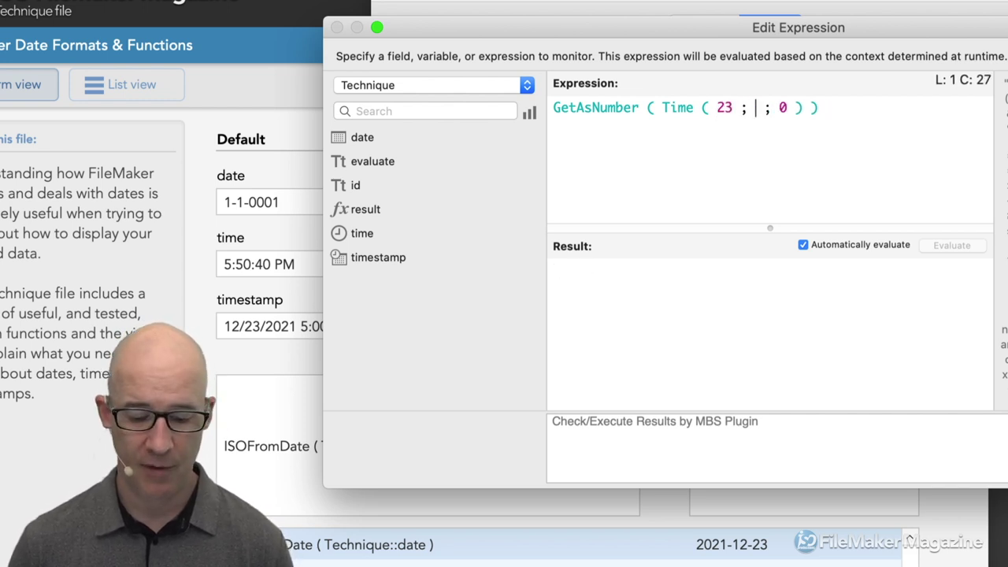
type("59")
key("Right")
key("Right")
key("Right")
key("Delete")
type("59")
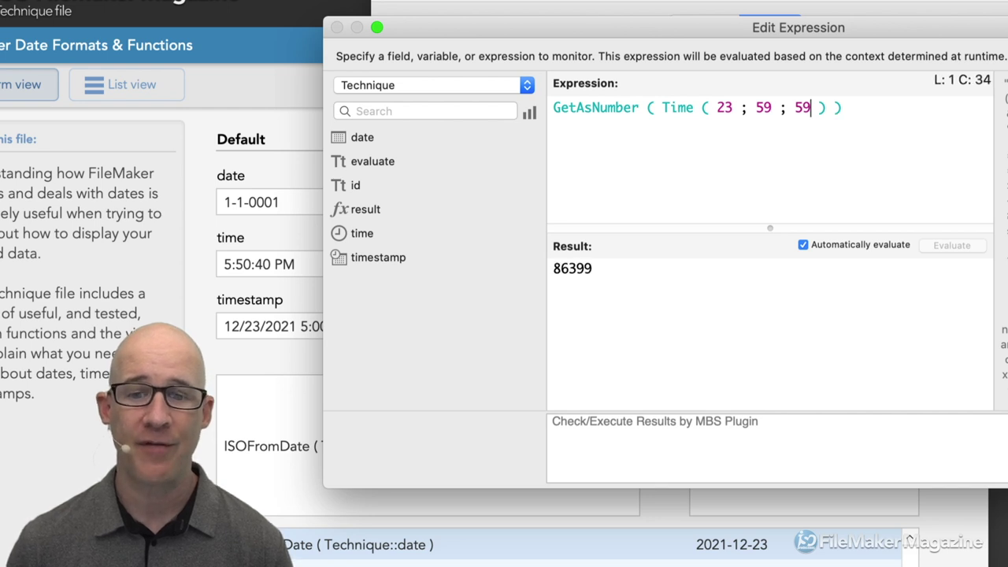
left_click_drag(553, 269, 596, 269)
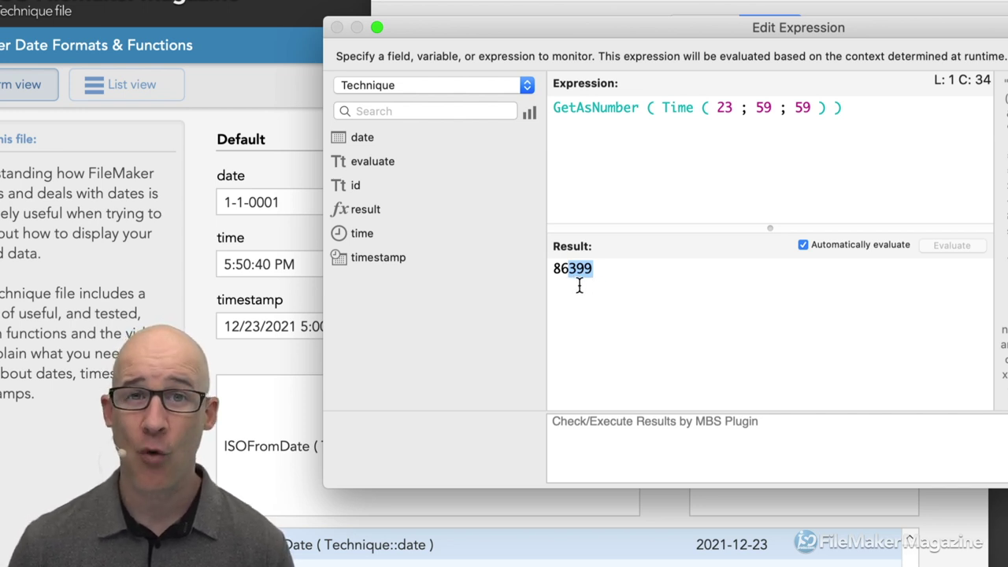
left_click(604, 274)
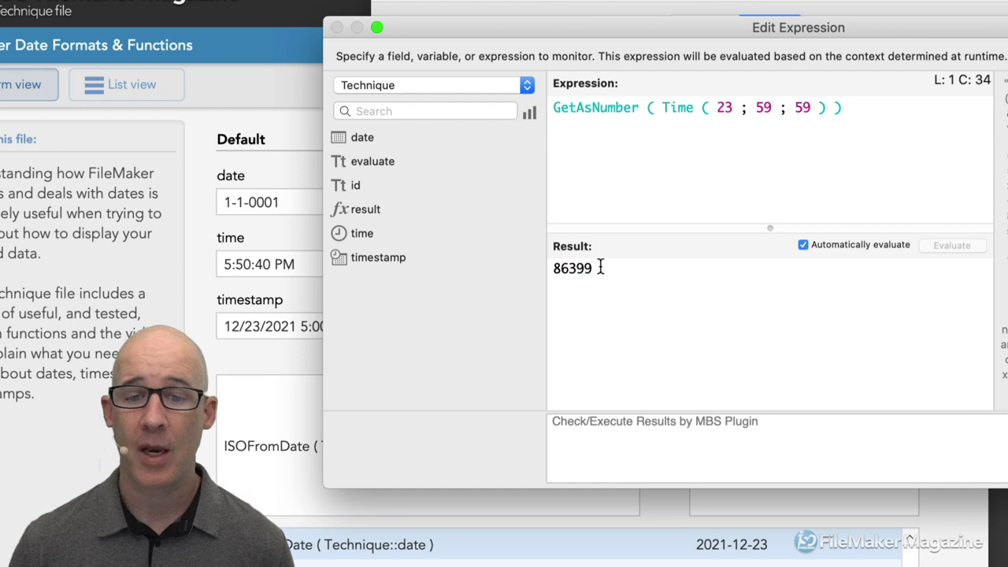
Add the note lines Date = Days and Time = Seconds below the GetAsNumber expression, separated by a blank line
left_click(859, 113)
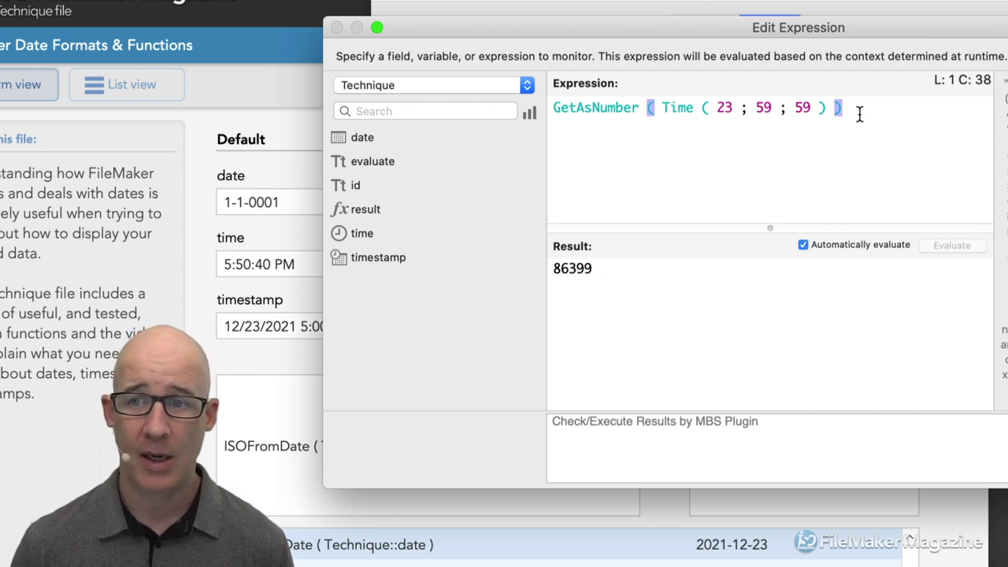
key("Return")
key("Return")
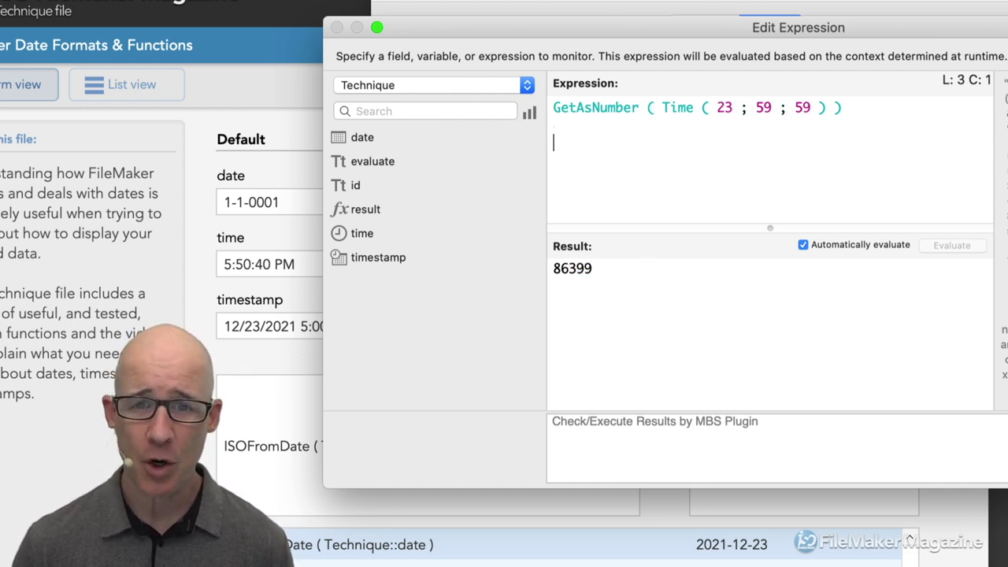
type("da")
key("BackSpace")
key("BackSpace")
type("Date = ")
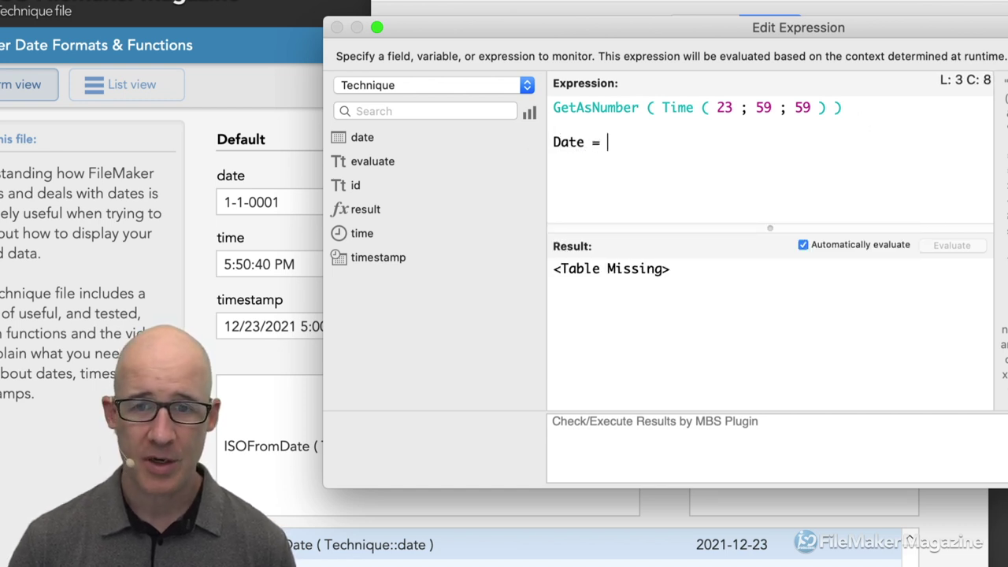
type("Days")
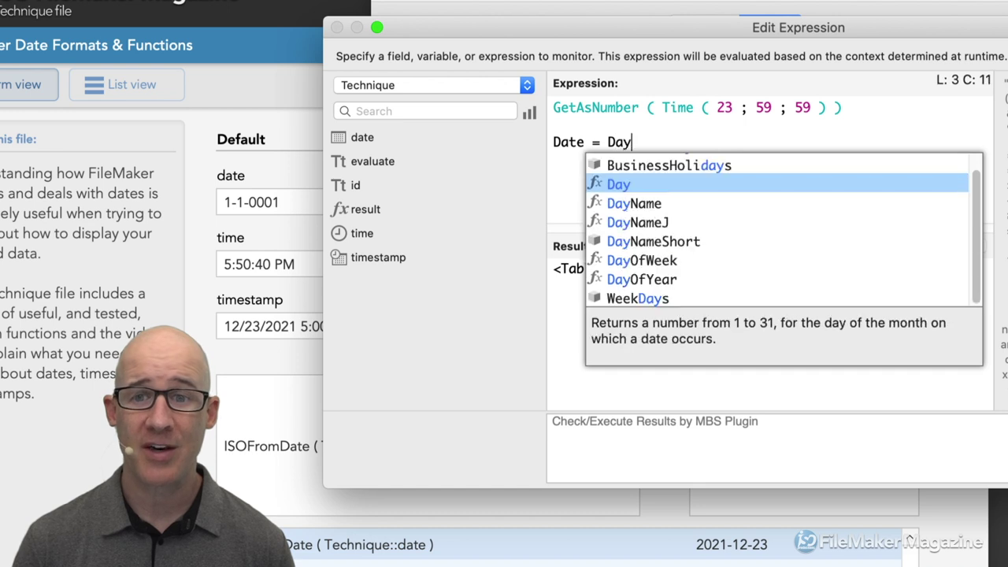
key("Escape")
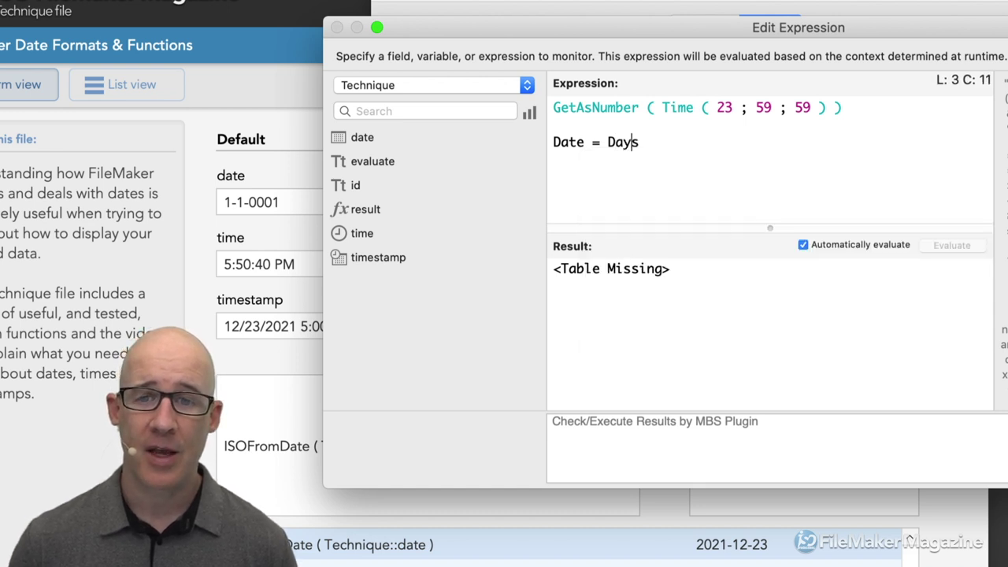
key("Return")
type("Time ")
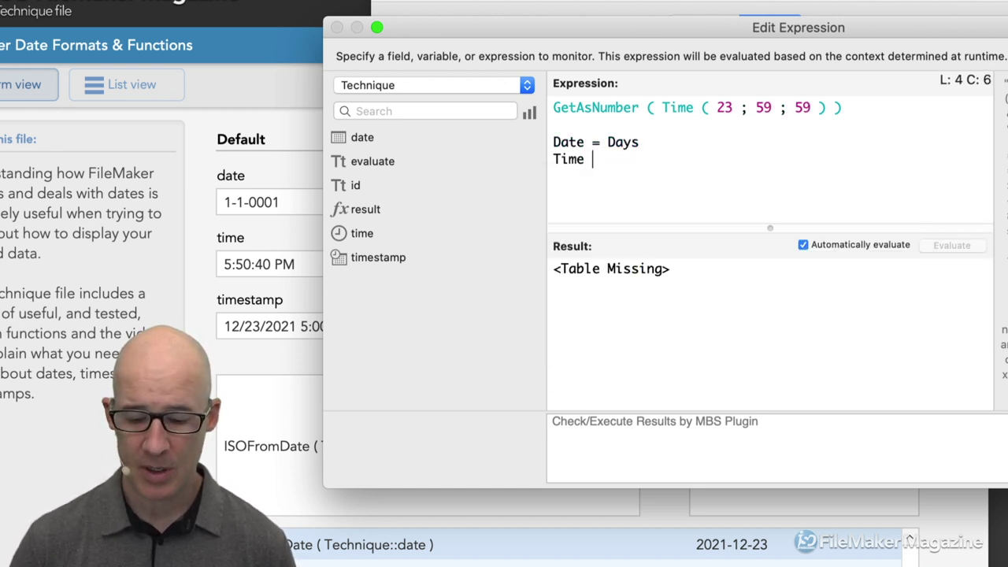
type("= Seconds")
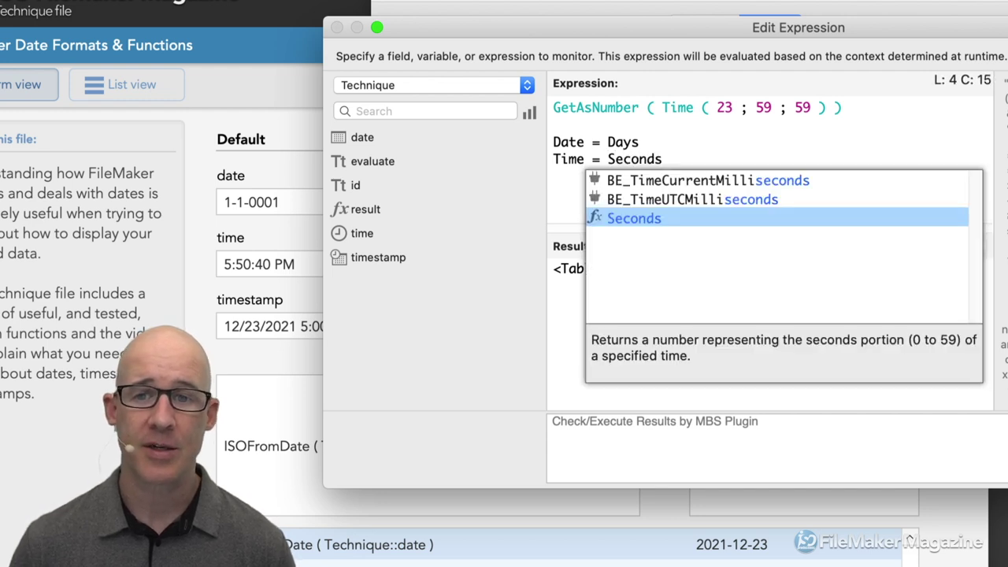
key("Left")
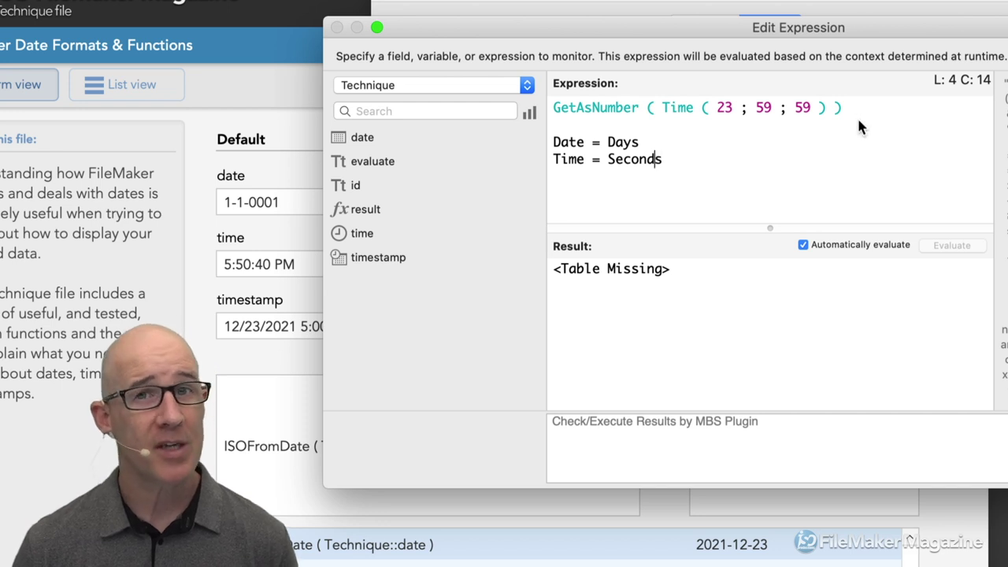
Highlight the words Days, Time and Seconds one after another in the note lines
double_click(613, 146)
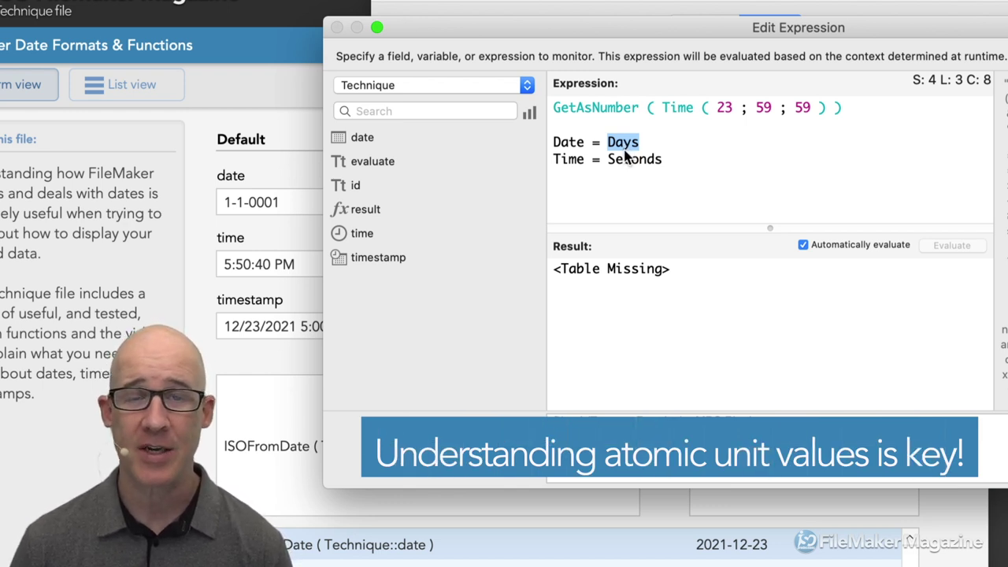
left_click_drag(586, 159, 554, 166)
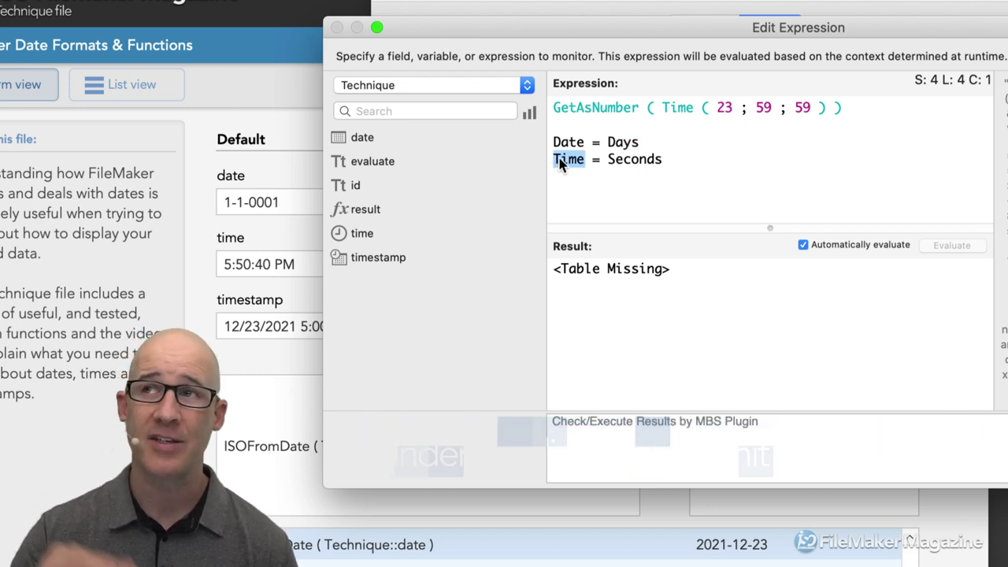
left_click_drag(608, 164, 664, 166)
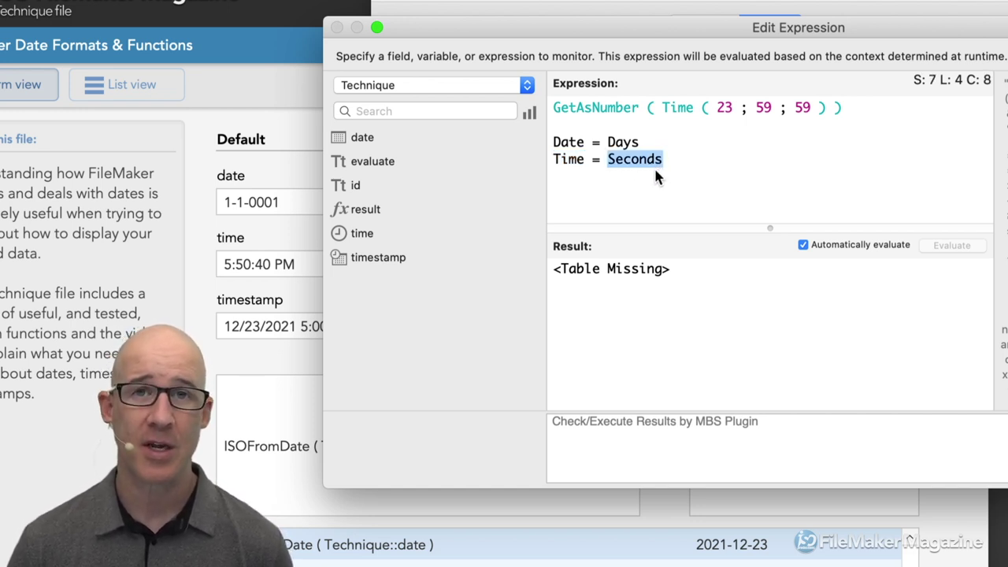
Add the lines Months, Hours and Minutes beneath the notes after a blank line, and highlight Months and Date in turn
left_click(673, 165)
key("Return")
key("Return")
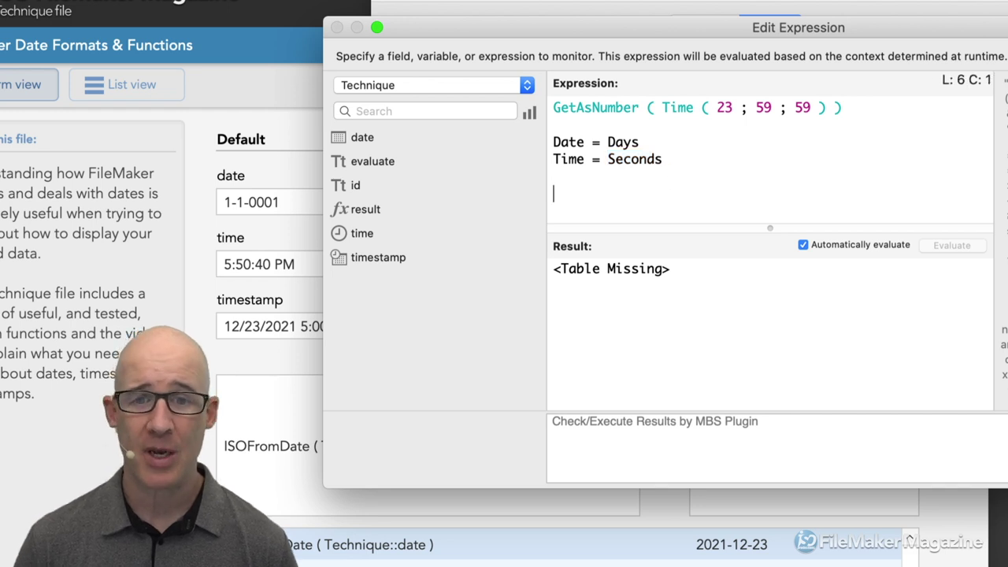
type("Months")
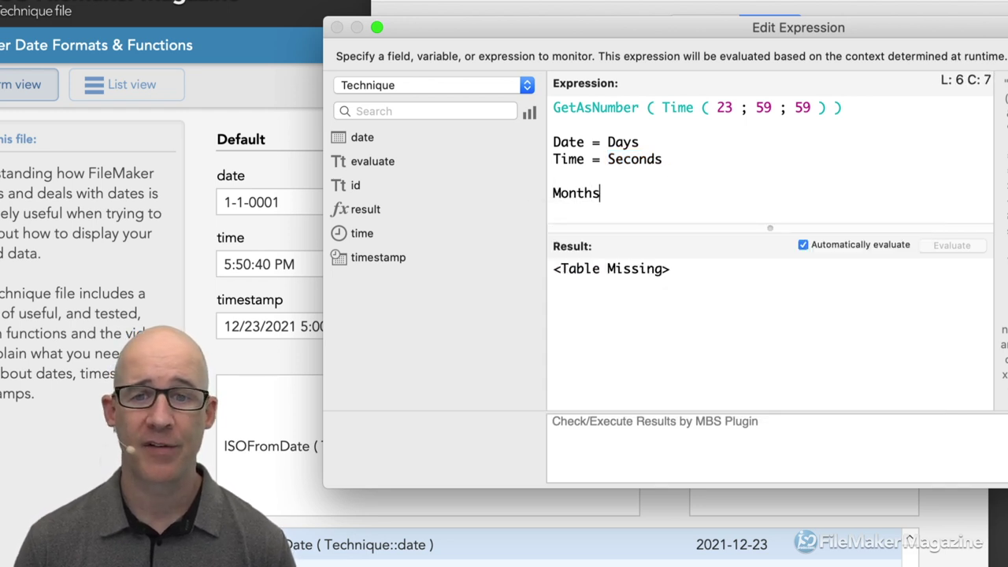
key("Return")
type("Hours")
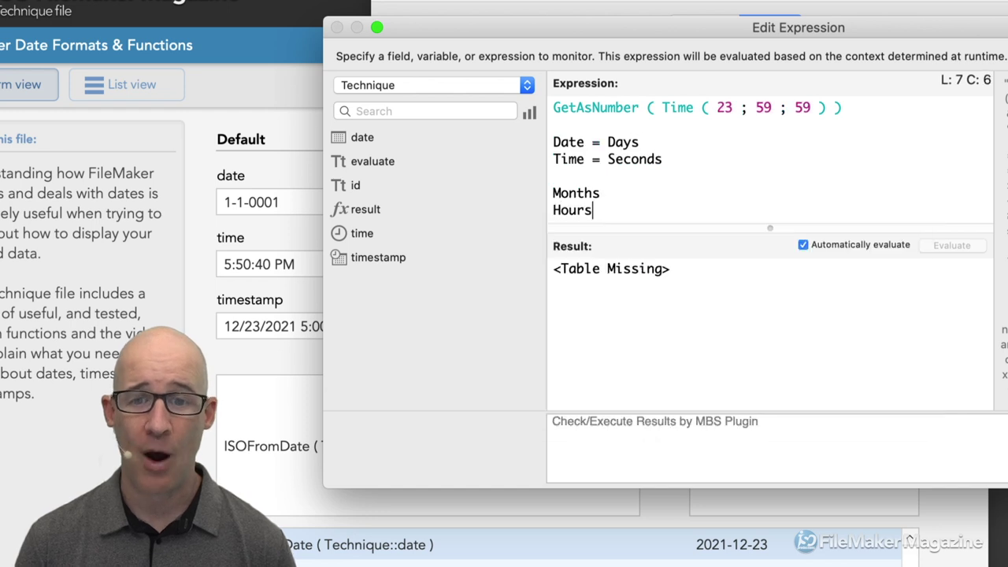
key("Return")
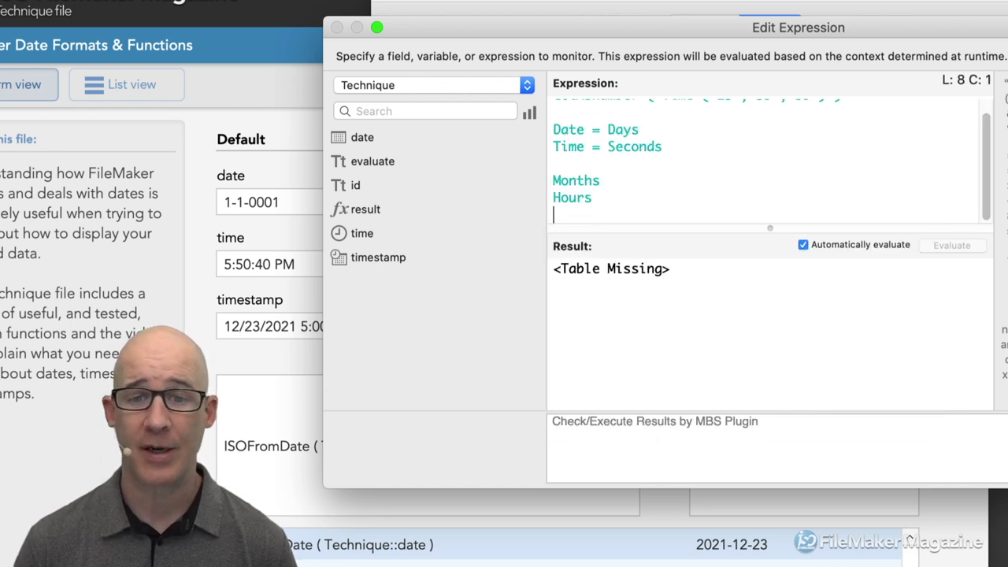
type("Minutes")
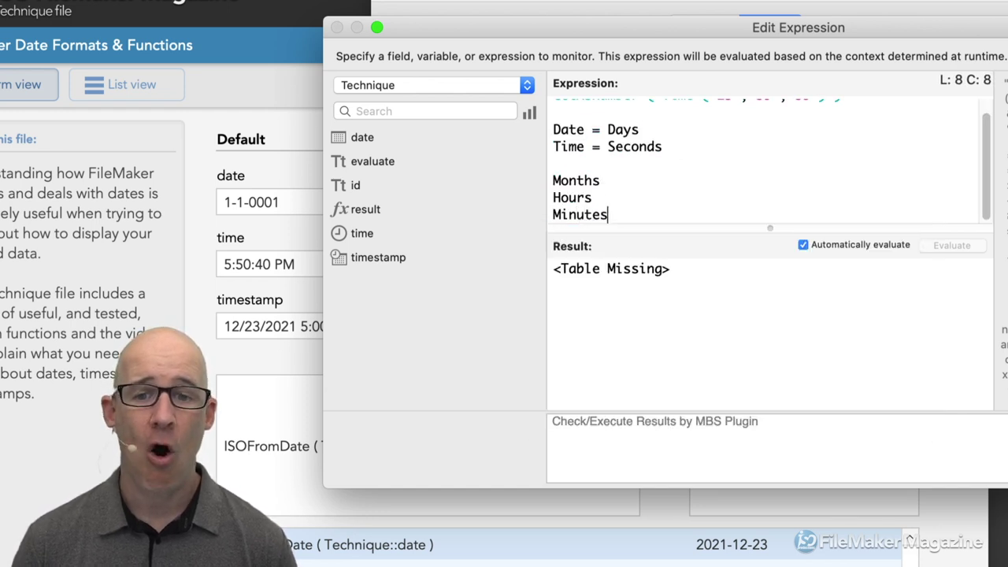
left_click_drag(601, 182, 552, 181)
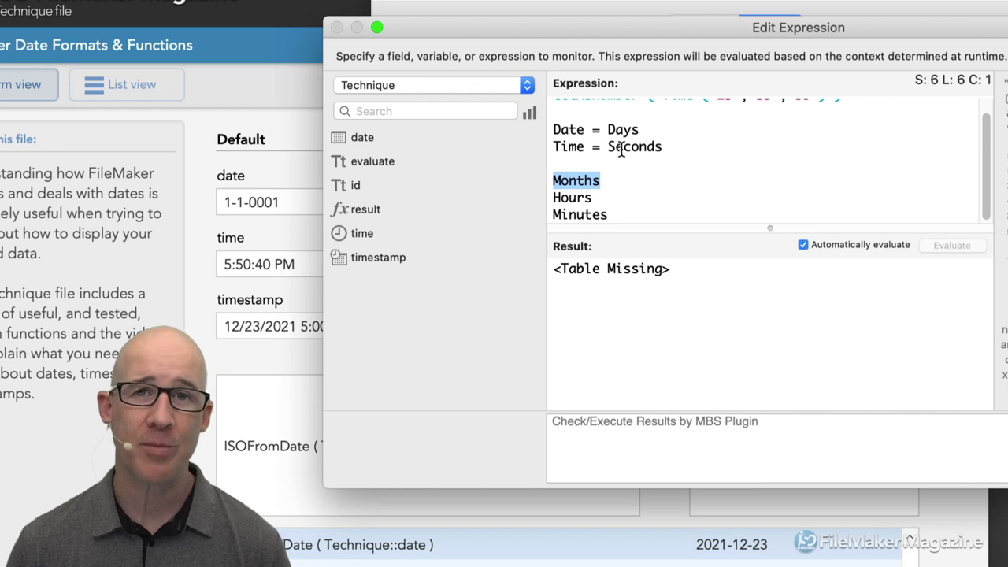
double_click(580, 130)
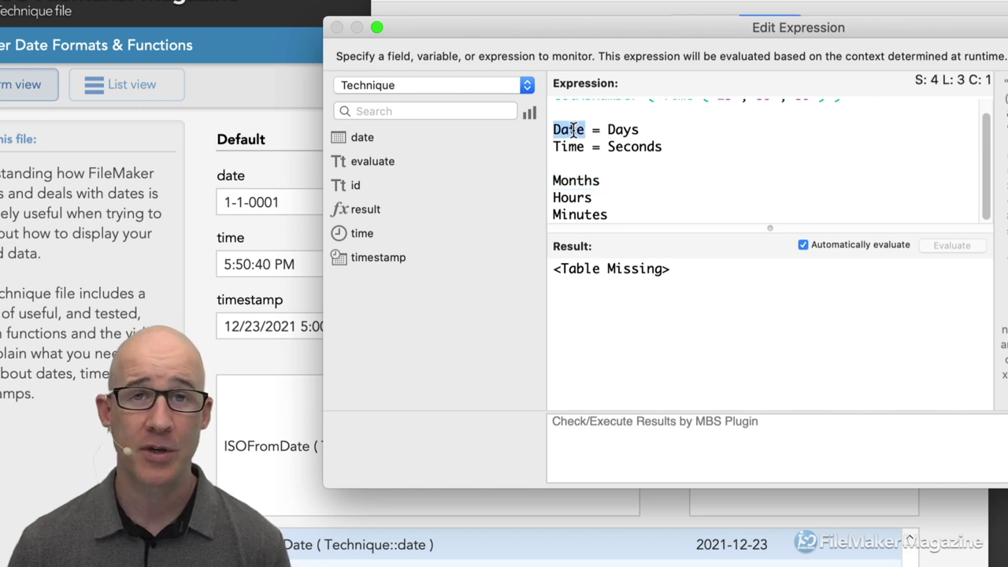
Highlight Months, Days, Hours and Seconds one after another in the note lines to compare each unit with its base unit
double_click(584, 181)
double_click(625, 130)
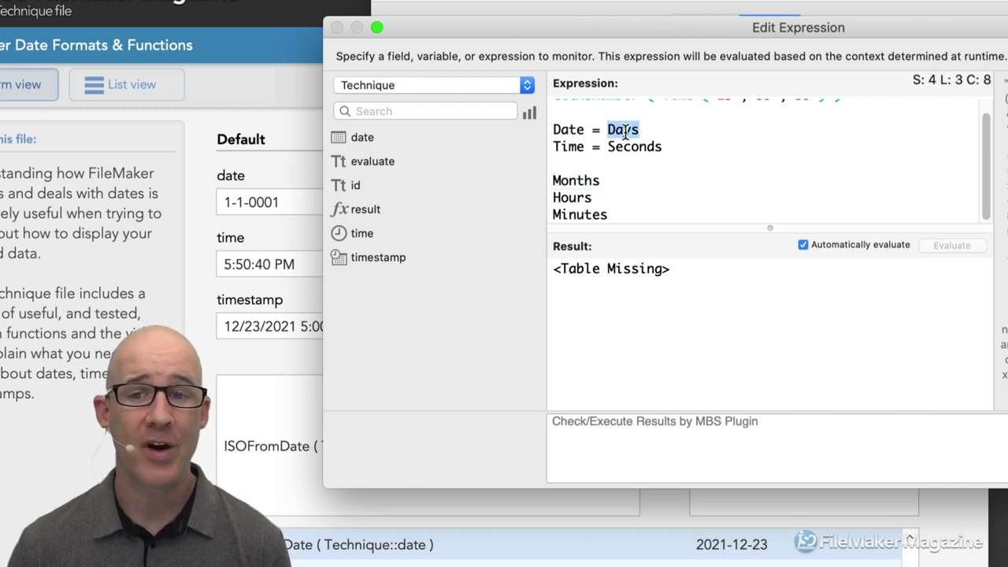
left_click(581, 200)
double_click(580, 199)
double_click(632, 148)
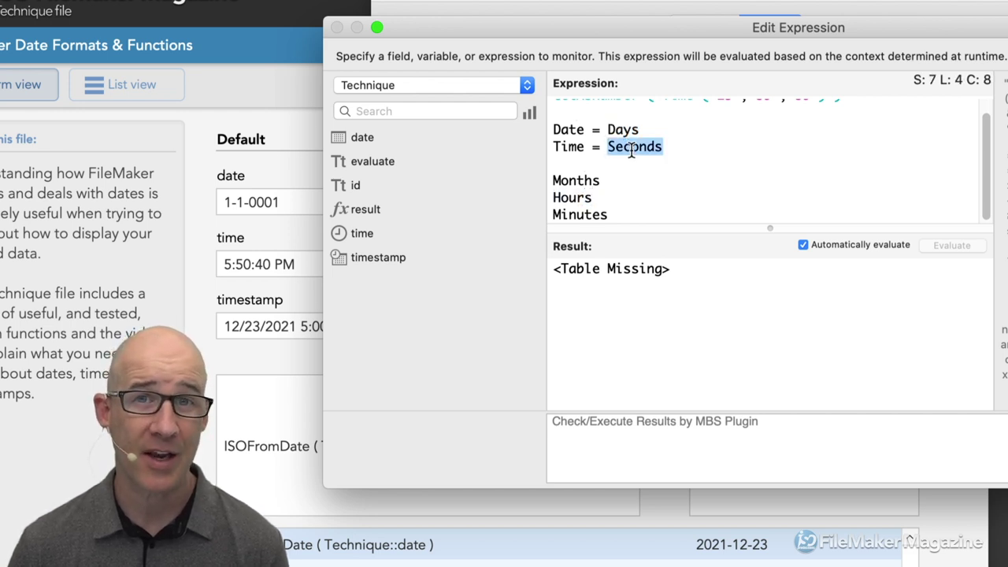
Extend the Hours note with = 3600 and the Minutes note with = 60
left_click(620, 198)
type("= 3600")
left_click(609, 215)
type("= 60")
key("BackSpace")
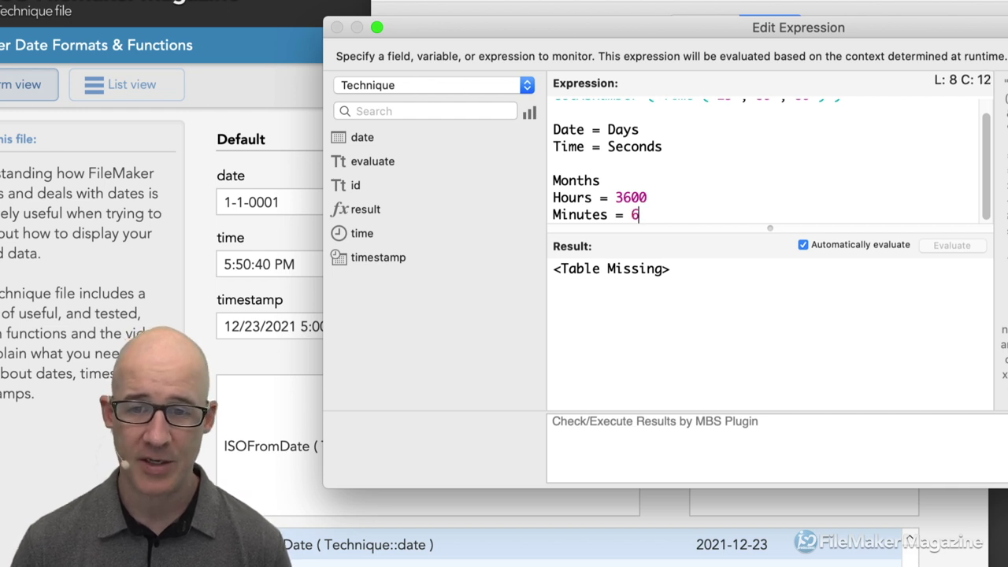
type("0")
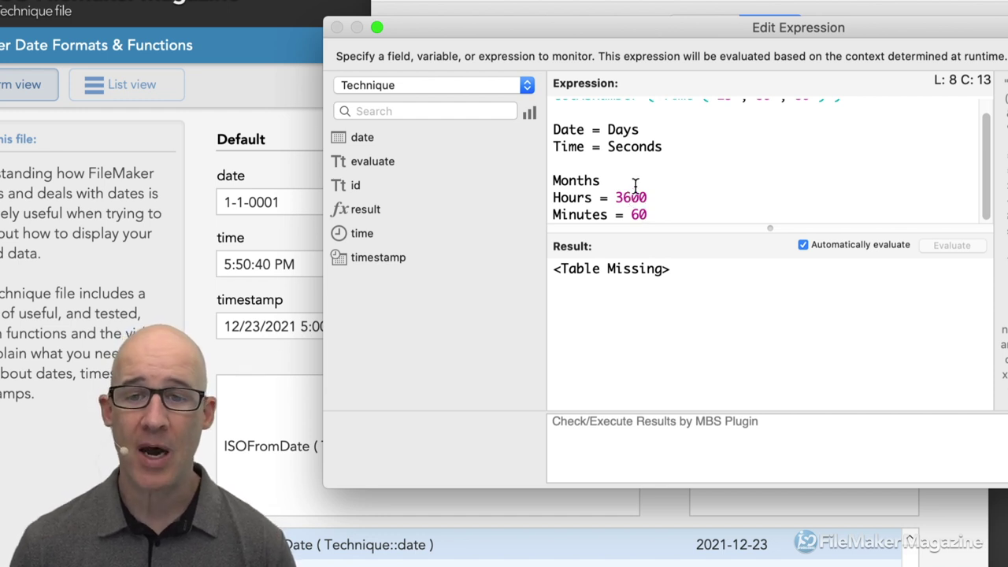
Highlight Seconds, Hours and the value 3600, and return to the base units Days and Seconds in the notes
double_click(623, 144)
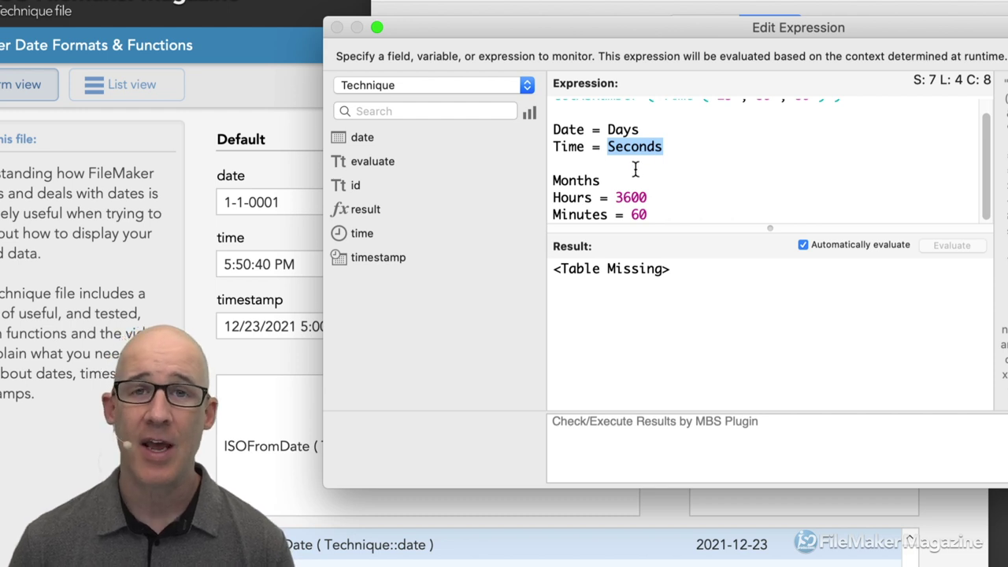
left_click(632, 198)
double_click(581, 198)
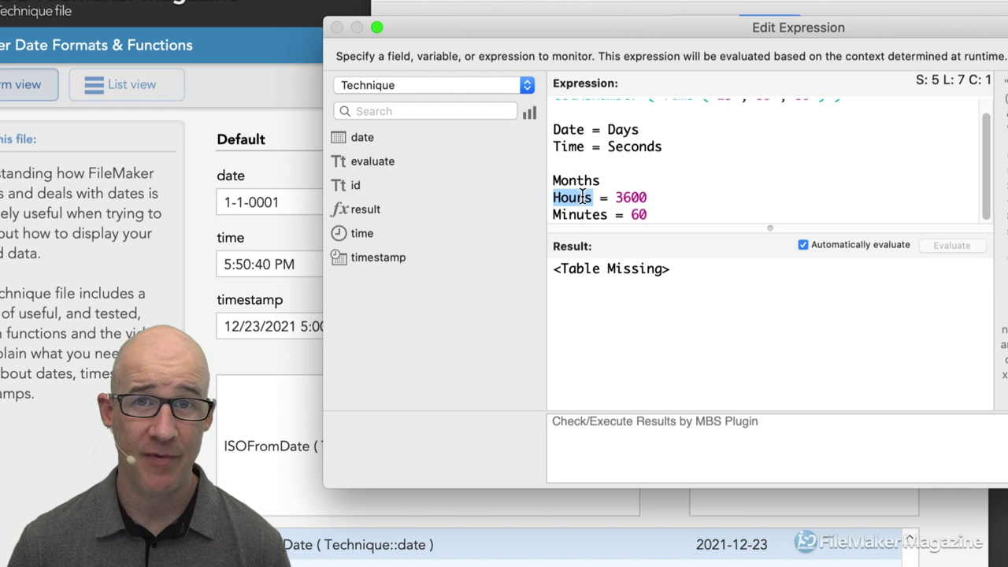
double_click(619, 197)
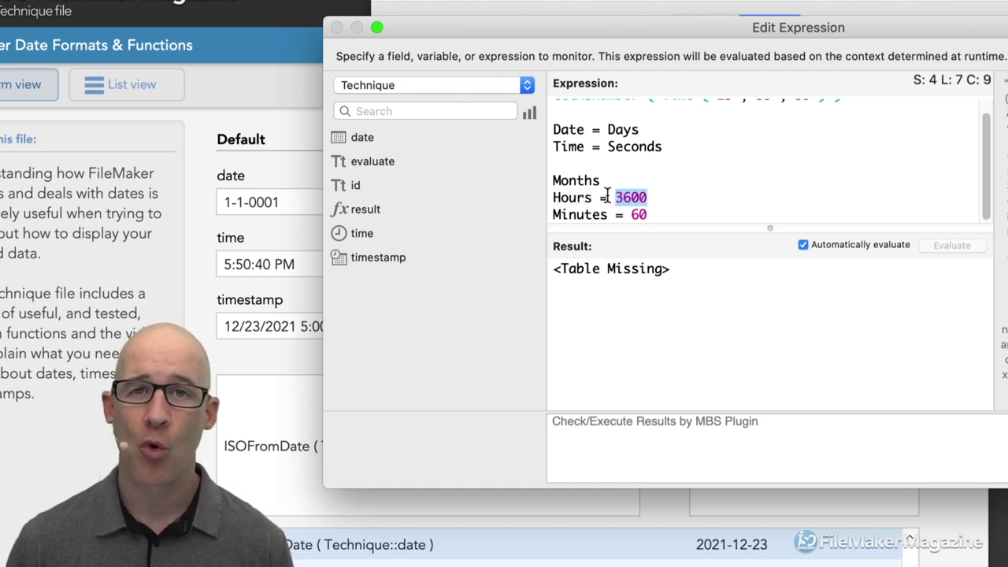
double_click(645, 149)
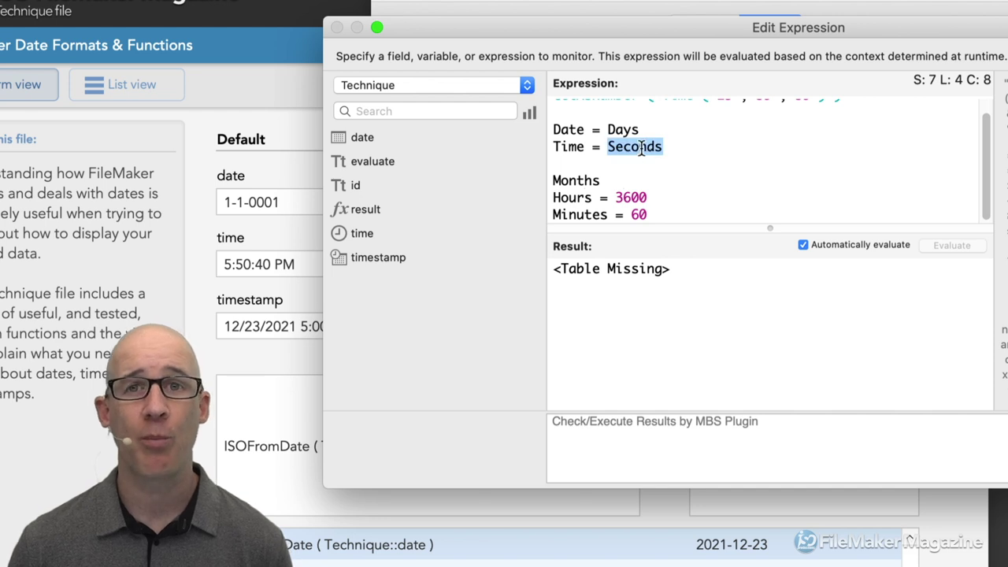
double_click(628, 133)
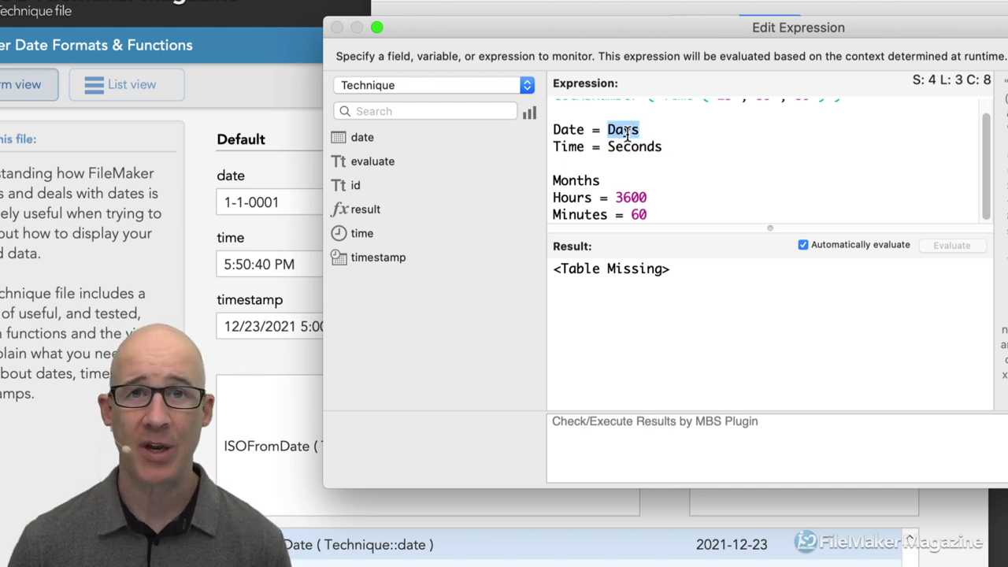
double_click(634, 146)
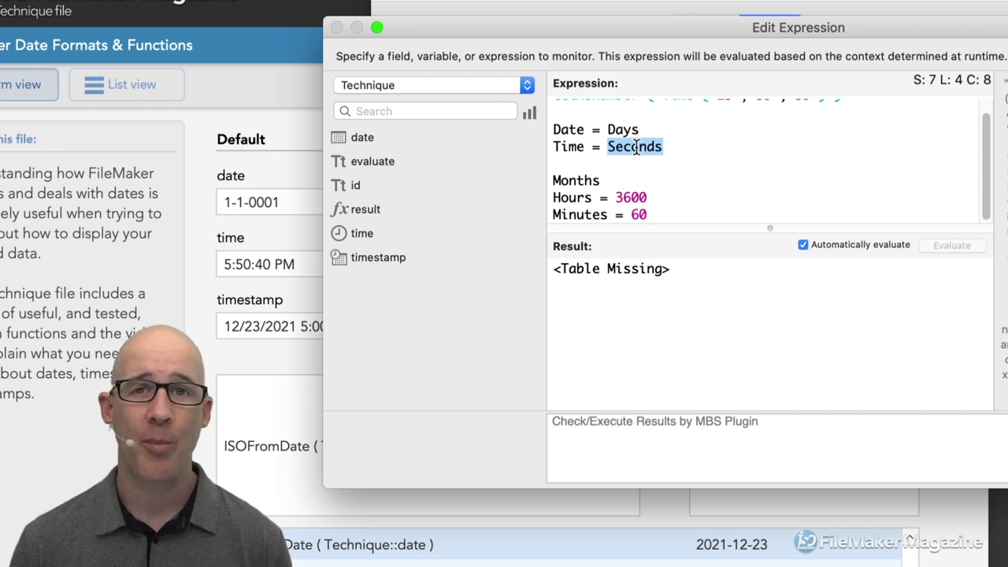
scroll(657, 175, "up", 1)
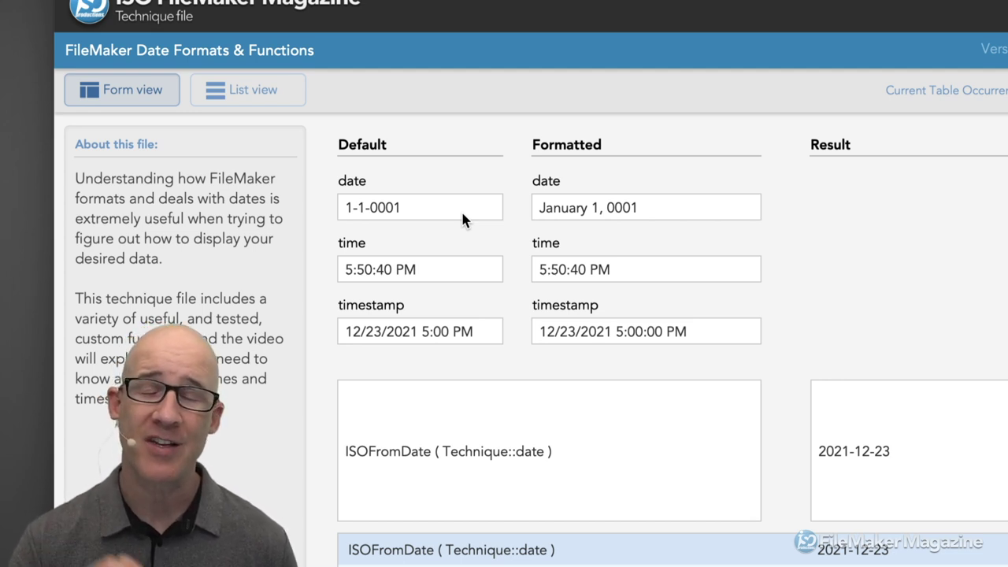
Set the default date field to 12/23/2021, commit it, and enter the formatted date field to inspect its underlying value
left_click(406, 208)
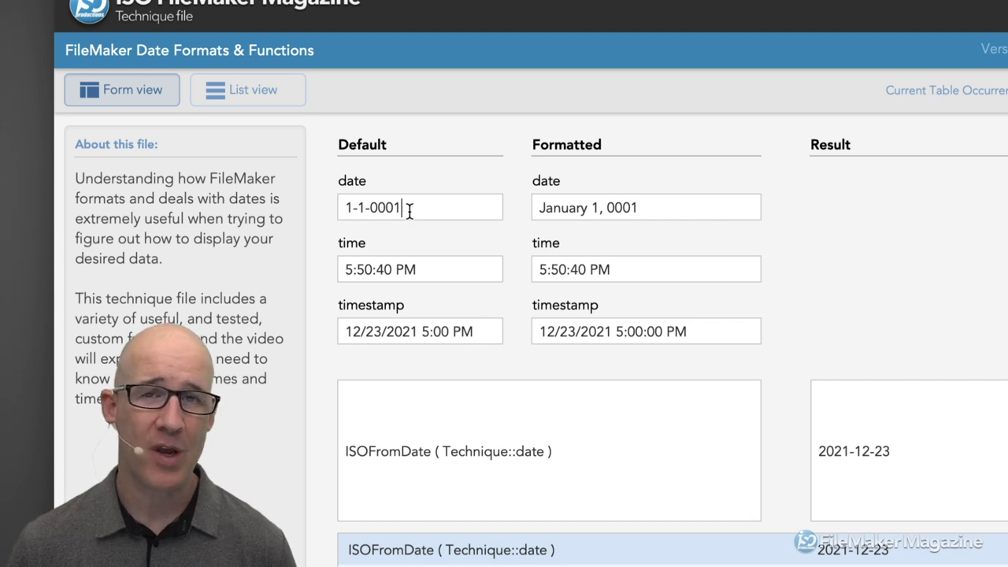
left_click_drag(412, 210, 338, 200)
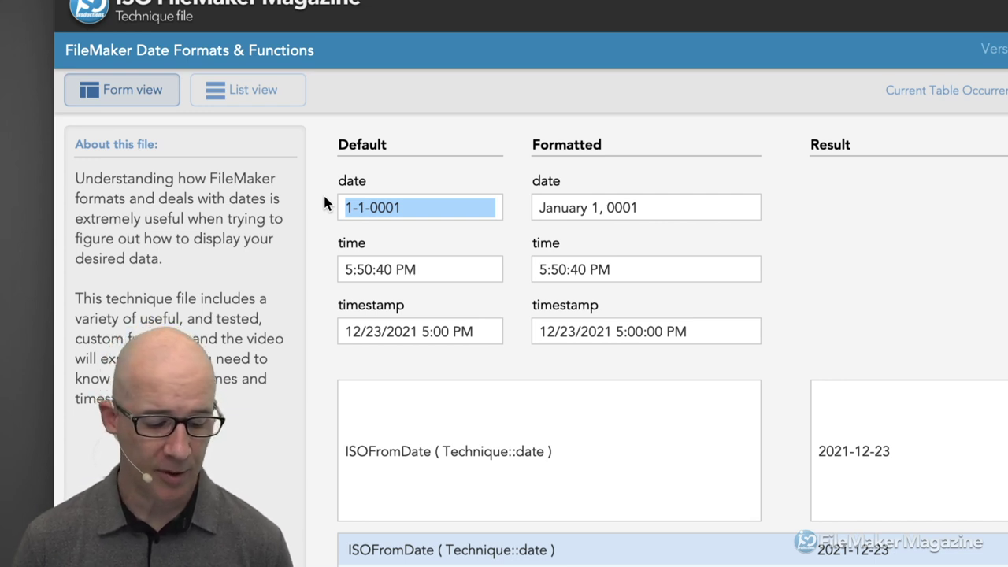
type("12/23/")
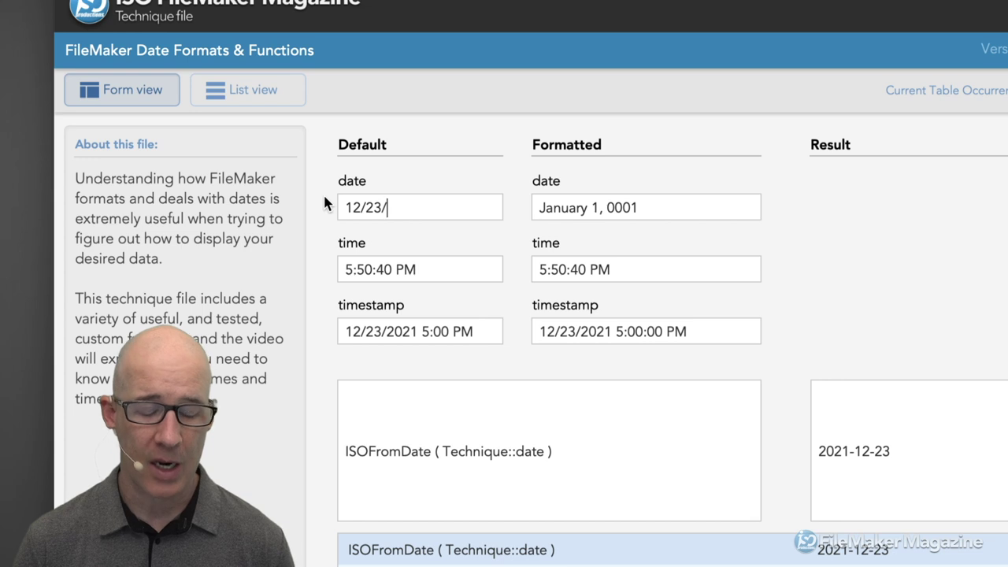
type("21")
left_click(422, 248)
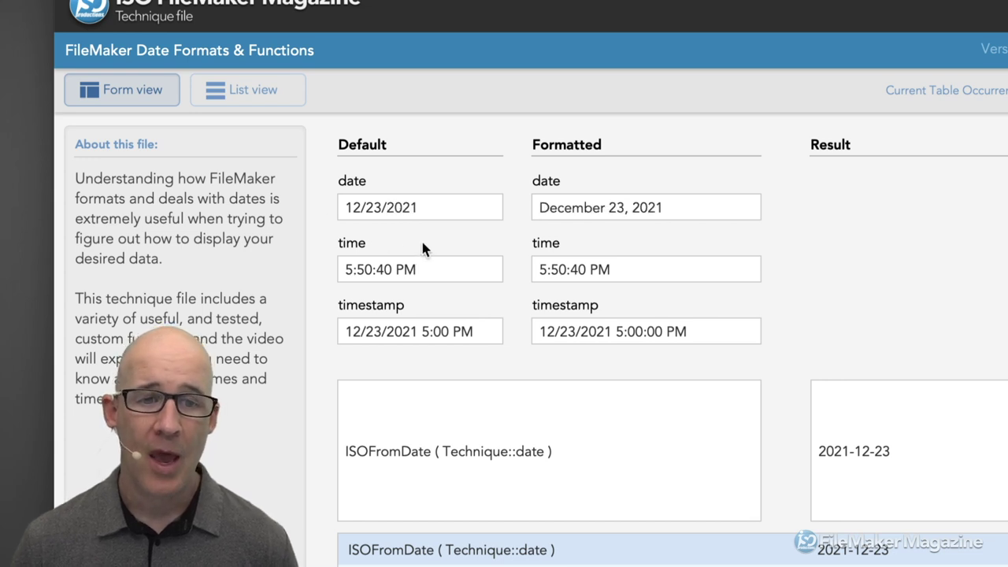
left_click(568, 209)
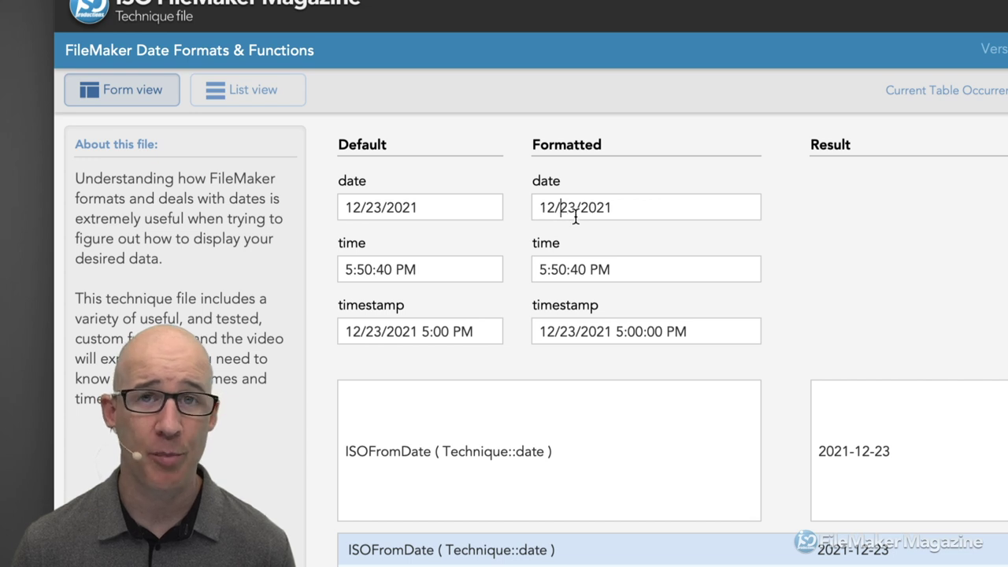
Change the default date field to 12.17.2021 using period separators, commit it, and highlight the entered date
left_click(417, 209)
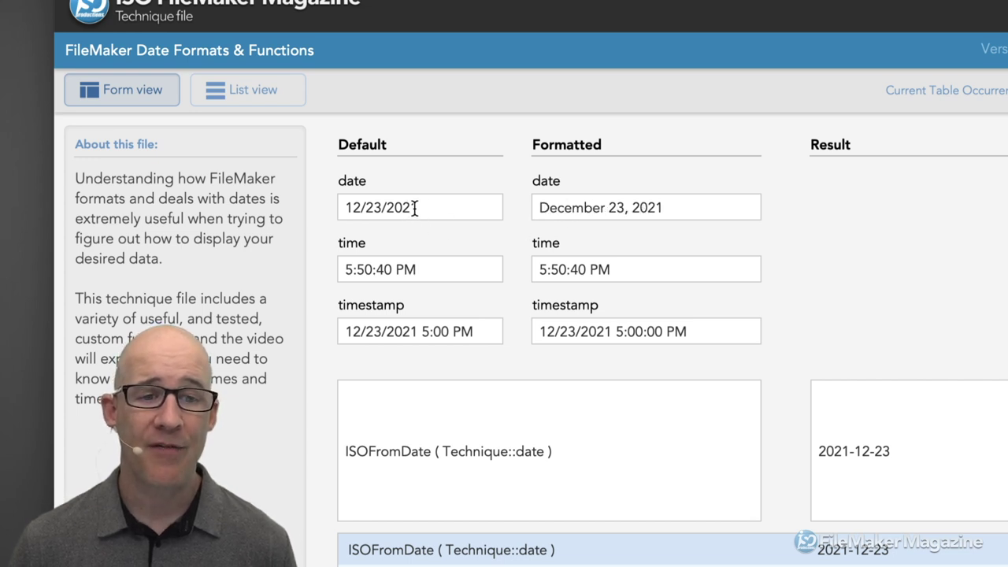
left_click_drag(387, 209, 361, 211)
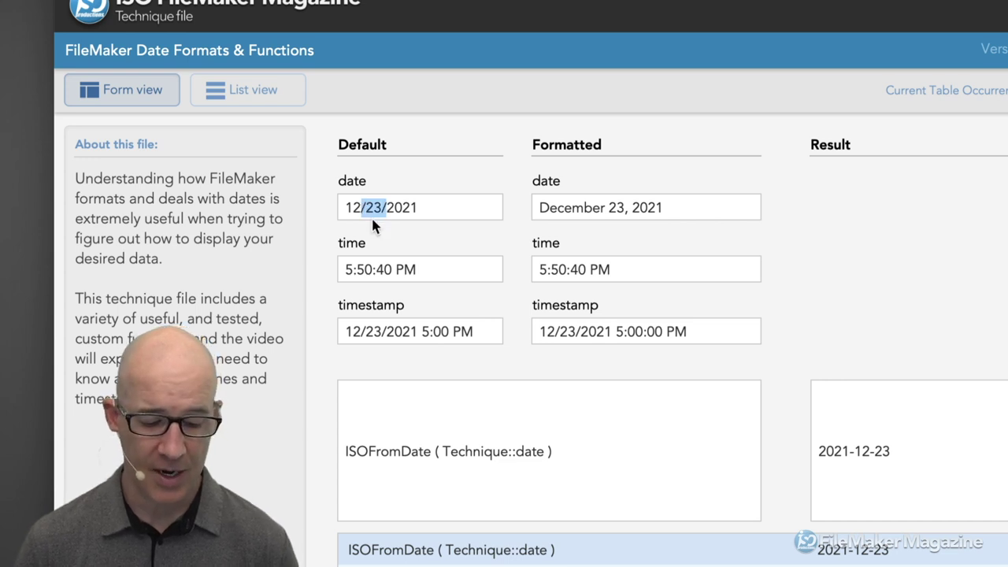
type(".17.")
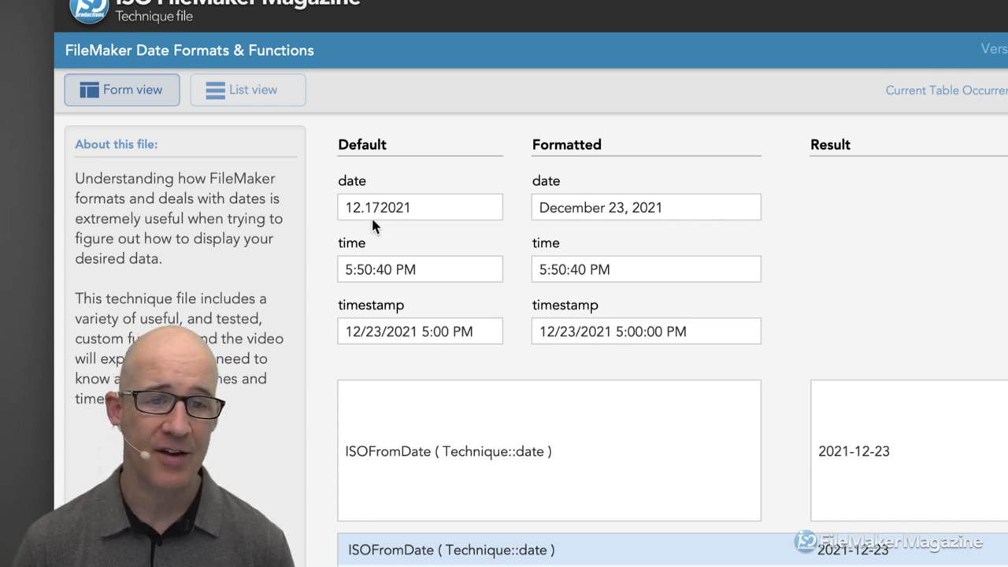
left_click(440, 170)
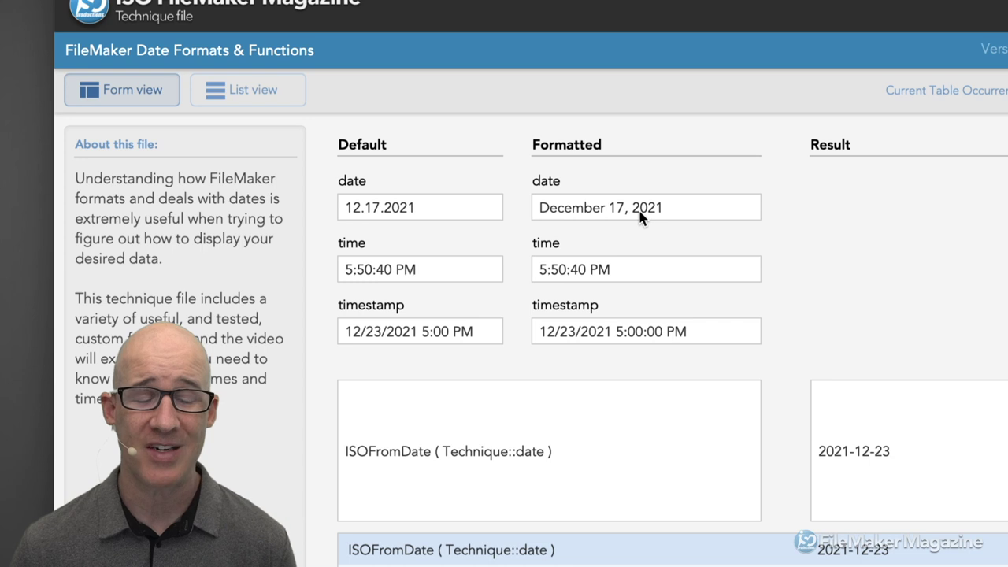
left_click_drag(421, 211, 342, 208)
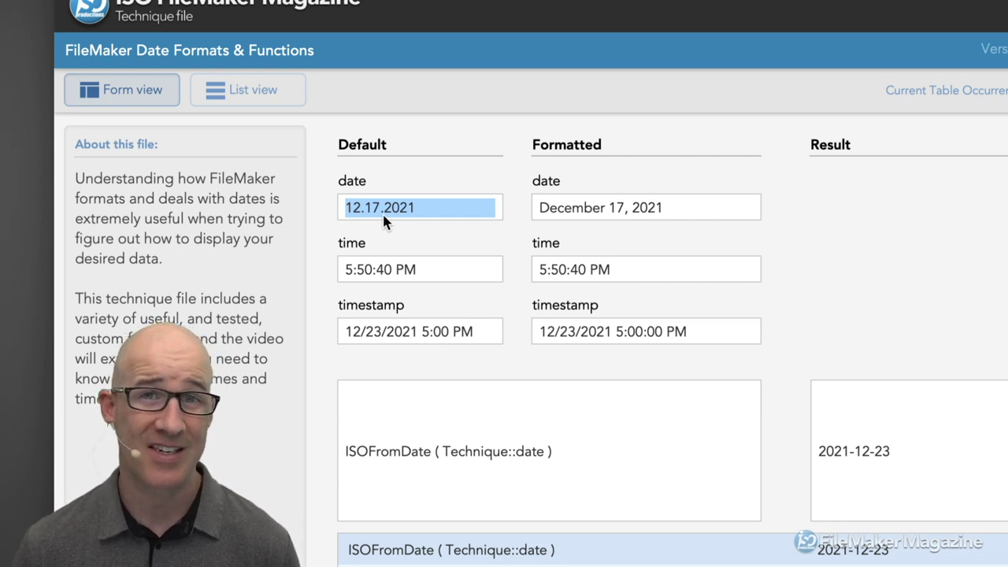
Replace the default time field's value with 13:21 and commit it
left_click_drag(418, 271, 345, 263)
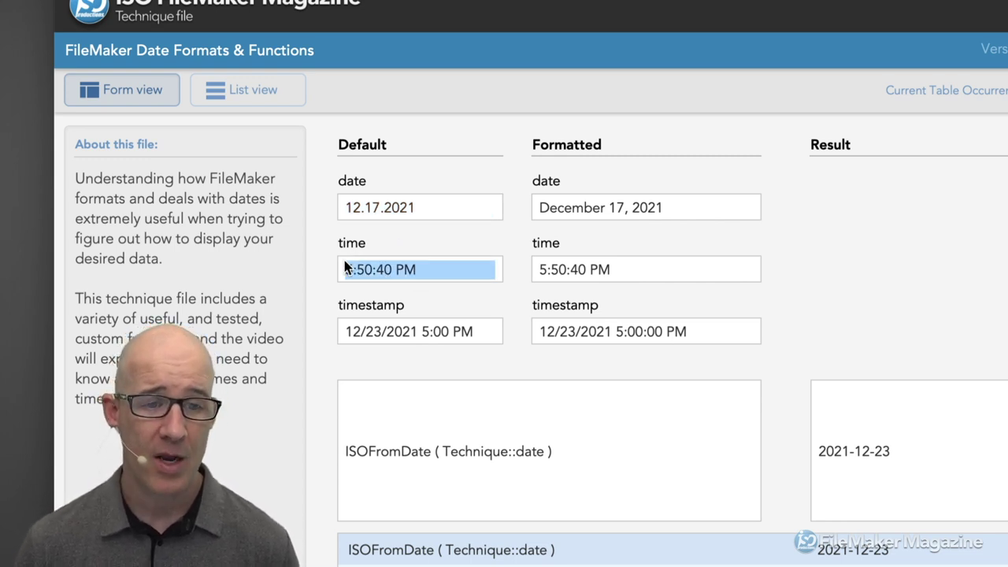
key("BackSpace")
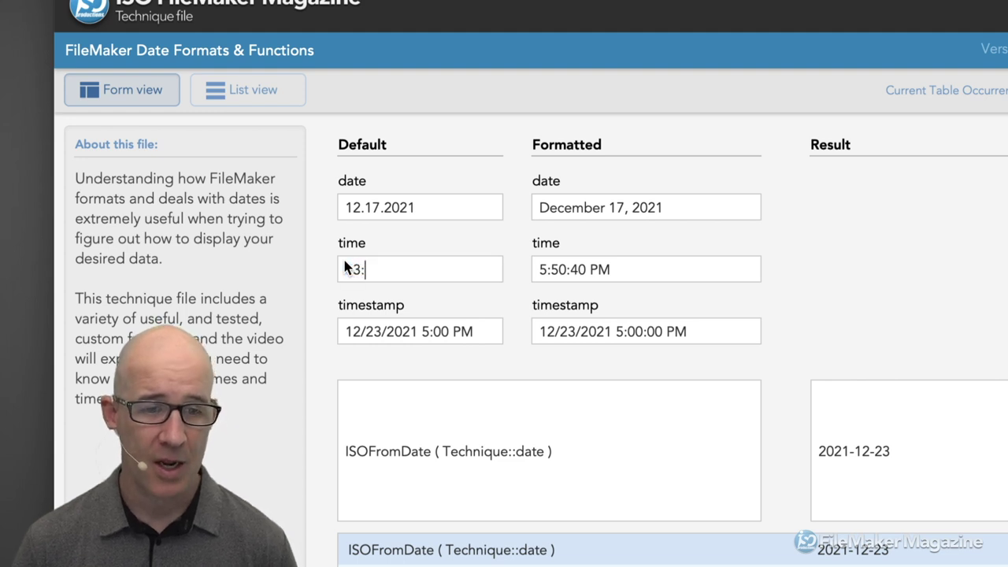
type("13:21")
left_click(402, 246)
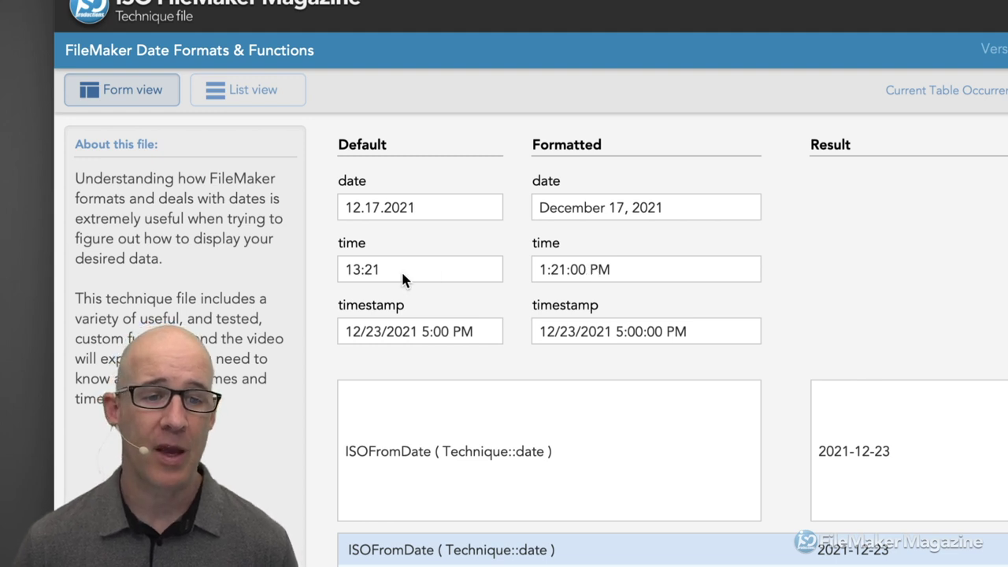
Try 25 and 0 as the hours in the default time field, and commit the value as 25:21
left_click(372, 269)
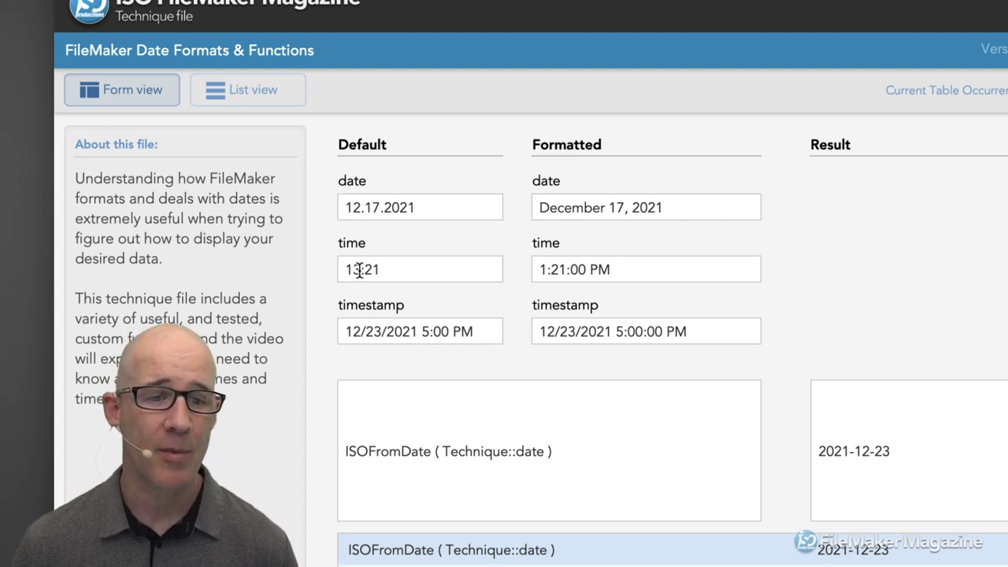
left_click_drag(361, 269, 333, 284)
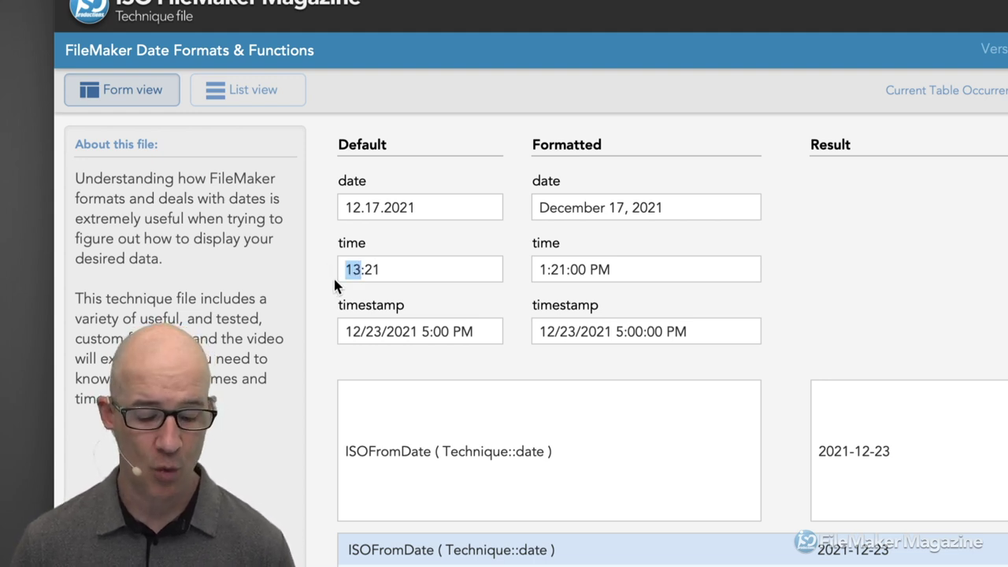
type("25")
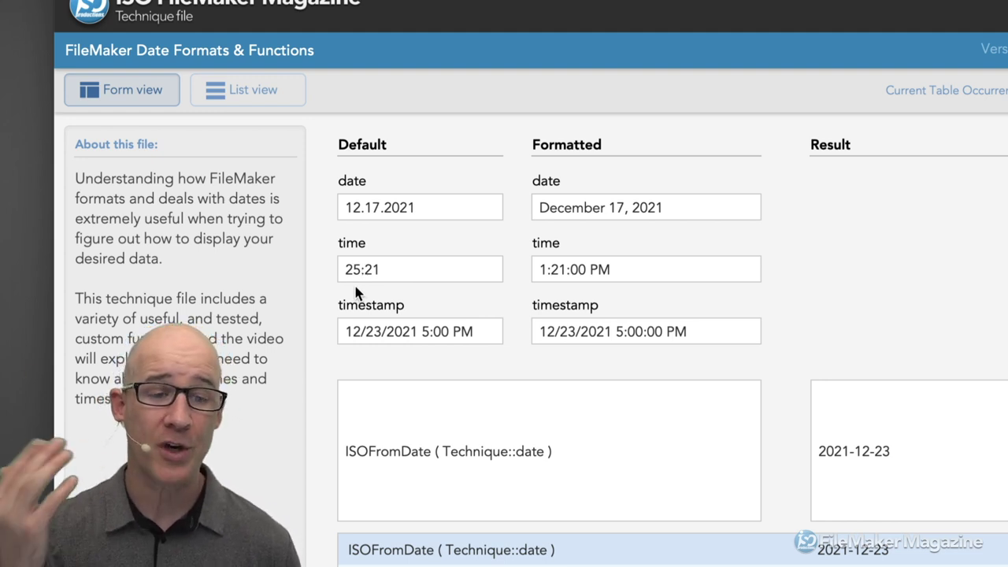
key("BackSpace")
key("BackSpace")
type("0")
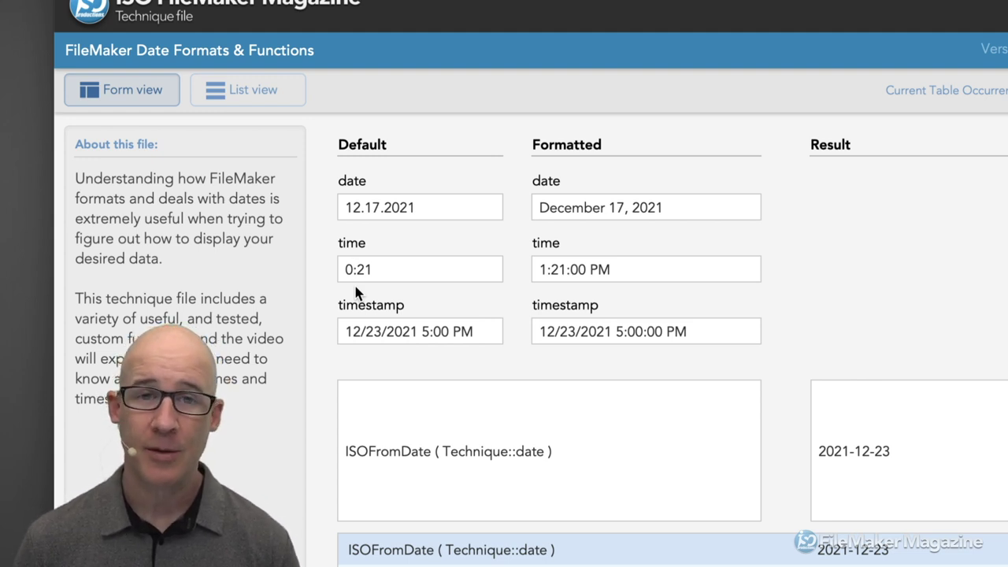
key("BackSpace")
type("25")
left_click(425, 234)
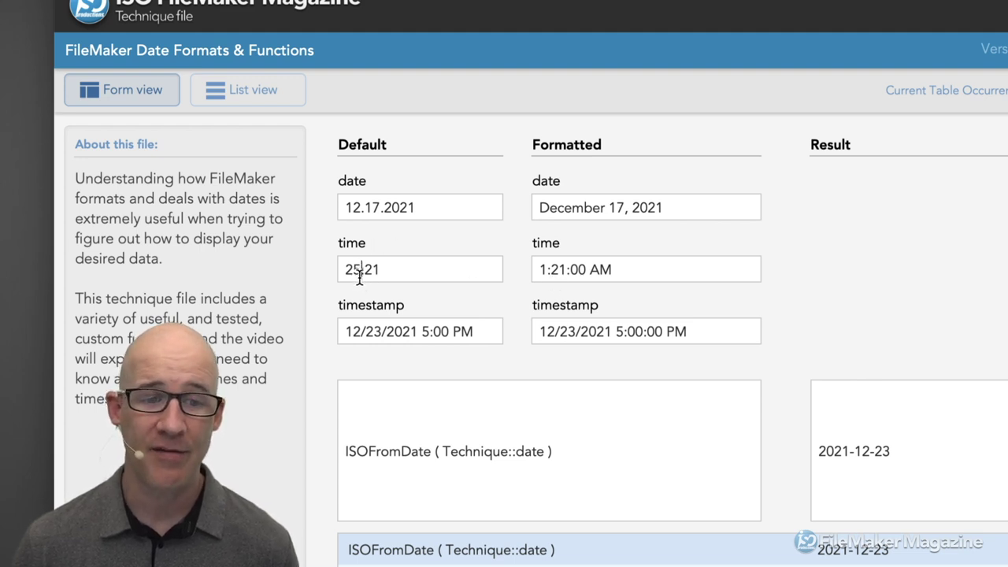
Change the default time field to 31:21:12, commit it, and highlight the hours portion
left_click_drag(359, 276, 345, 271)
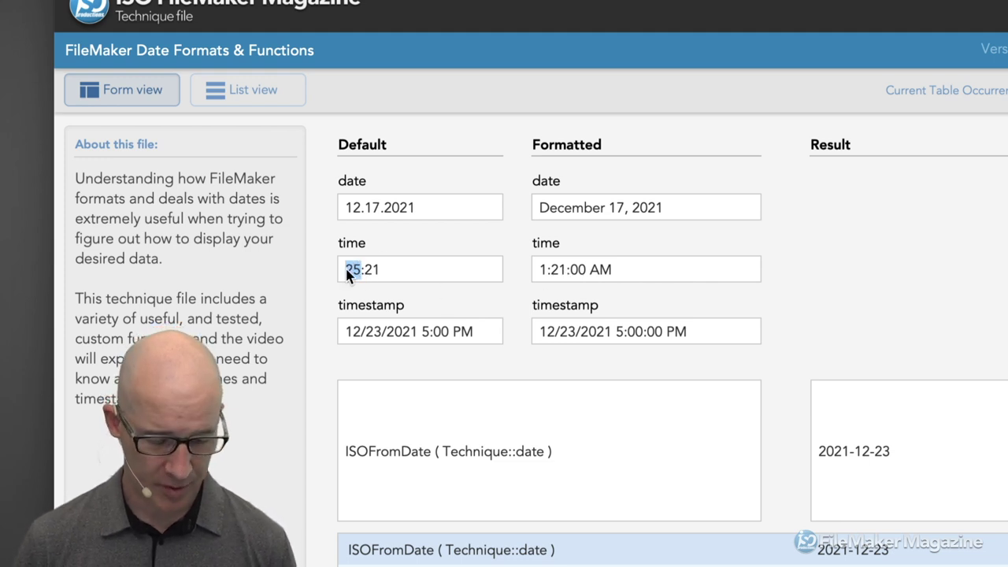
type("31")
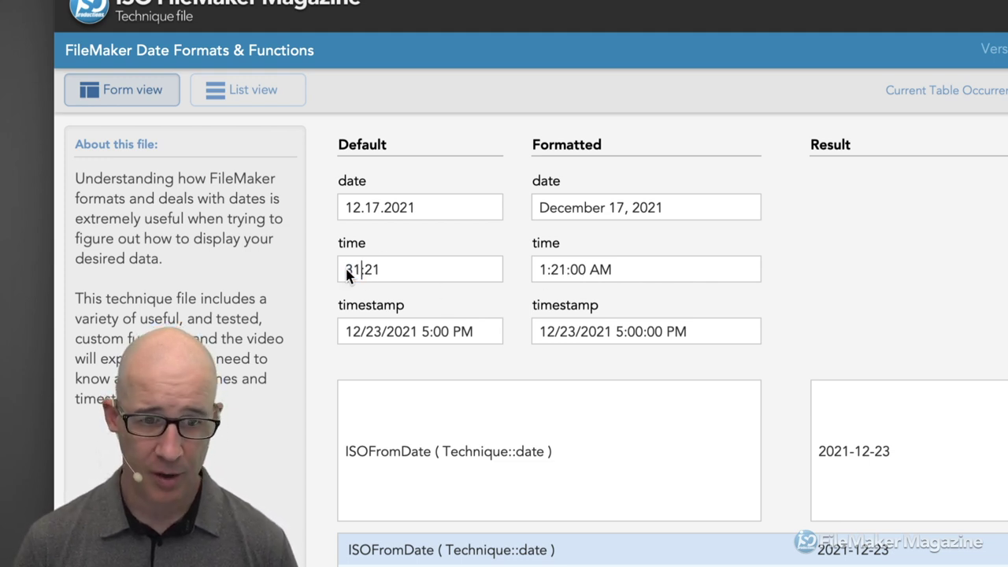
key("Right")
key("Right")
key("Right")
type(":")
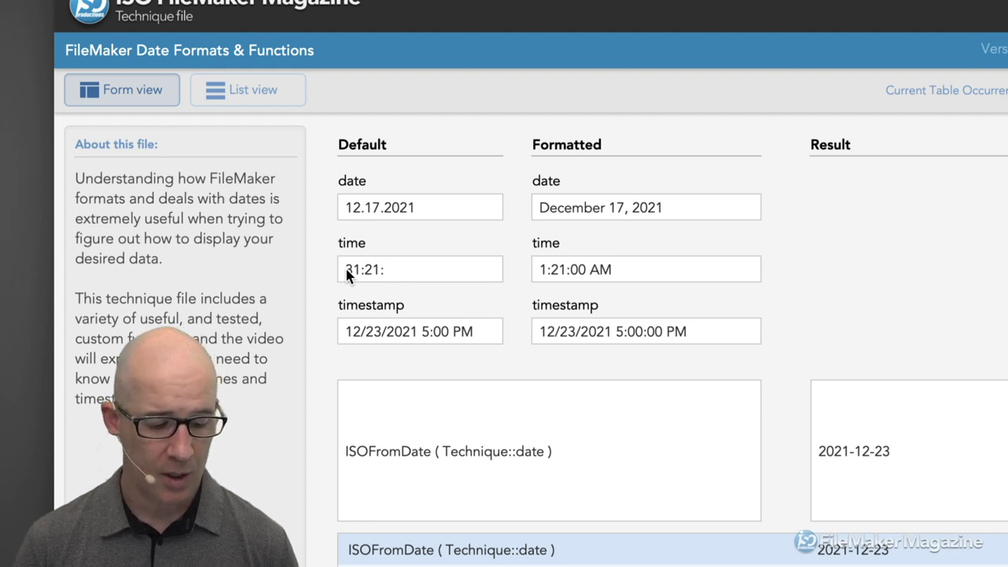
type("12")
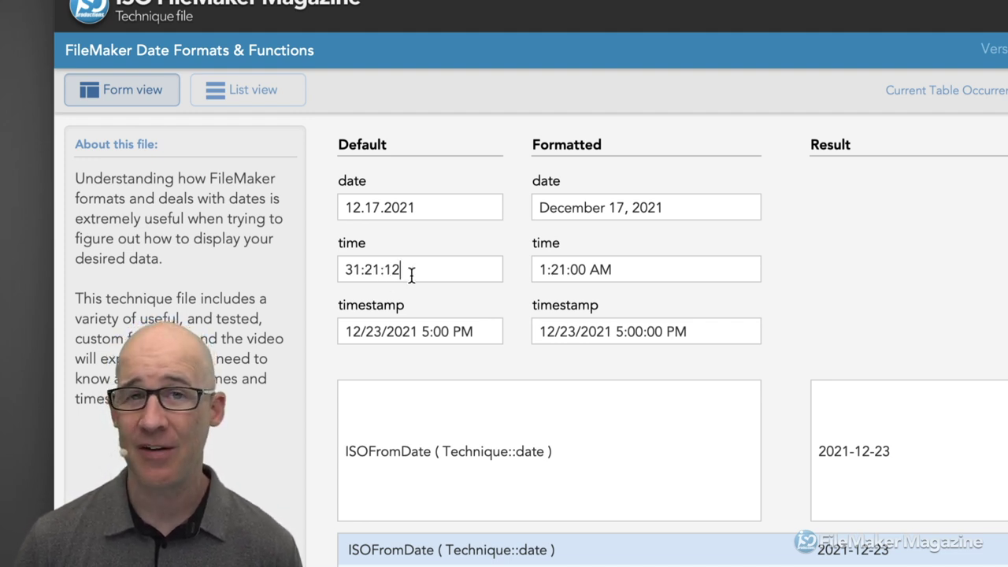
left_click(511, 271)
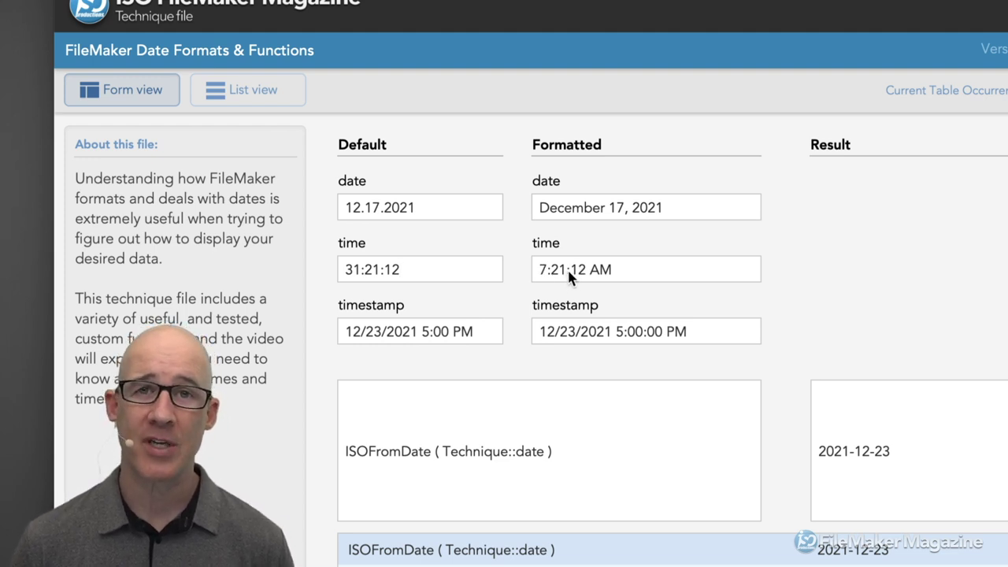
left_click_drag(363, 269, 345, 269)
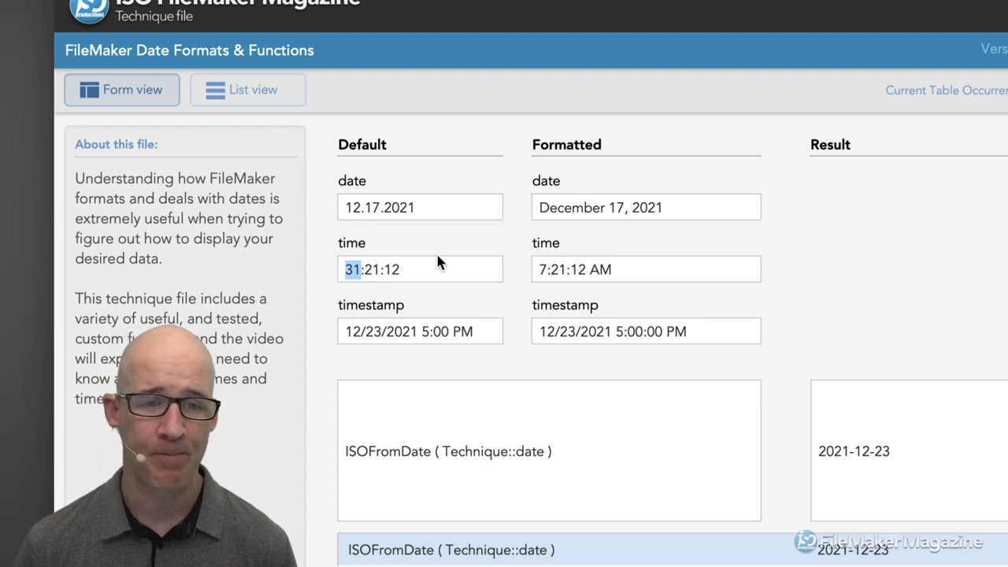
In the database's field definitions, give the date field the auto-enter calculation Date ( Month ( Self ) ; Day ( Self ) ; Year ( Self ) )
left_click_drag(415, 209, 342, 196)
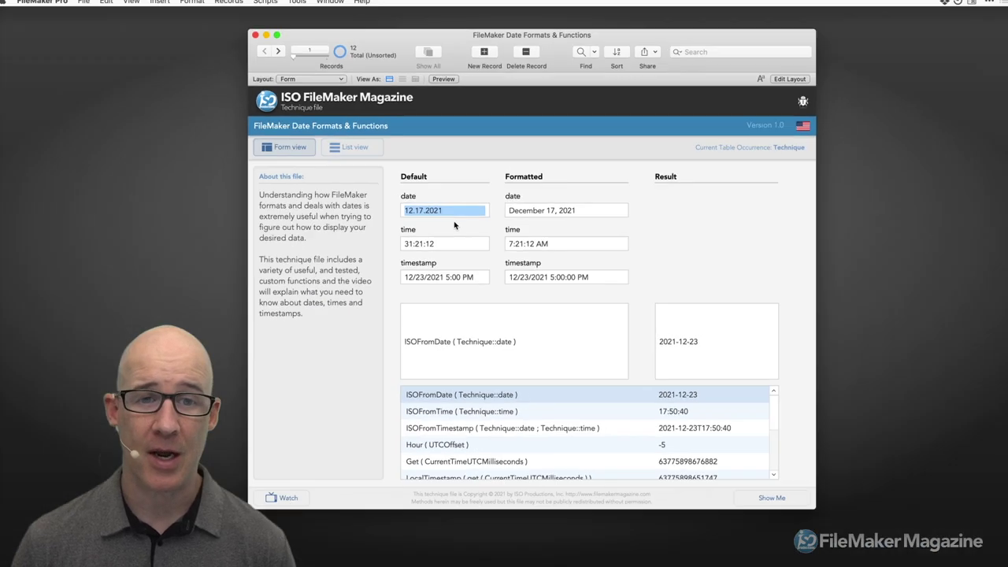
key("super+shift+d")
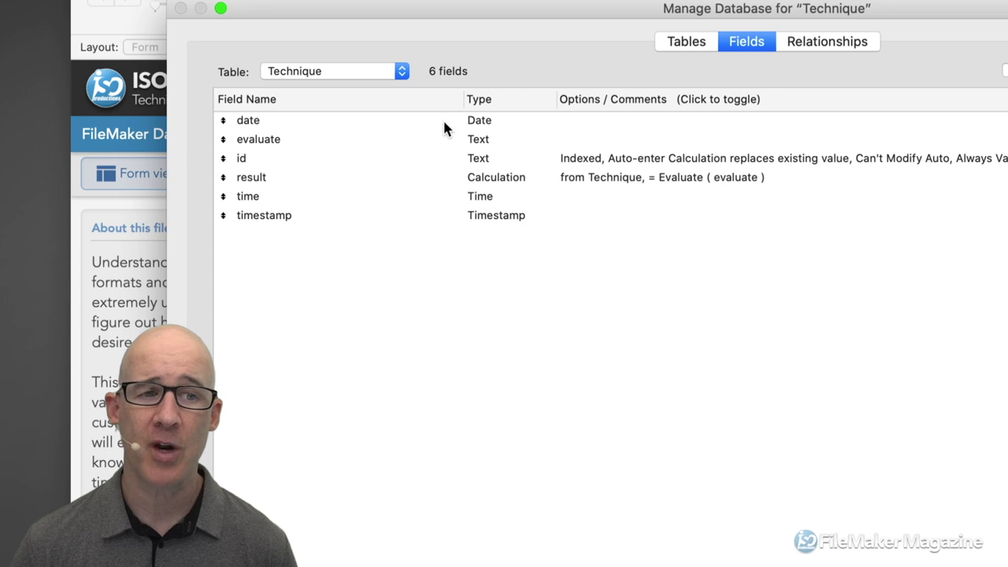
left_click(451, 123)
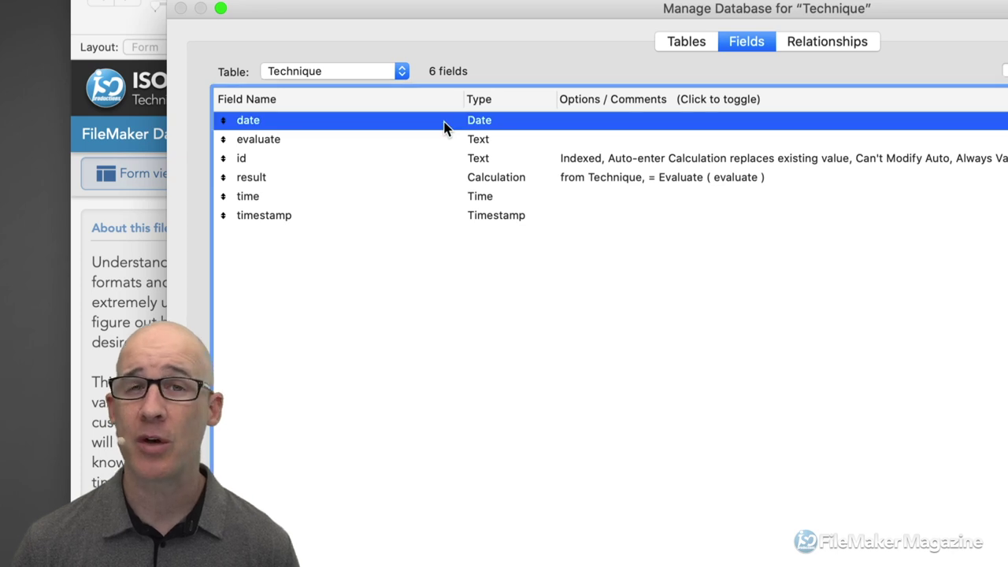
double_click(434, 128)
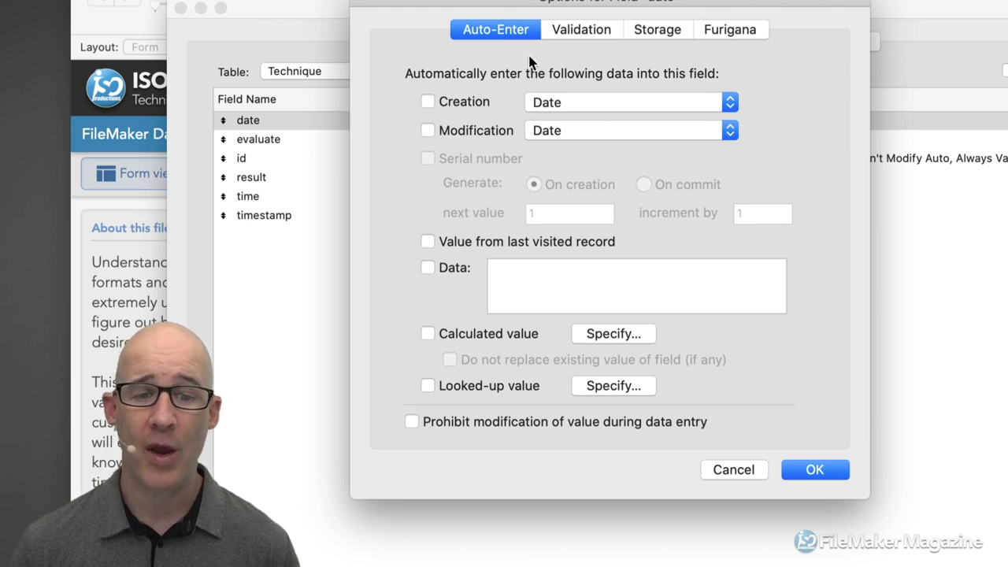
left_click(489, 339)
left_click_drag(851, 116, 508, 62)
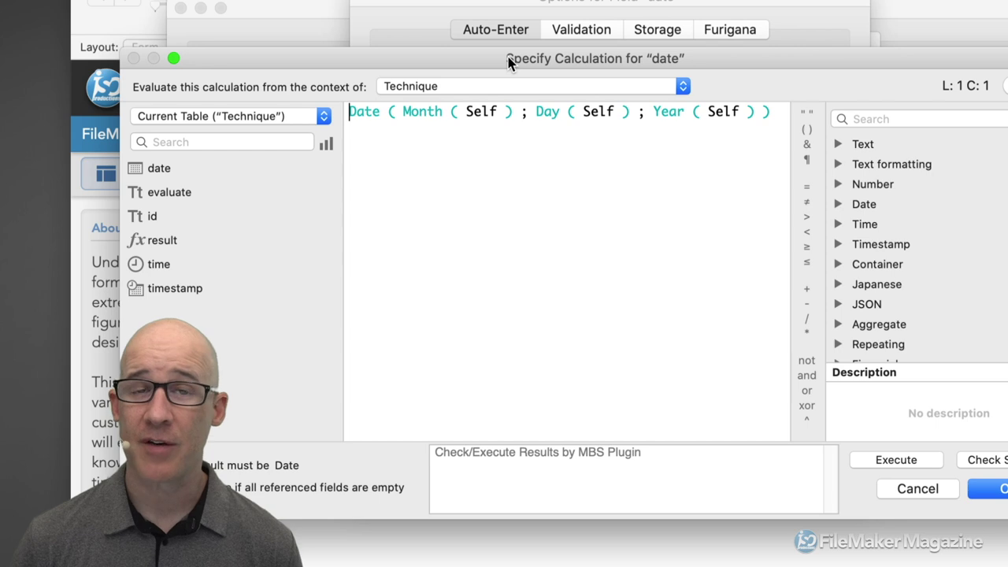
Highlight the Date function, a Self argument, and the Month, Day and Year functions within the calculation
left_click(359, 112)
double_click(359, 112)
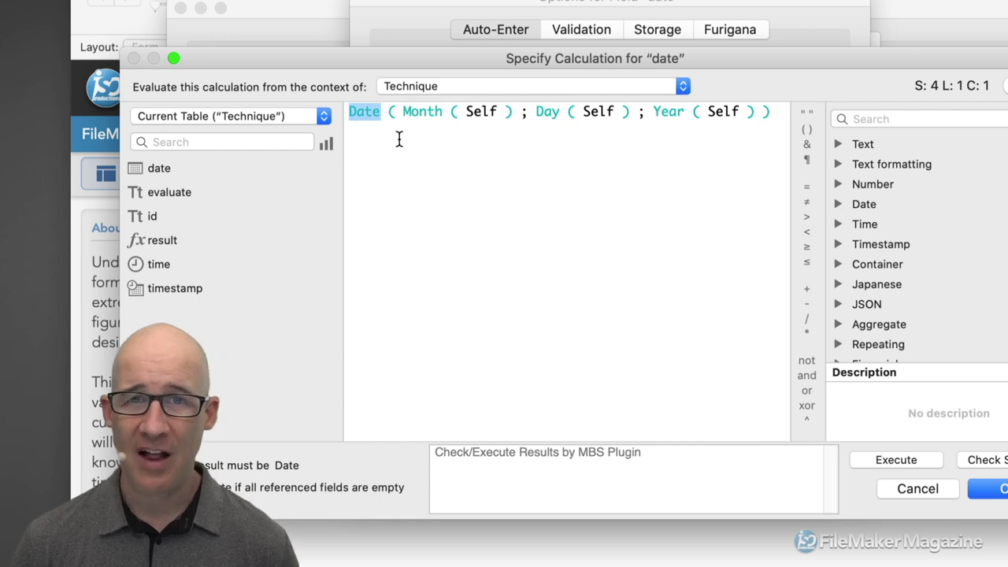
double_click(477, 110)
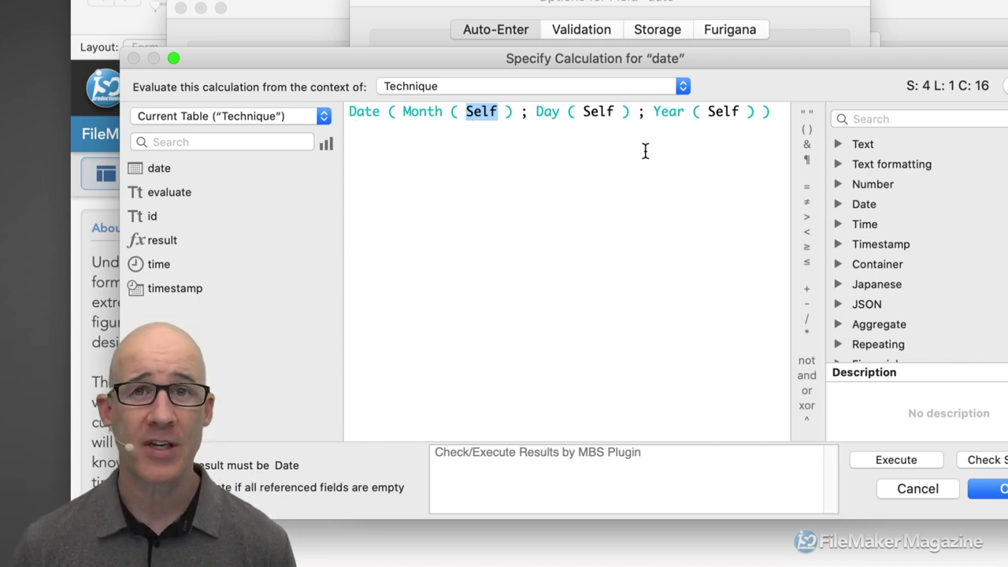
double_click(419, 113)
double_click(542, 111)
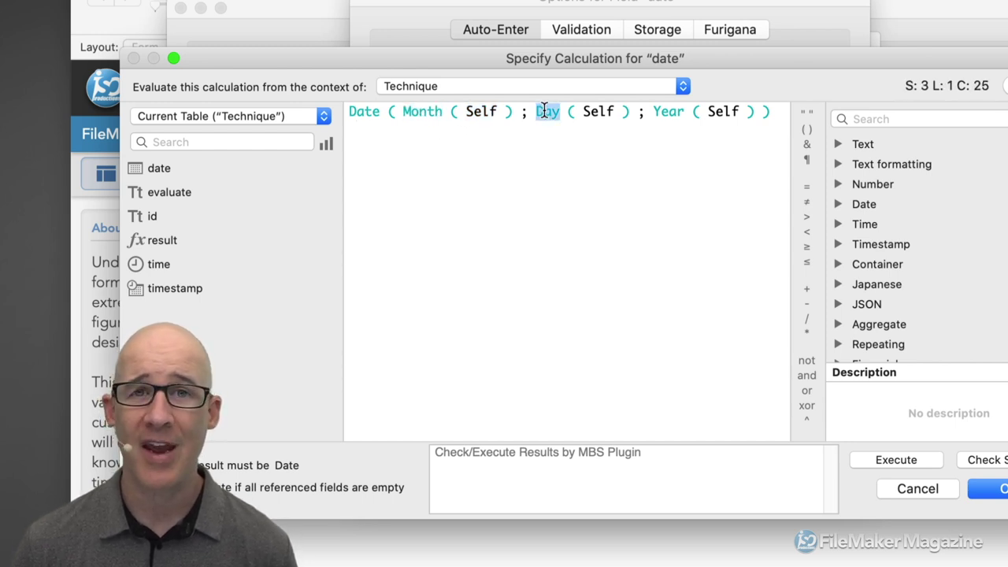
double_click(660, 112)
double_click(368, 111)
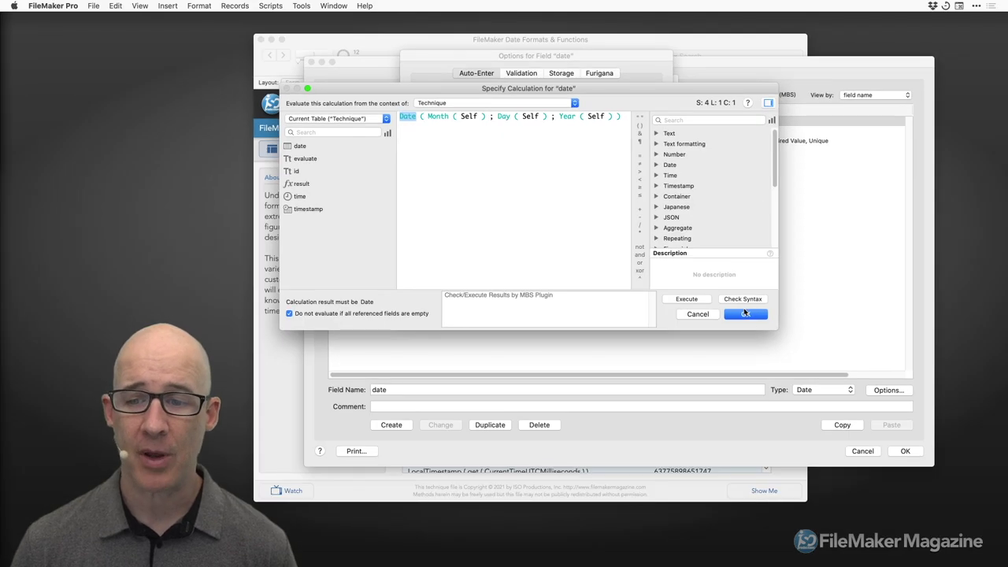
Accept the date calculation with replacement of existing values allowed, and save the field definition changes
left_click(999, 489)
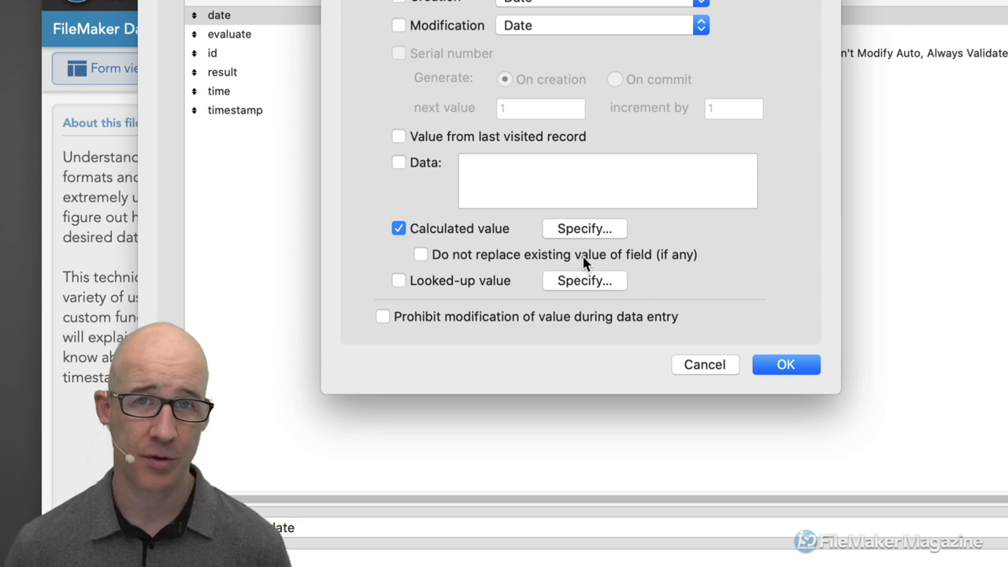
left_click(792, 365)
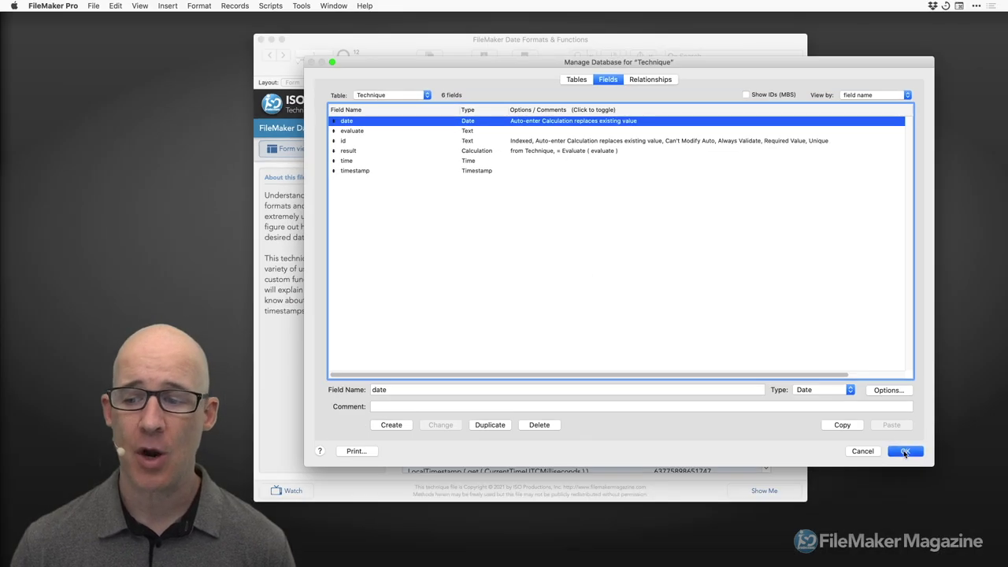
left_click(906, 452)
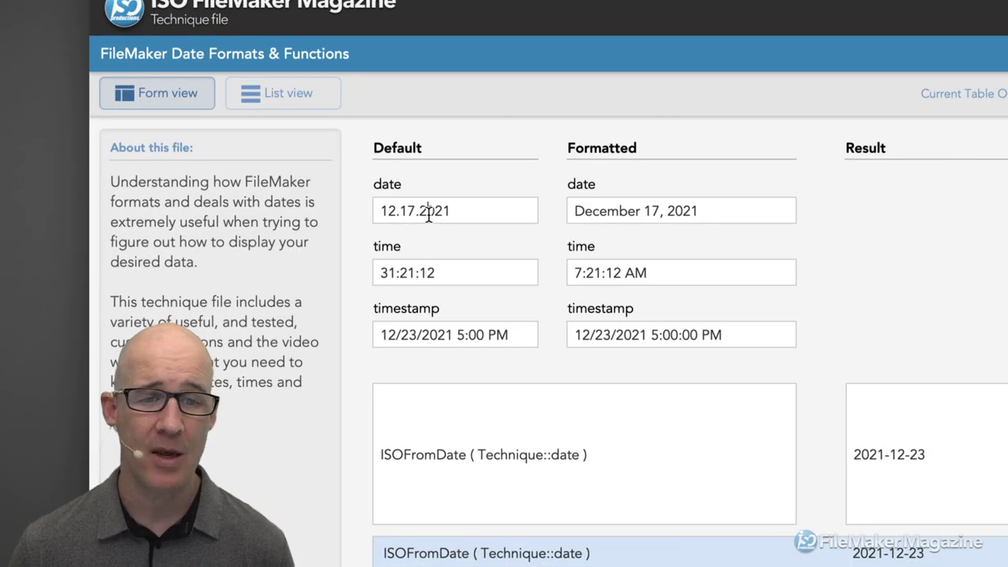
Try to commit the default date as 12-17.2021 with mixed separators, and return to editing the field
left_click(398, 213)
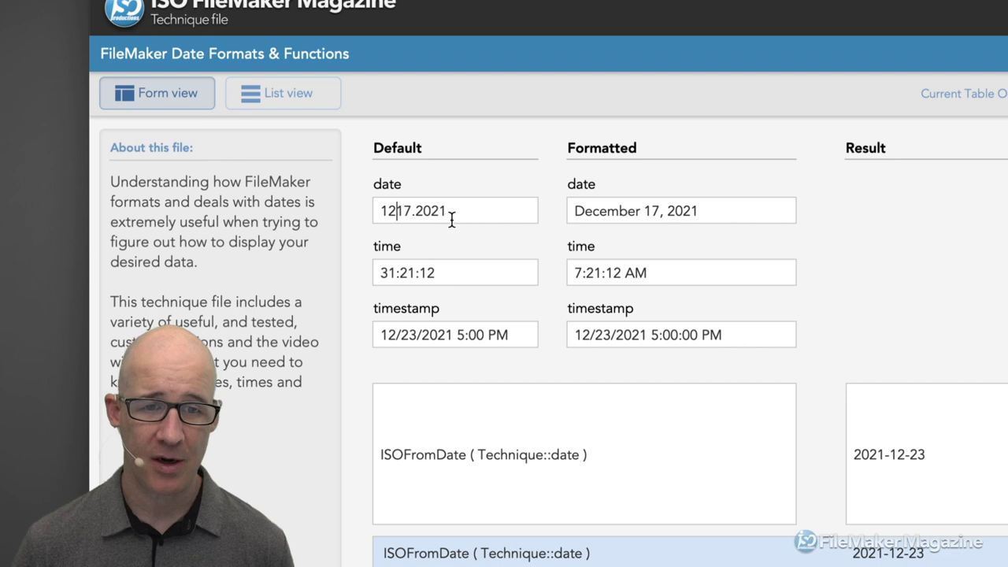
type("-")
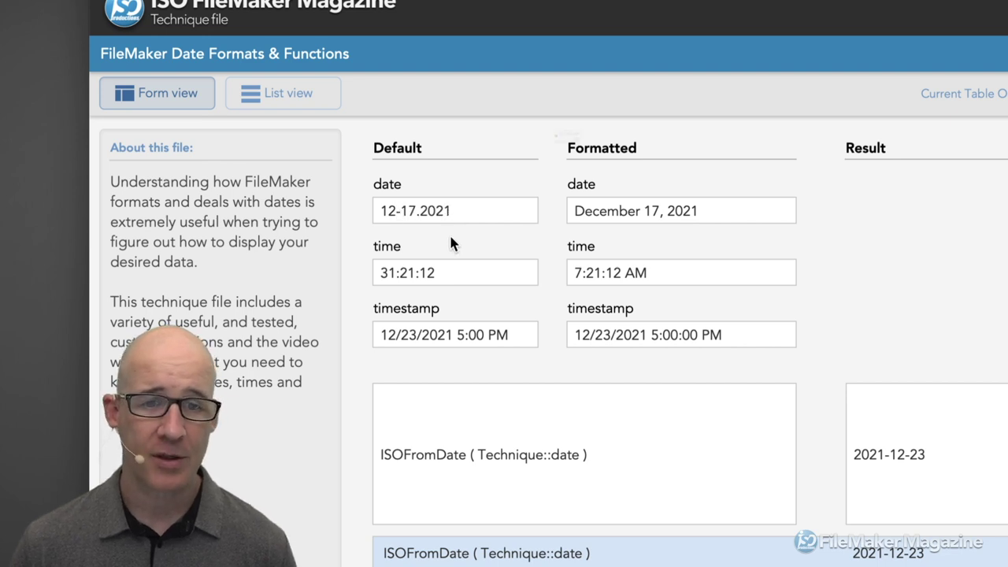
left_click(449, 232)
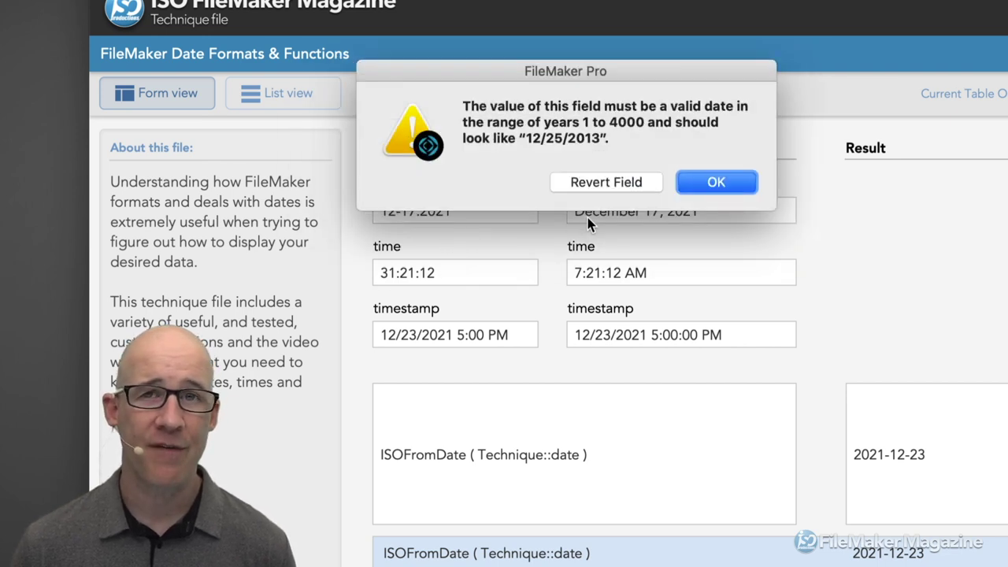
left_click_drag(595, 76, 563, 247)
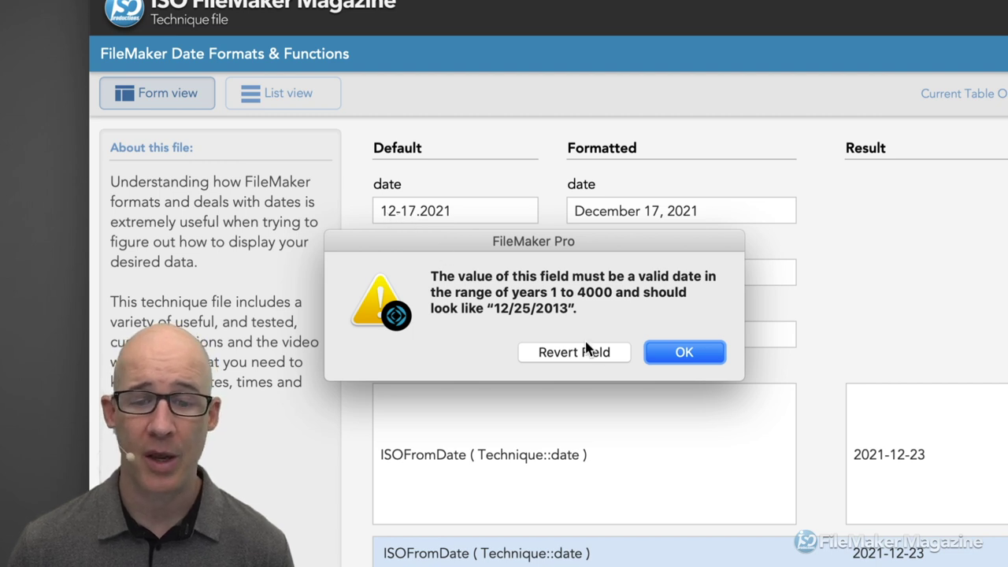
left_click(678, 353)
Correct the first separator of the default date and commit the value as 12/17/2021
key("BackSpace")
type(".")
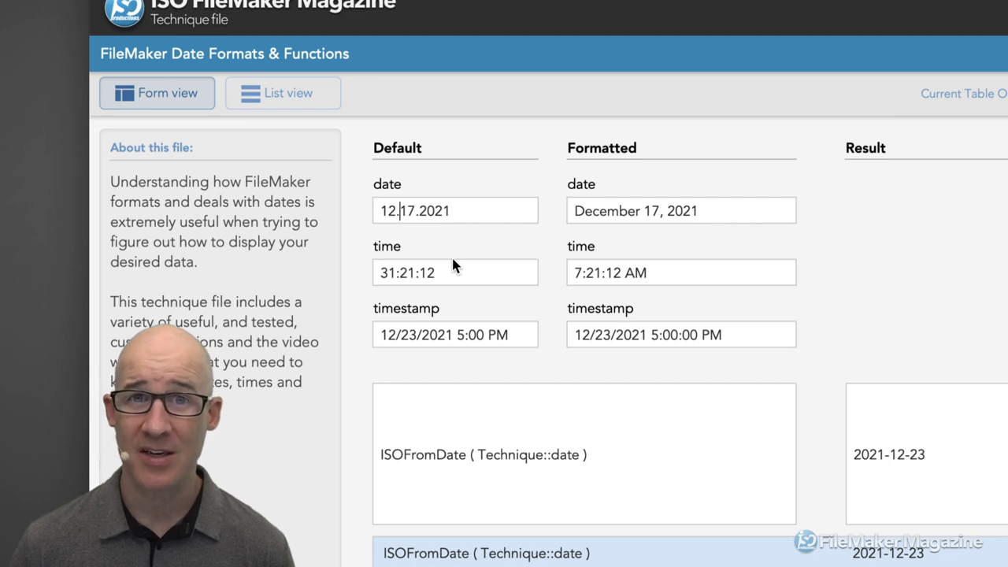
key("BackSpace")
type("/")
left_click(465, 245)
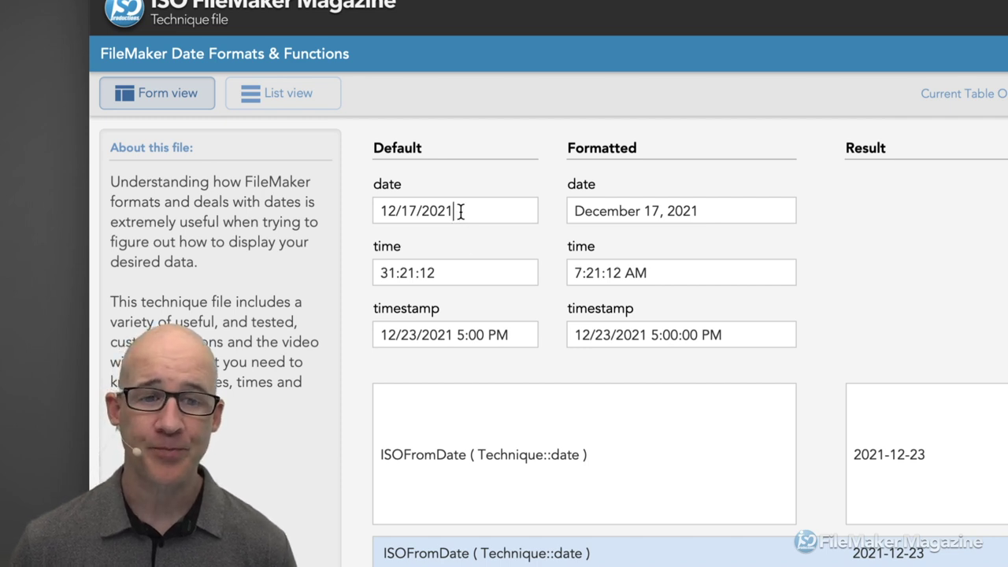
Replace both separators of the default date with hyphens to enter 12-17-2021, remove the stray space, and commit it
left_click(388, 215)
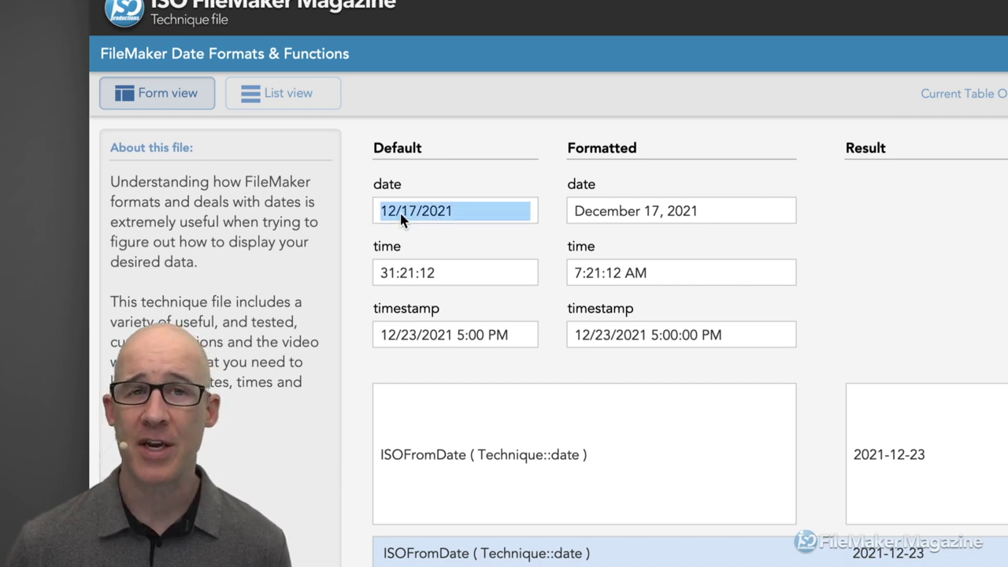
left_click(402, 215)
key("BackSpace")
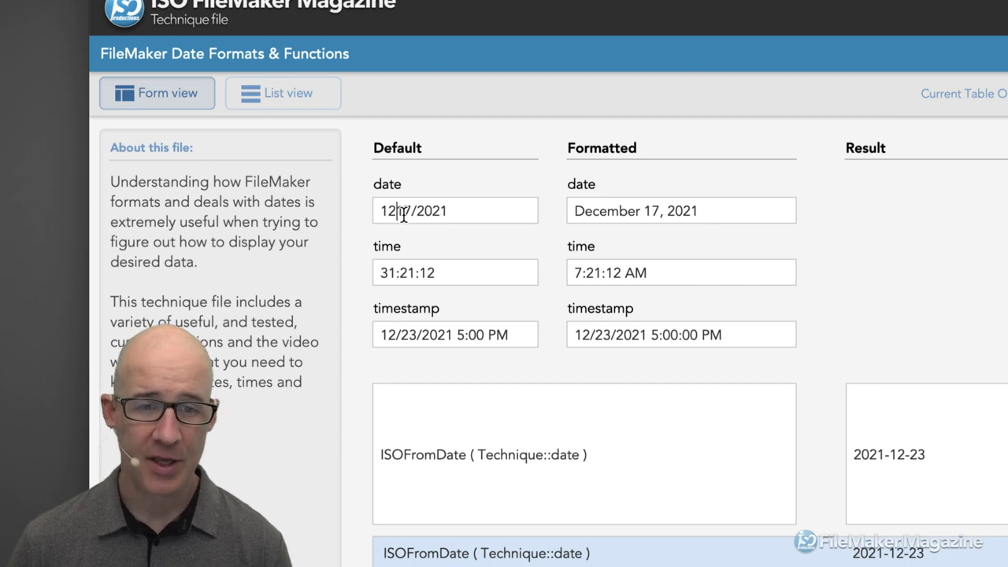
type("-")
left_click(419, 215)
key("BackSpace")
type("-17-")
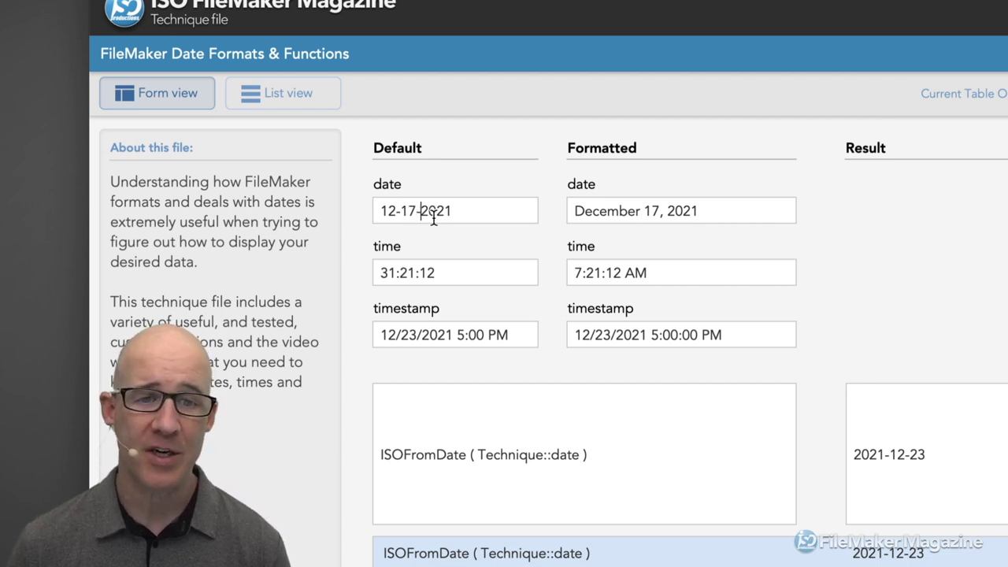
left_click(444, 226)
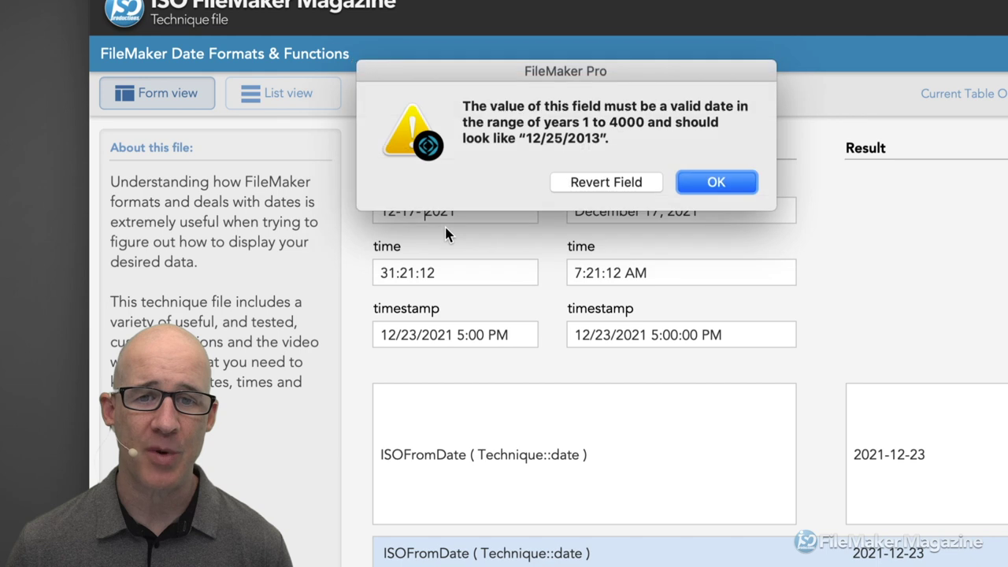
left_click(730, 182)
key("BackSpace")
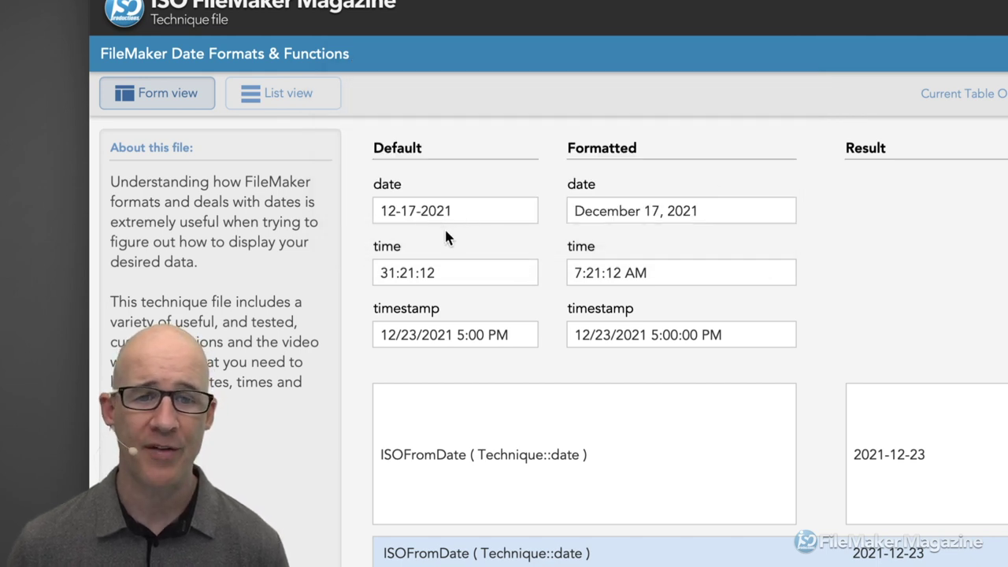
left_click(444, 227)
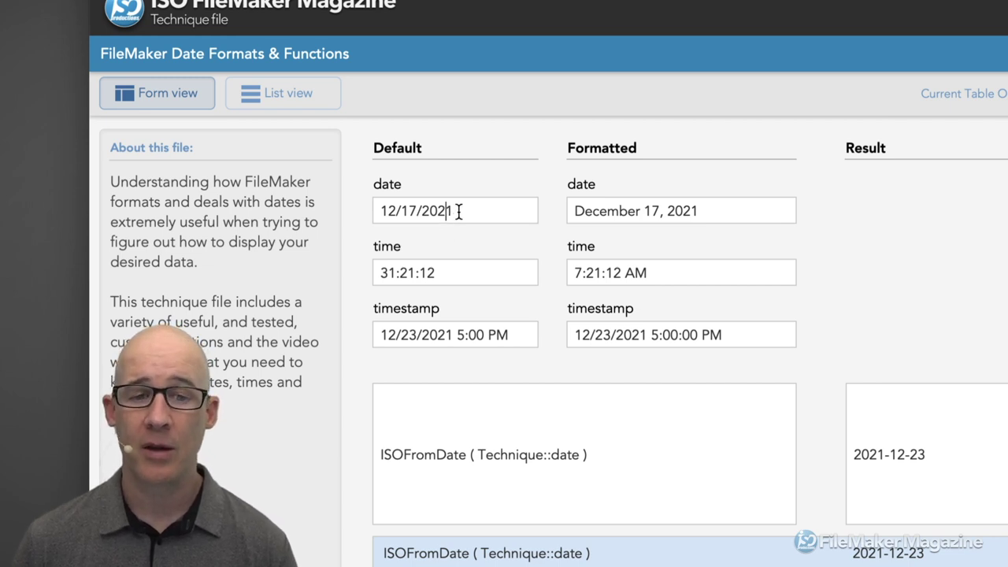
Highlight the default date and time values and the date and time portions of the default timestamp
left_click_drag(456, 211, 366, 199)
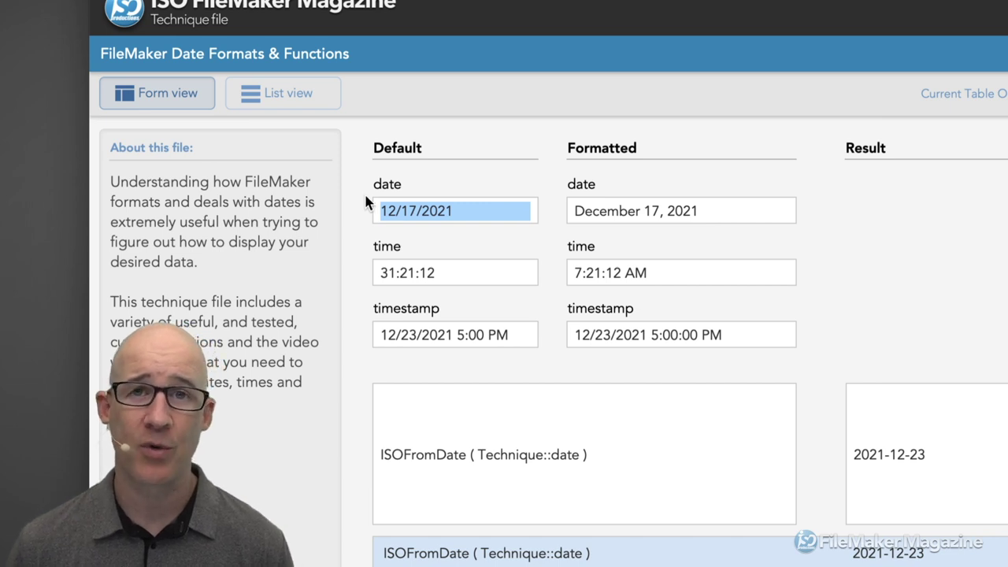
left_click(443, 273)
left_click_drag(371, 272, 478, 342)
left_click(477, 337)
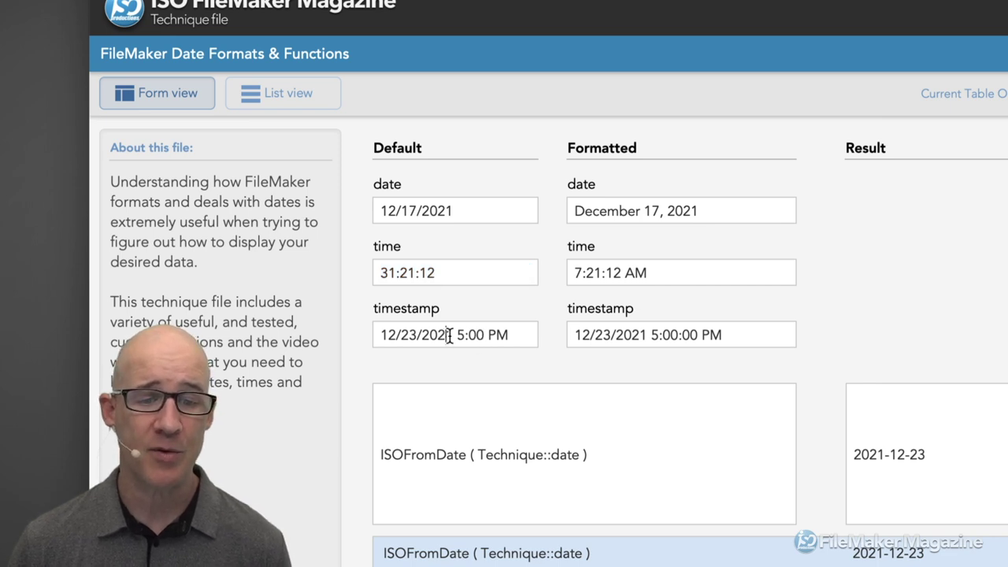
left_click_drag(450, 335, 380, 335)
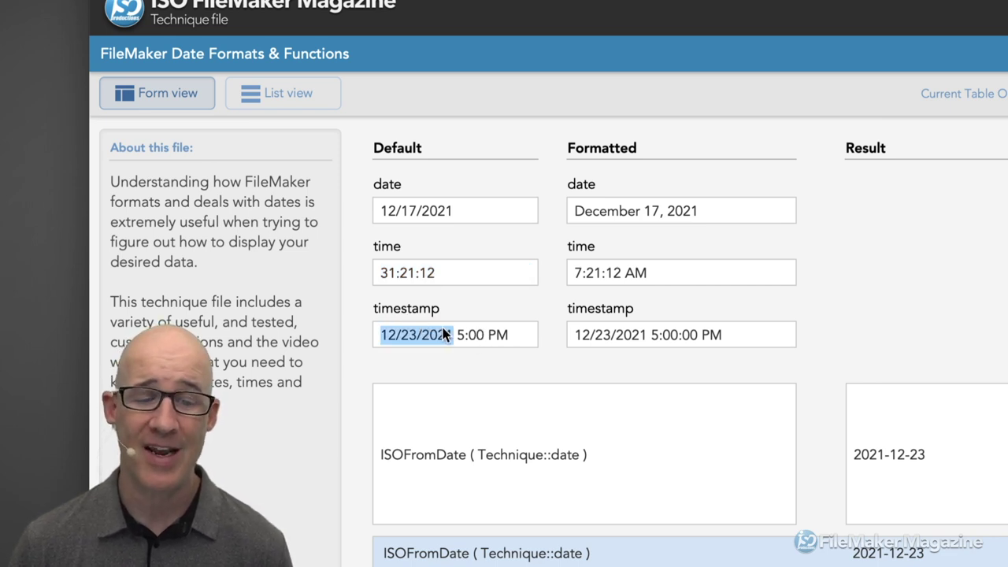
left_click_drag(458, 335, 517, 334)
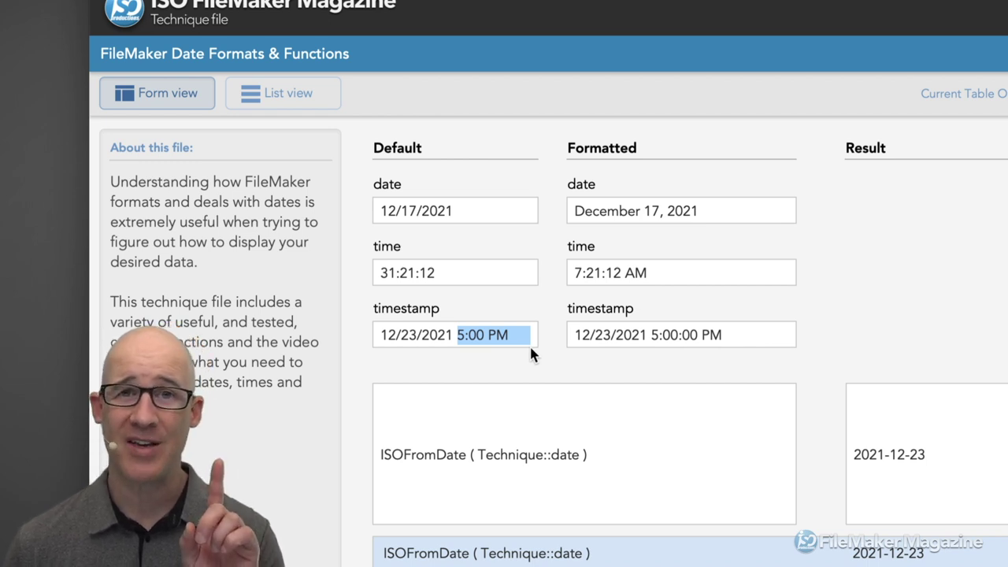
left_click_drag(470, 208, 375, 211)
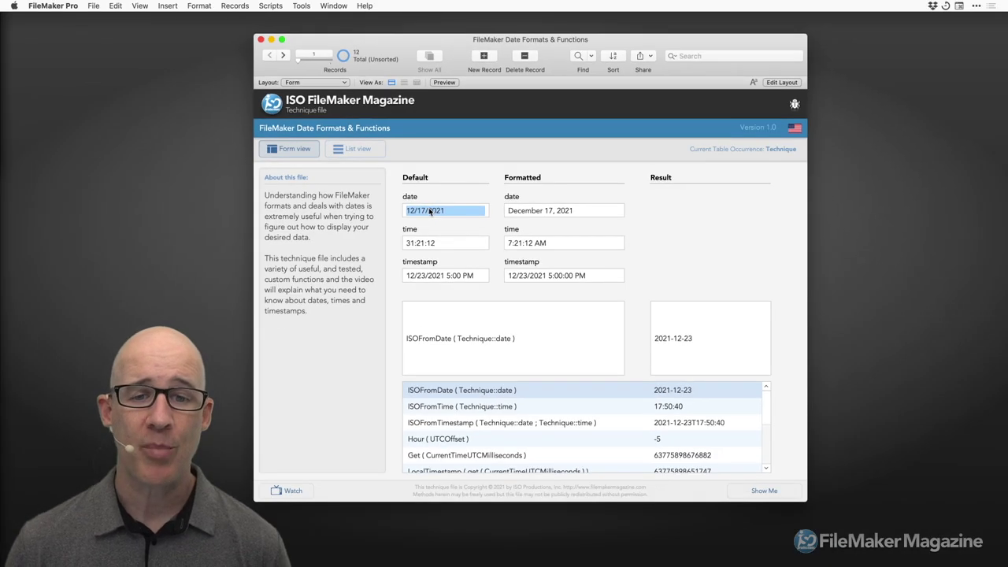
In Layout mode, inspect the data formatting settings of the Formatted date, time and timestamp fields
key("super+l")
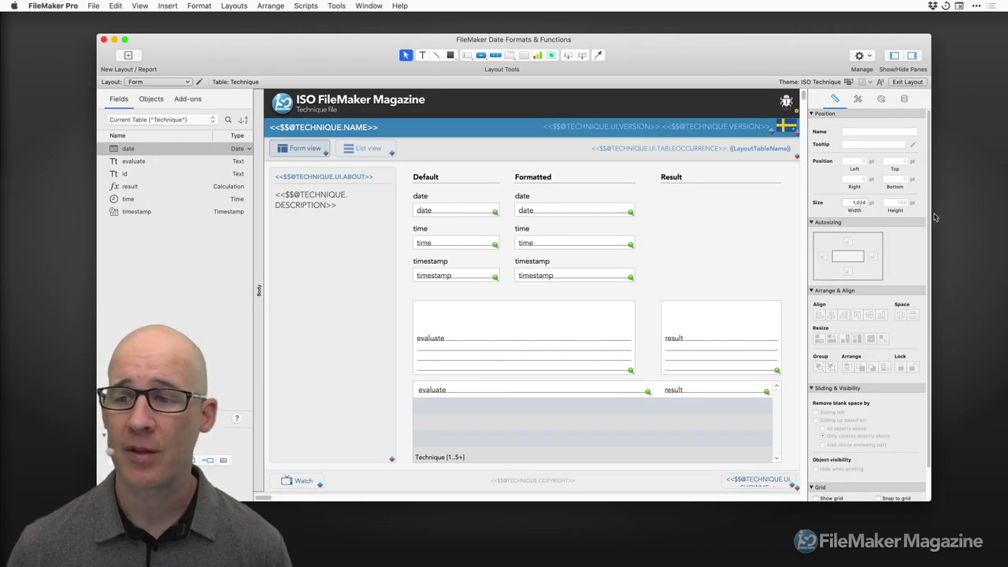
left_click_drag(931, 219, 770, 220)
left_click(599, 212)
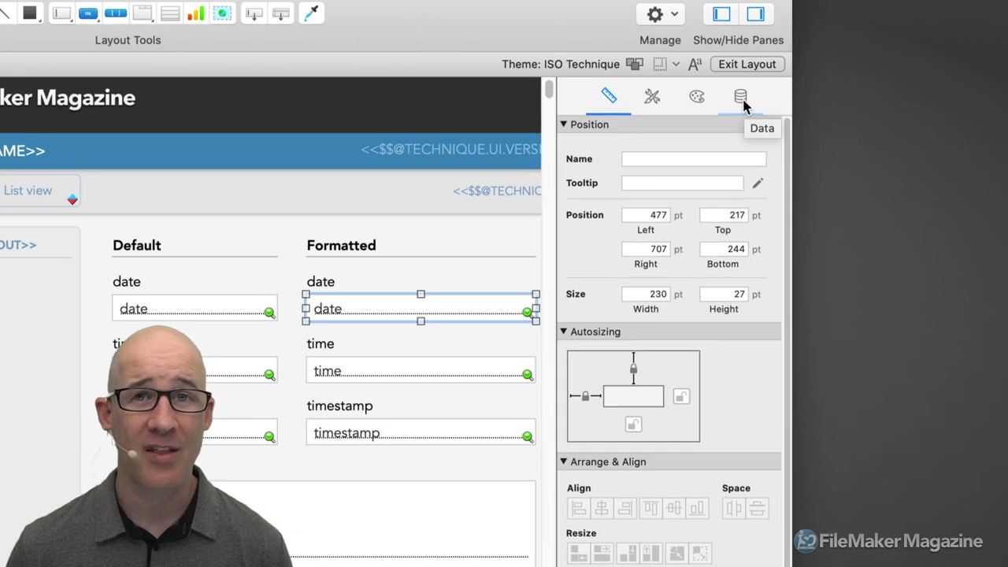
left_click(742, 100)
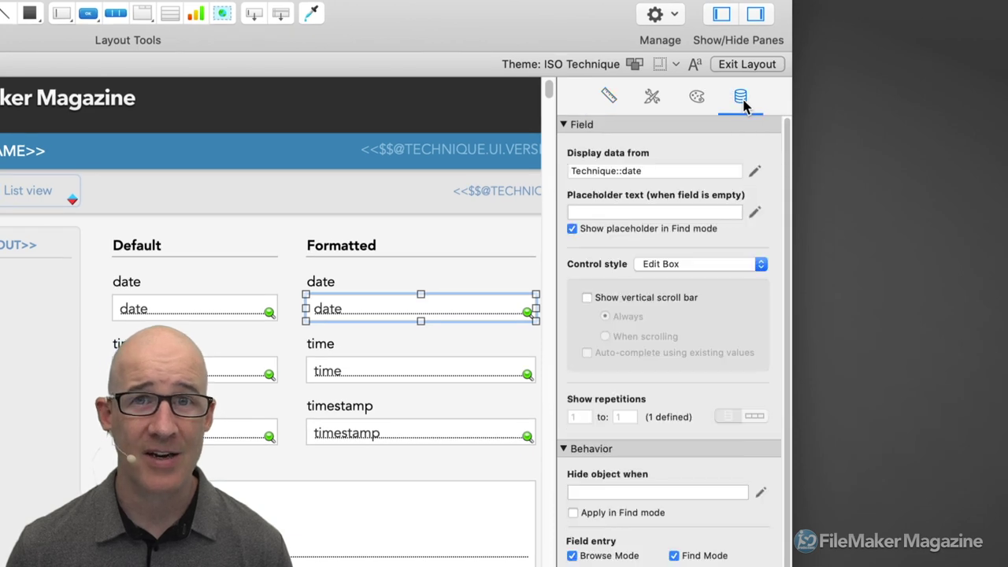
left_click(563, 126)
left_click(563, 142)
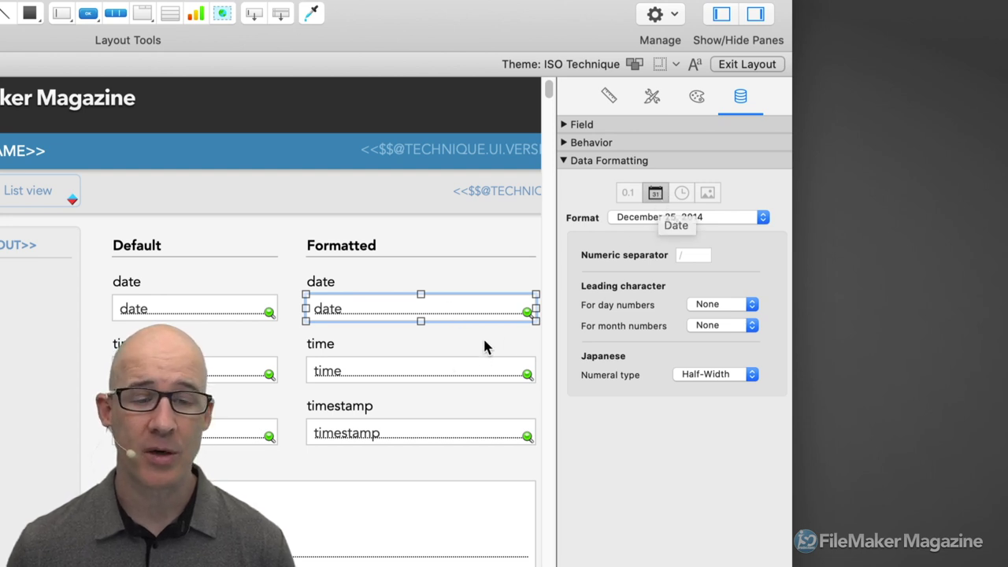
left_click(482, 375)
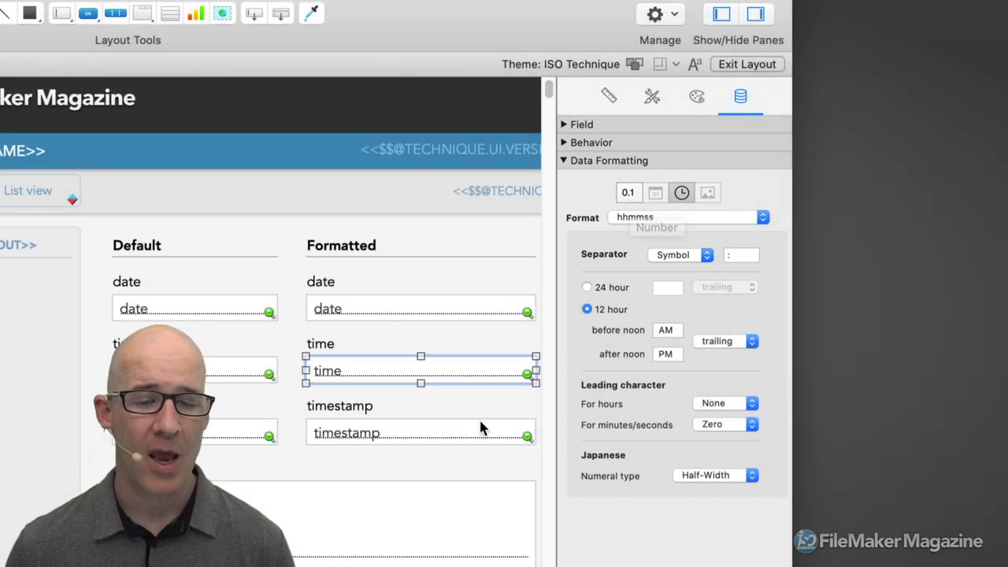
left_click(483, 430)
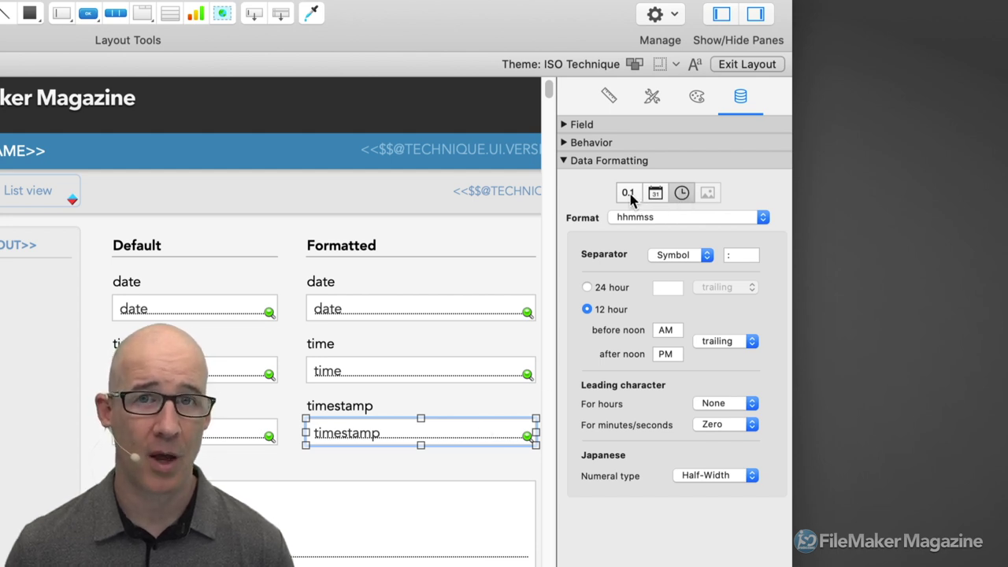
Examine the date format choices of the Formatted date field and the data formatting of the Formatted time and timestamp fields
left_click(486, 317)
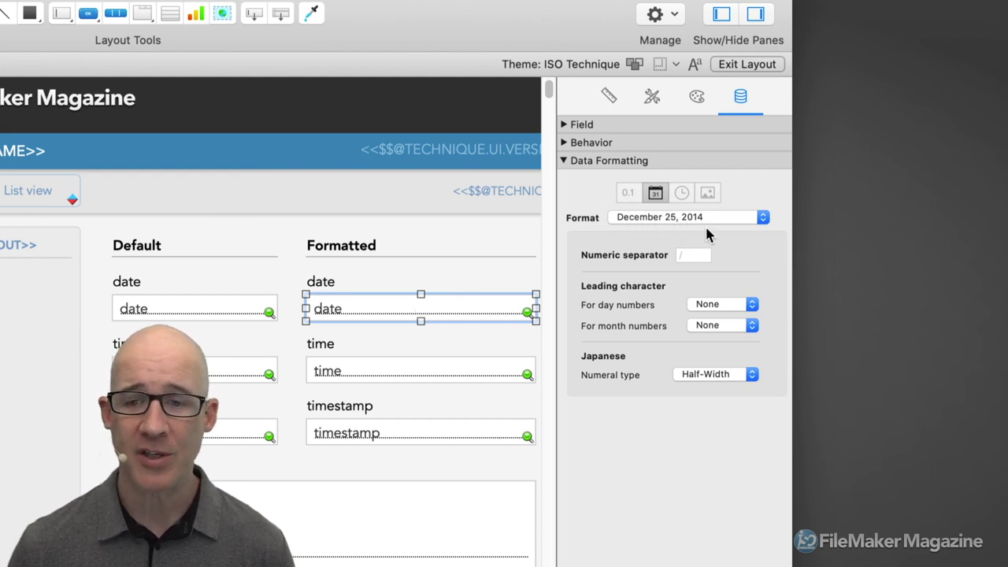
left_click(712, 218)
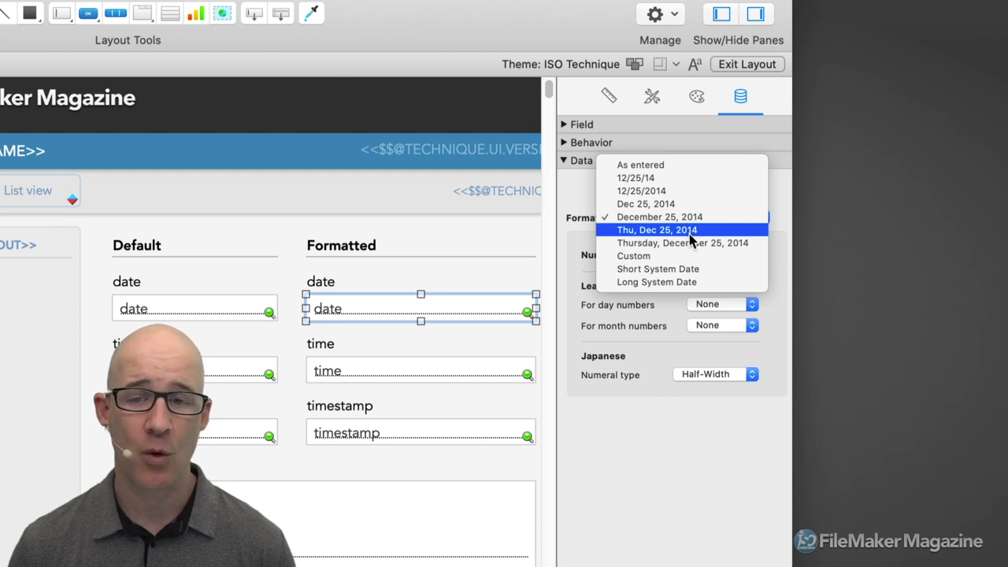
left_click(781, 217)
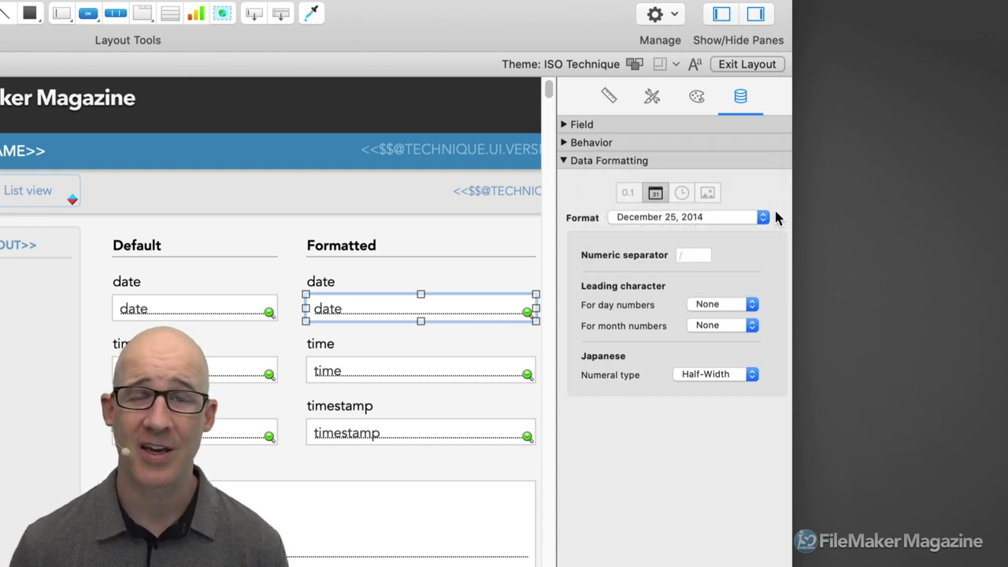
left_click(499, 379)
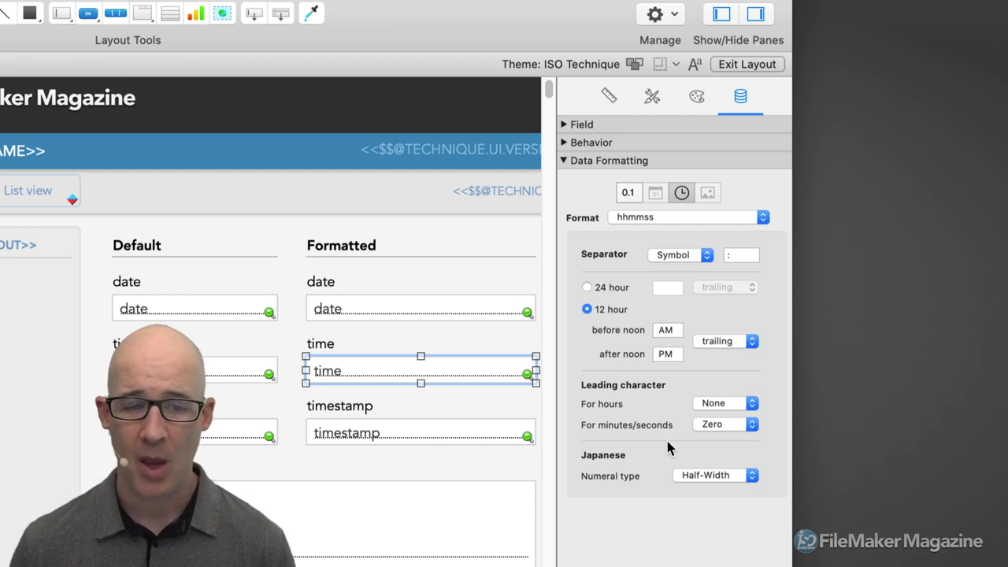
left_click(440, 429)
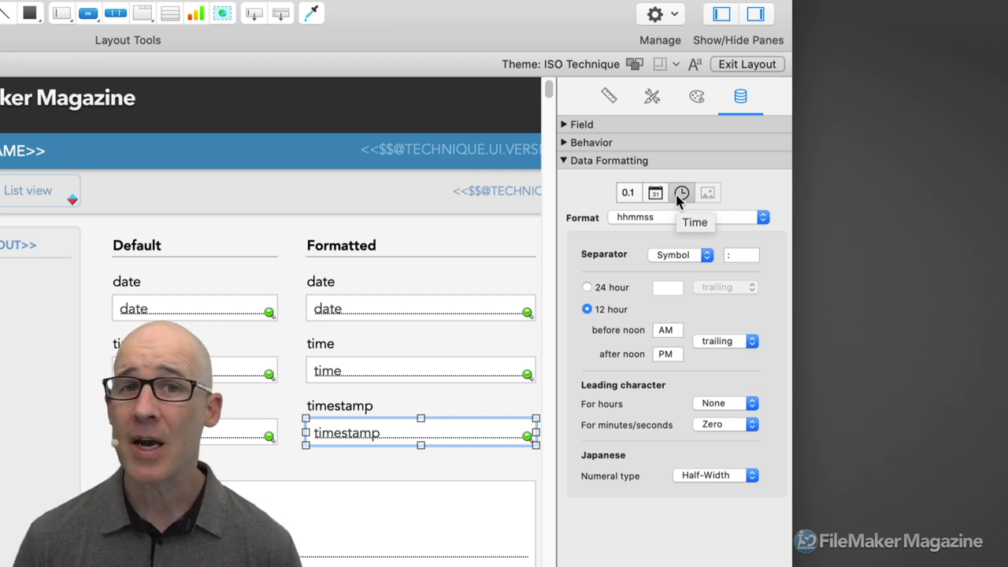
Set the time format of the Formatted timestamp field to As entered and check its display in Browse mode
left_click(656, 194)
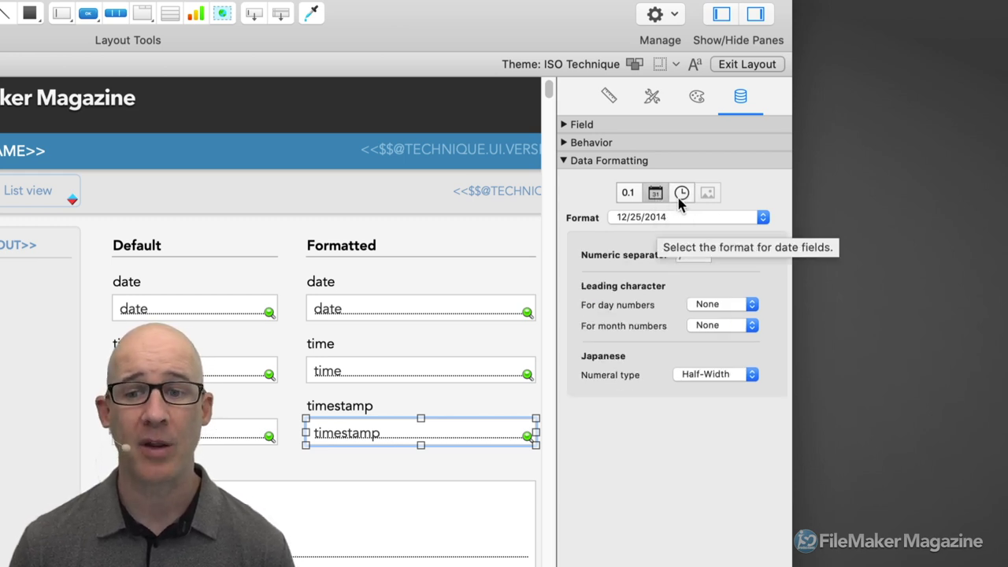
left_click(682, 193)
left_click(683, 218)
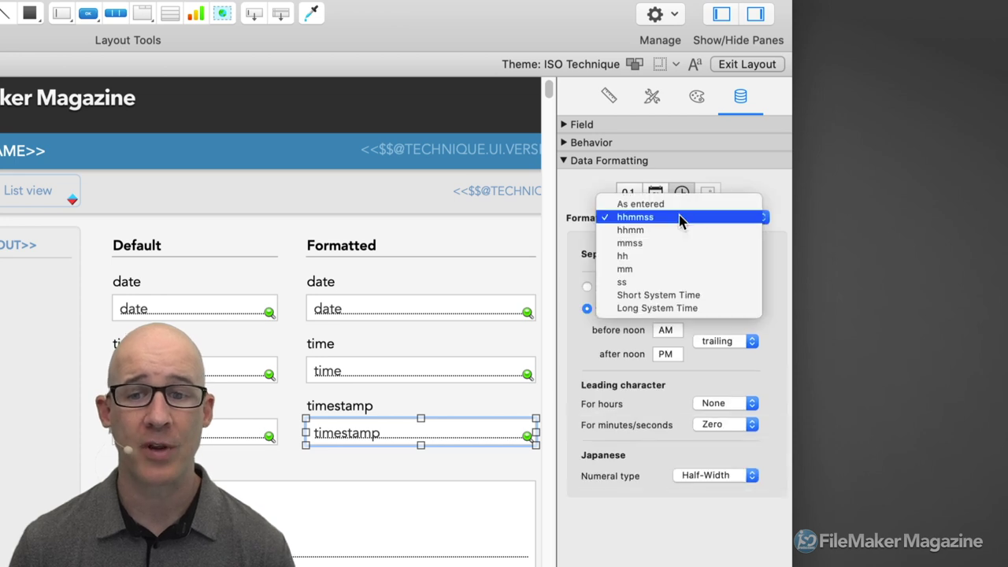
left_click(678, 204)
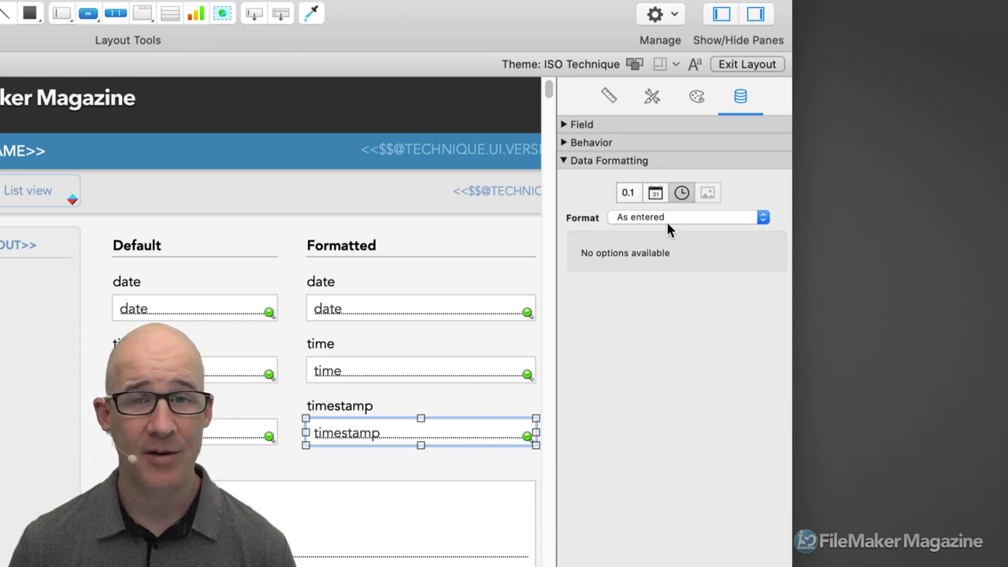
left_click(656, 197)
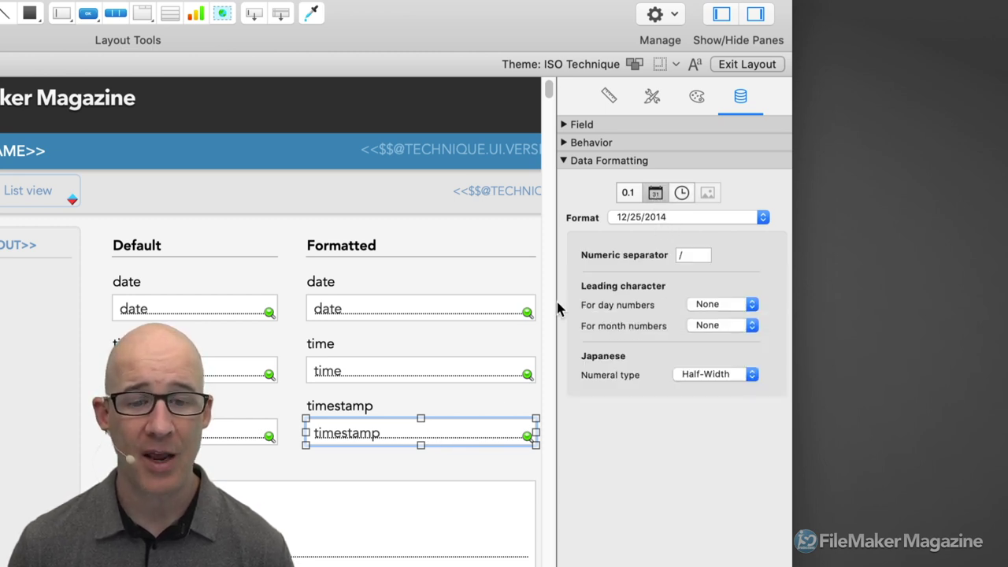
left_click(490, 403)
key("super+b")
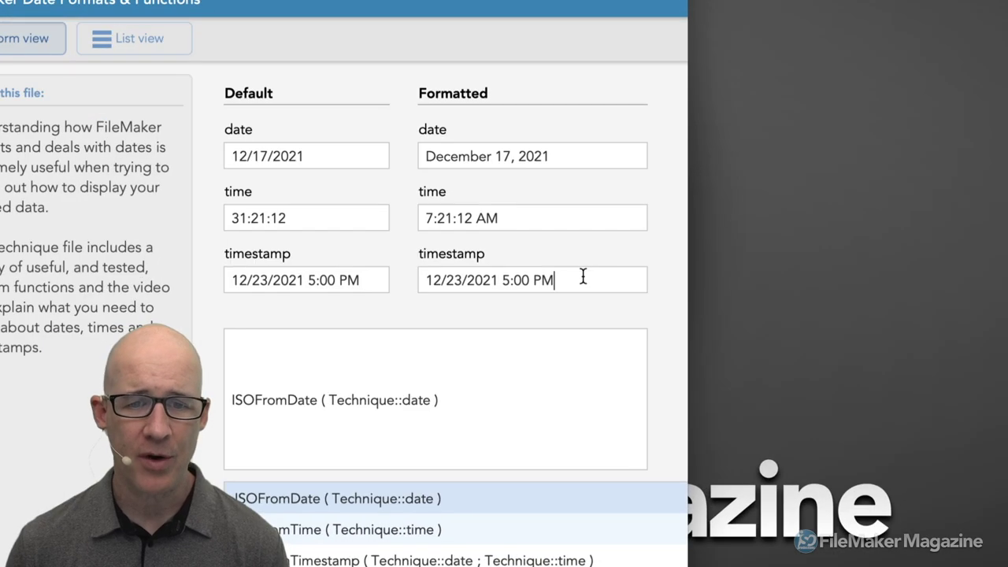
In Layout mode, set the Formatted timestamp field's time format to hhmm and inspect its number formatting
key("super+l")
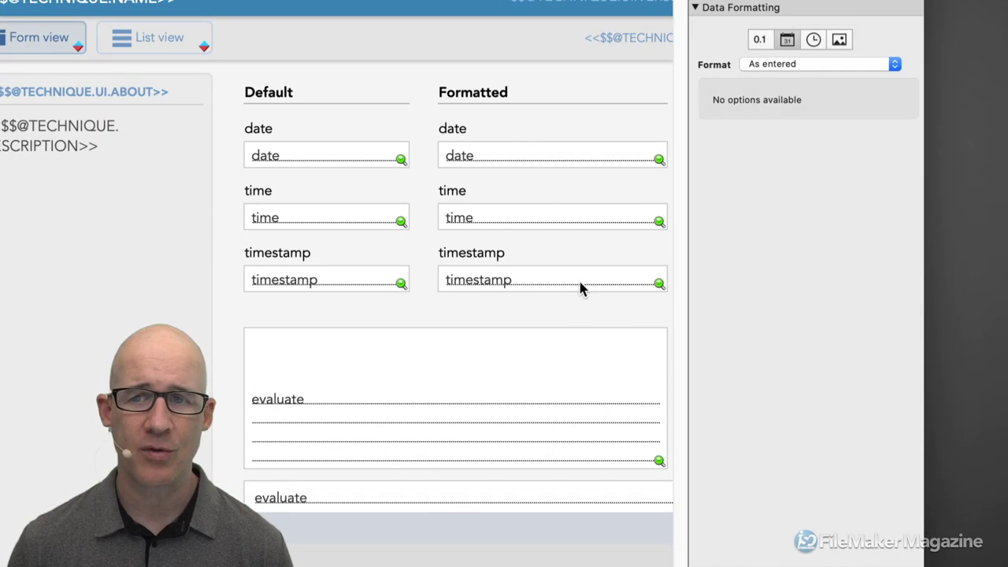
left_click(585, 288)
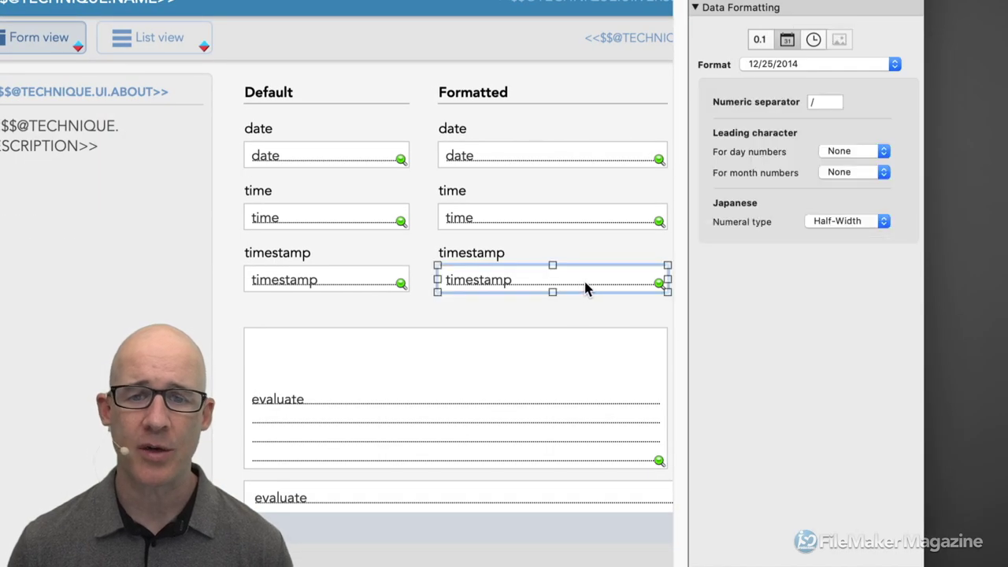
left_click(815, 46)
left_click(817, 63)
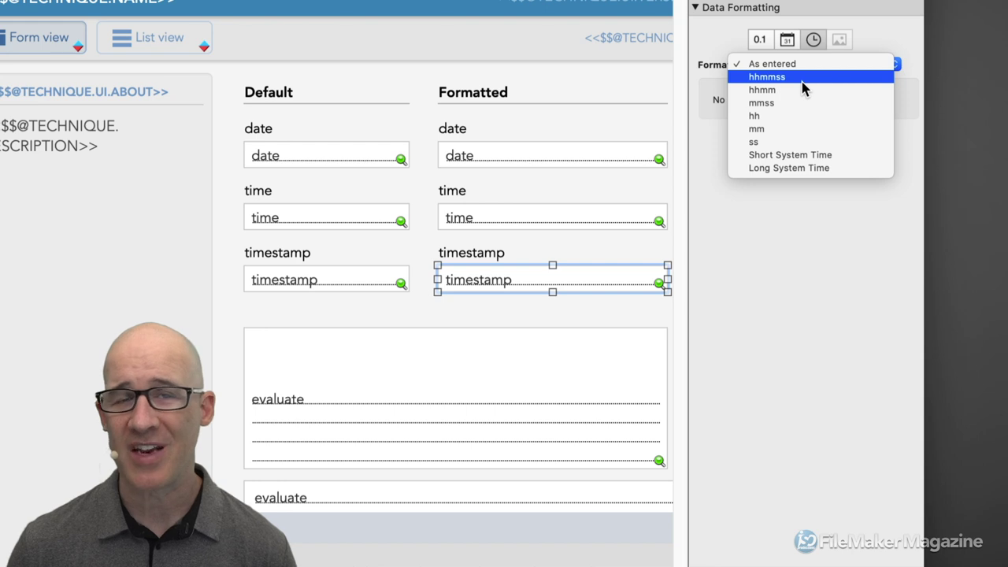
left_click(802, 91)
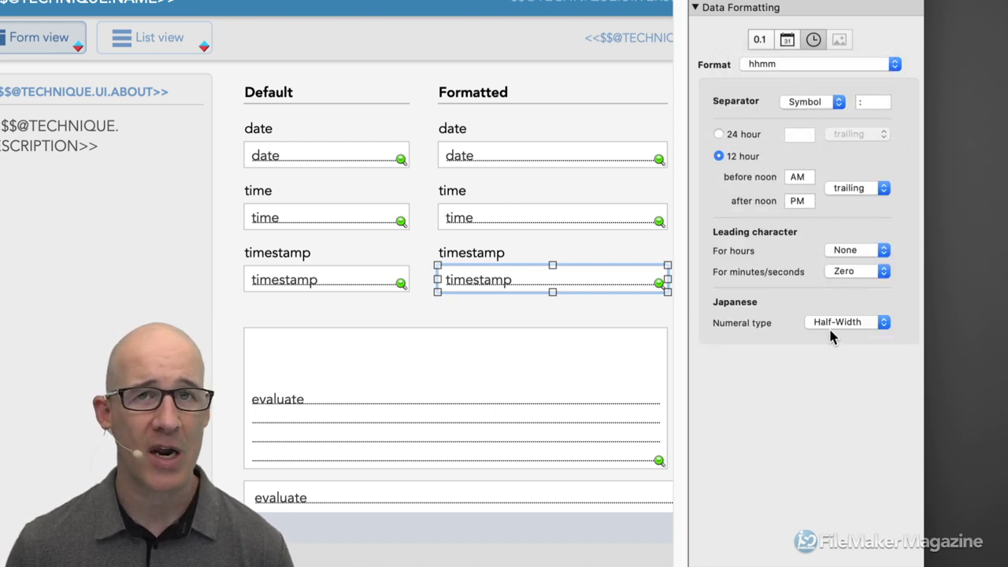
left_click(761, 41)
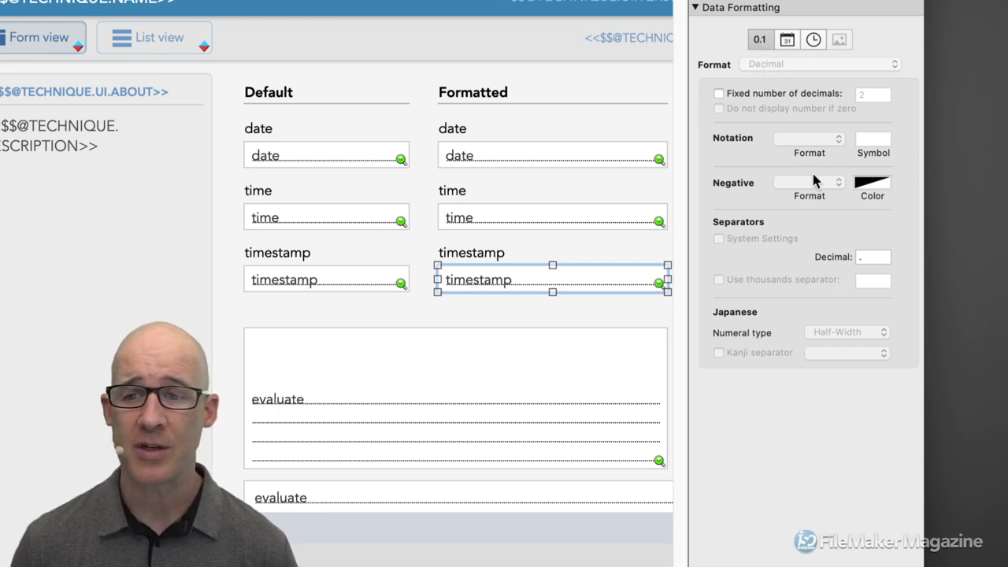
left_click(868, 258)
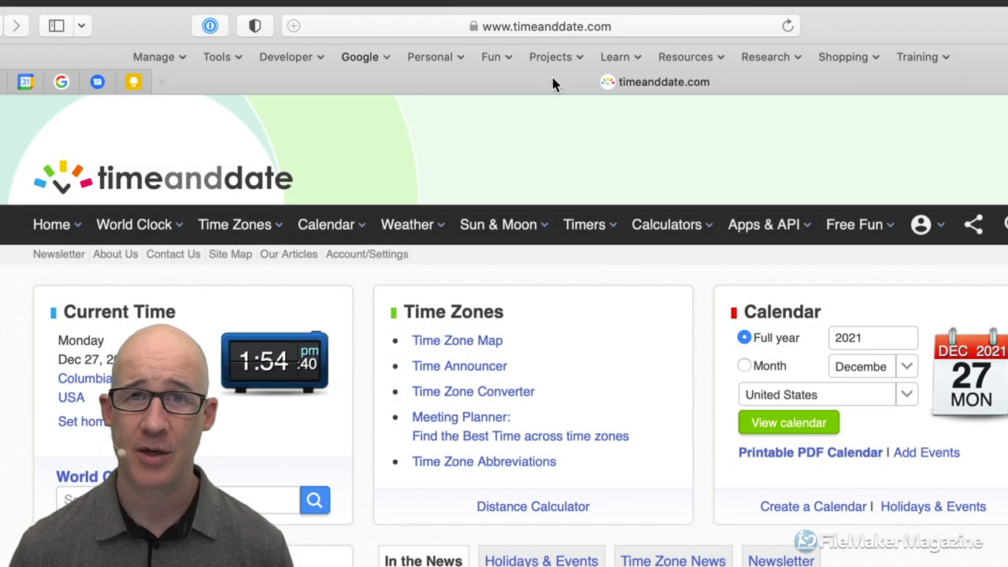
View the Time Zone Map on timeanddate.com, close the page, and return to the FileMaker Date Formats & Functions window
left_click(447, 341)
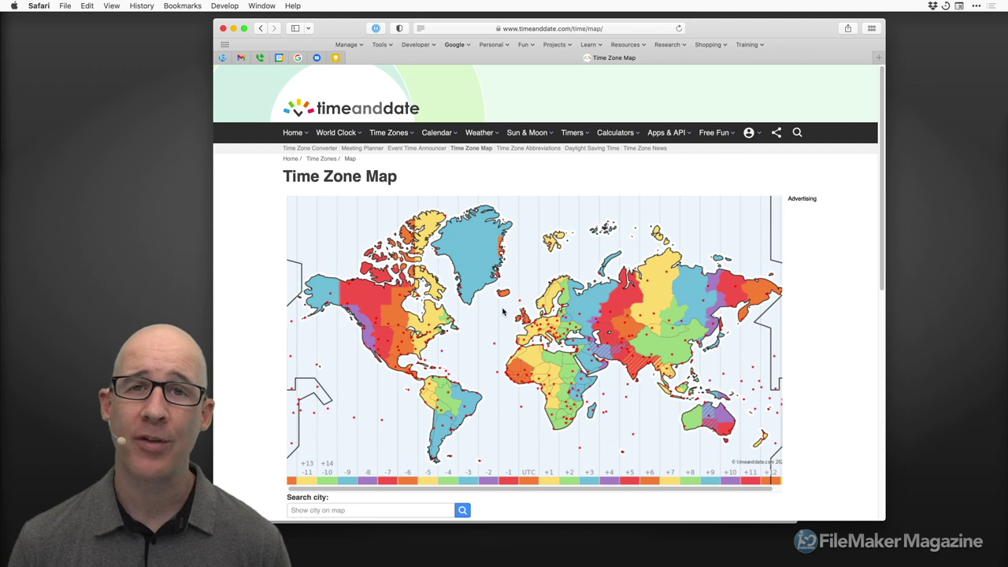
key("super+w")
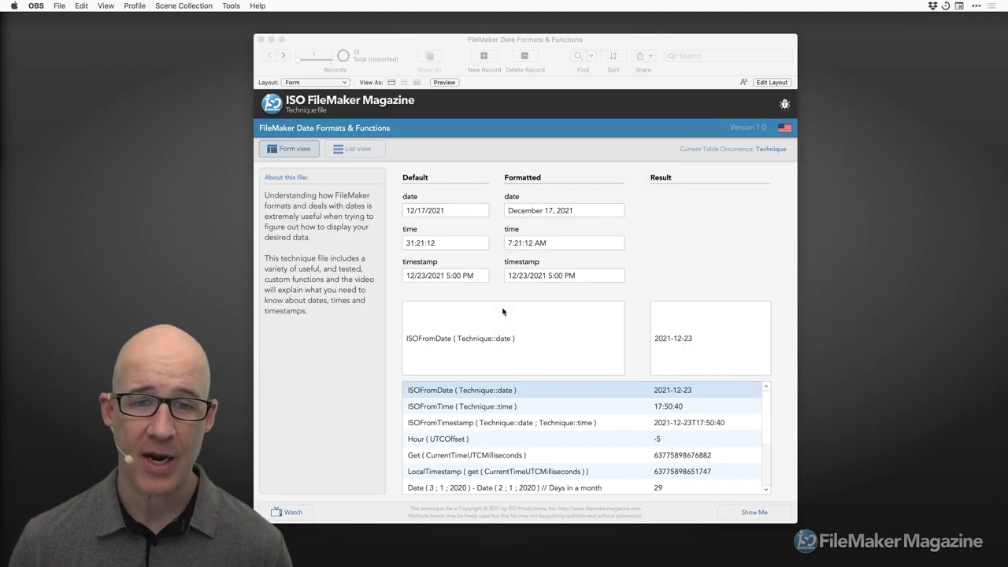
left_click(650, 273)
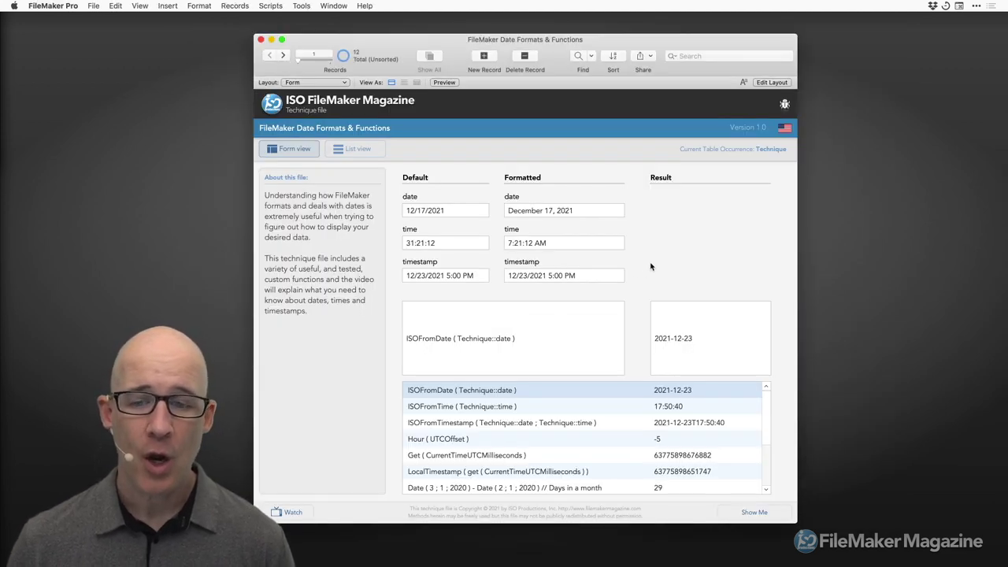
Open the Get ( CurrentTimeUTCMilliseconds ) record and highlight its result
left_click(490, 458)
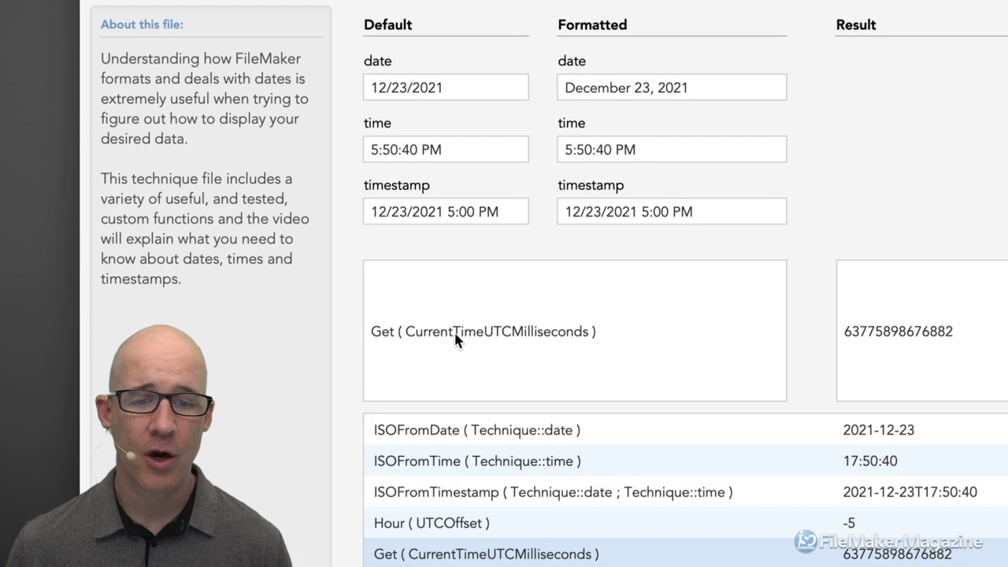
left_click(448, 339)
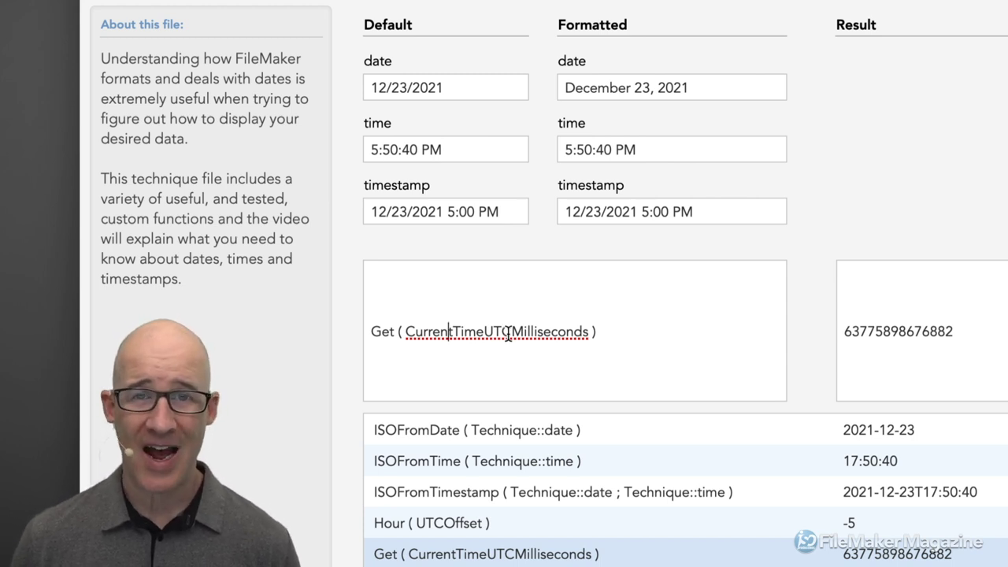
left_click_drag(845, 332, 953, 332)
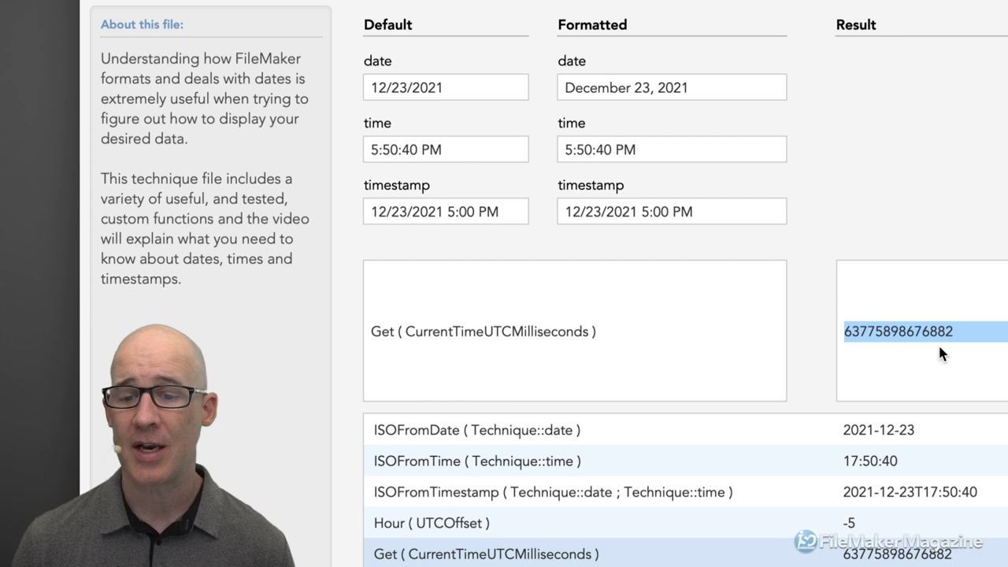
Re-enter the closing parenthesis of the Get ( CurrentTimeUTCMilliseconds ) expression to re-evaluate it, and highlight the trailing digits of the result
left_click(648, 340)
key("BackSpace")
type(")")
left_click(801, 331)
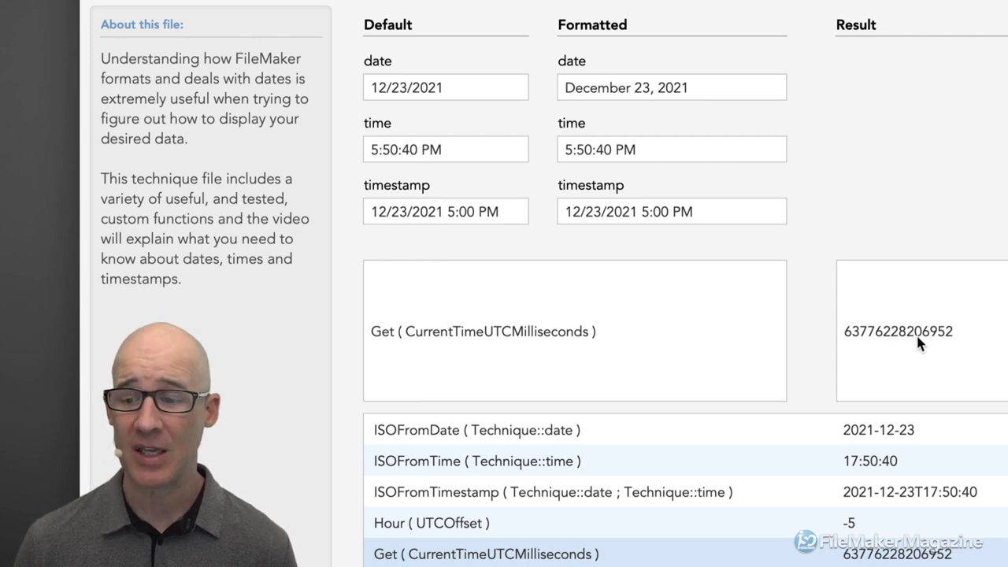
left_click_drag(950, 331, 917, 331)
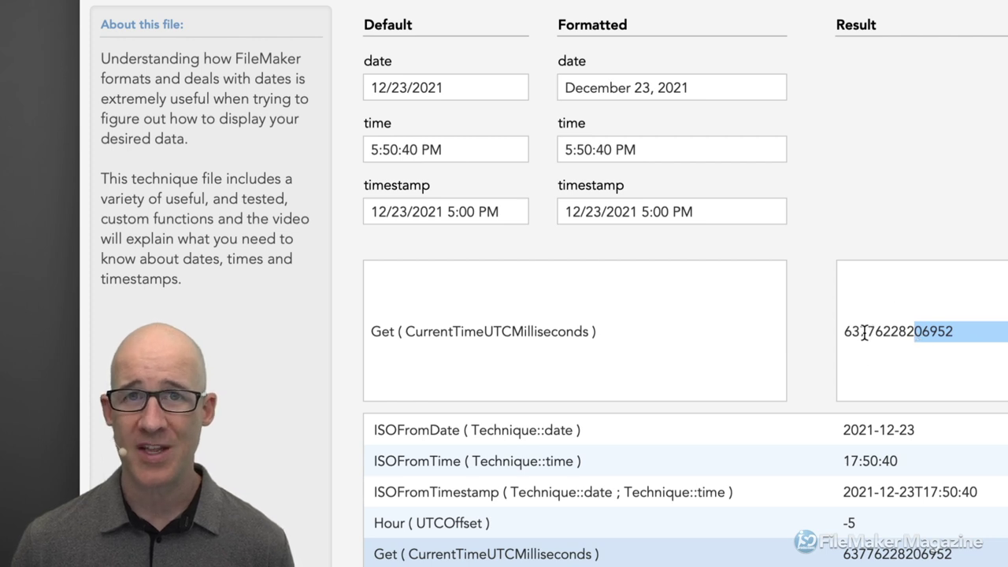
left_click(821, 342)
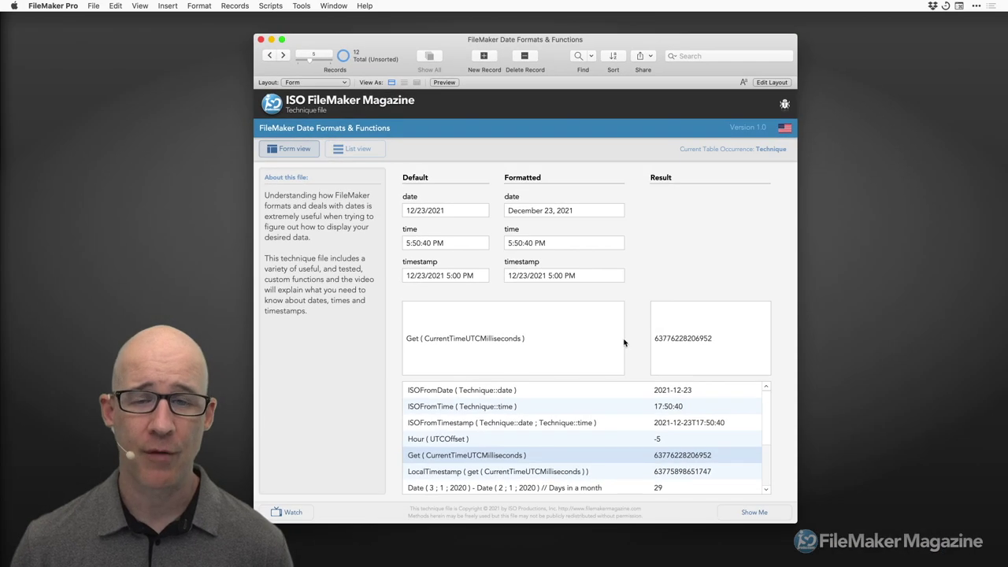
key("super+Tab")
key("super+shift+Tab")
key("super+shift+Tab")
key("super+shift+Tab")
key("super+shift+Tab")
key("super+shift+Tab")
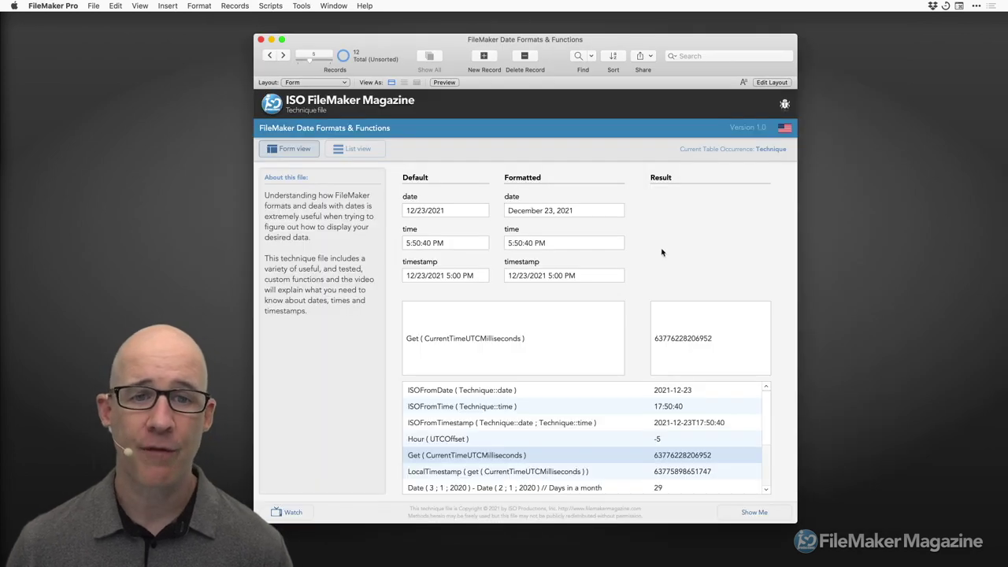
Create a modifiedTimestamp field in the Technique table and change its type to Timestamp, accepting the date conversion
key("shift+super+d")
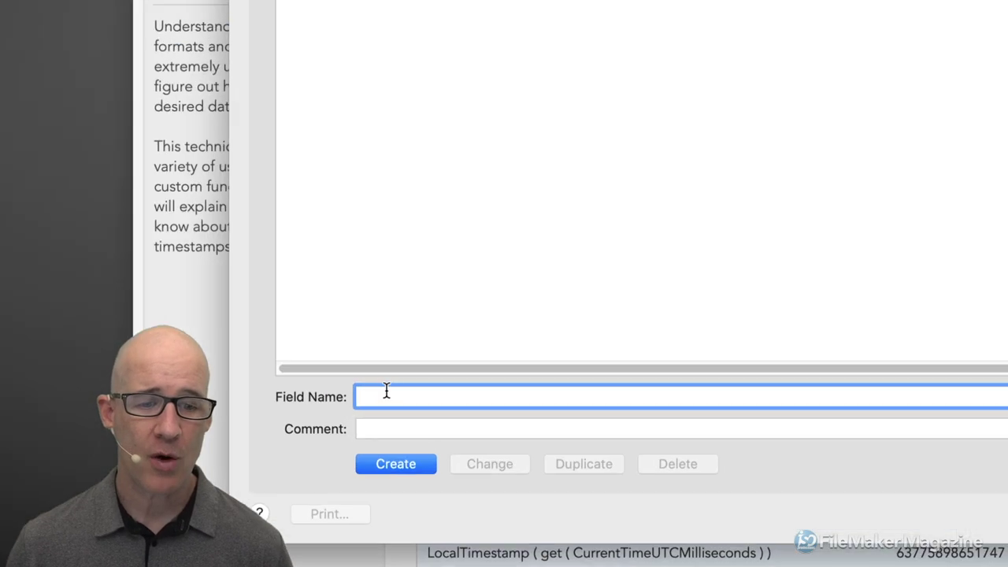
type("modifiedTime")
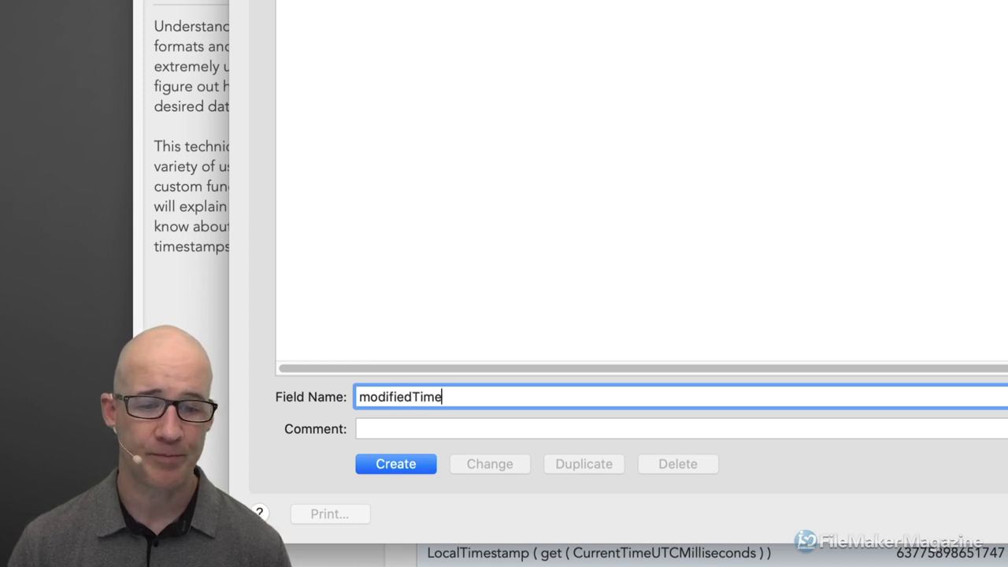
type("stamp")
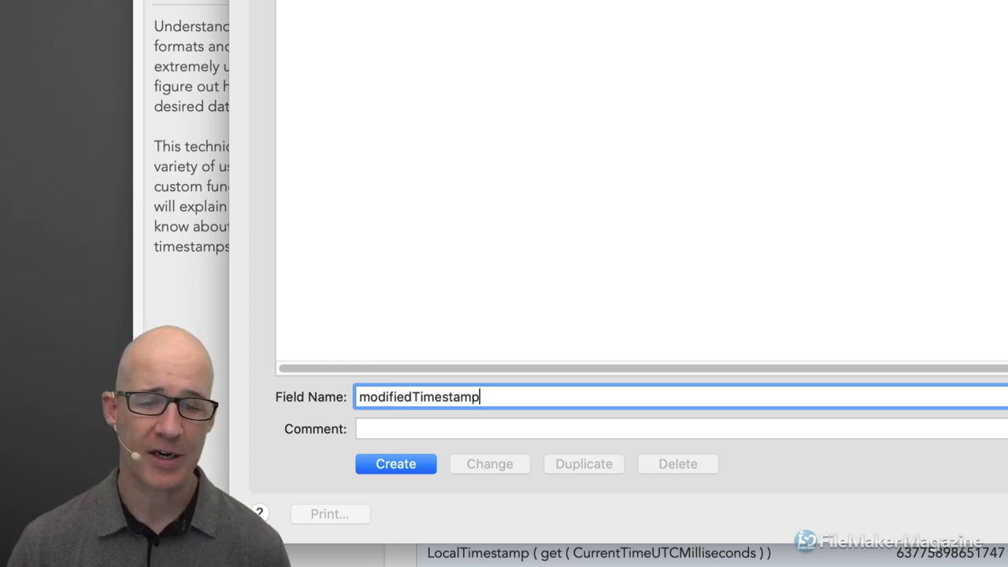
key("Return")
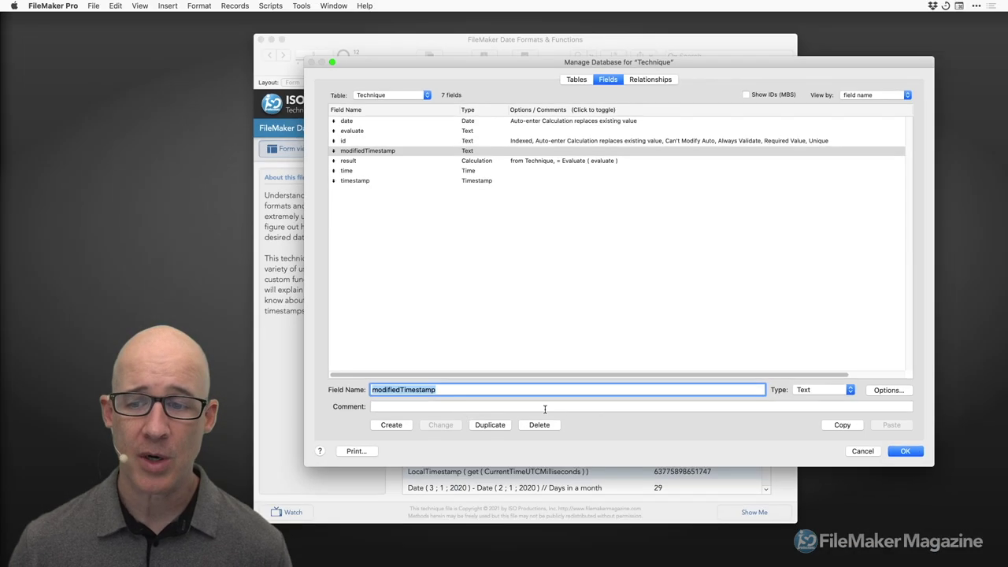
left_click(826, 392)
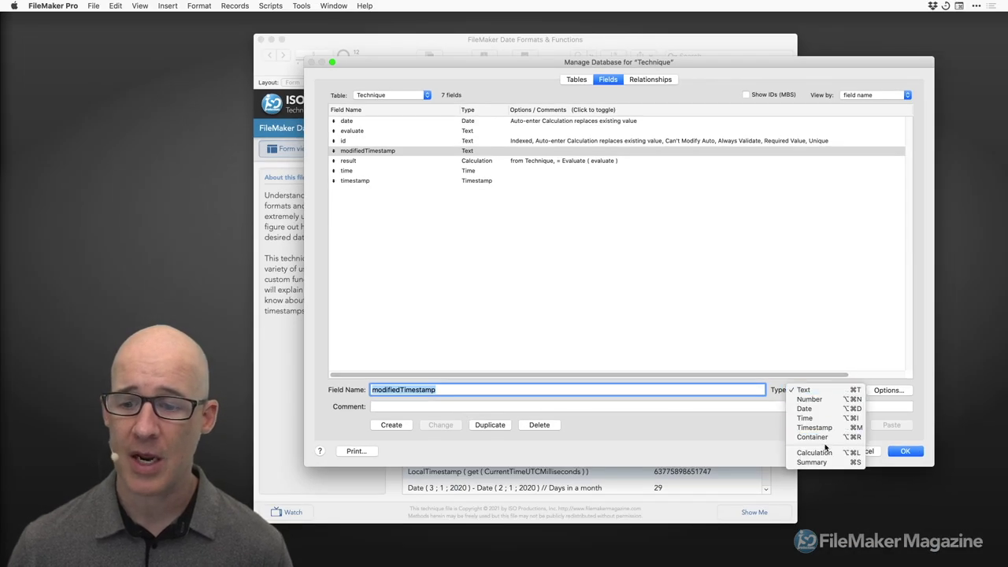
left_click(825, 433)
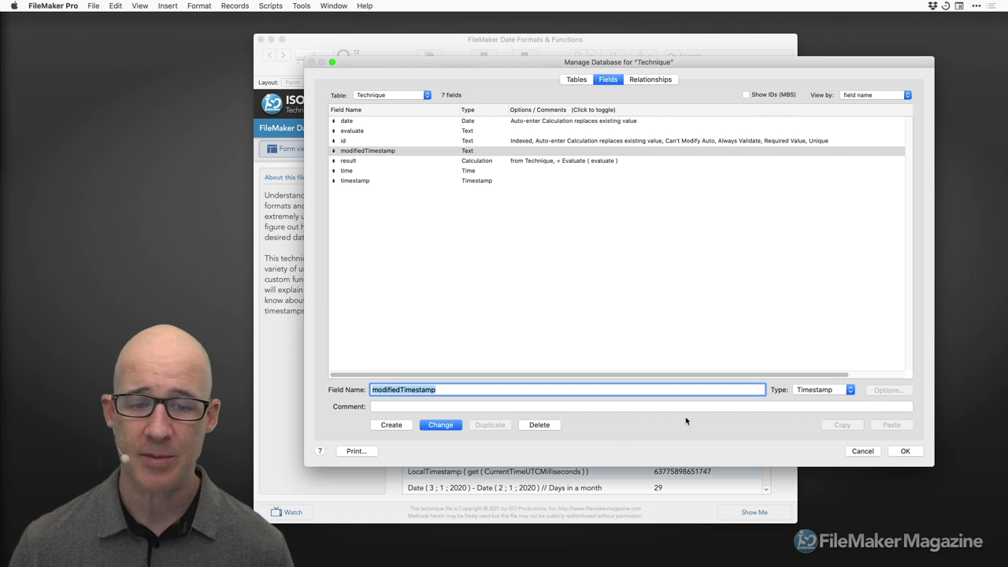
left_click(451, 427)
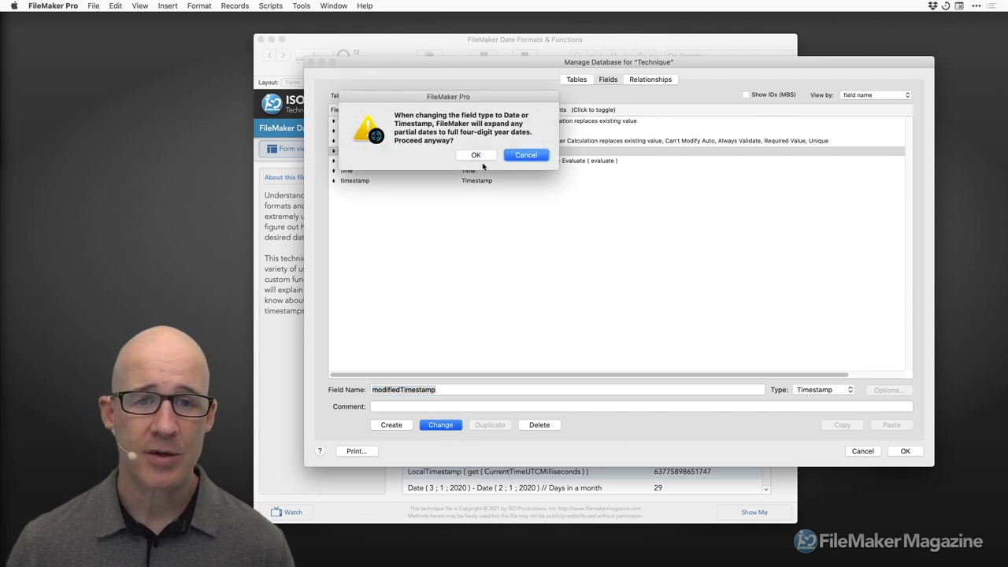
left_click(479, 155)
Set the modifiedTimestamp field to auto-enter the modification timestamp (date and time) and accept its field options
double_click(479, 155)
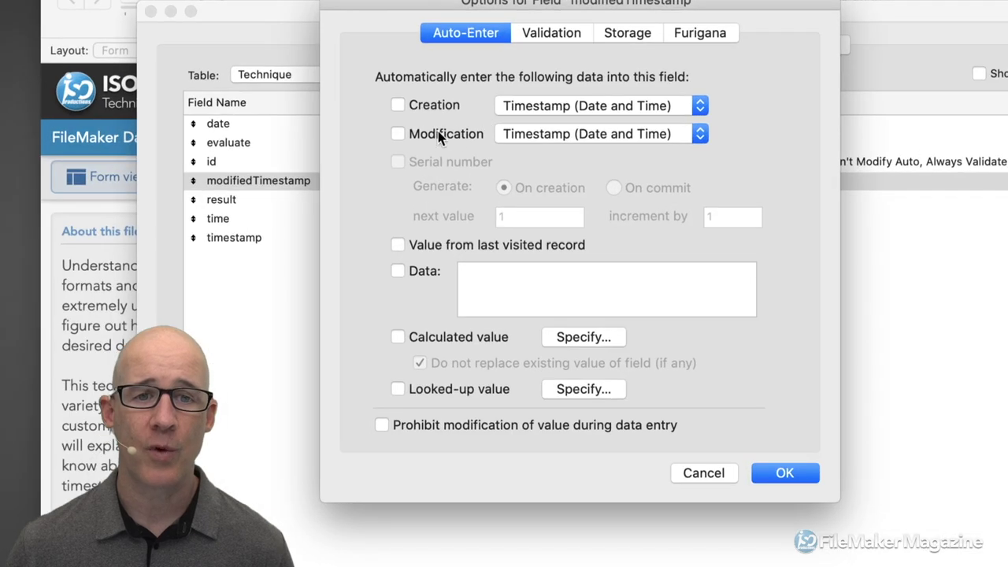
left_click(413, 134)
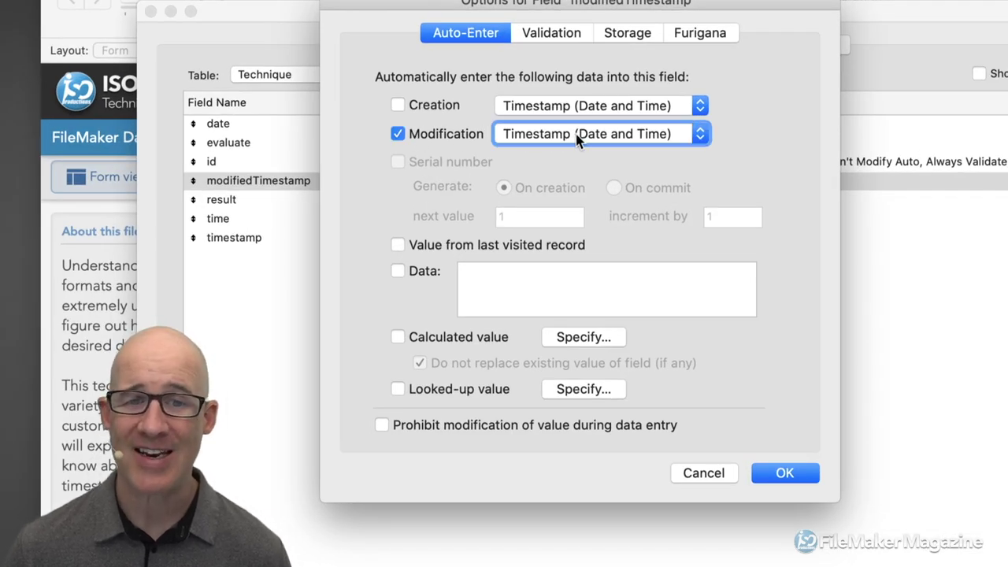
left_click(527, 134)
left_click(456, 141)
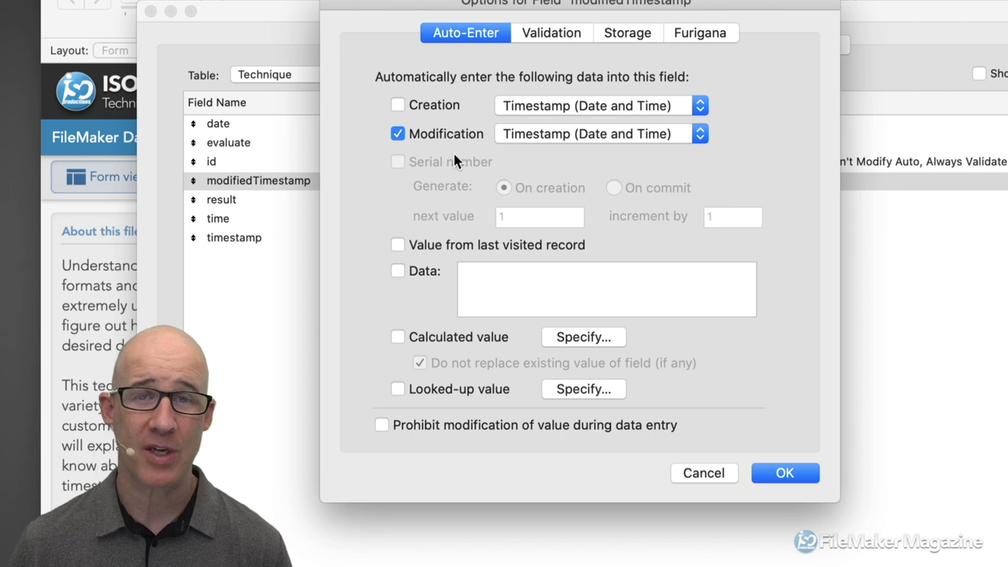
left_click(783, 473)
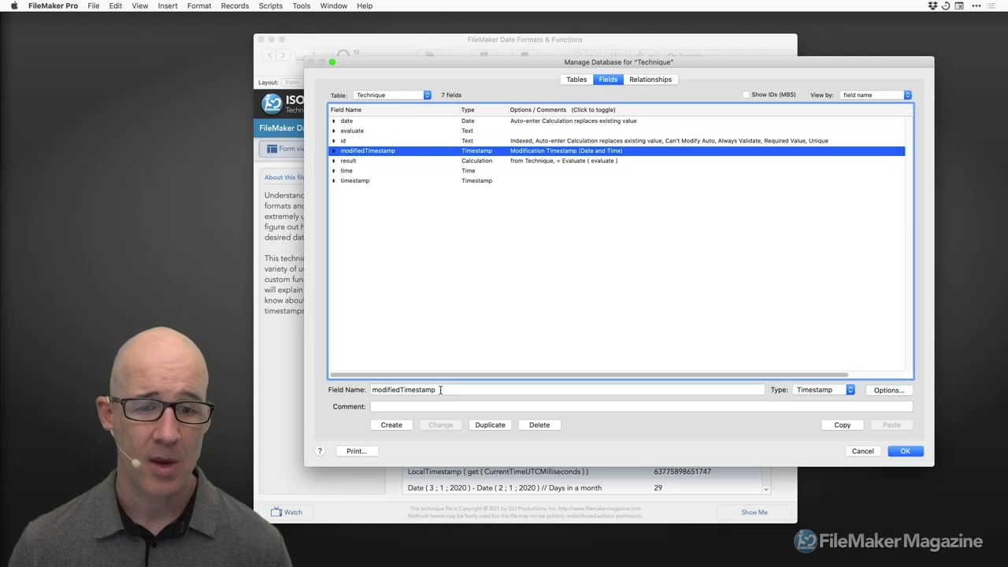
Create a second Timestamp field named modifiedUTC in the Technique table
left_click_drag(440, 390, 404, 390)
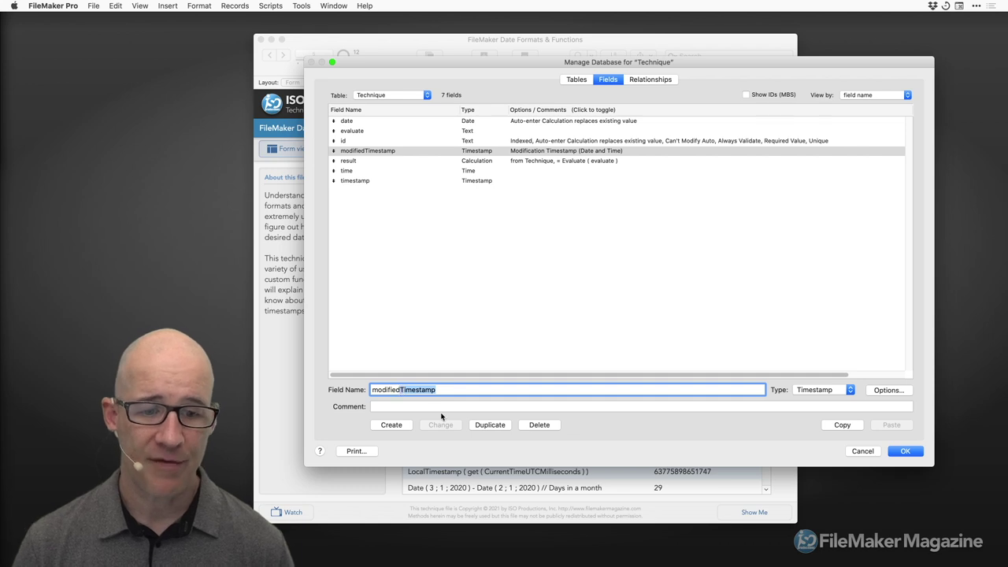
type("UTC")
left_click(409, 427)
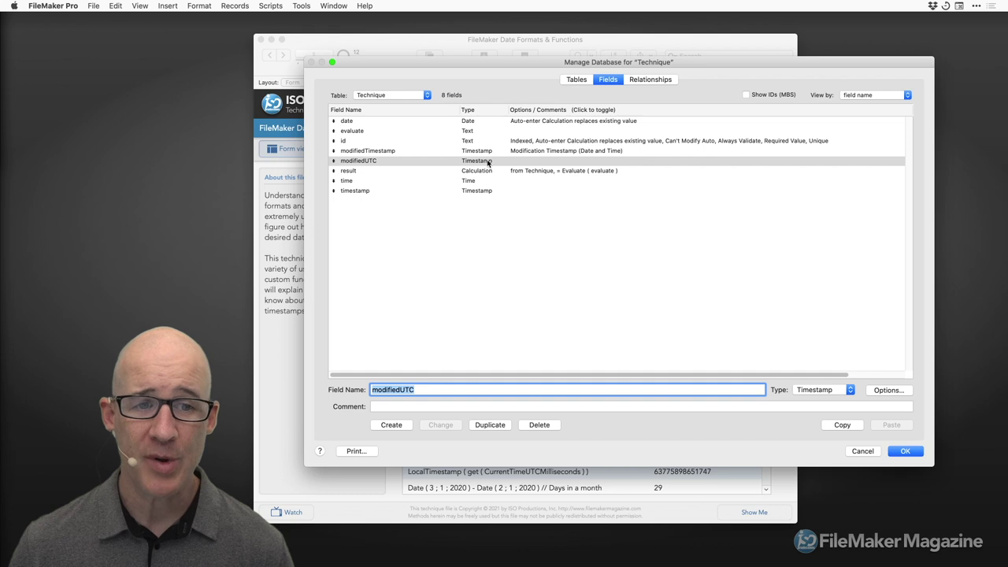
left_click(822, 390)
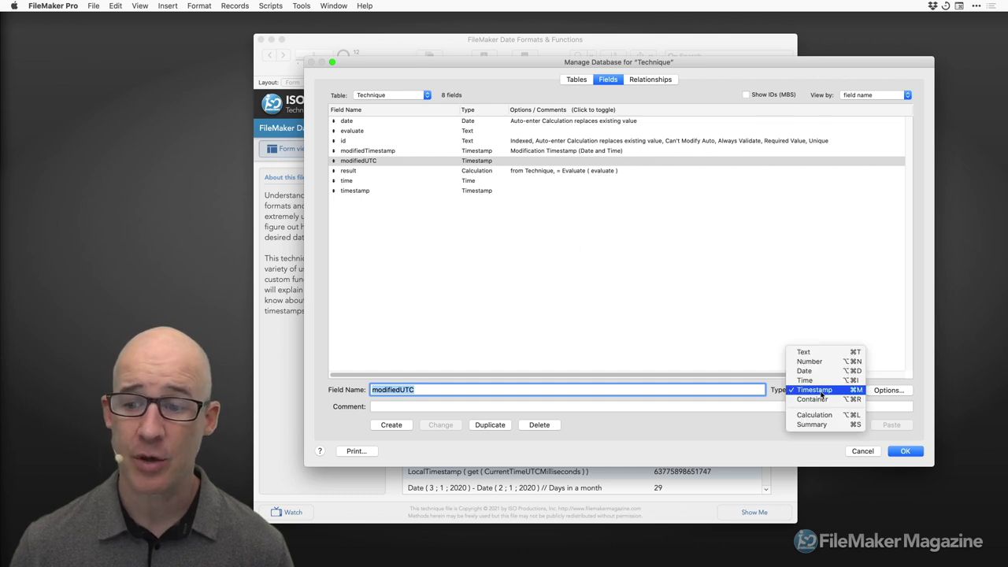
left_click(878, 403)
Give modifiedUTC the auto-enter calculation get ( CurrentTimeUTCMilliseconds ) and allow it to replace existing field values
left_click(887, 391)
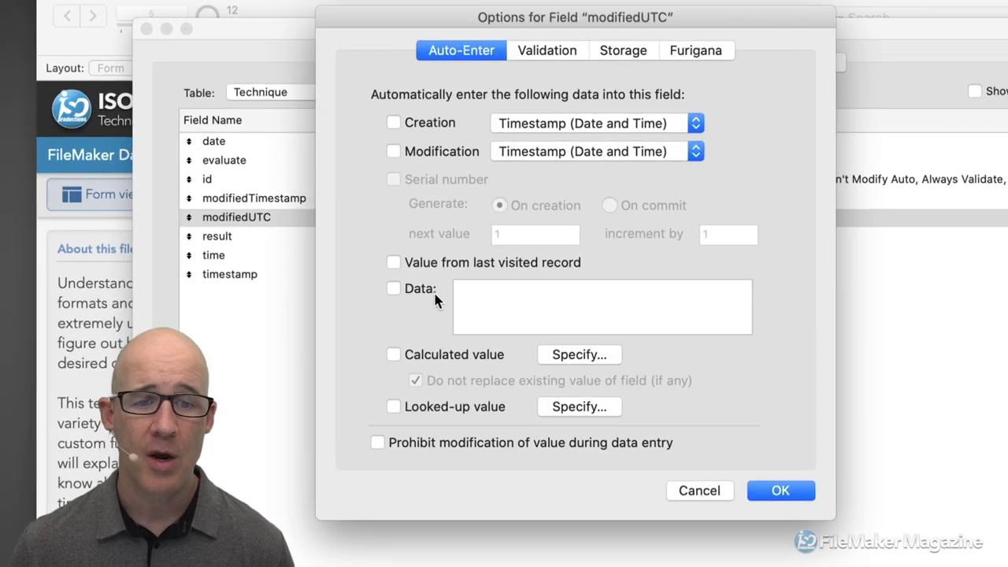
left_click(462, 355)
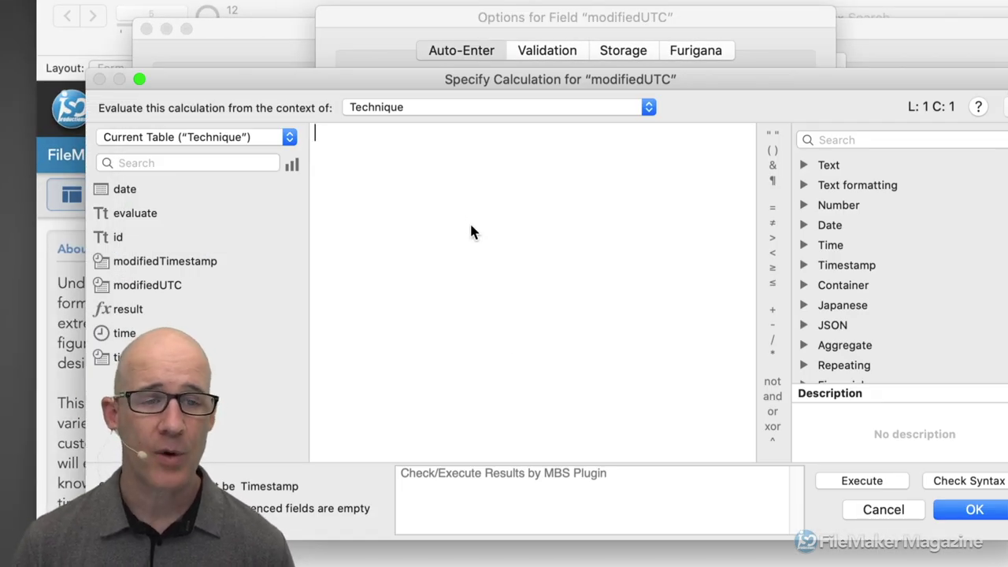
type("get ( ut")
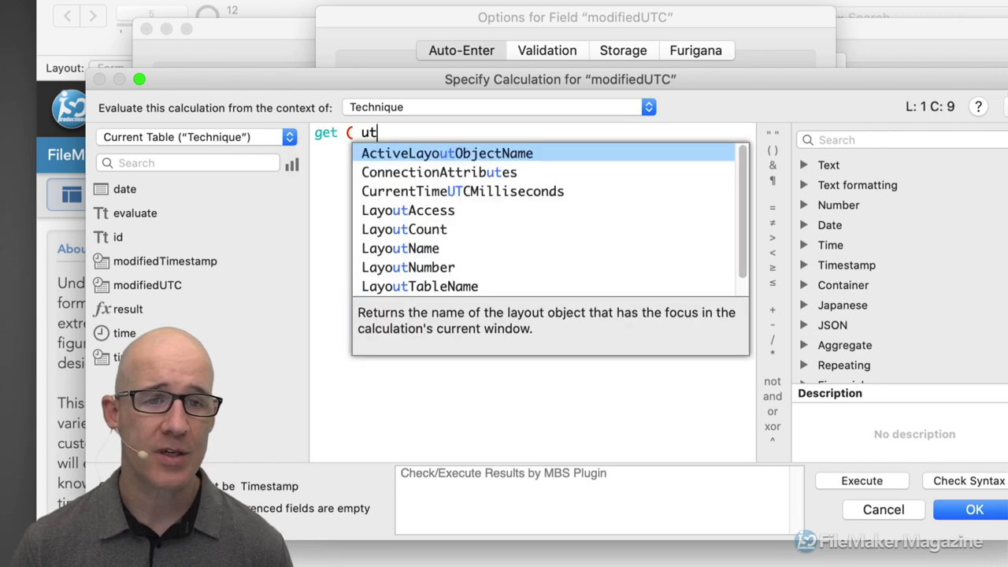
key("Down")
key("Down")
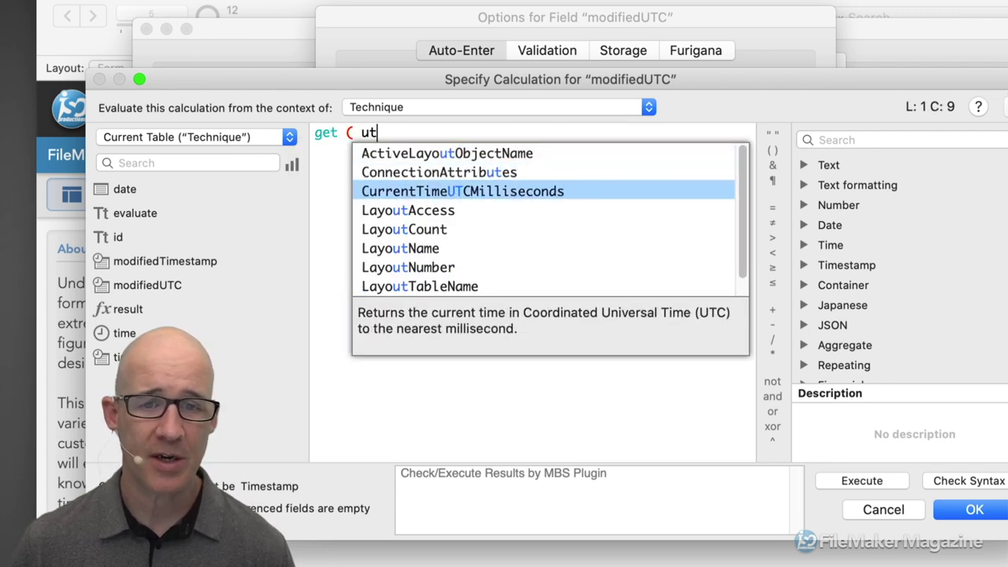
key("Return")
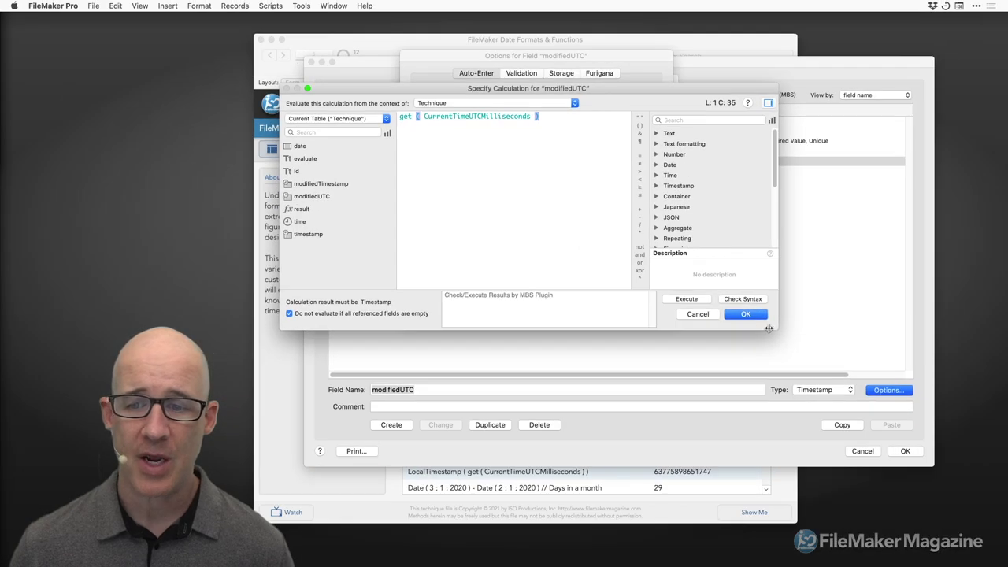
left_click(867, 418)
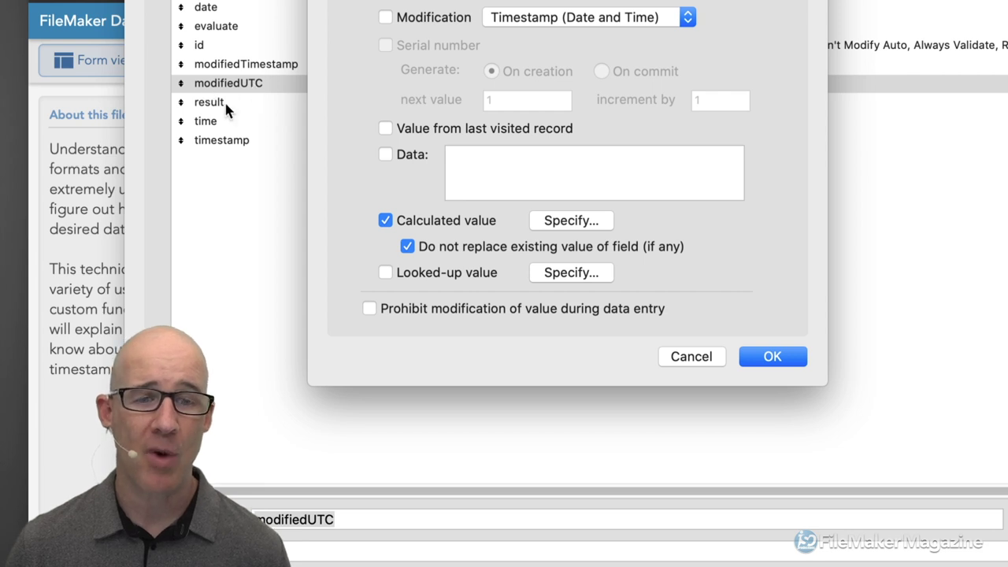
left_click(443, 249)
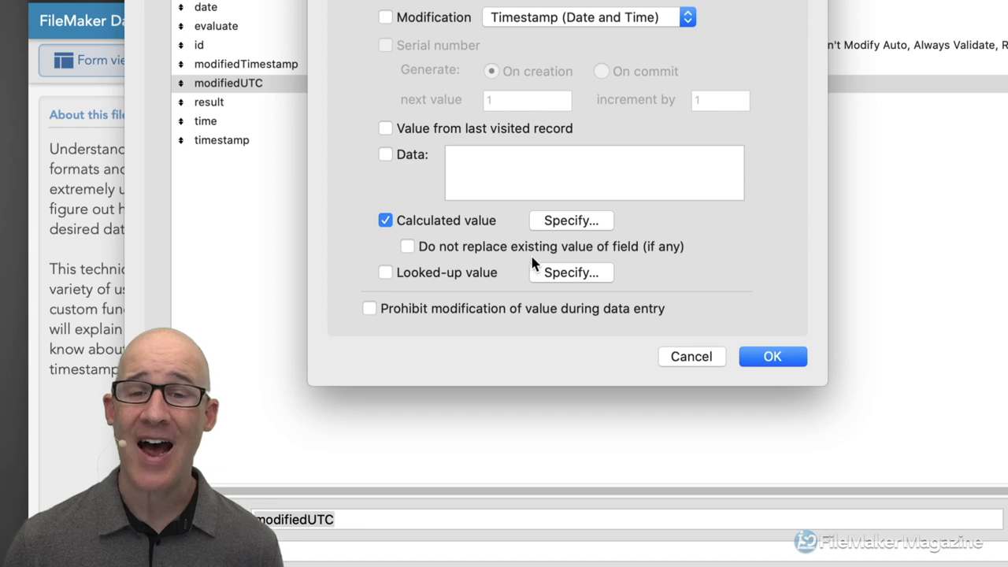
Rewrite the modifiedUTC calculation as Let ( trigger = modifiedTimestamp ; Get ( CurrentTimeUTCMilliseconds ) ) and accept it
left_click(571, 224)
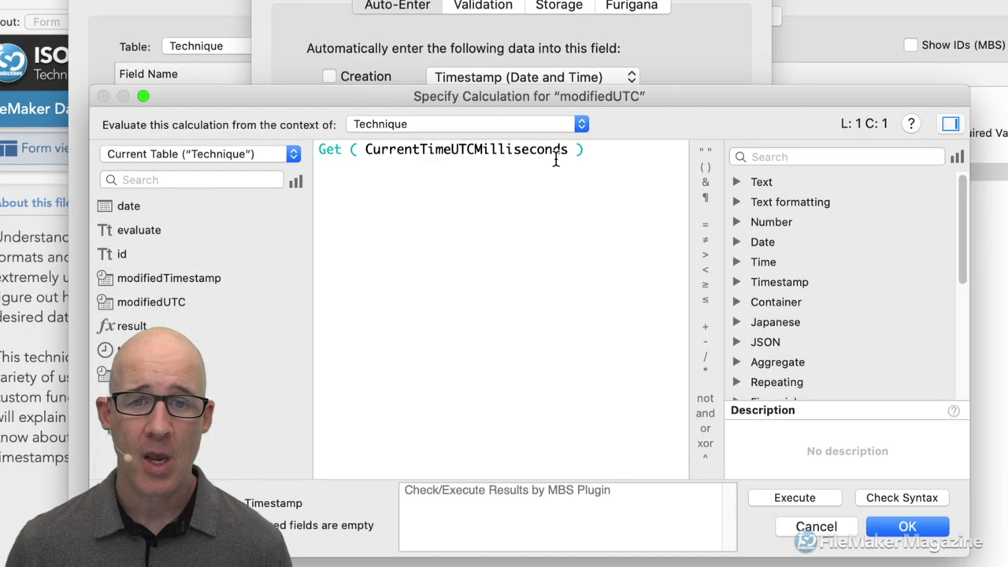
key("super+a")
key("super+c")
key("BackSpace")
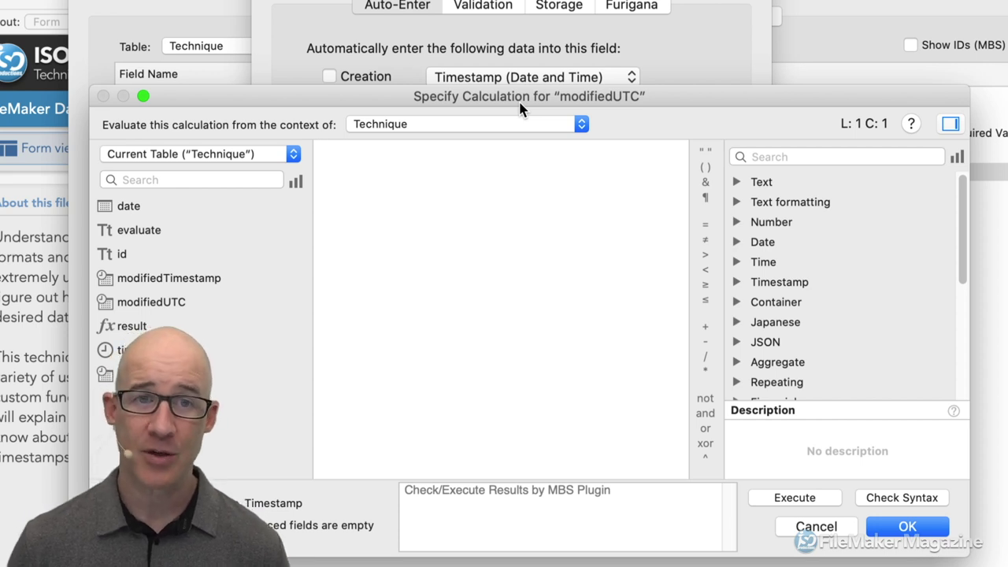
type("let")
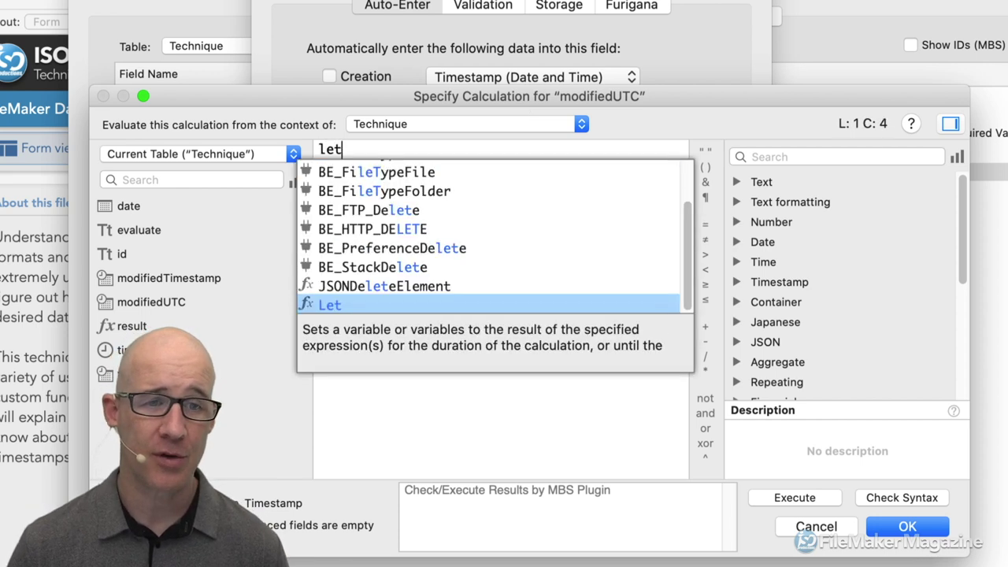
key("Return")
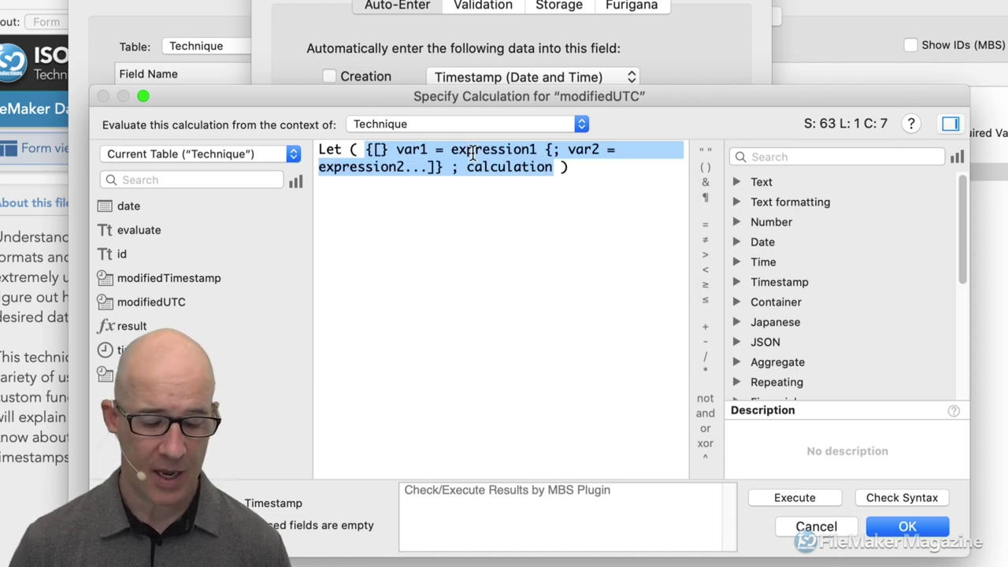
type("trigger =")
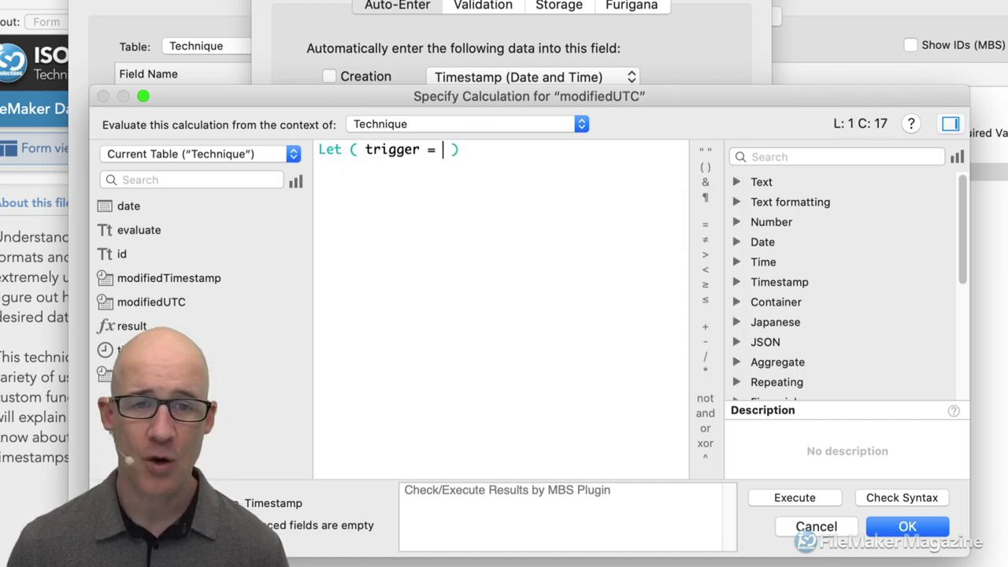
double_click(196, 283)
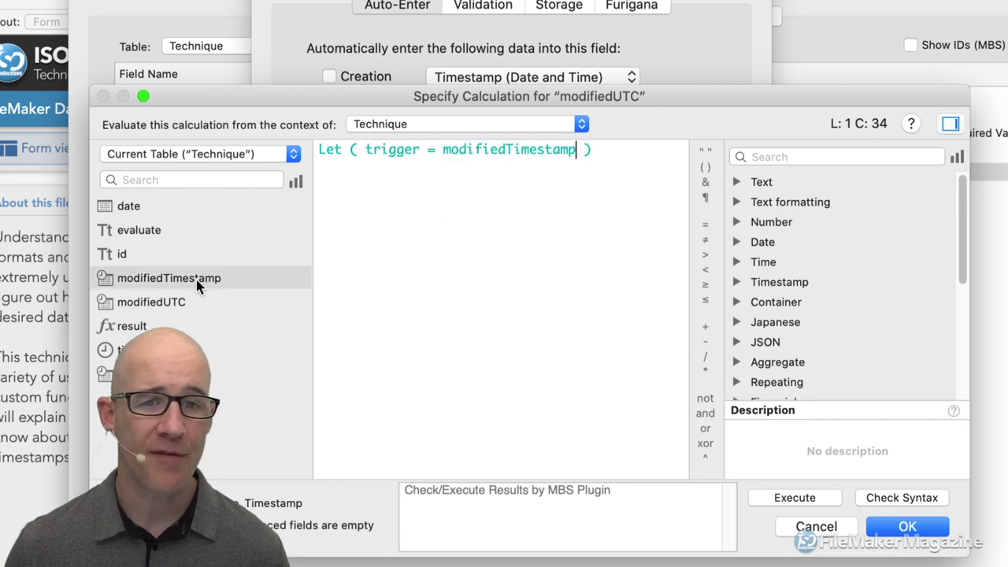
type(";")
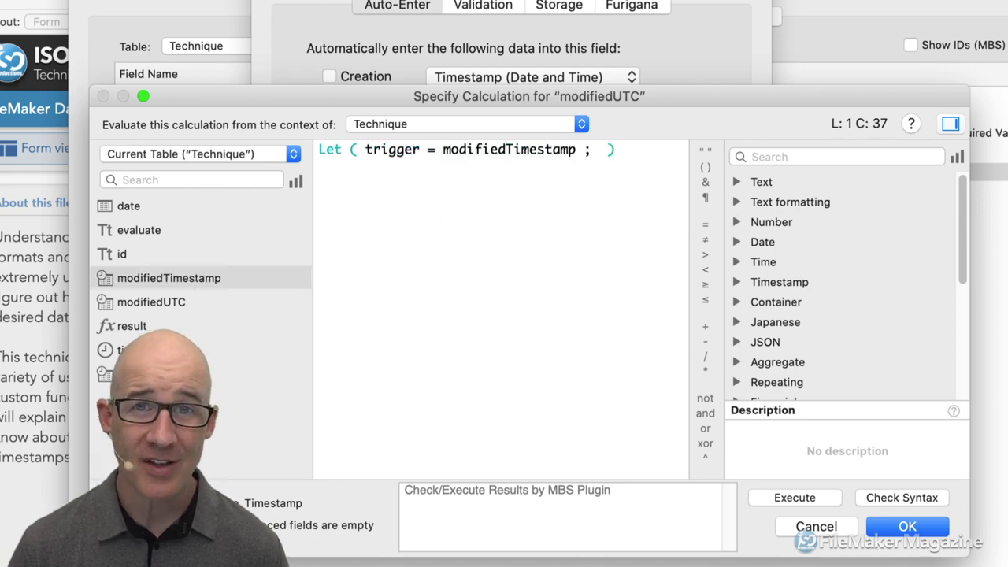
key("super+v")
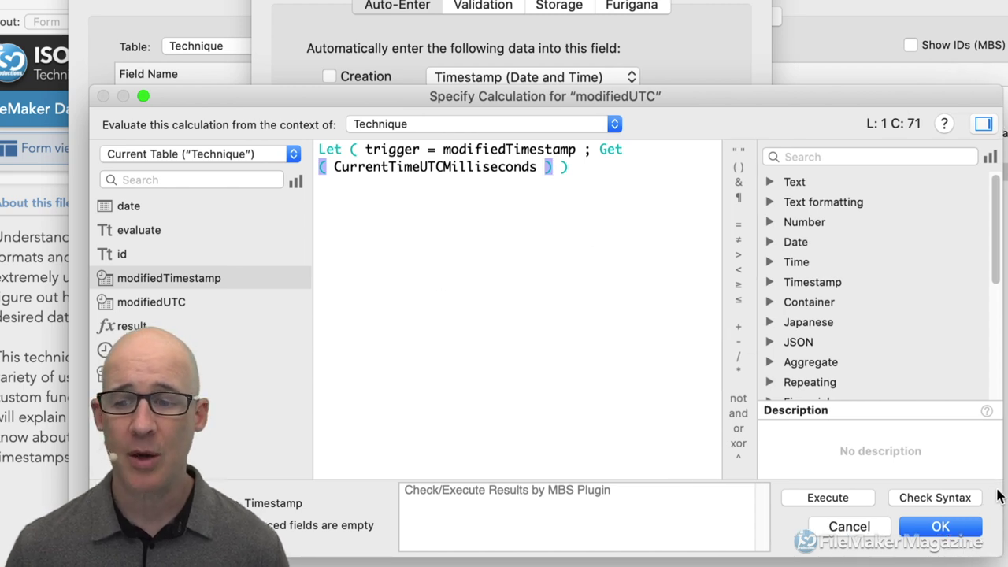
left_click(939, 526)
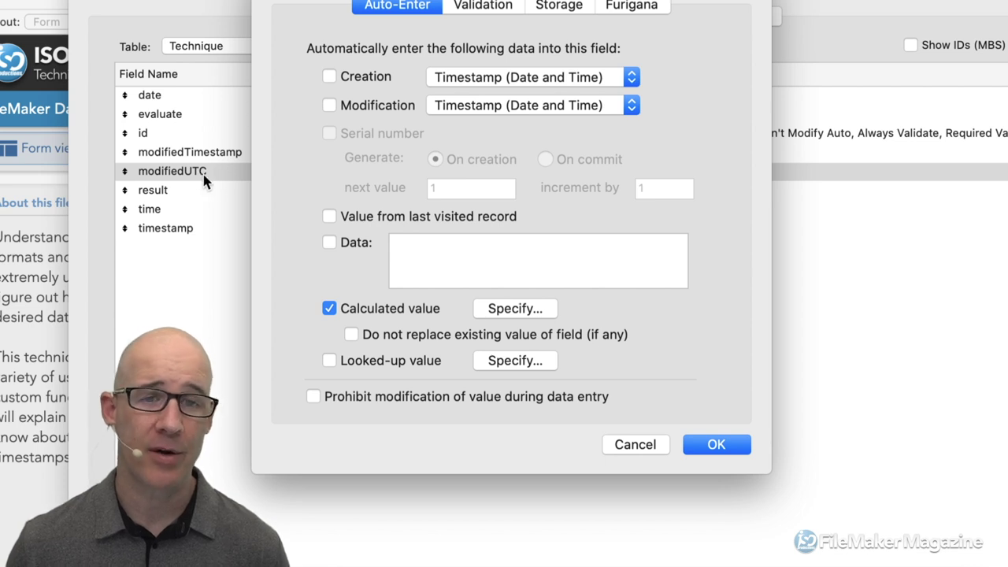
Add get ( CurrentHostTimestamp ) below the modifiedUTC Let calculation as an alternative, highlight both Get expressions, and discard the edit
left_click(520, 311)
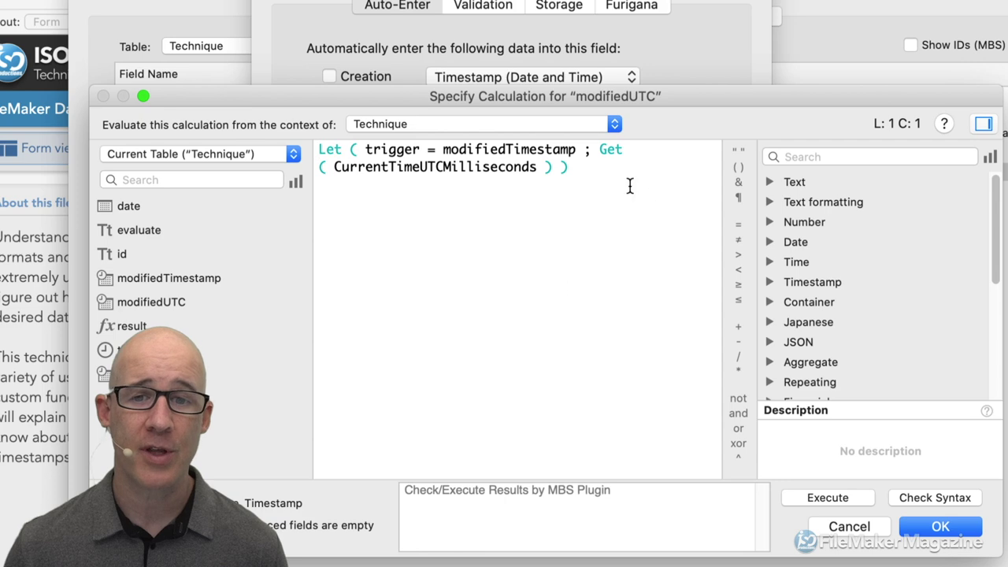
left_click(620, 177)
key("Return")
key("Return")
type("get ( currh")
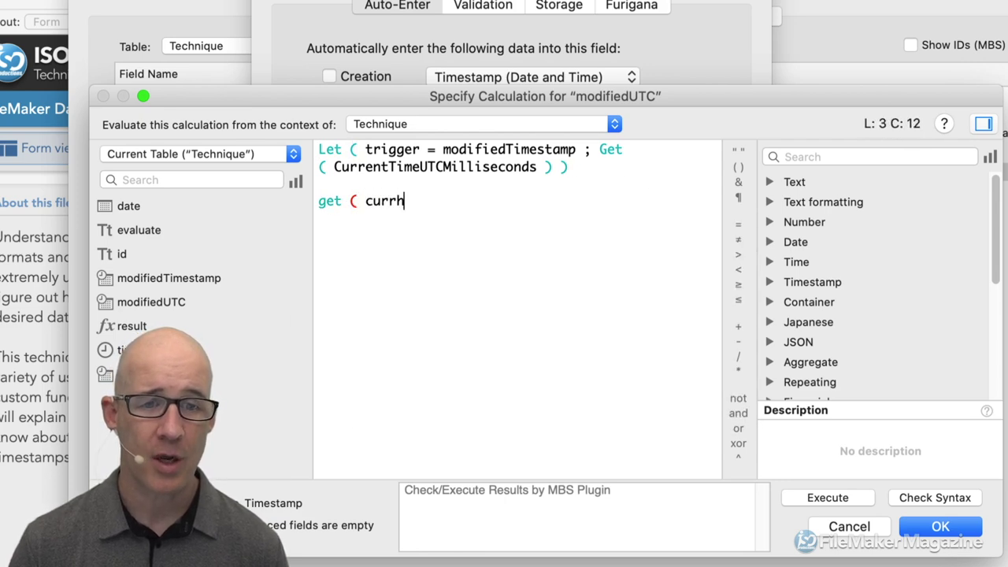
key("BackSpace")
key("BackSpace")
type("r")
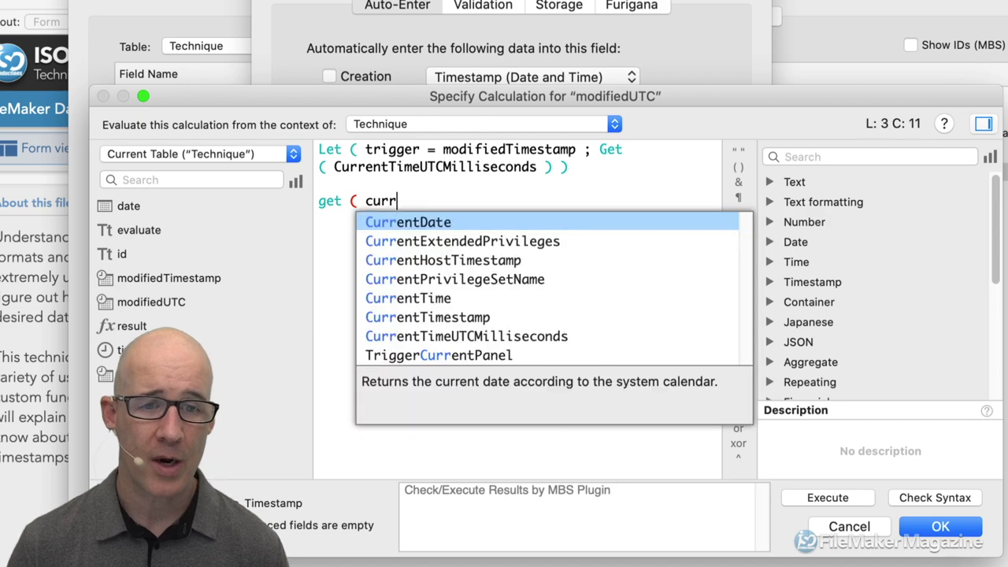
key("Down")
key("Down")
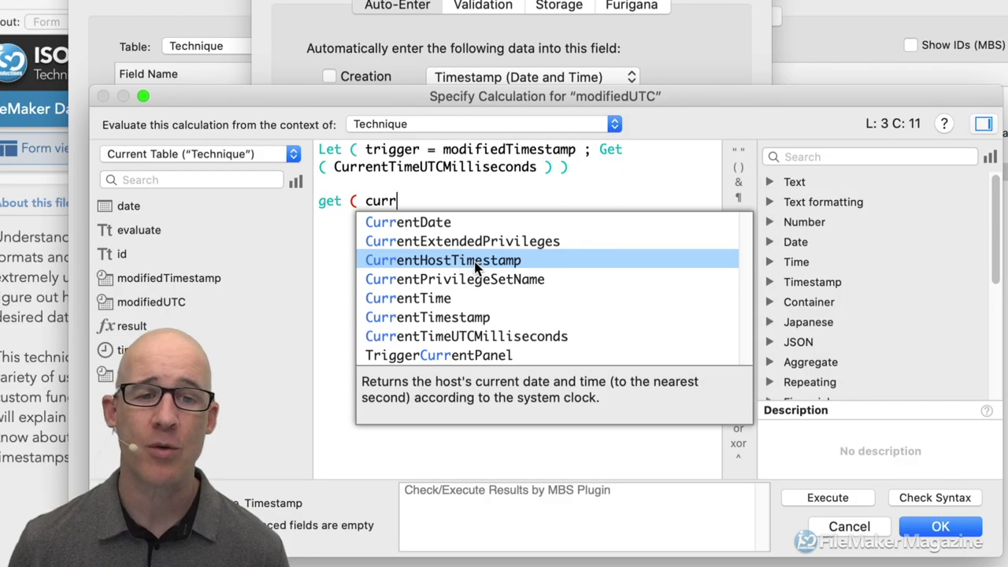
left_click(475, 262)
left_click(502, 185)
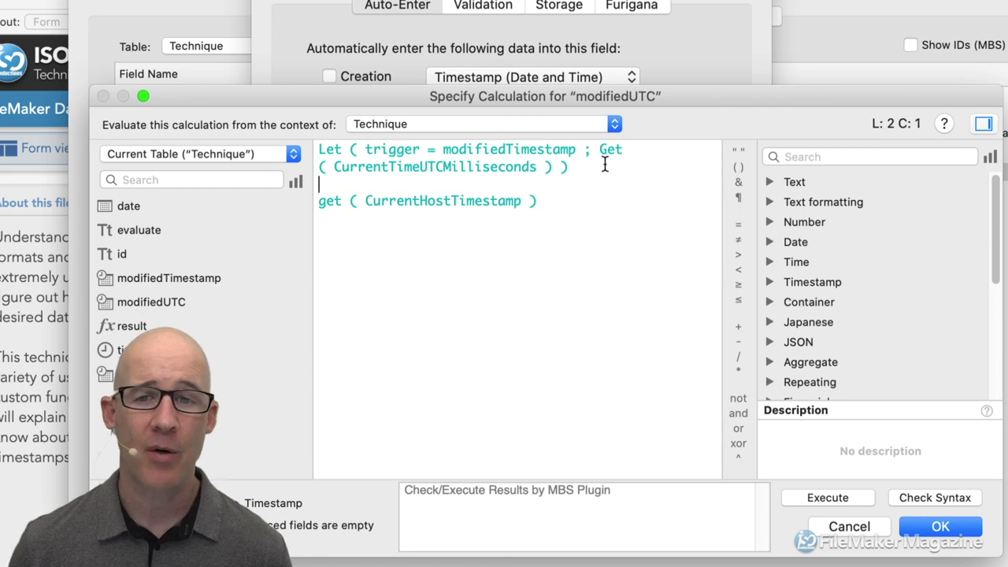
left_click_drag(601, 150, 554, 167)
left_click_drag(540, 202, 304, 214)
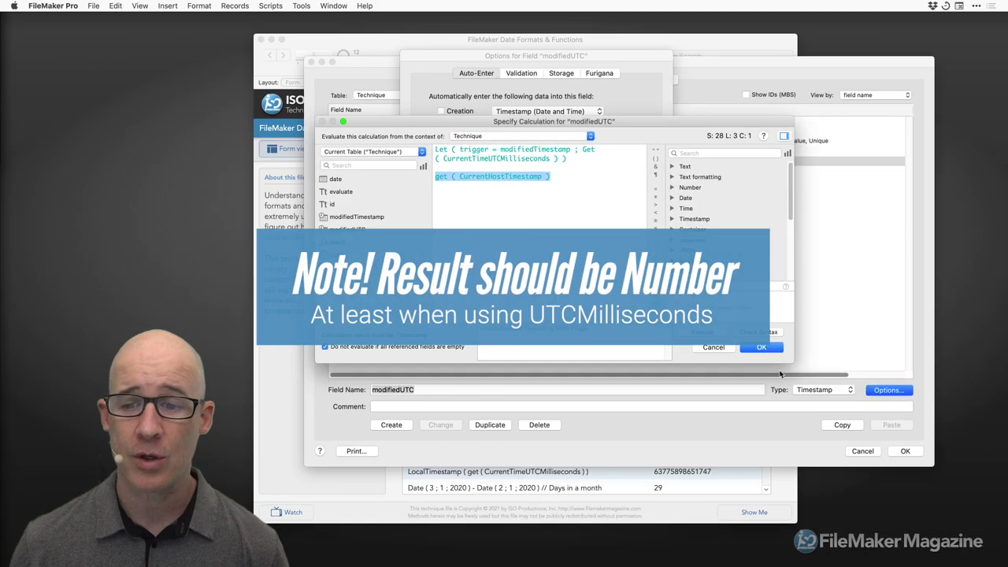
left_click(724, 350)
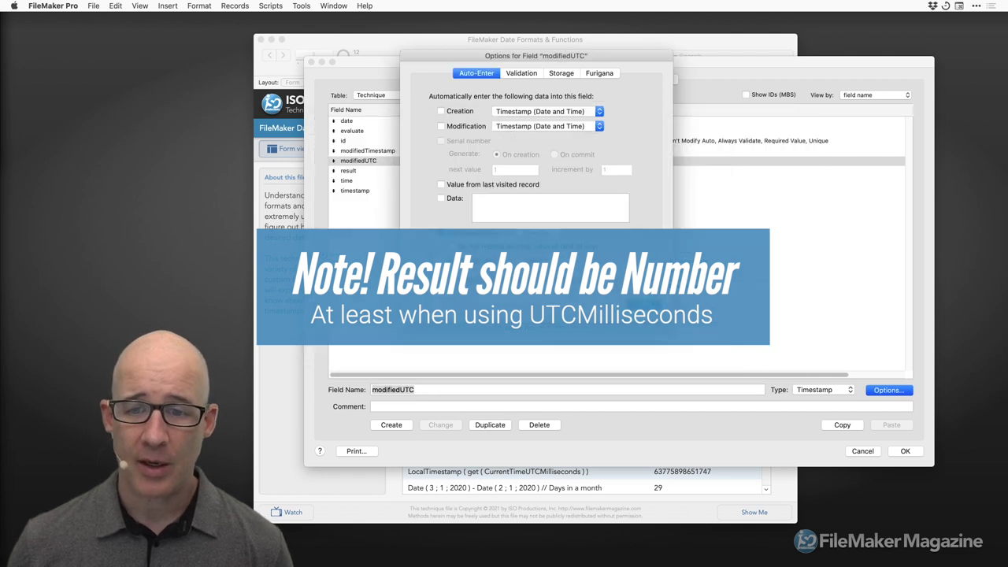
Accept the modifiedUTC field options and save the database definition changes
key("Return")
key("Return")
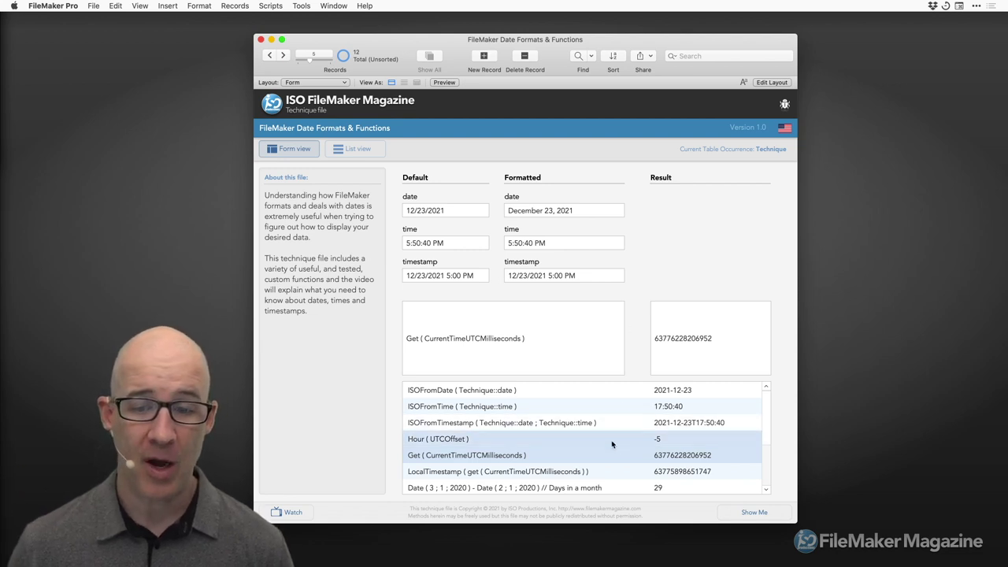
scroll(595, 435, "down", 5)
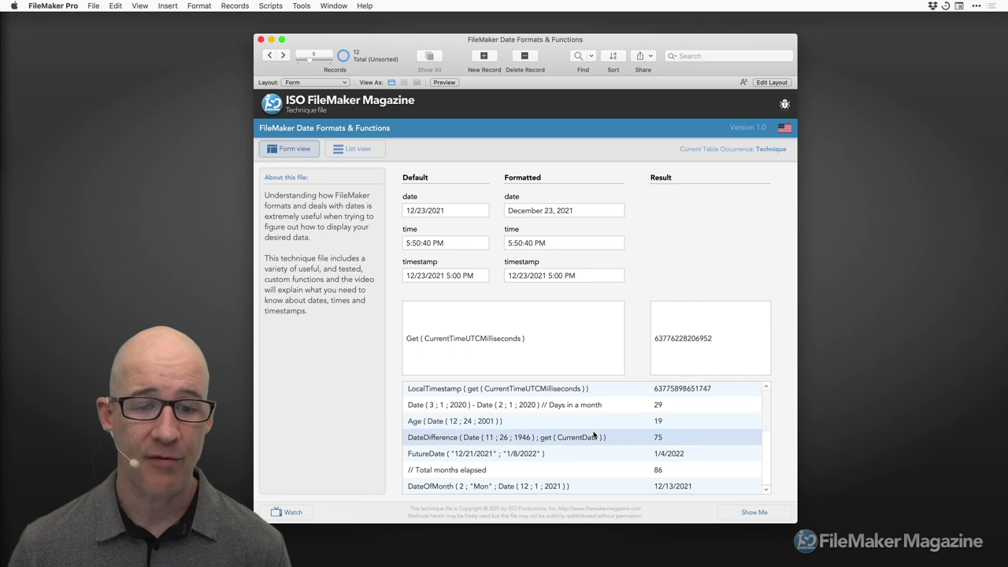
scroll(595, 435, "up", 5)
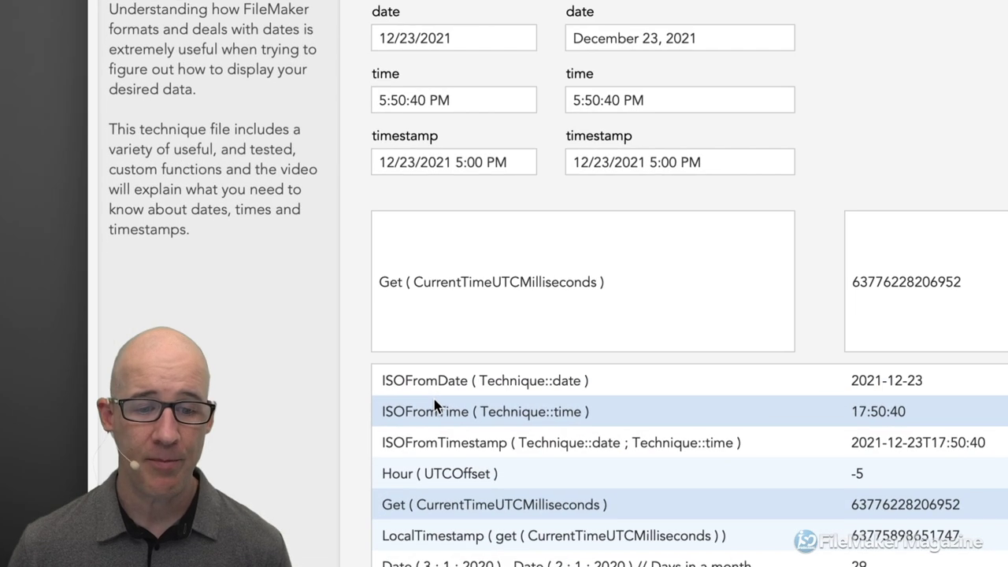
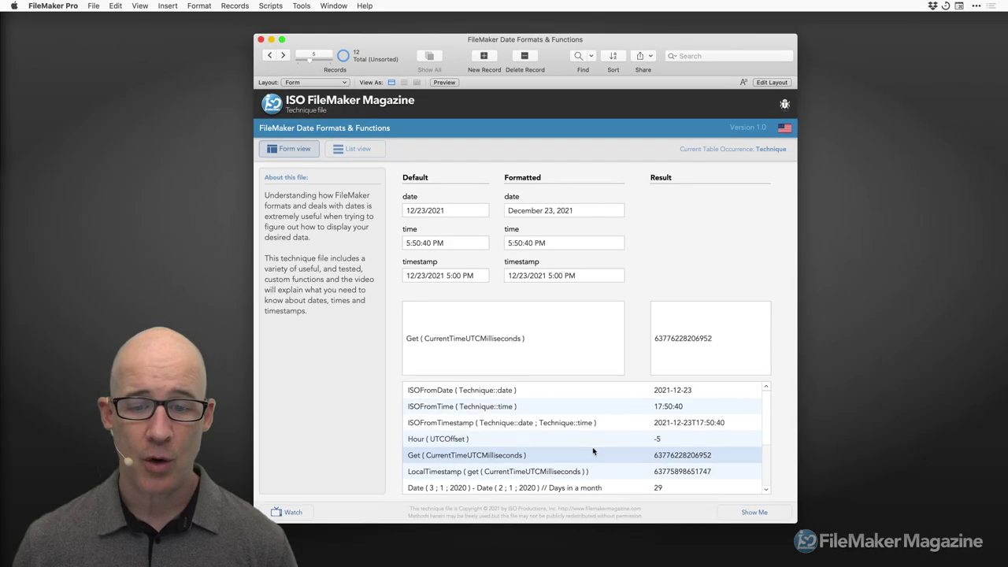
scroll(613, 465, "down", 1)
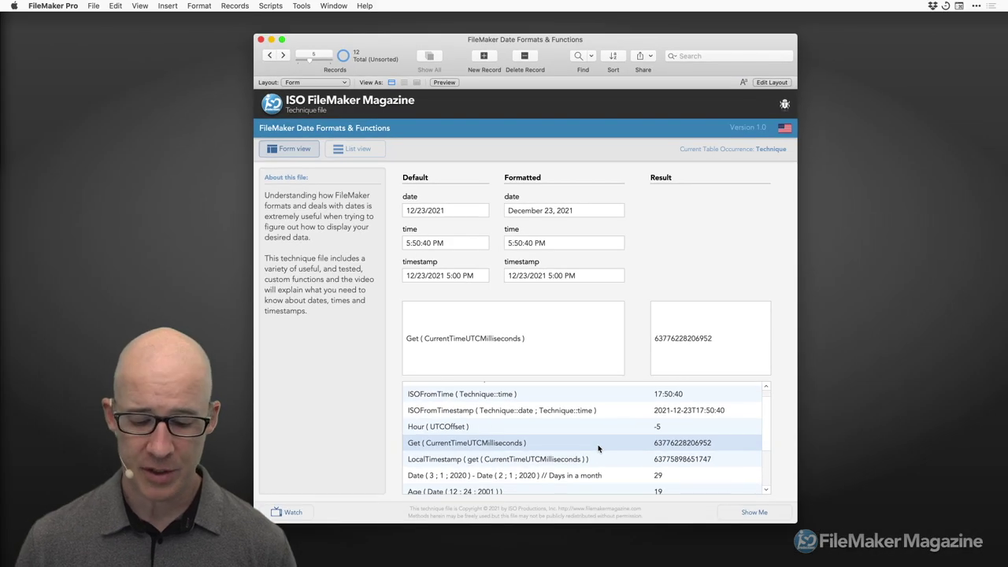
Open the custom function list, reposition and resize its window, and highlight ISOFromDate, ISOFromTime and ISOFromTimestamp together
key("super+shift+f")
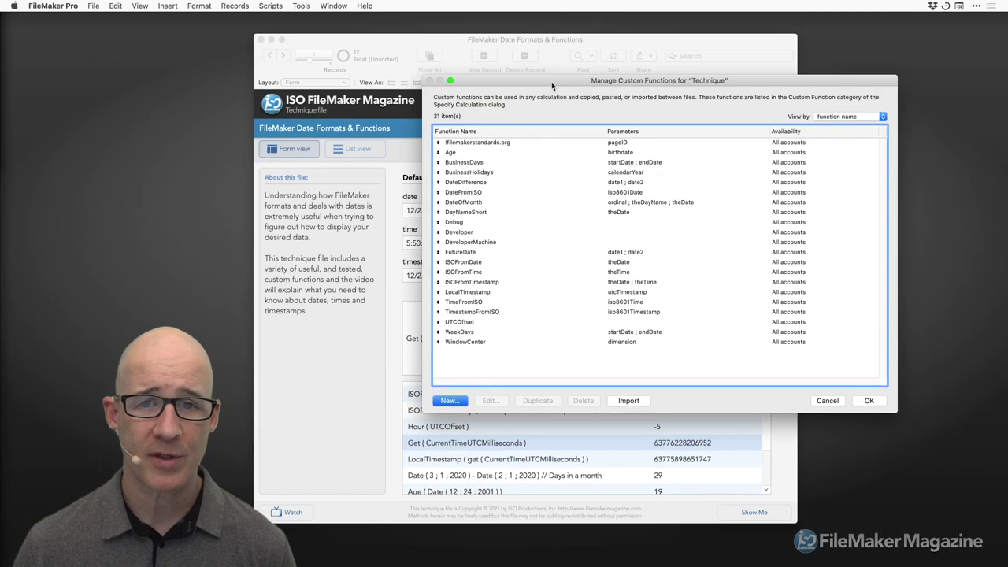
left_click_drag(640, 26, 744, 0)
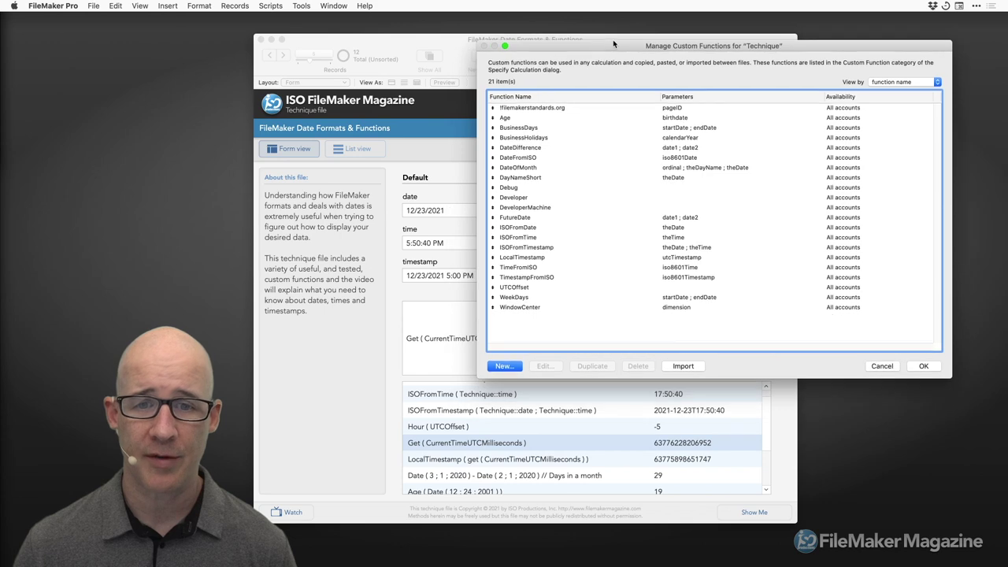
left_click_drag(939, 379, 911, 356)
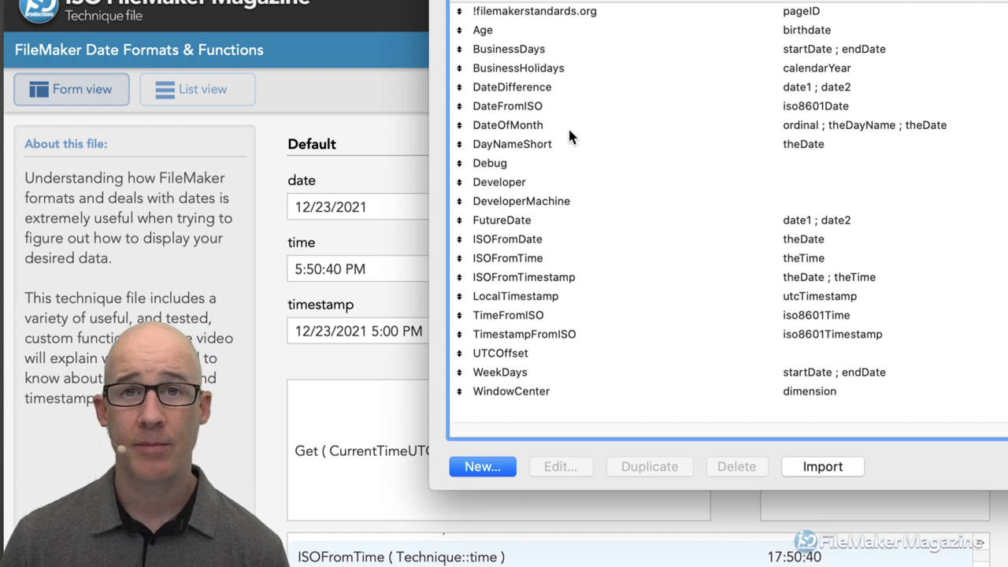
left_click(556, 13)
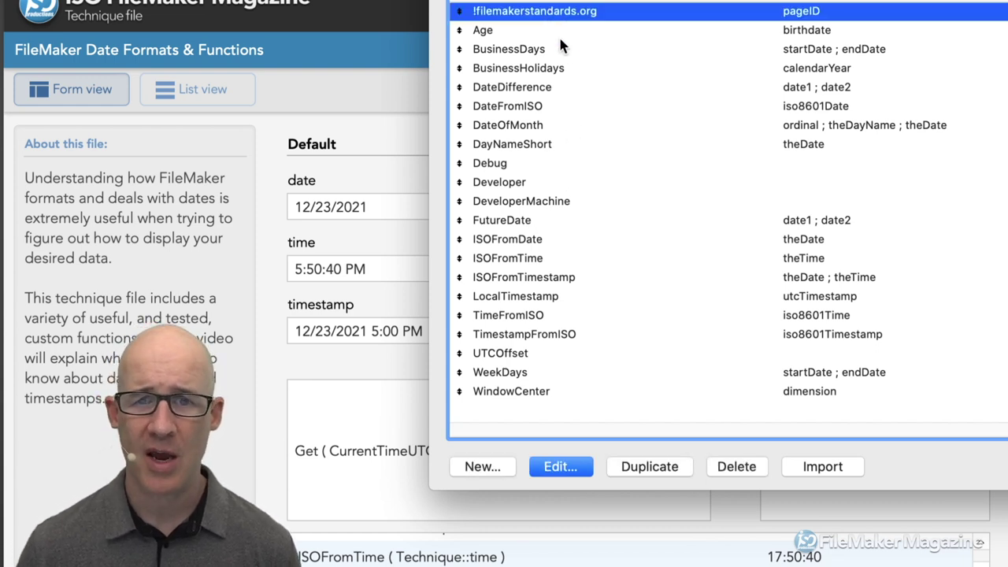
left_click(540, 109)
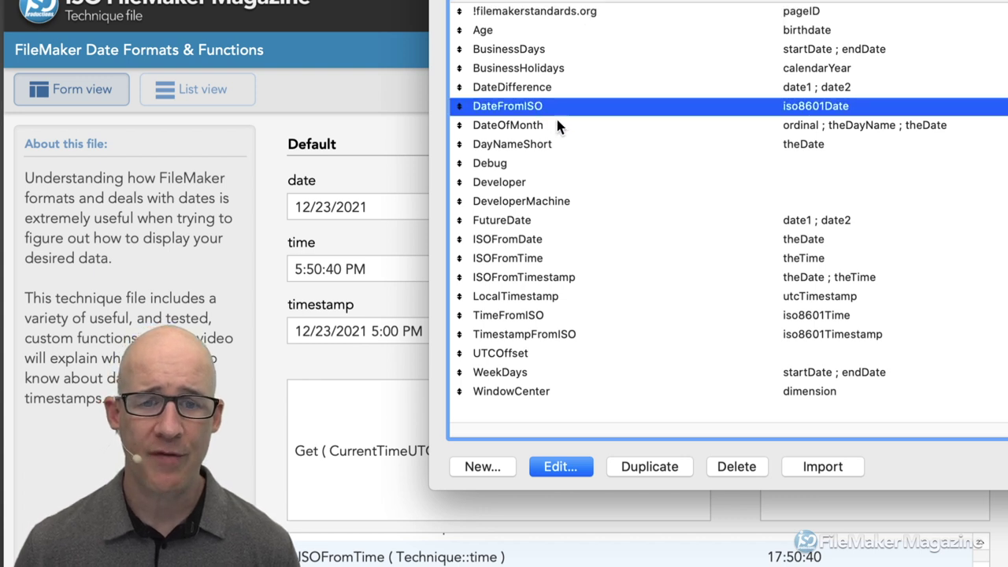
left_click(524, 241)
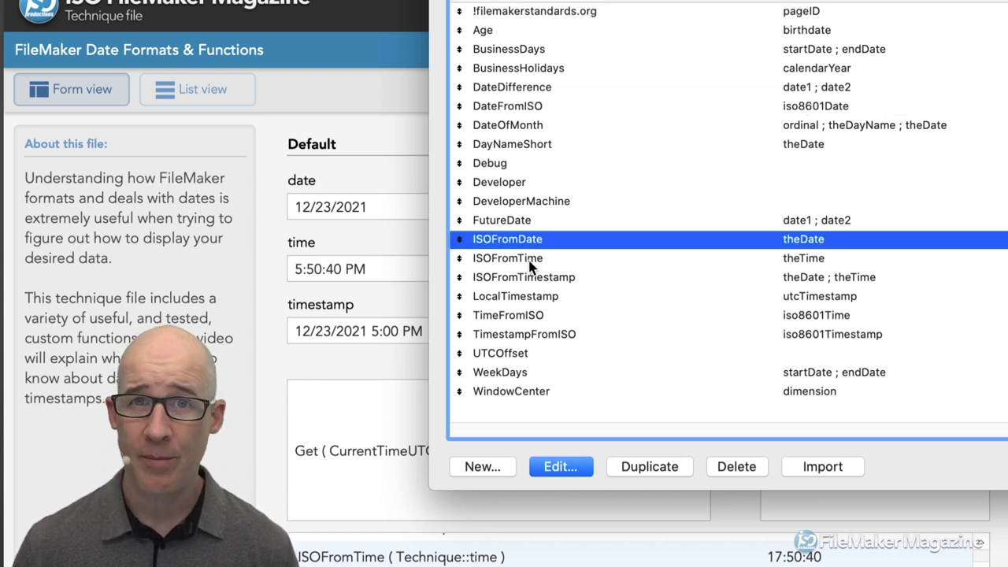
left_click(529, 263, "shift")
left_click(541, 282, "shift")
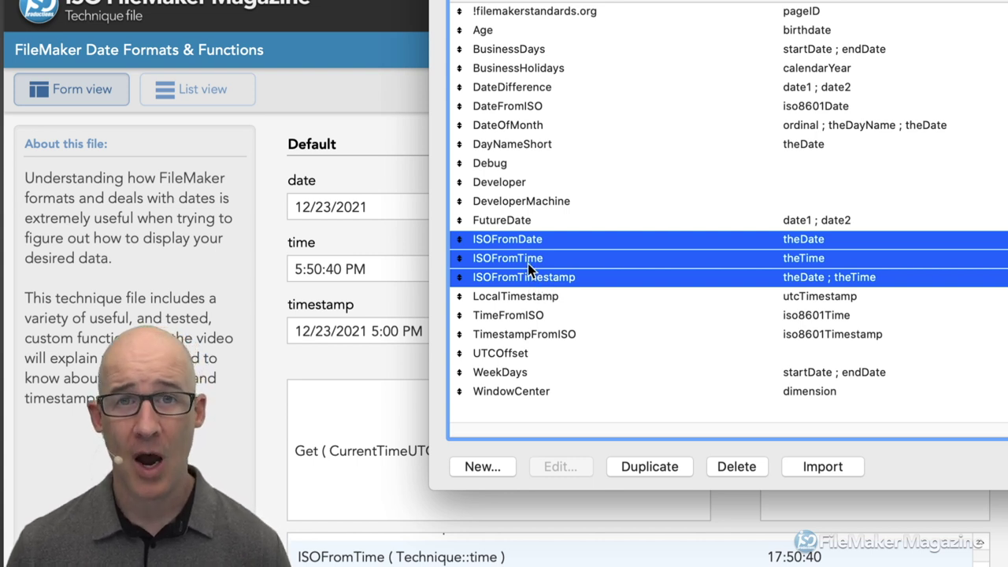
Select the six ISO functions together: TimeFromISO, TimestampFromISO, DateFromISO, ISOFromDate, ISOFromTime and ISOFromTimestamp
left_click(530, 315)
left_click(532, 335, "shift")
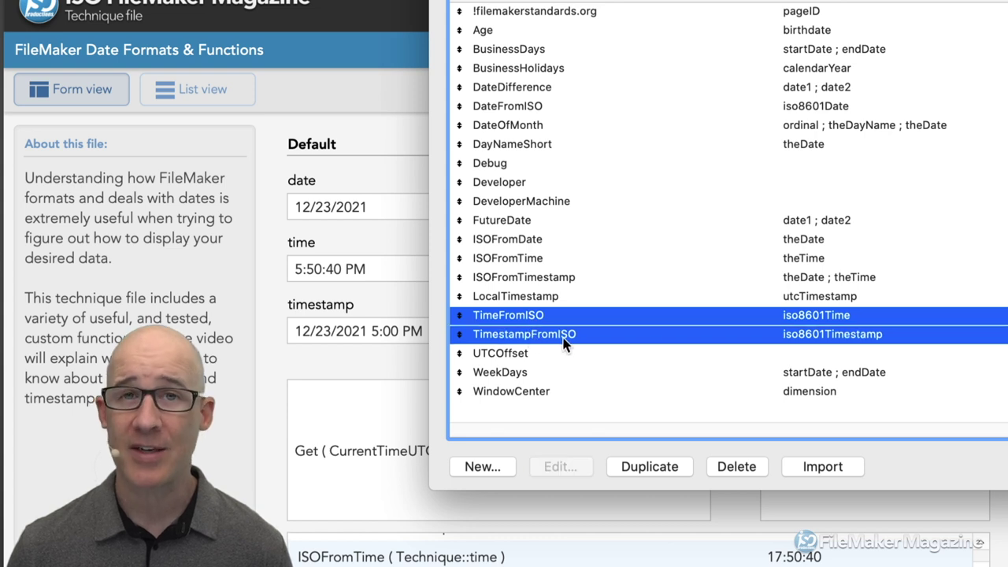
left_click(528, 108, "super")
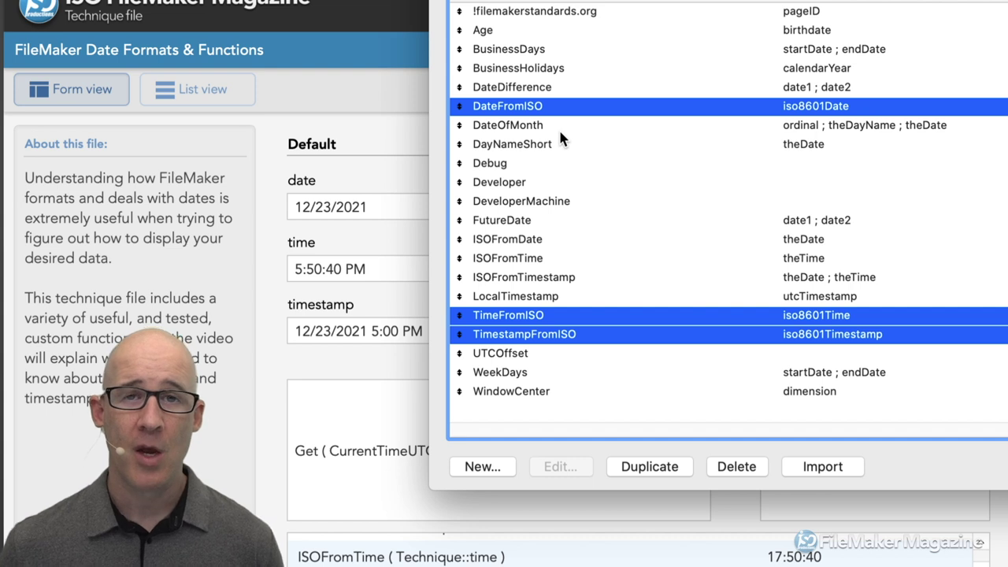
left_click(535, 240, "super")
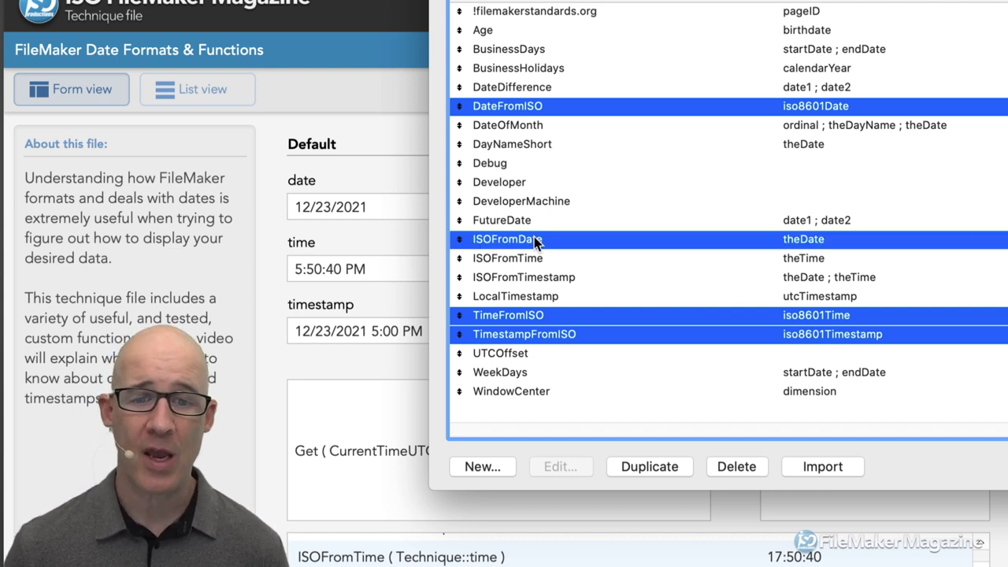
left_click(536, 260, "super")
left_click(543, 280, "super")
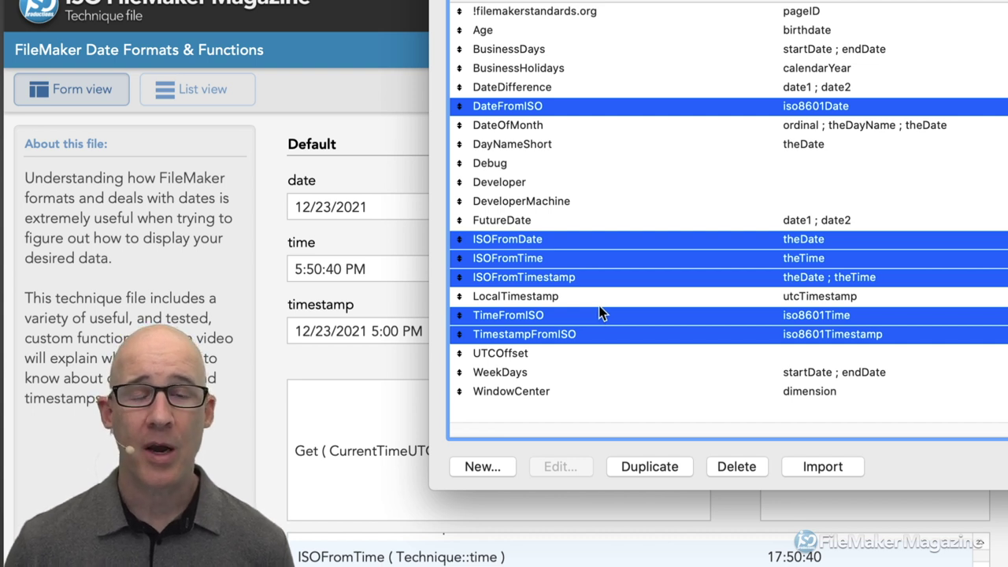
Highlight UTCOffset with LocalTimestamp, and go through Age, BusinessDays, BusinessHolidays and DateDifference one at a time
left_click(533, 354)
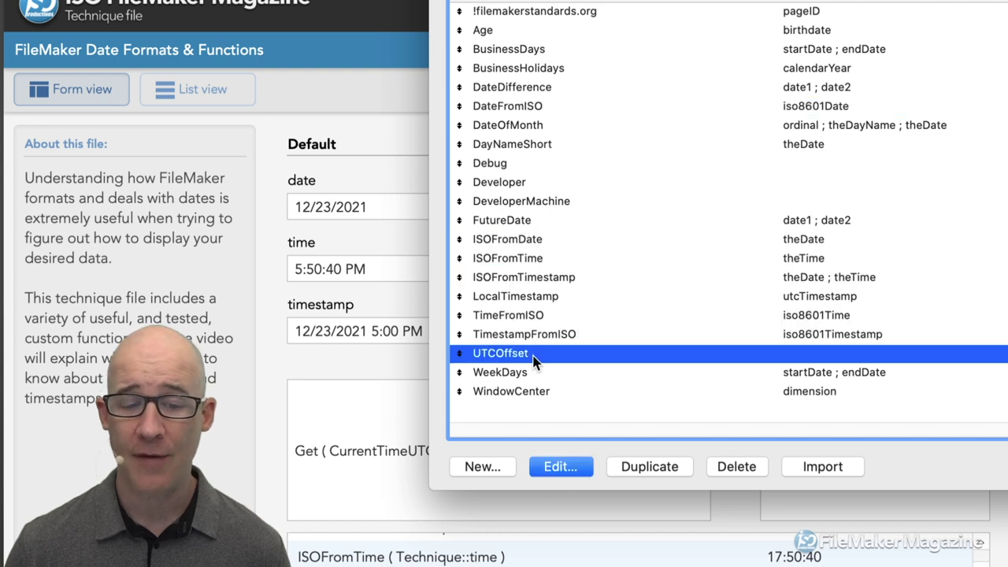
left_click(533, 304, "super")
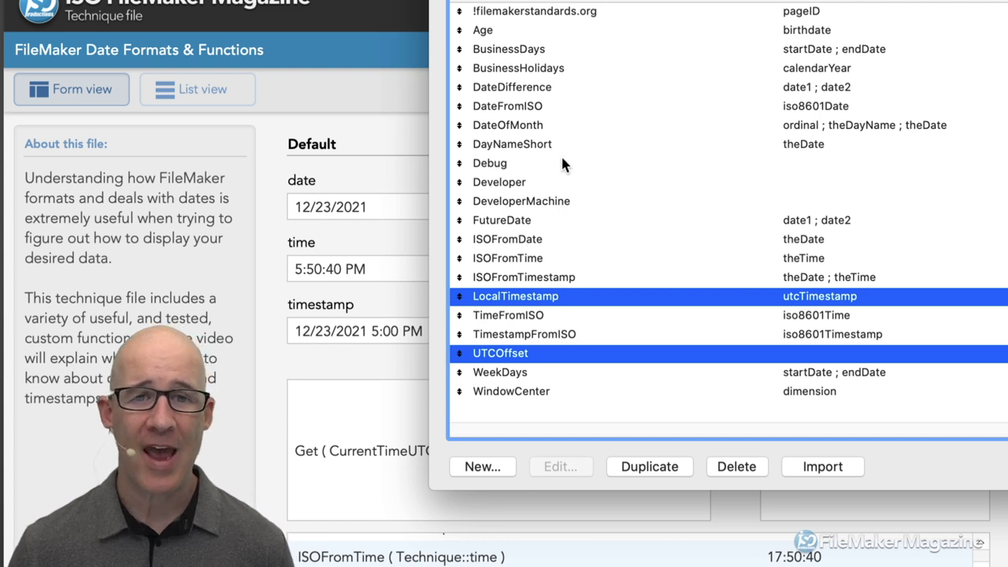
left_click(502, 33)
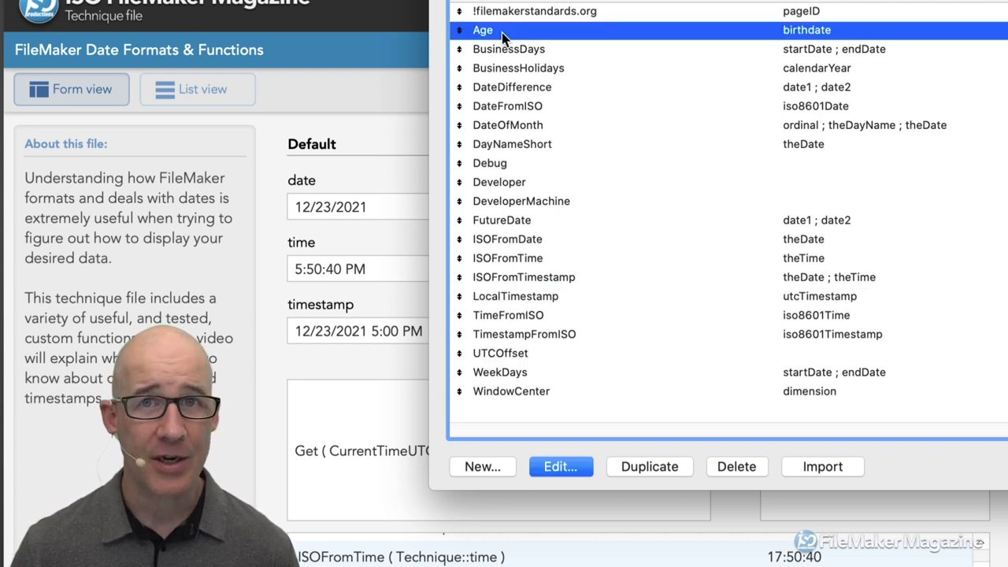
left_click(507, 52)
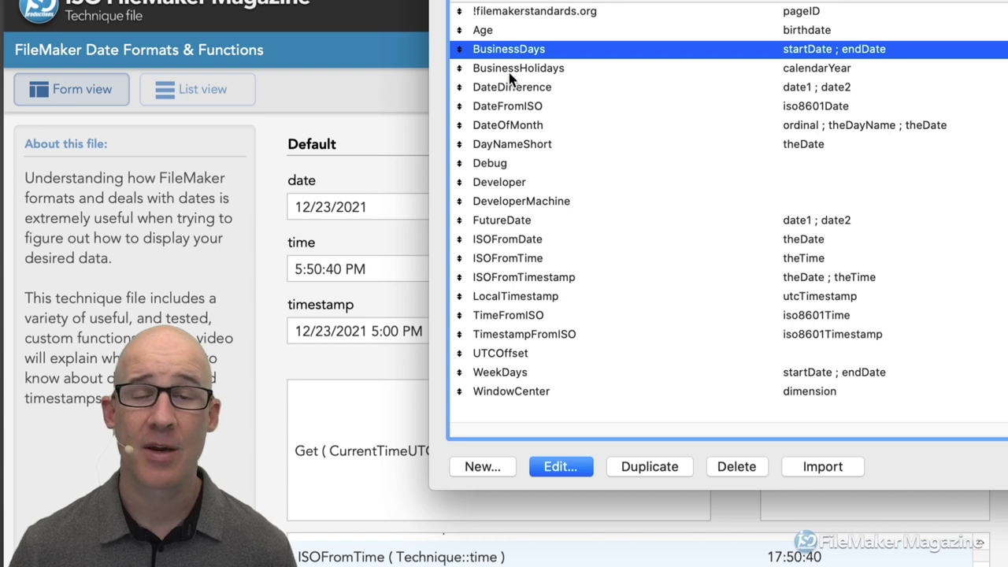
left_click(508, 70)
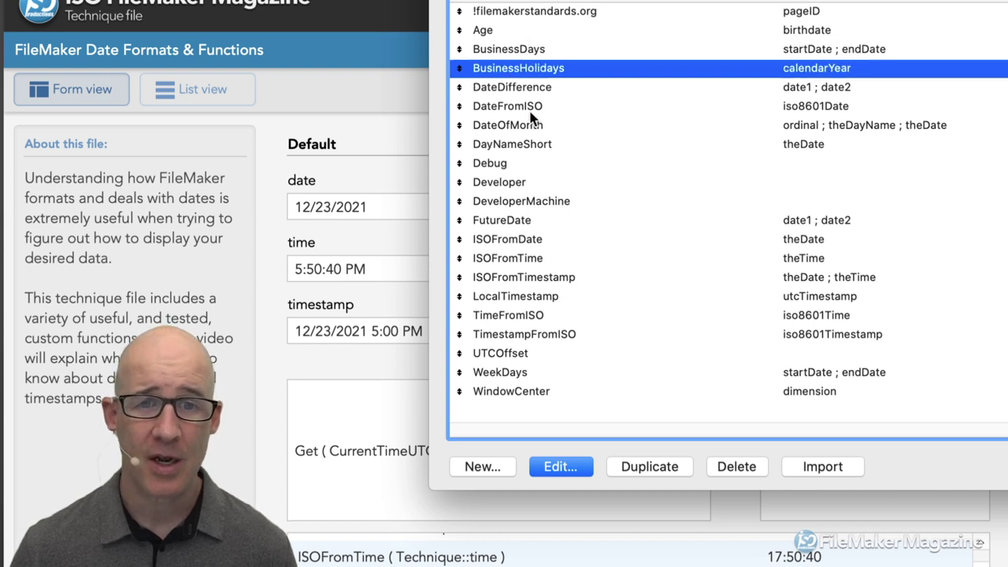
left_click(510, 89)
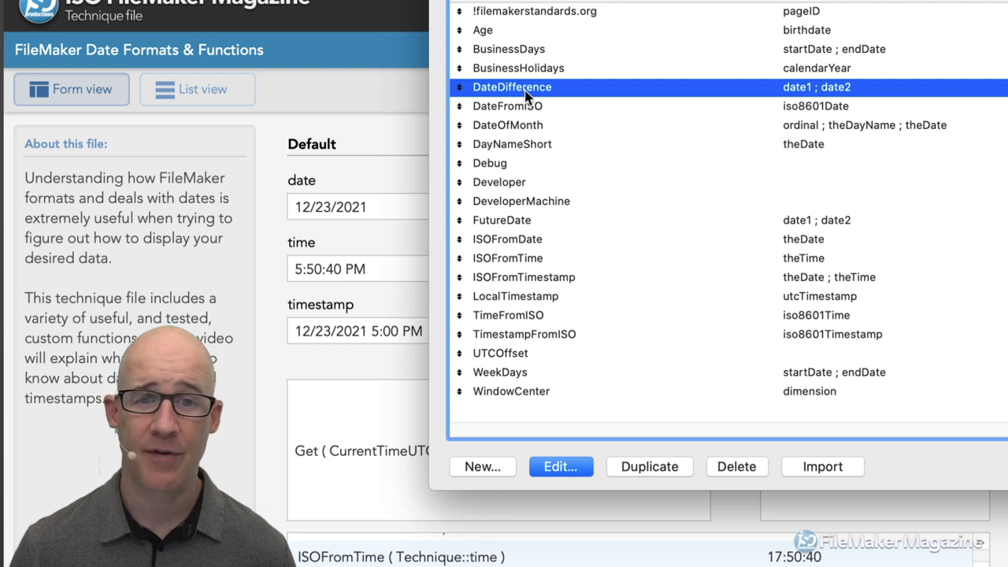
Open the DayNameShort custom function, shrink and reposition its editor, and highlight the author's name in the history comment
left_click(520, 147)
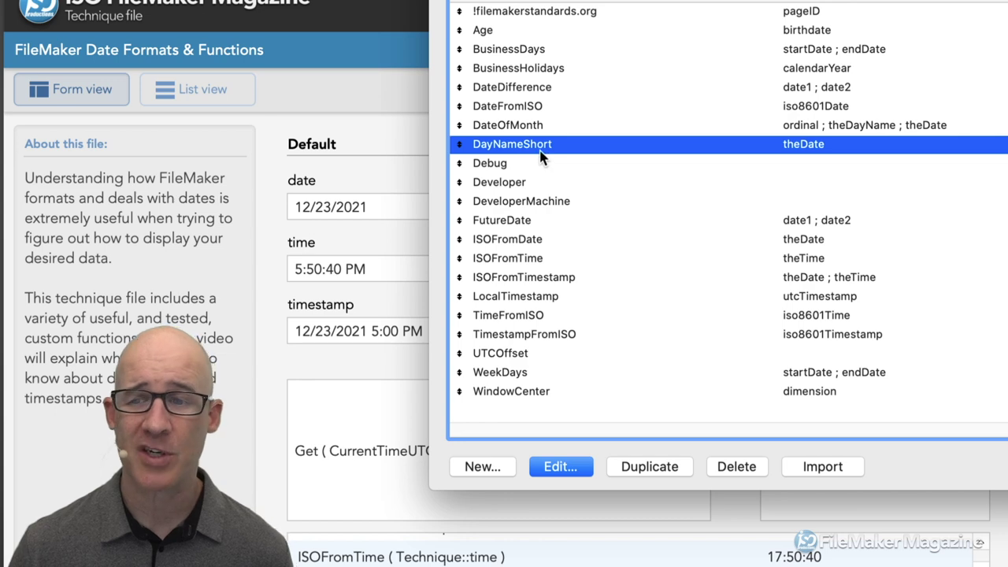
double_click(540, 154)
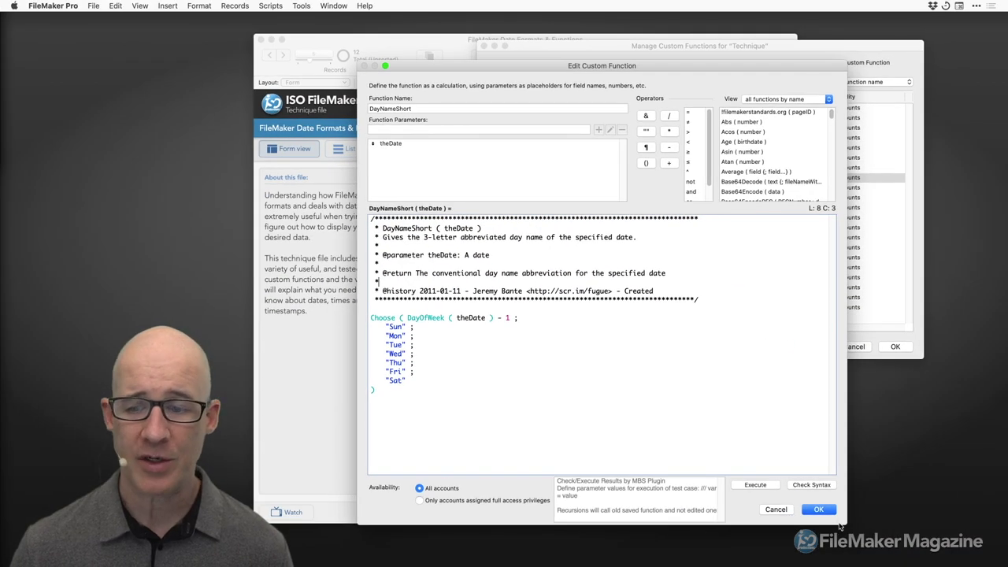
left_click_drag(841, 522, 721, 460)
left_click_drag(636, 66, 766, 30)
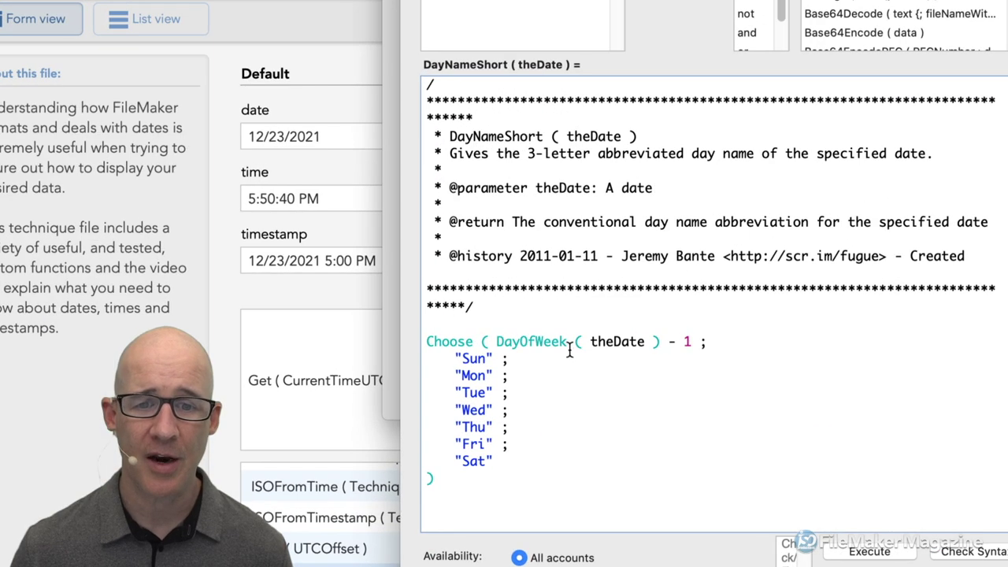
double_click(622, 265)
left_click_drag(669, 256, 684, 256)
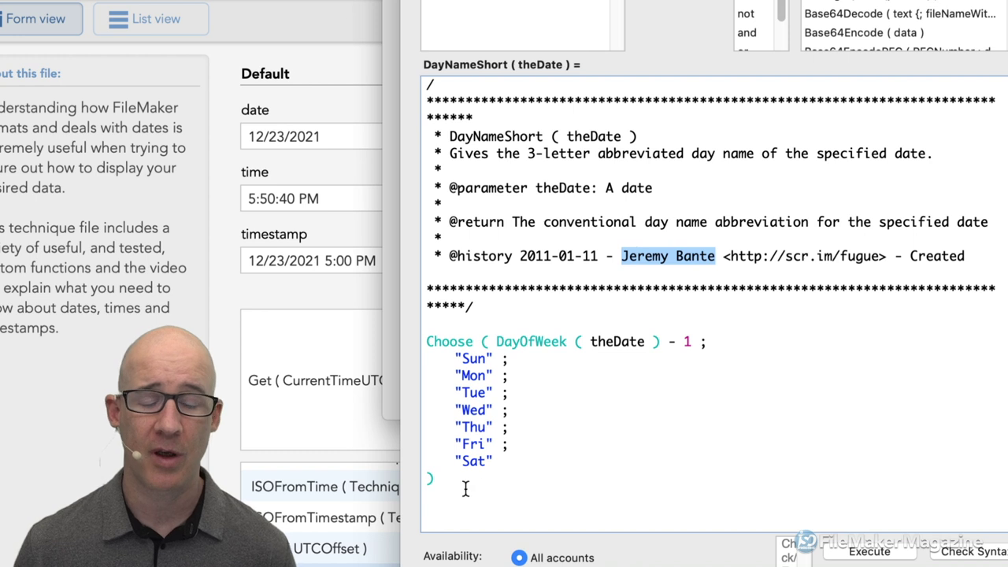
Highlight the DayNameShort Choose calculation and its Sun, Mon and Tue values, and close the function editor
left_click_drag(434, 480, 408, 344)
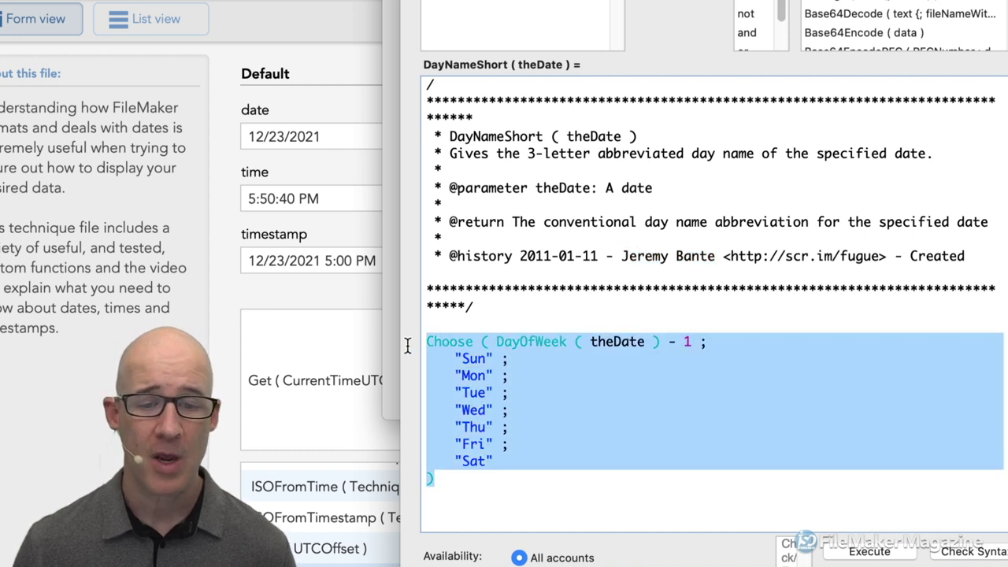
double_click(476, 359)
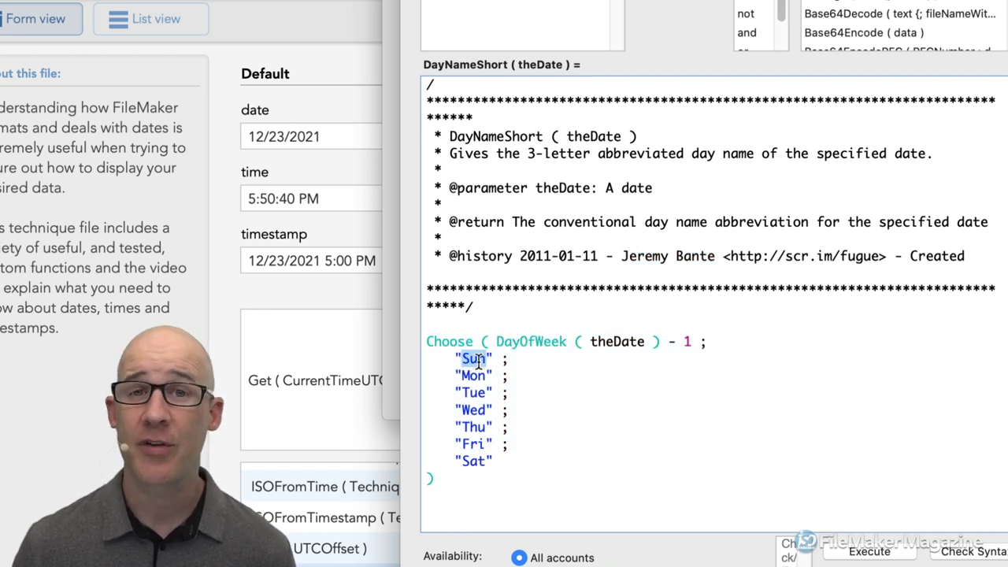
double_click(473, 375)
double_click(475, 393)
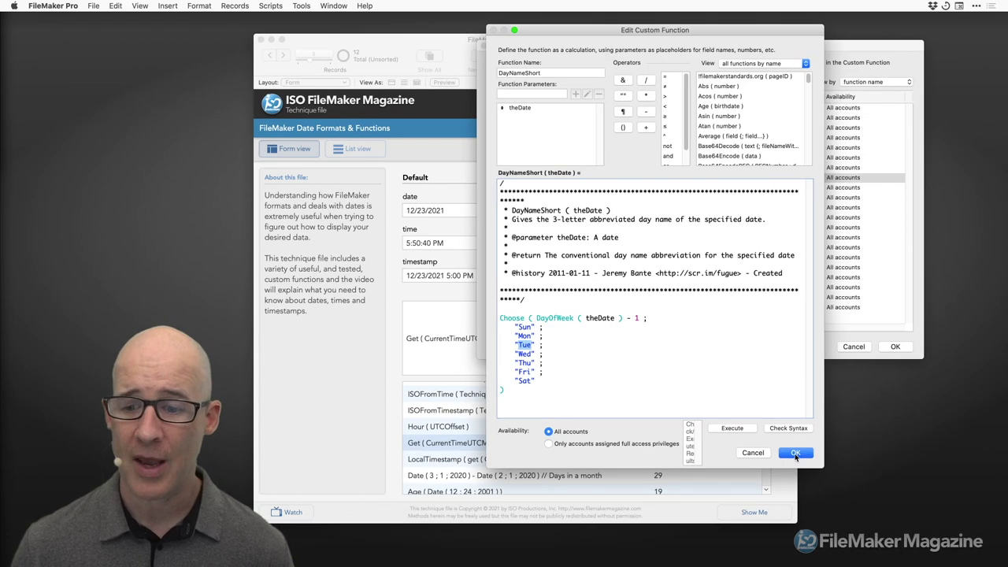
key("Escape")
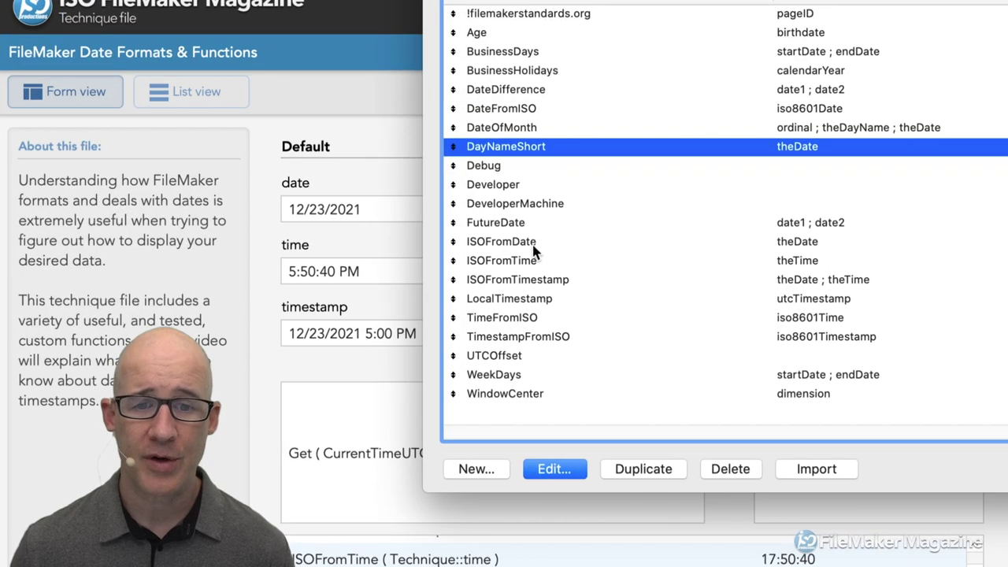
Highlight the FutureDate and WeekDays custom functions in turn, and close the custom function list
left_click(517, 219)
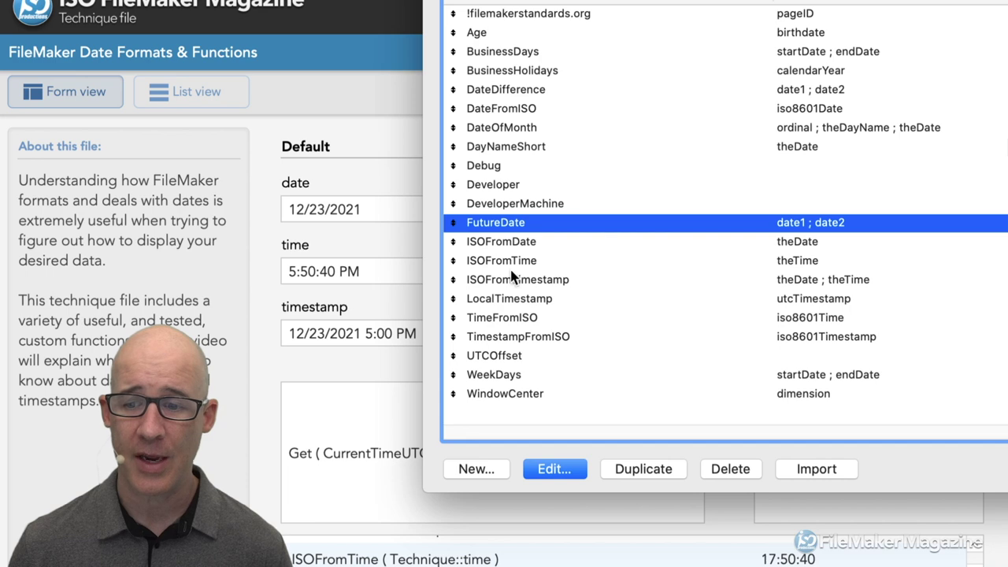
left_click(524, 376)
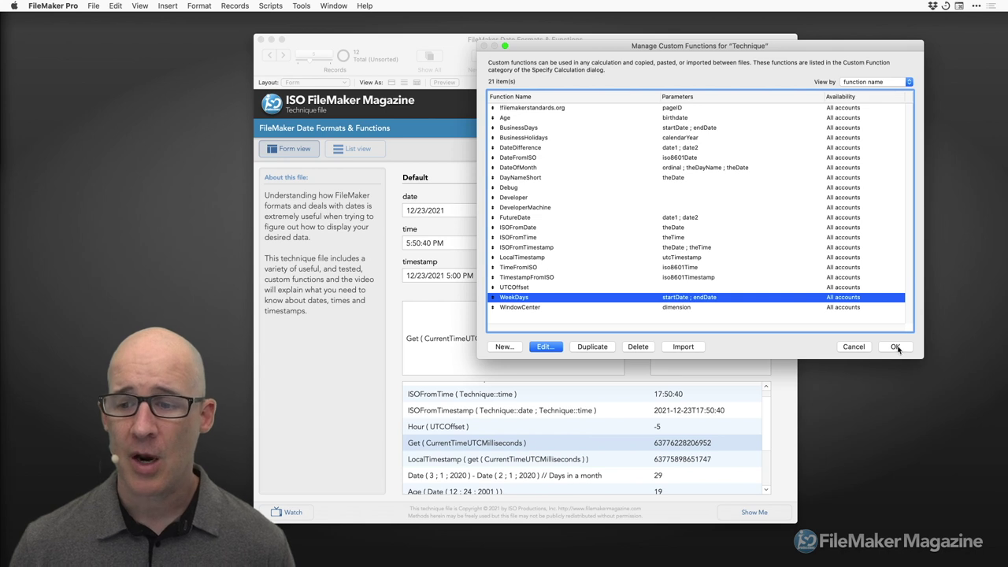
left_click(885, 346)
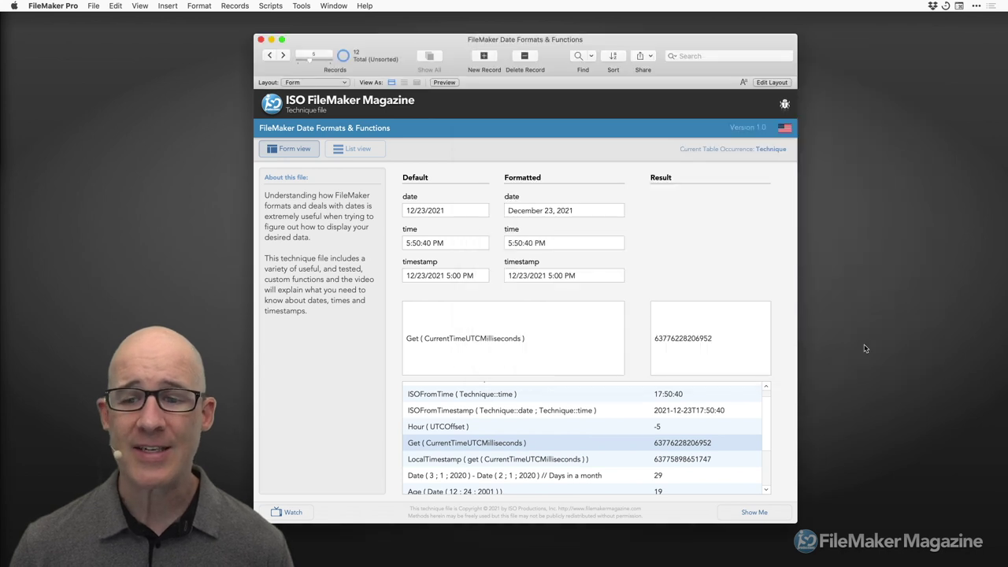
Show the DateDifference and FutureDate examples in the list of evaluated expressions
scroll(644, 431, "down", 3)
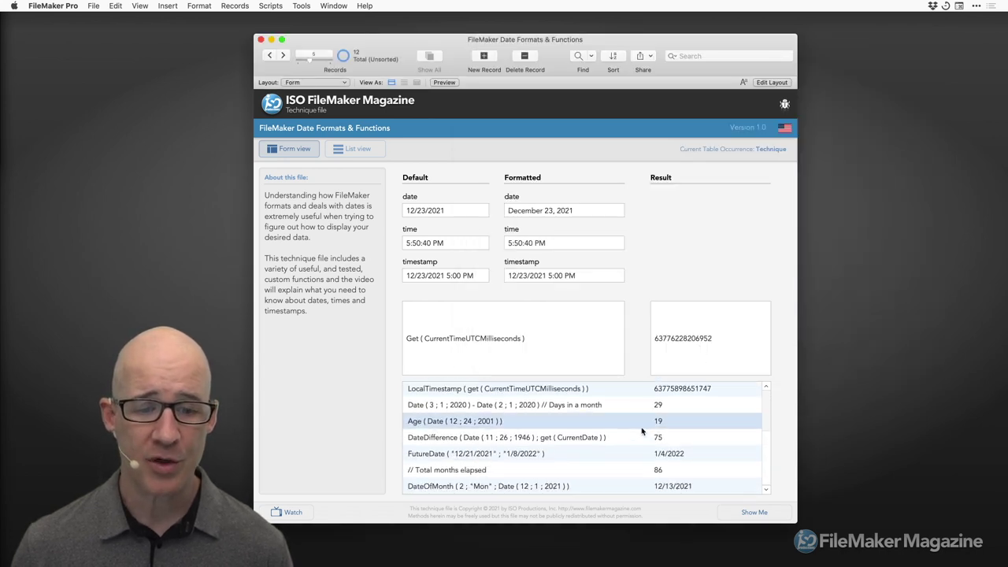
left_click(517, 439)
left_click(505, 455)
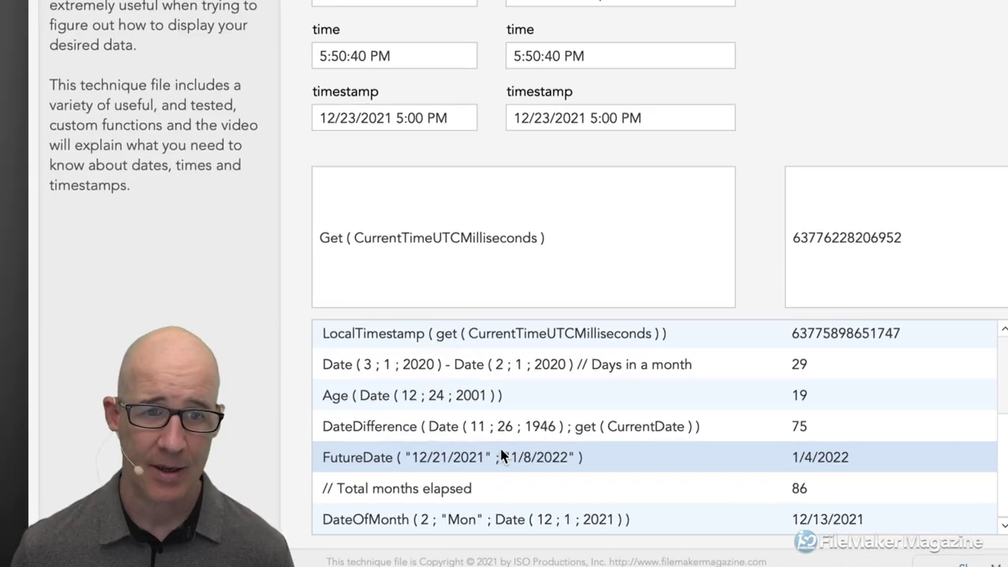
Switch the form to Layout mode and select the large evaluate field
left_click(576, 226)
key("Home")
key("super+l")
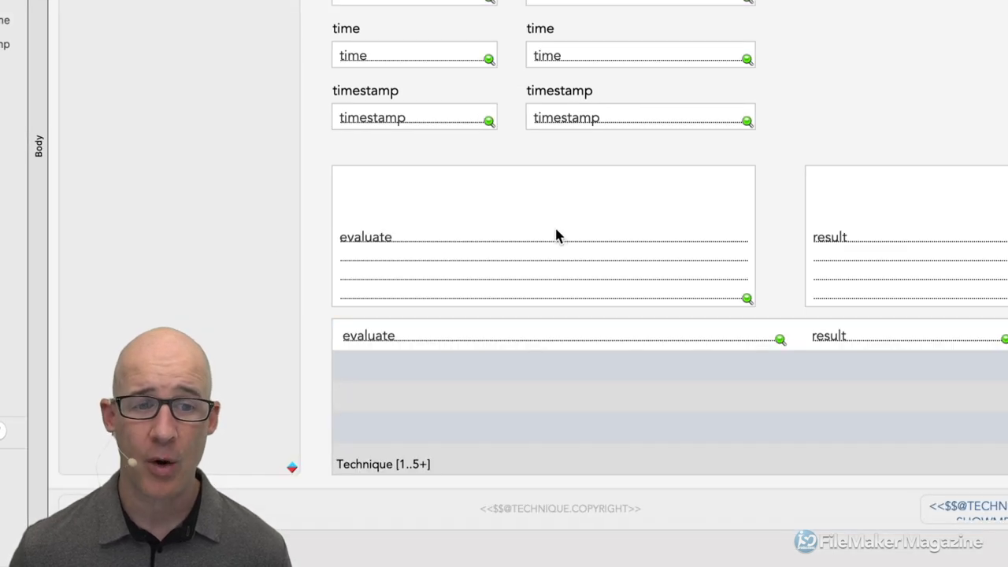
left_click(555, 228)
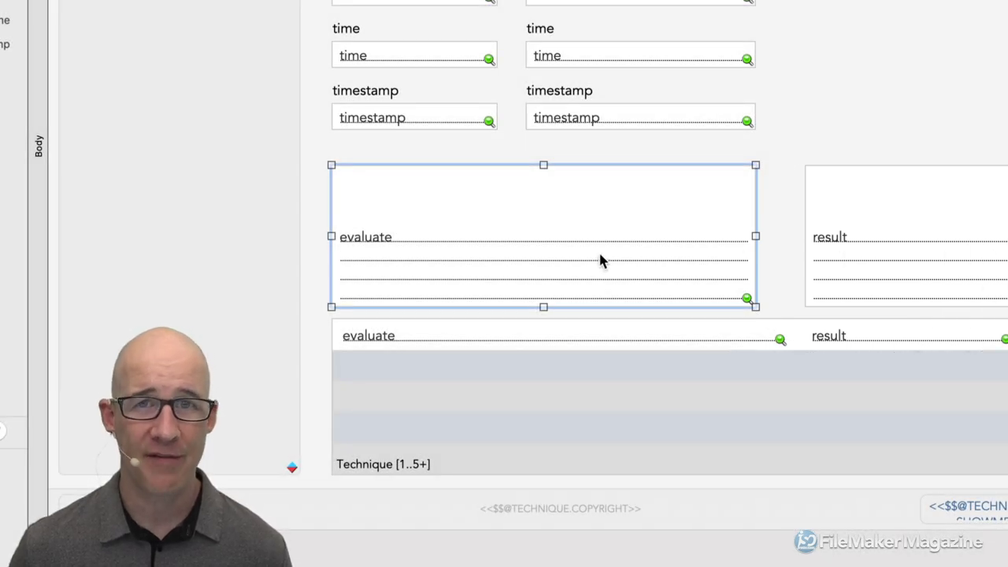
Examine the result field's calculation in the Technique table's field definitions, close them, and return to the example list in Browse mode
key("super+shift+d")
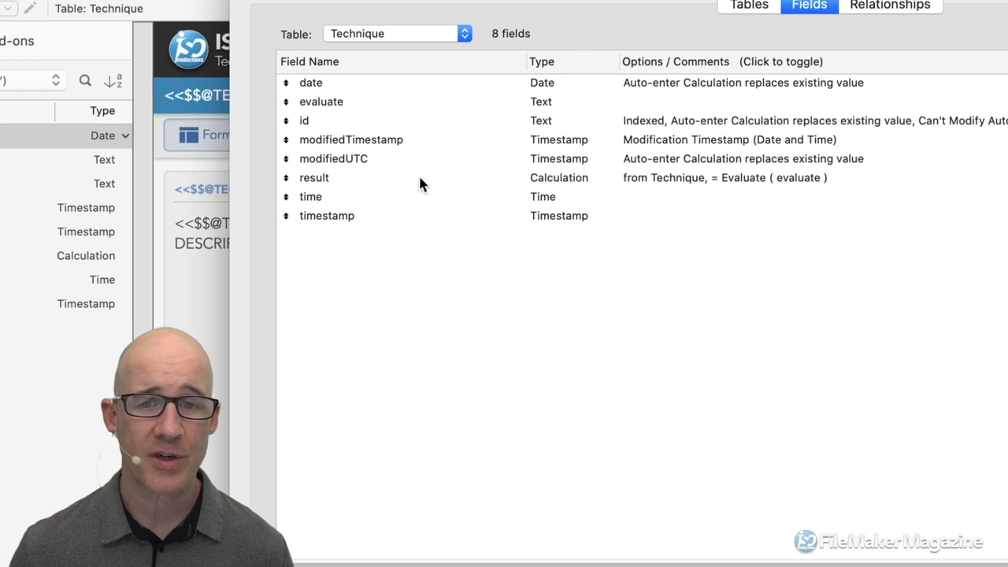
left_click(410, 172)
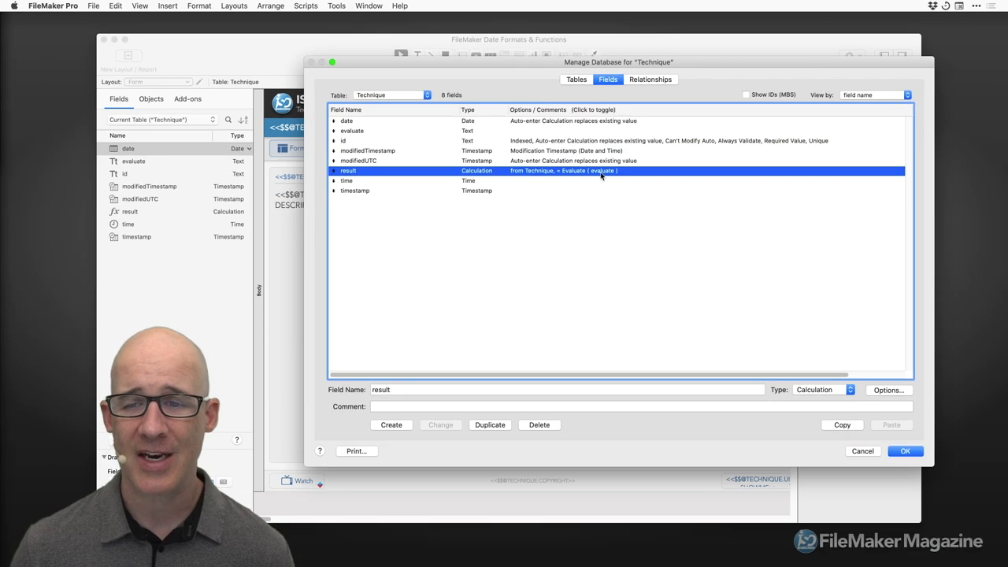
left_click(906, 451)
key("super+b")
scroll(631, 385, "down", 5)
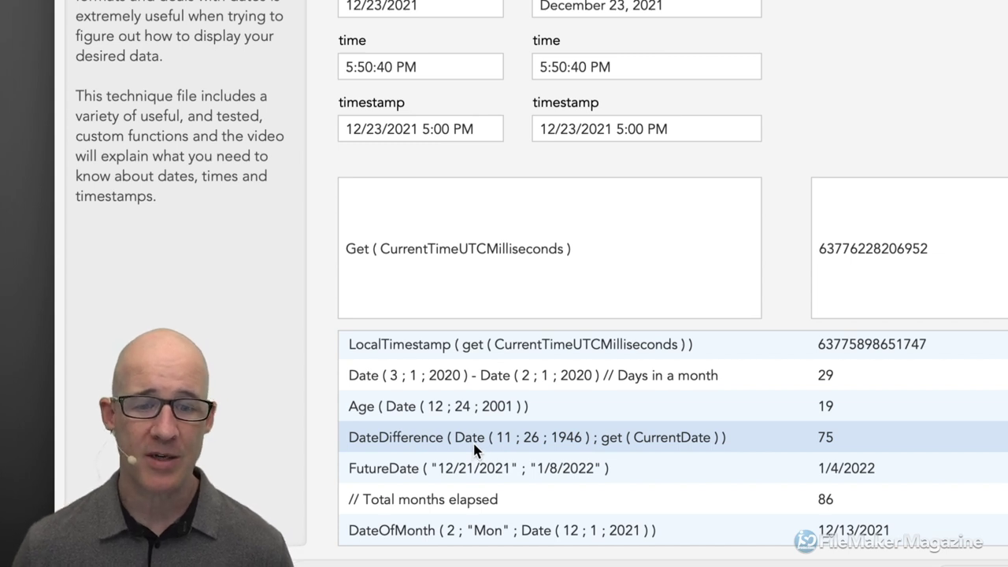
Show the Age example in the form, open the Age custom function, and widen its editing window so the formula lines fit
left_click(486, 410)
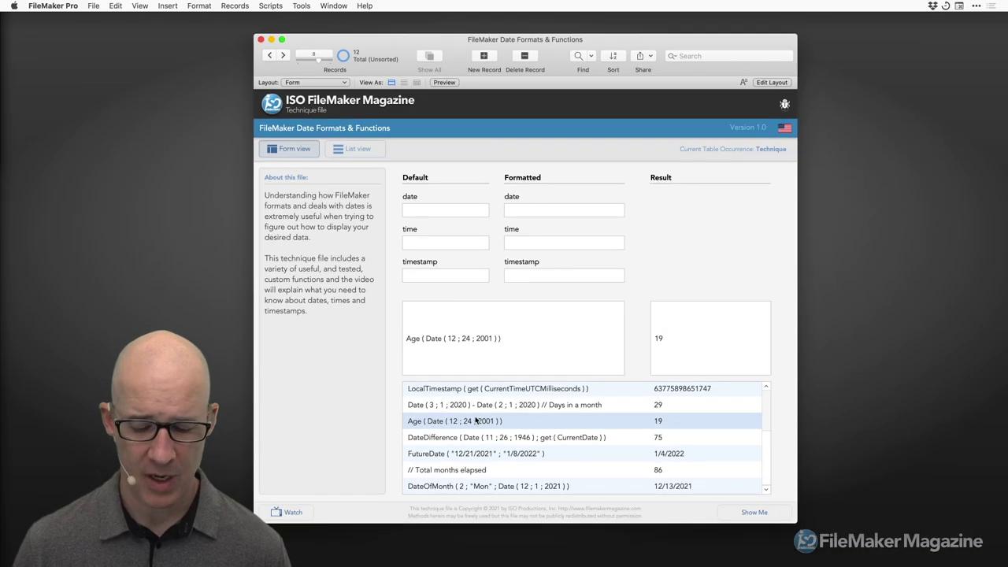
double_click(530, 119)
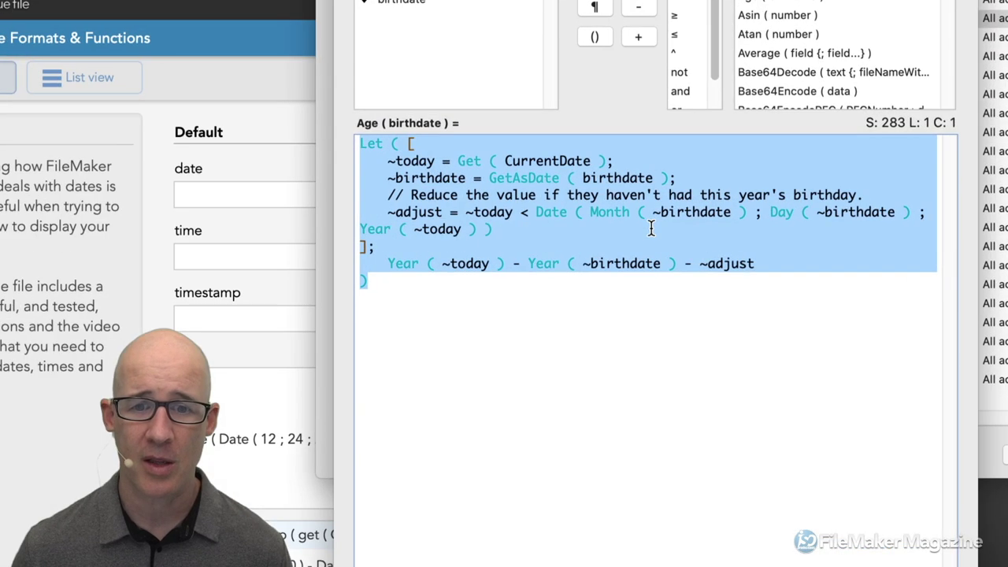
left_click(591, 270)
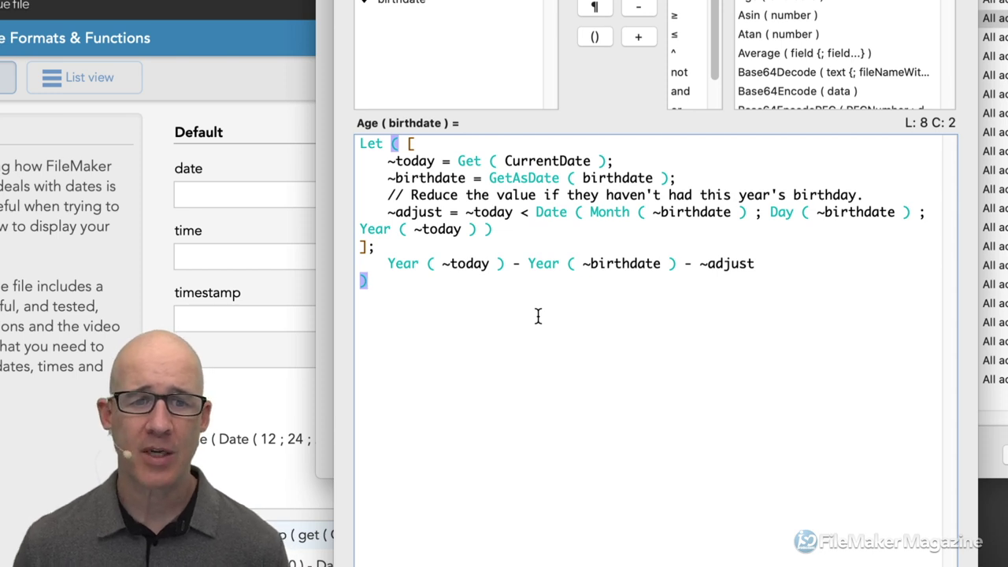
left_click_drag(332, 265, 93, 262)
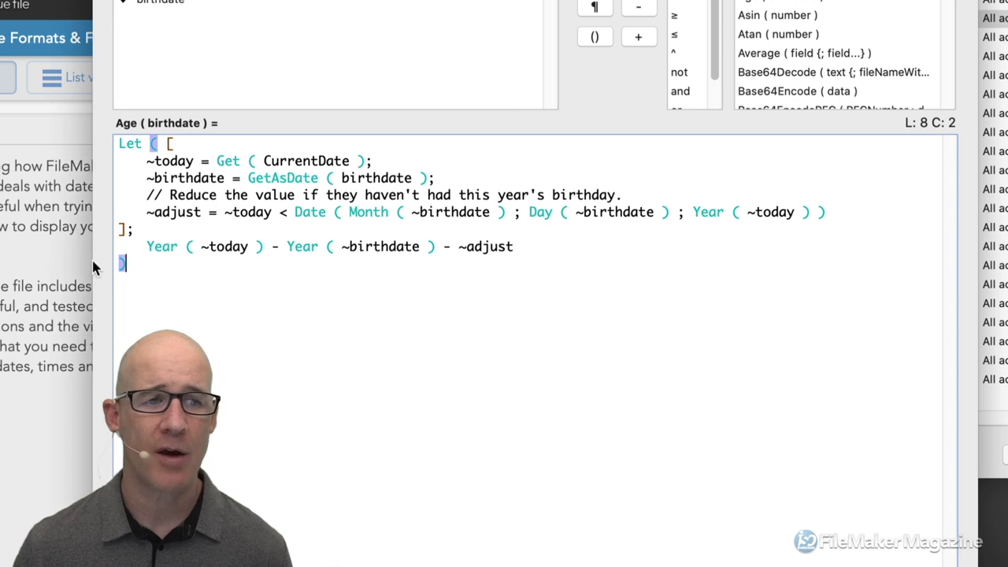
Highlight Get ( CurrentDate ), GetAsDate and the birthdate parameter in the Age function's ~today and ~birthdate definitions
left_click_drag(217, 161, 364, 161)
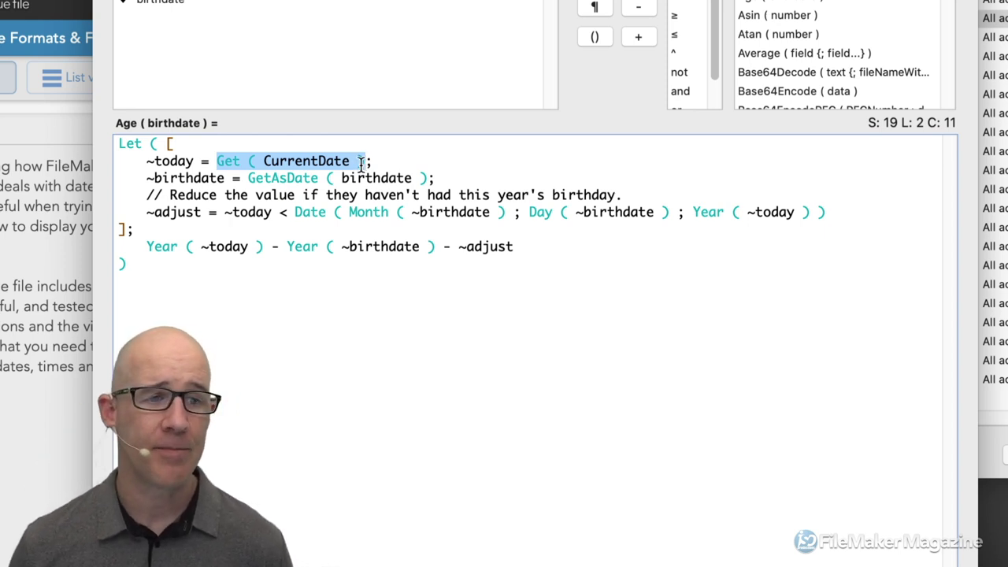
left_click_drag(248, 178, 323, 179)
double_click(358, 178)
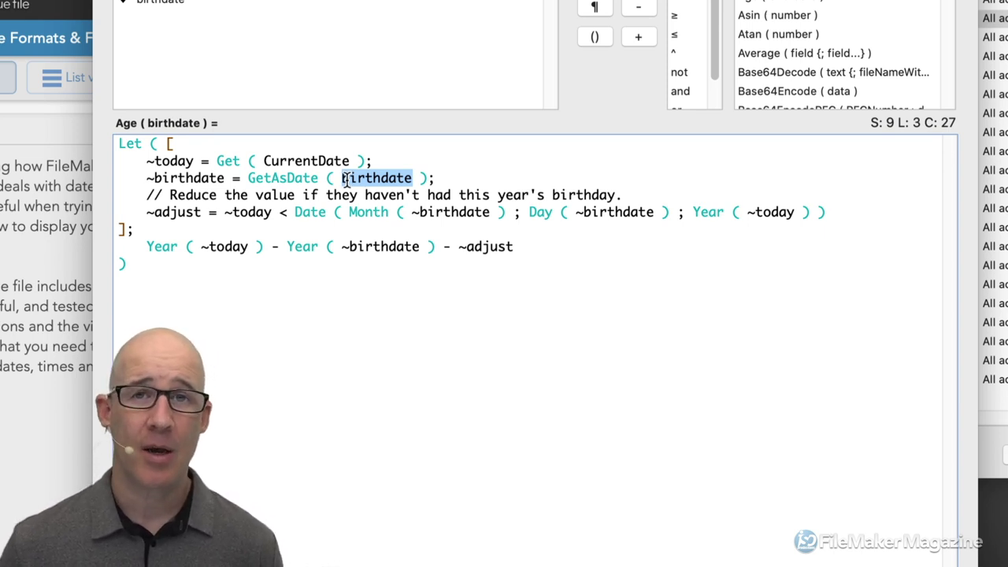
double_click(279, 180)
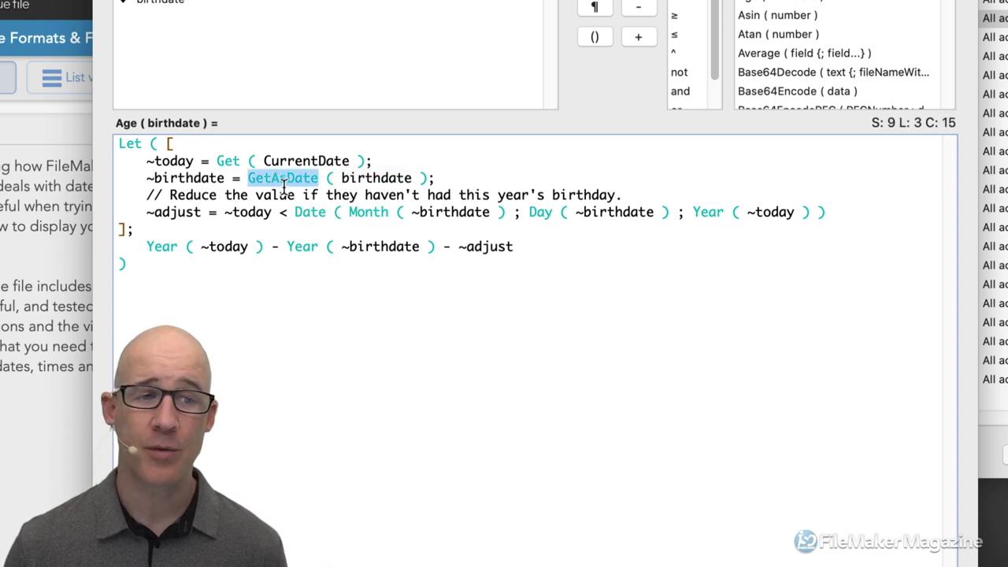
left_click_drag(217, 162, 365, 172)
double_click(365, 177)
left_click(364, 177)
double_click(365, 177)
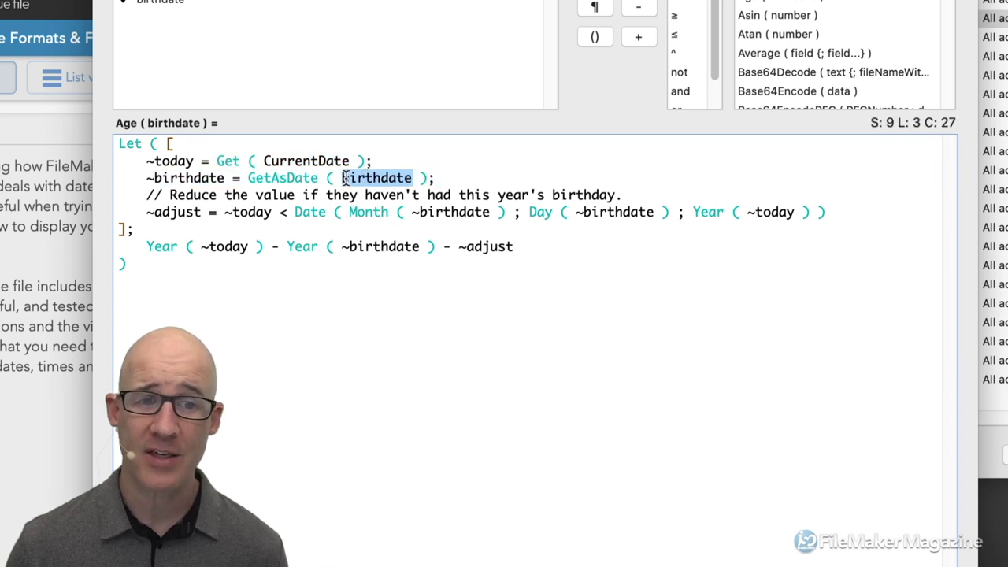
double_click(297, 178)
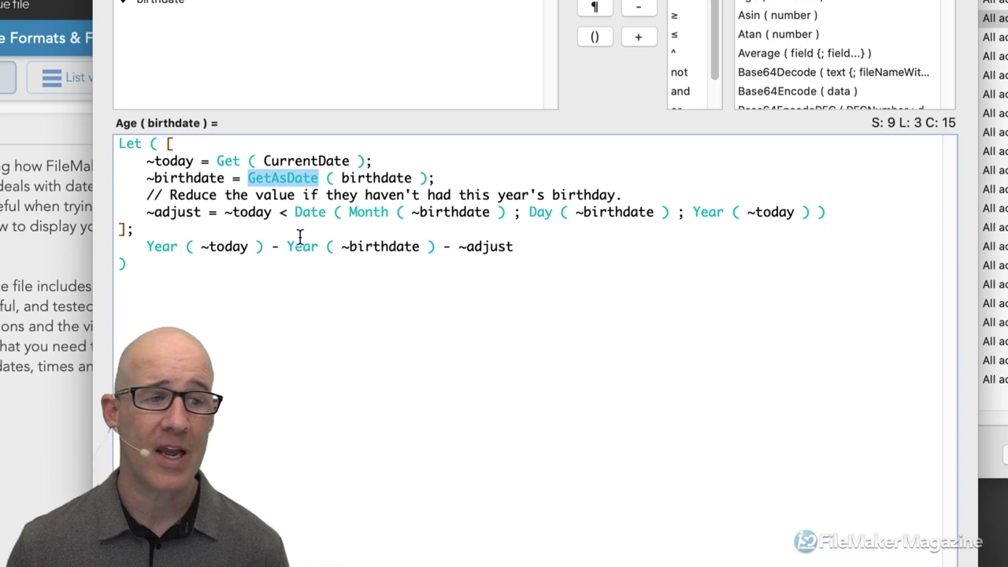
Highlight the ~adjust variable and the Month, Day and Year parts of its date comparison in the Age function
left_click(147, 213)
left_click_drag(148, 213, 202, 213)
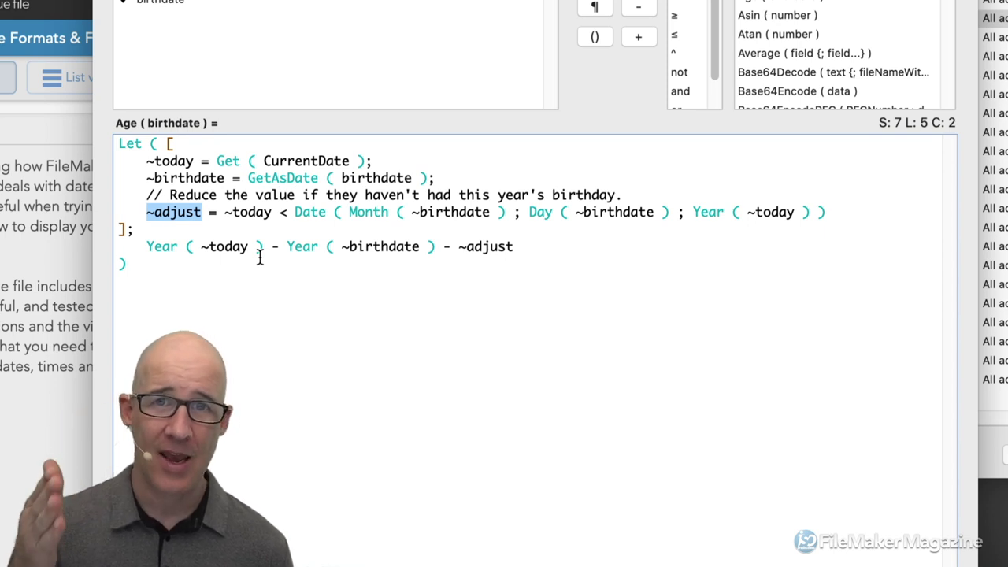
left_click_drag(225, 212, 730, 213)
double_click(533, 214)
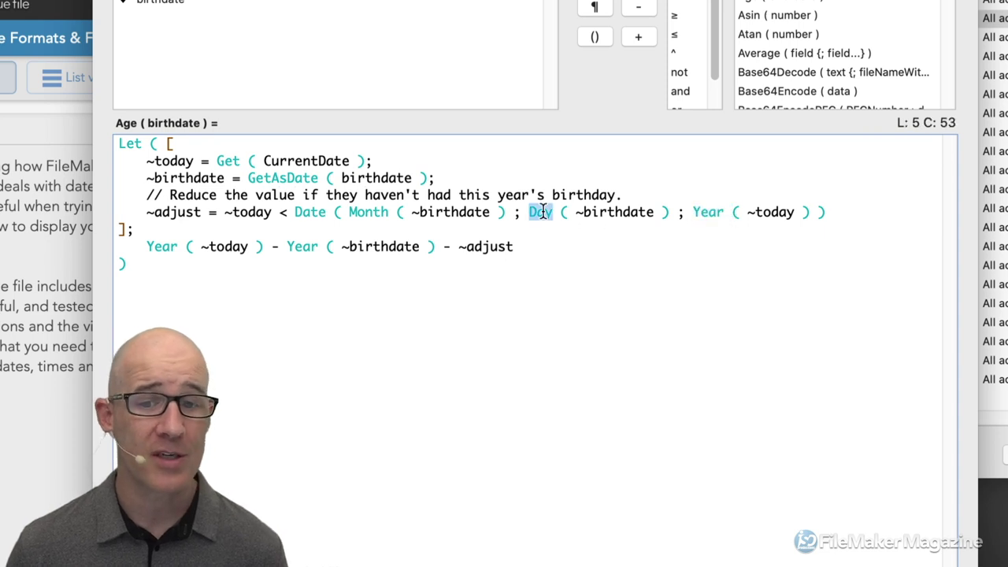
double_click(352, 212)
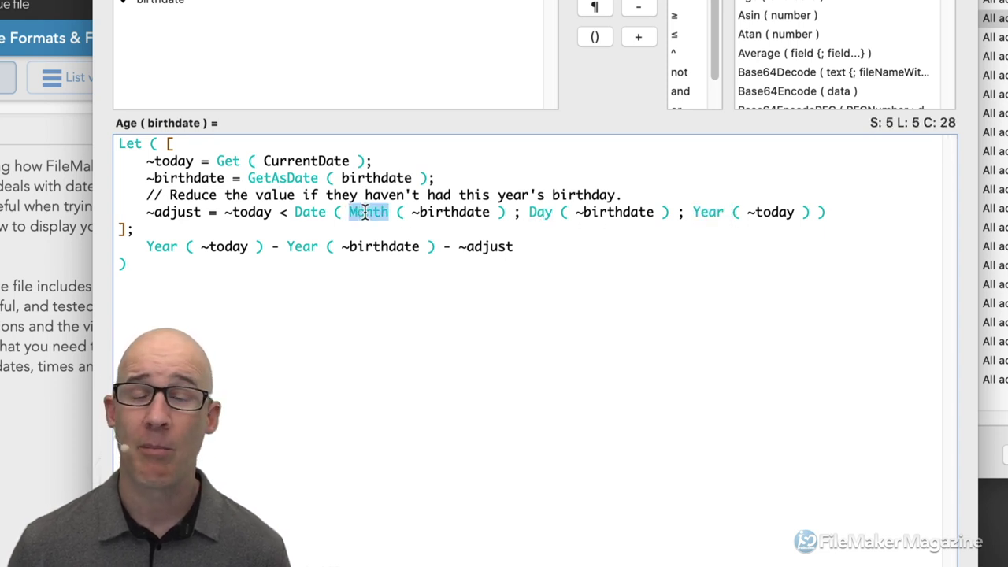
double_click(542, 212)
double_click(612, 213)
double_click(469, 213)
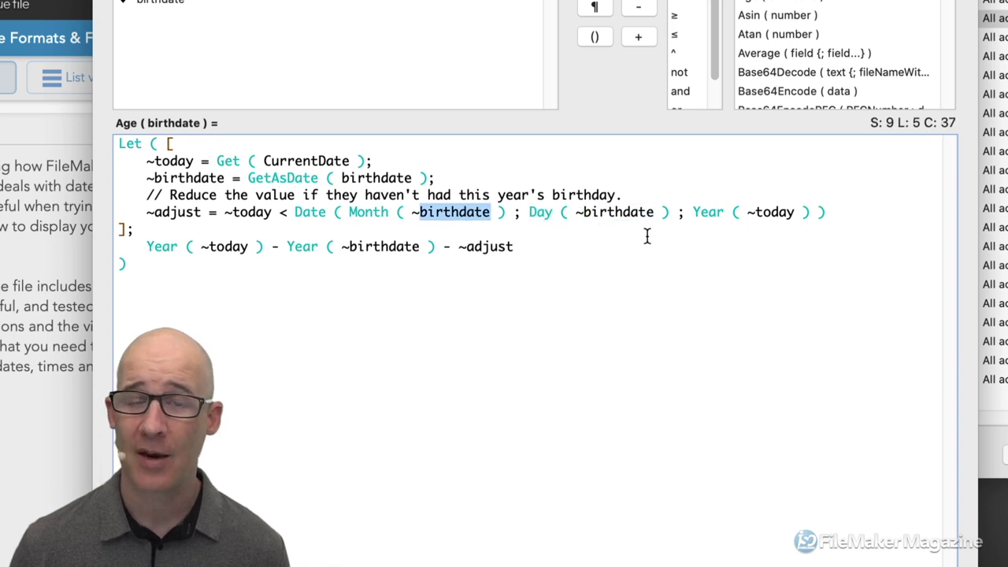
double_click(711, 212)
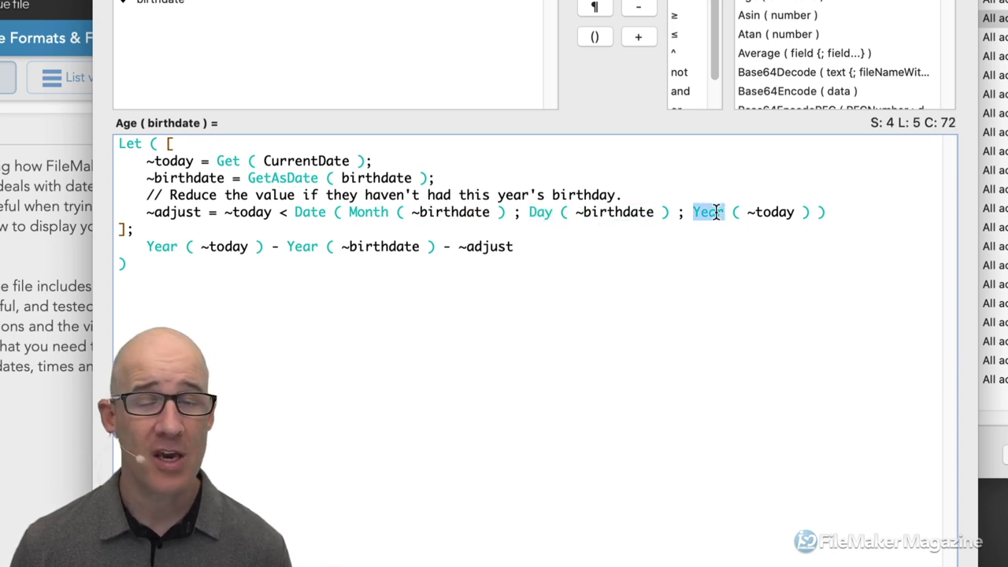
double_click(780, 211)
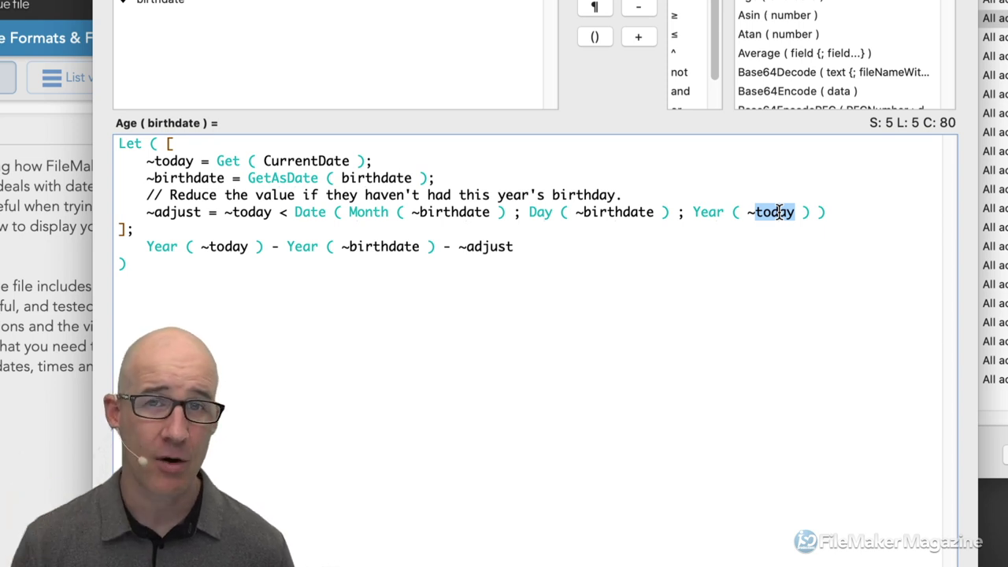
Highlight ~adjust and the parts of the Age function's final expression, from Year ( ~today ) through the subtraction of ~adjust
double_click(178, 211)
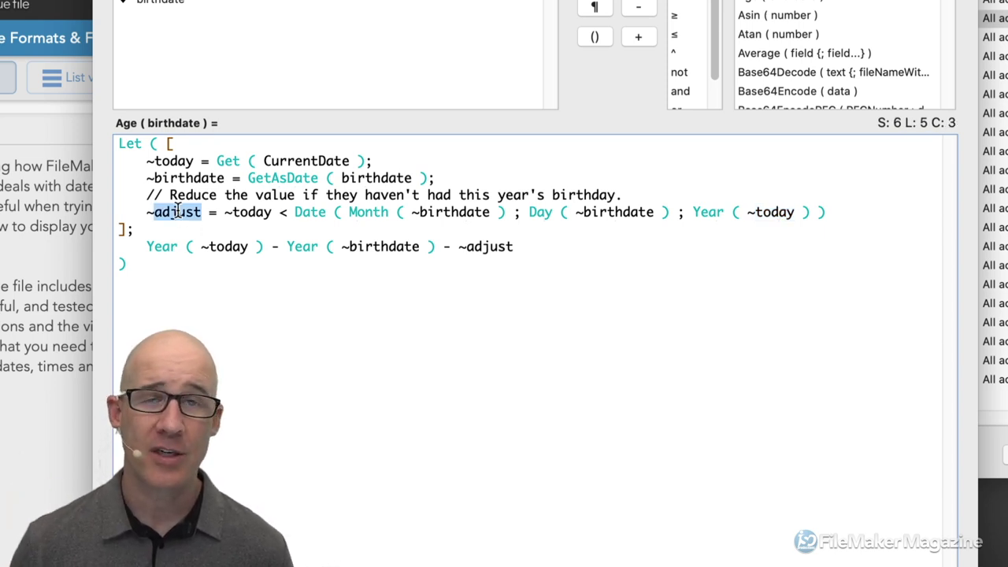
double_click(161, 246)
double_click(225, 245)
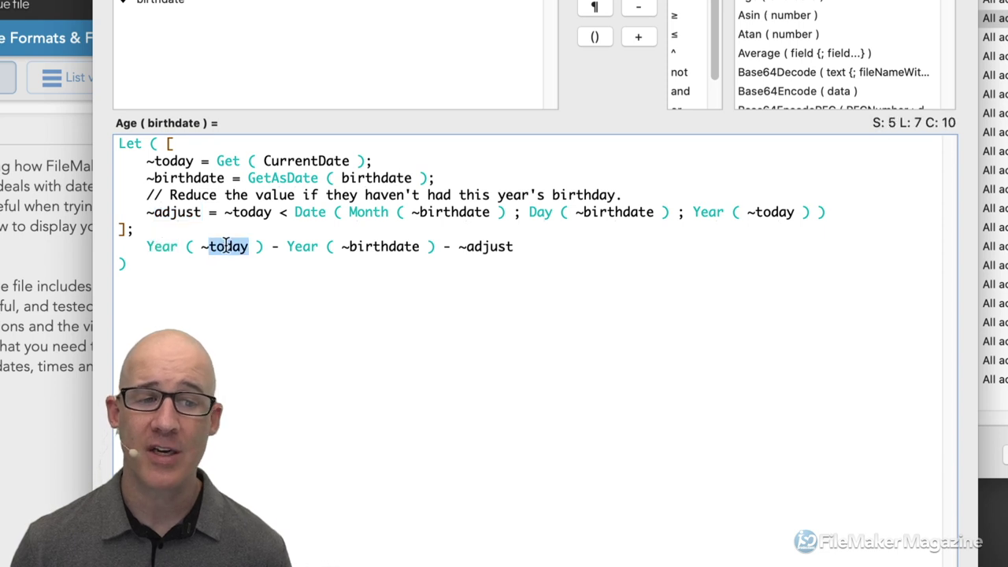
double_click(369, 247)
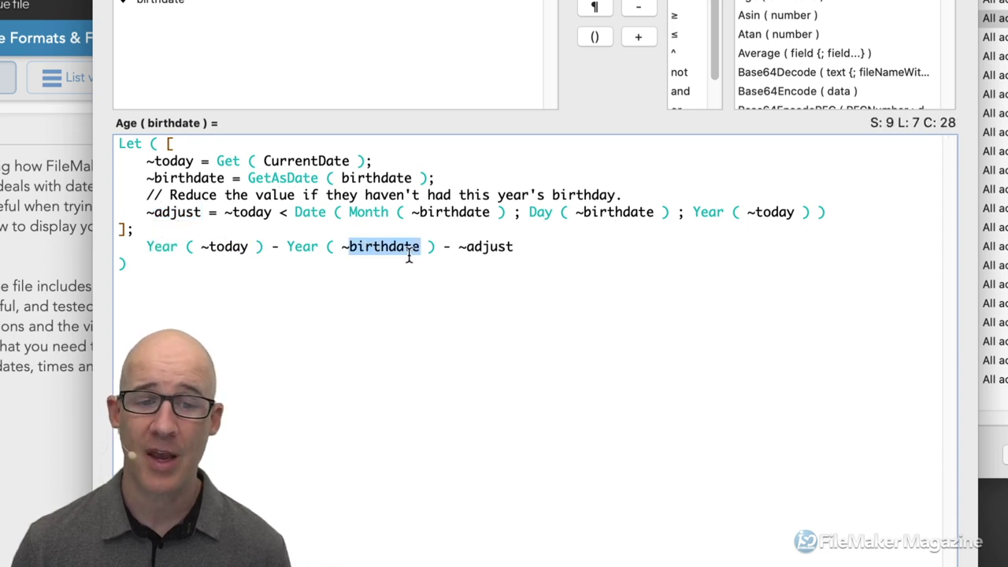
left_click_drag(441, 246, 517, 248)
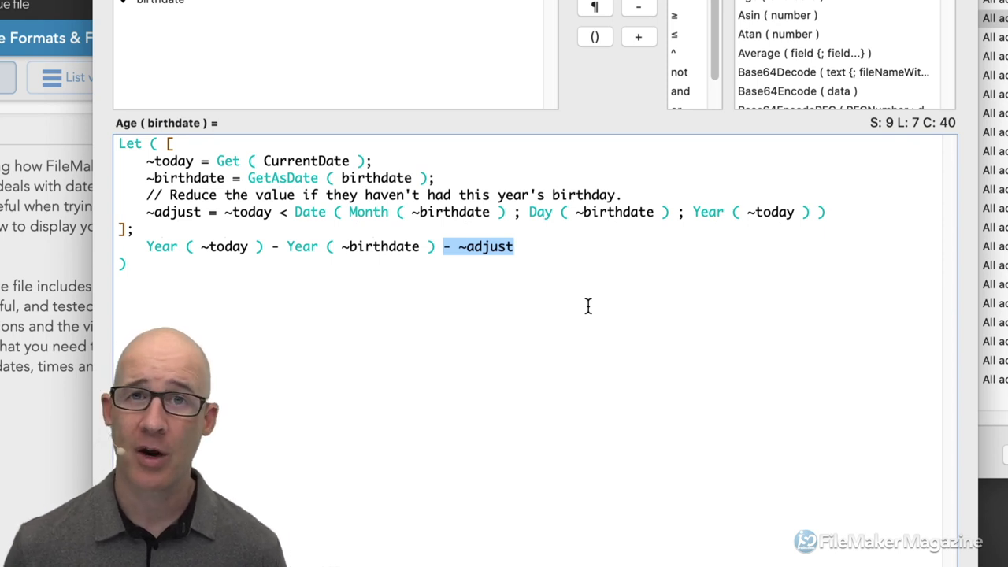
Highlight the Age function's Let formula, and close the function editor and the custom function list
left_click_drag(607, 263, 137, 148)
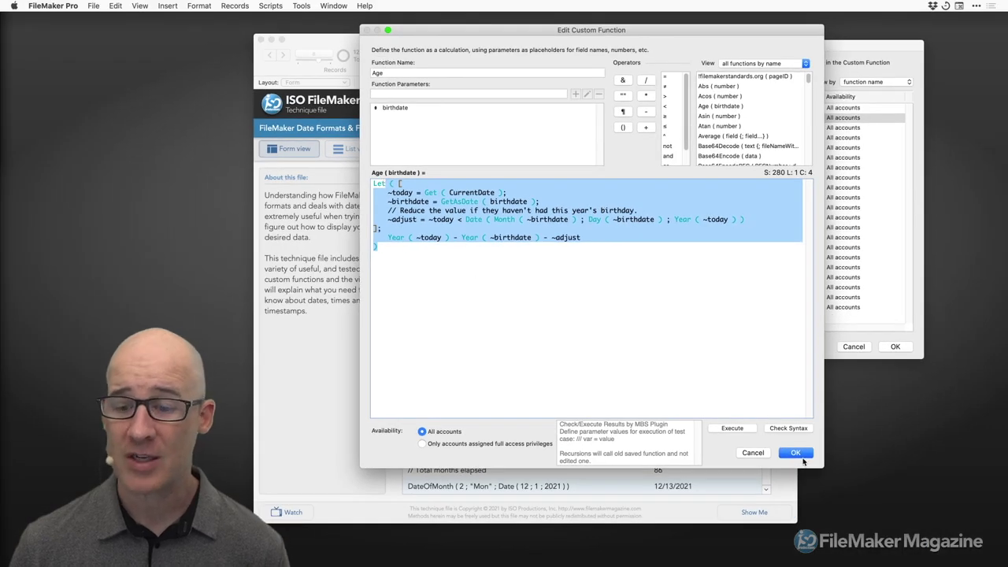
left_click(794, 453)
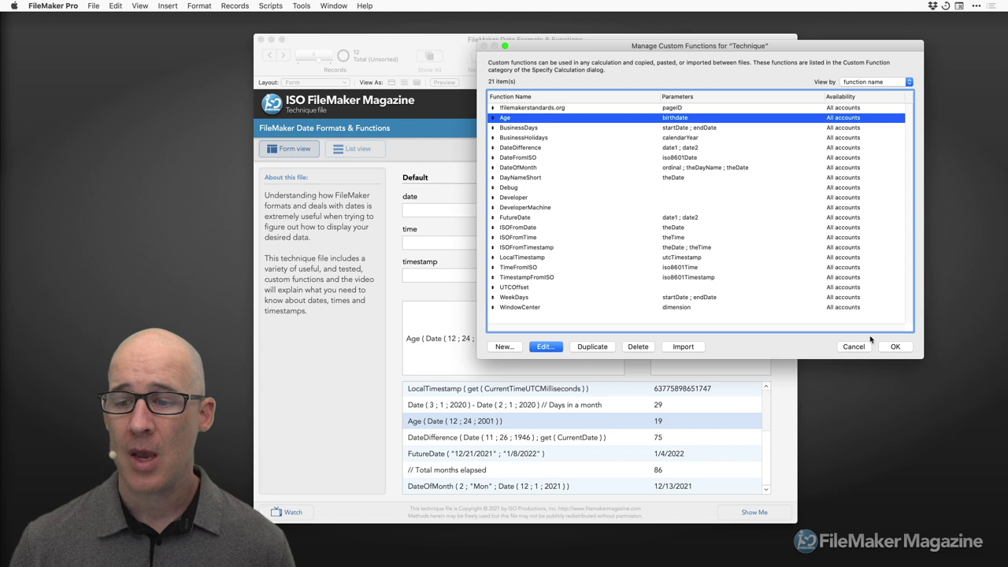
left_click(896, 347)
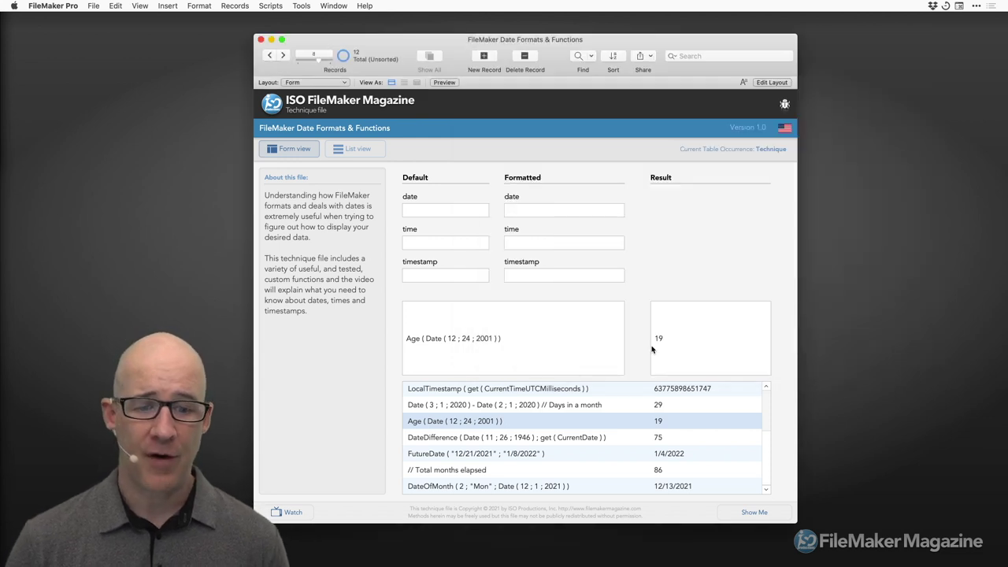
Show the DateDifference example in the form and open the DateDifference custom function
left_click(485, 439)
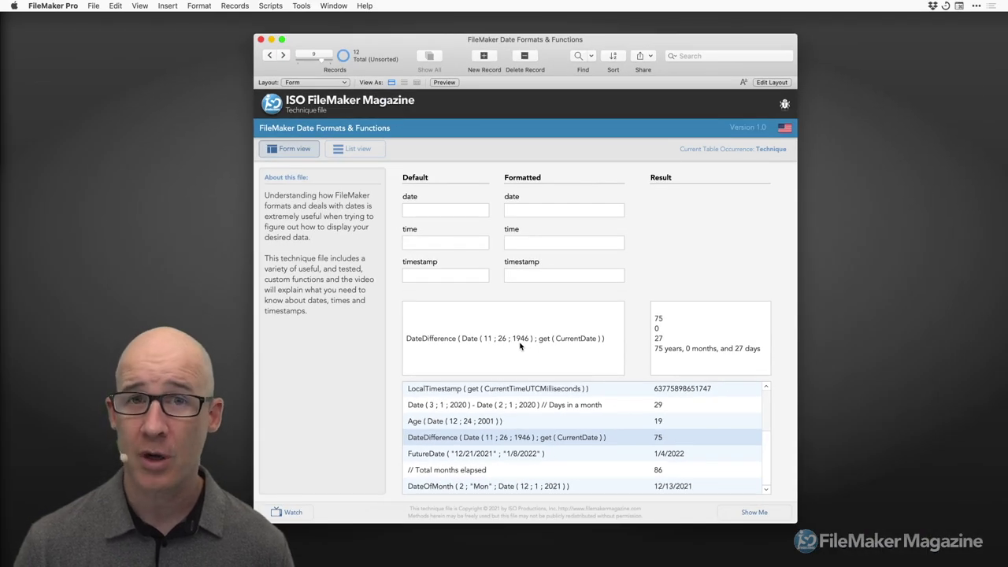
key("super+shift+f")
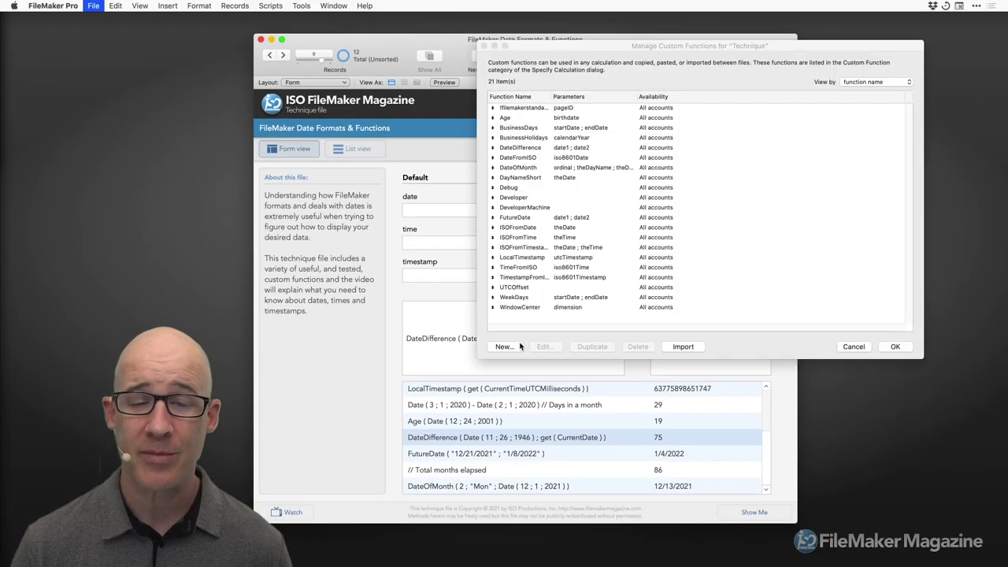
double_click(534, 150)
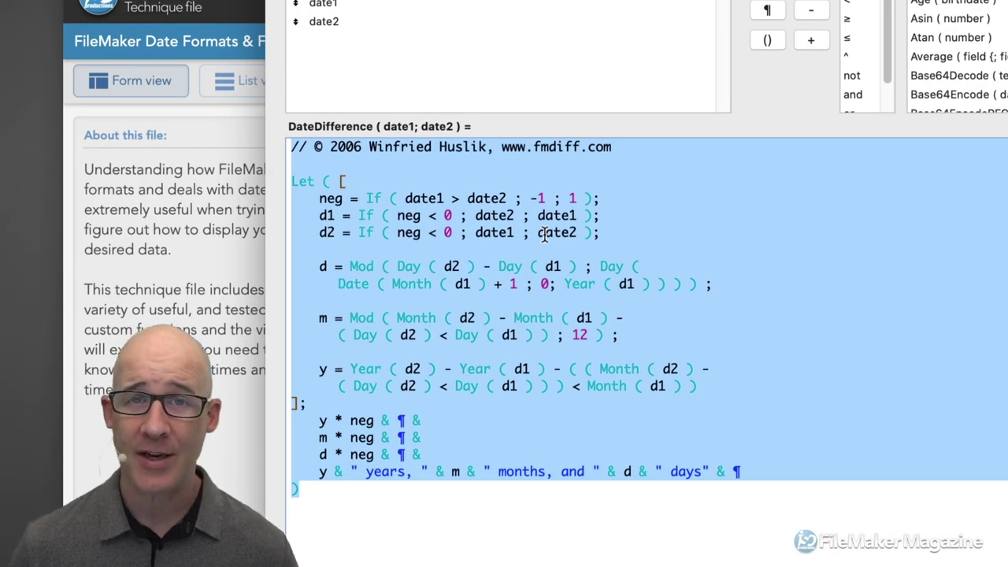
Highlight the author's name and the year 2006 in the DateDifference function's copyright comment
double_click(394, 148)
left_click(466, 150)
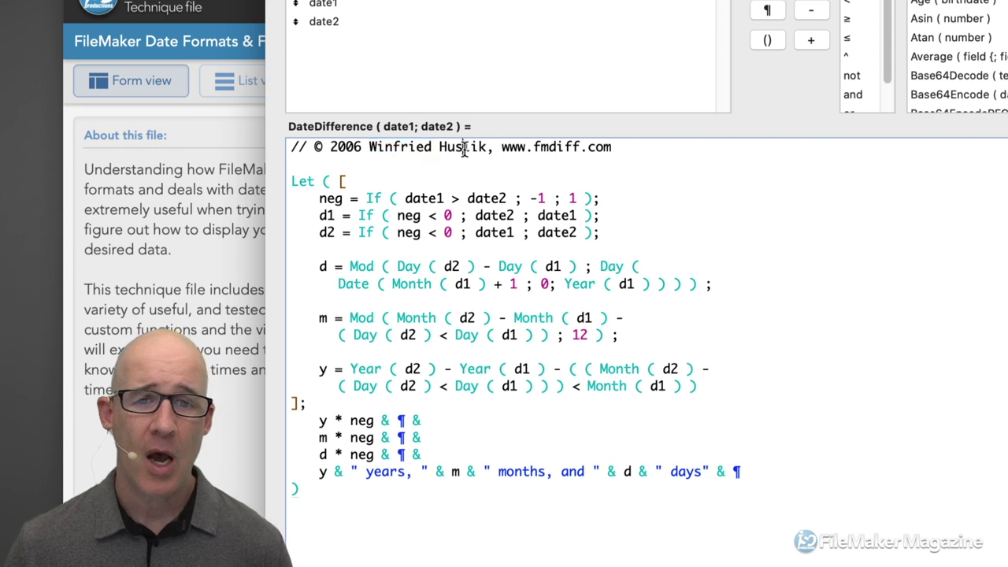
double_click(466, 148)
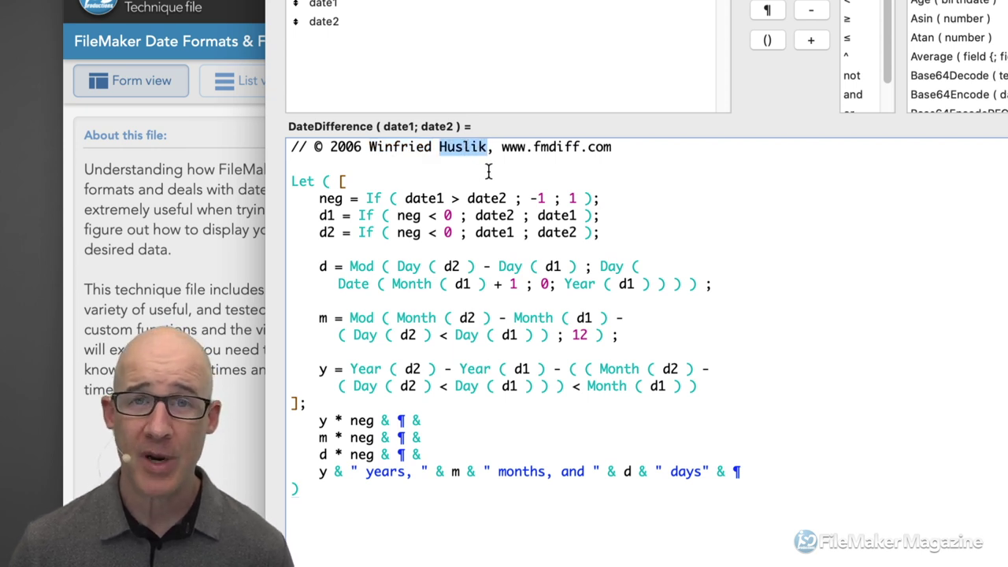
double_click(346, 148)
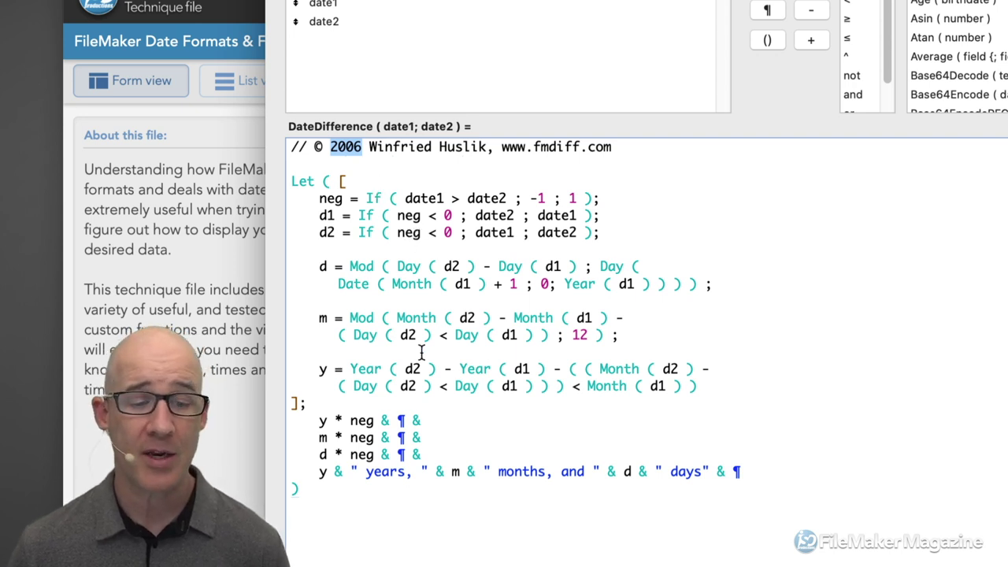
Highlight the entire Let calculation of DateDifference, and close the function editor and the custom function list
left_click_drag(391, 505, 271, 169)
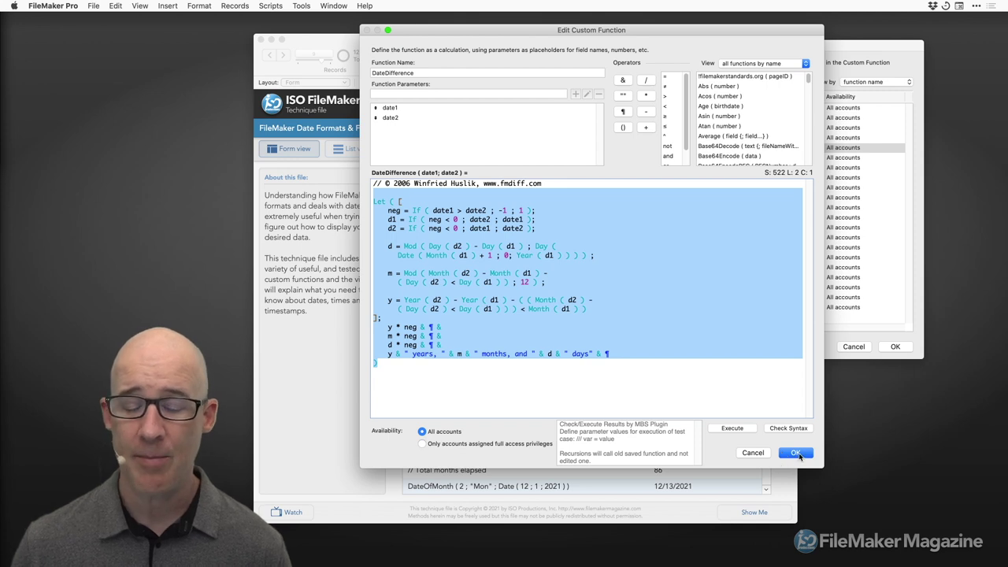
left_click(797, 455)
left_click(895, 350)
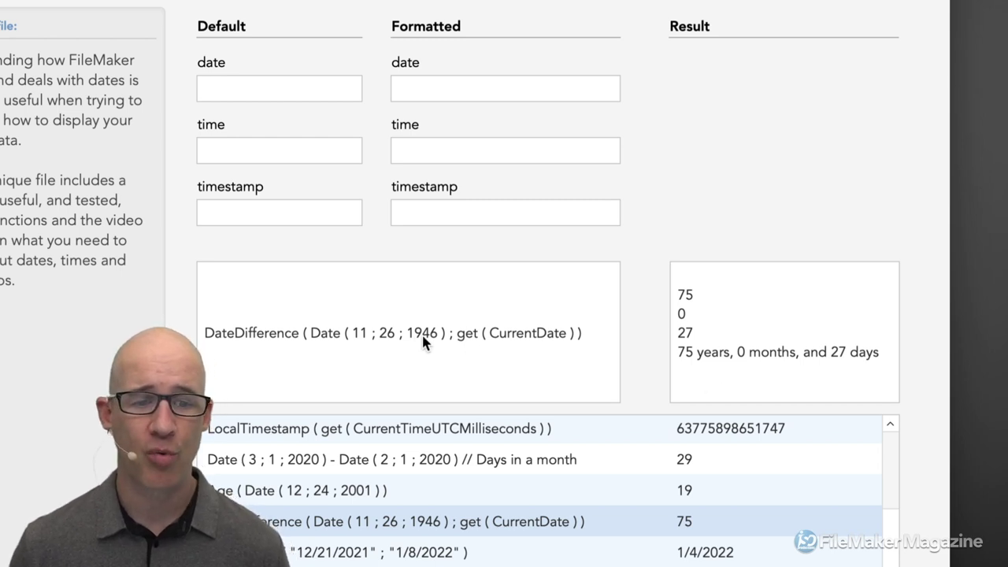
Highlight the DateDifference function name and its two date arguments in the example expression, and place the cursor in the result field
left_click(262, 332)
double_click(263, 333)
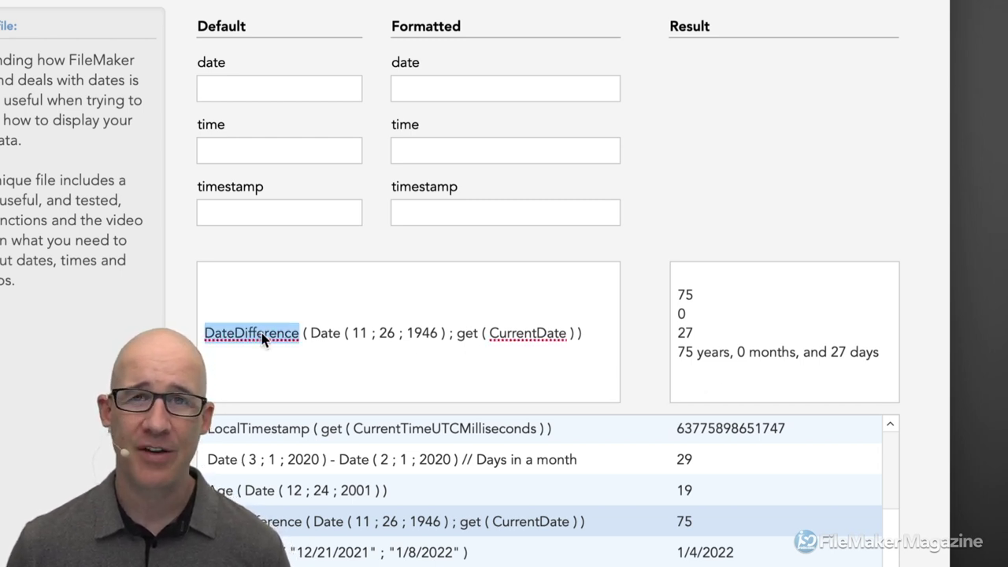
left_click_drag(311, 334, 576, 334)
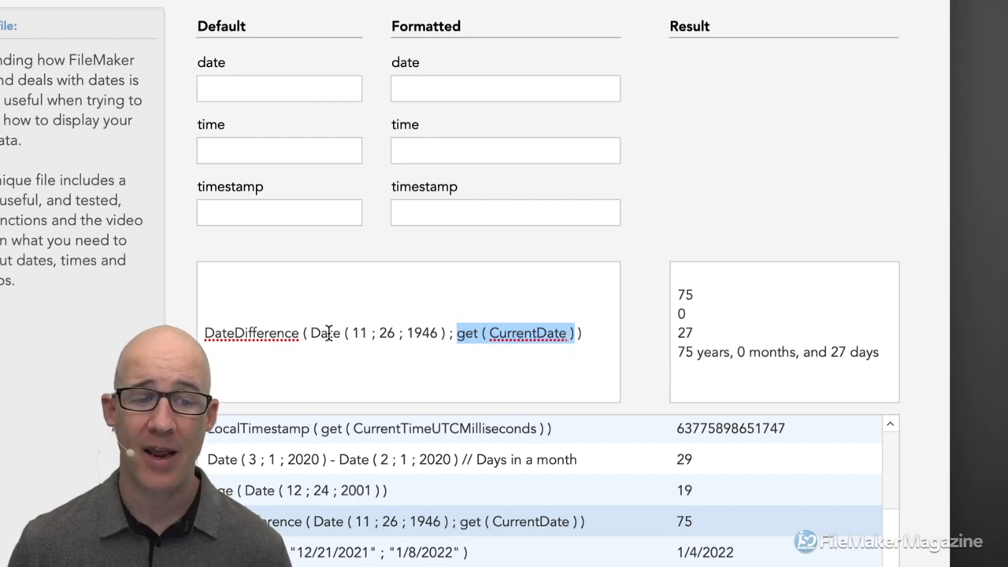
left_click_drag(312, 333, 404, 338)
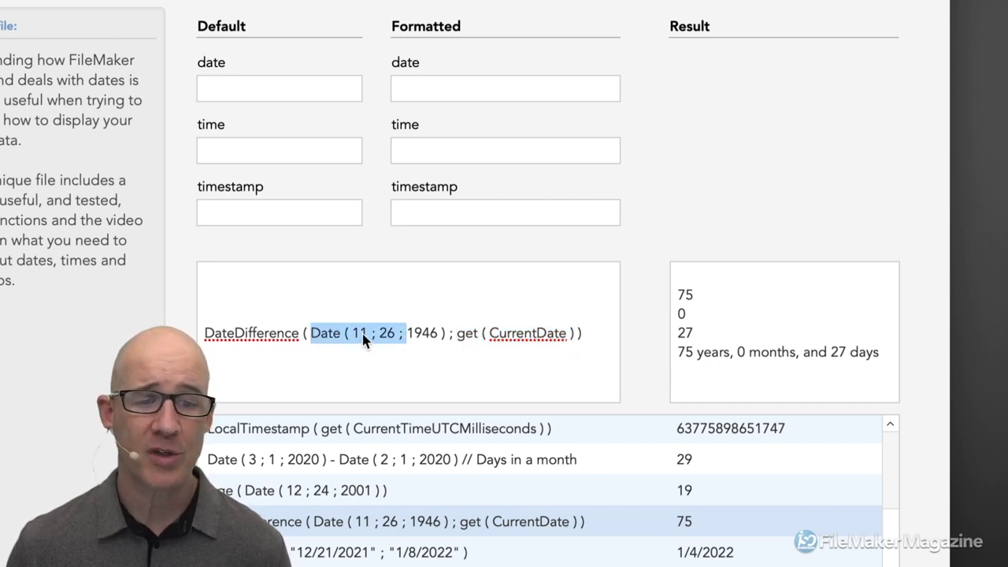
double_click(360, 333)
double_click(424, 334)
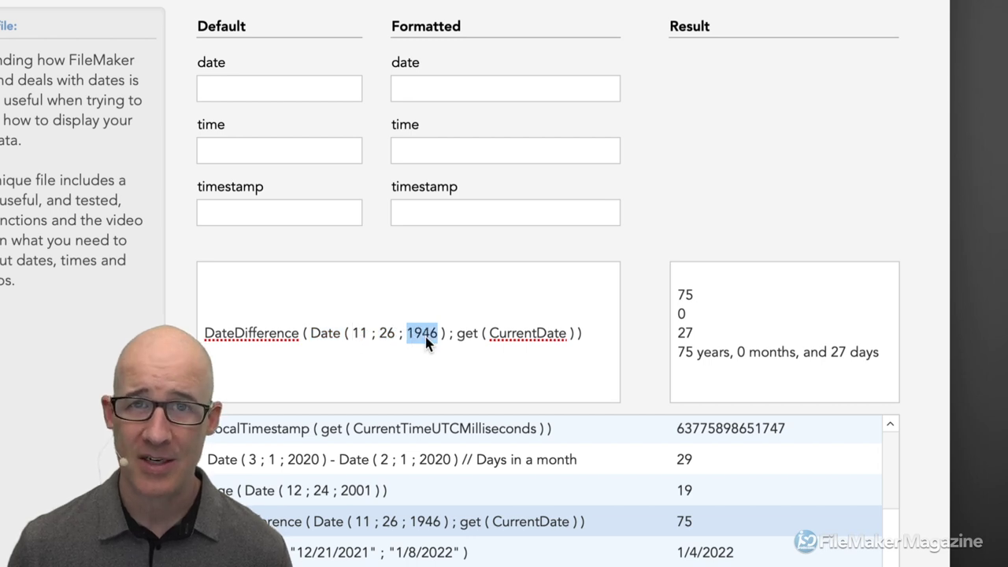
left_click_drag(456, 334, 573, 334)
left_click(695, 302)
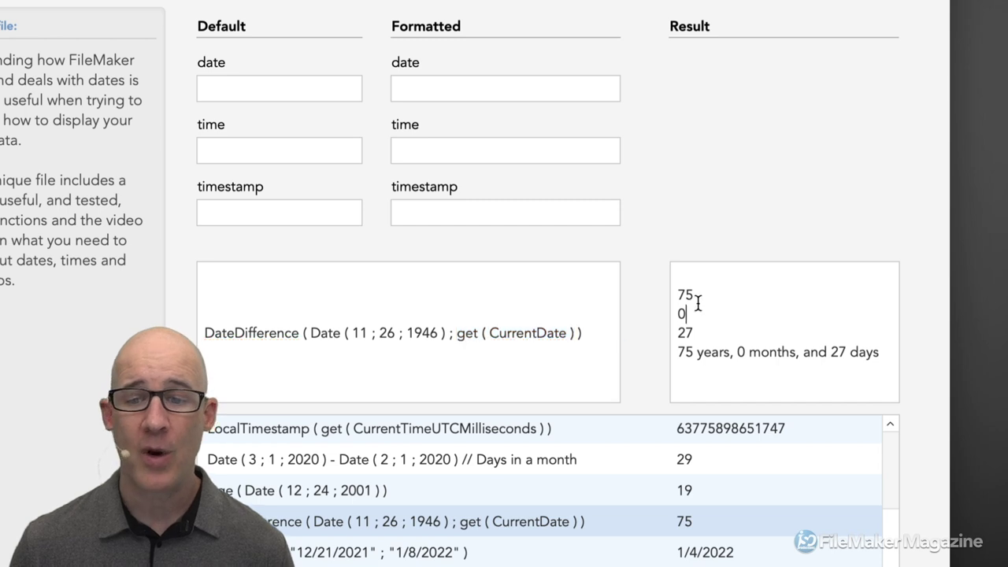
Highlight the day count in the DateDifference result, and select the entire contents of the result field
left_click_drag(693, 293, 668, 333)
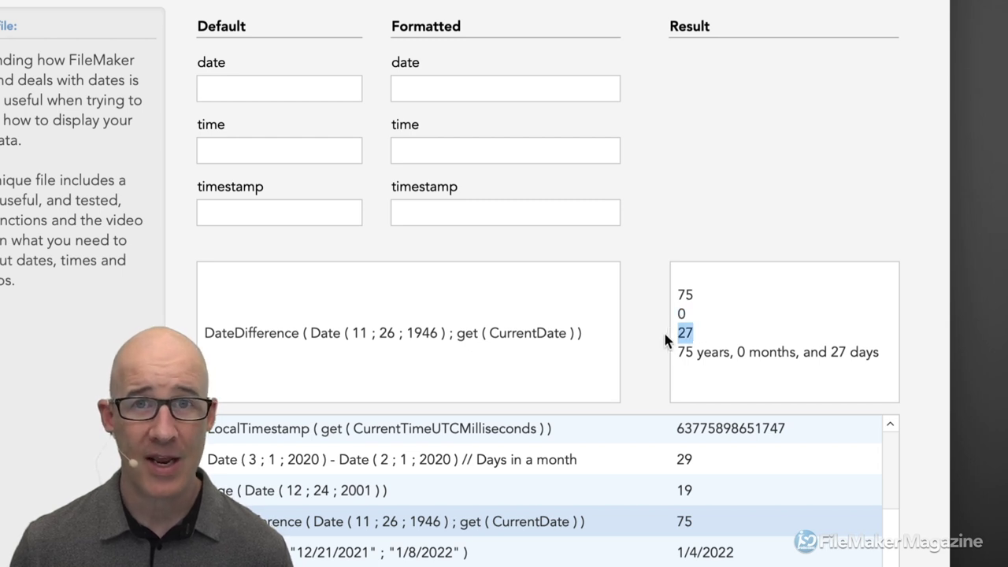
left_click(693, 294)
key("ctrl+a")
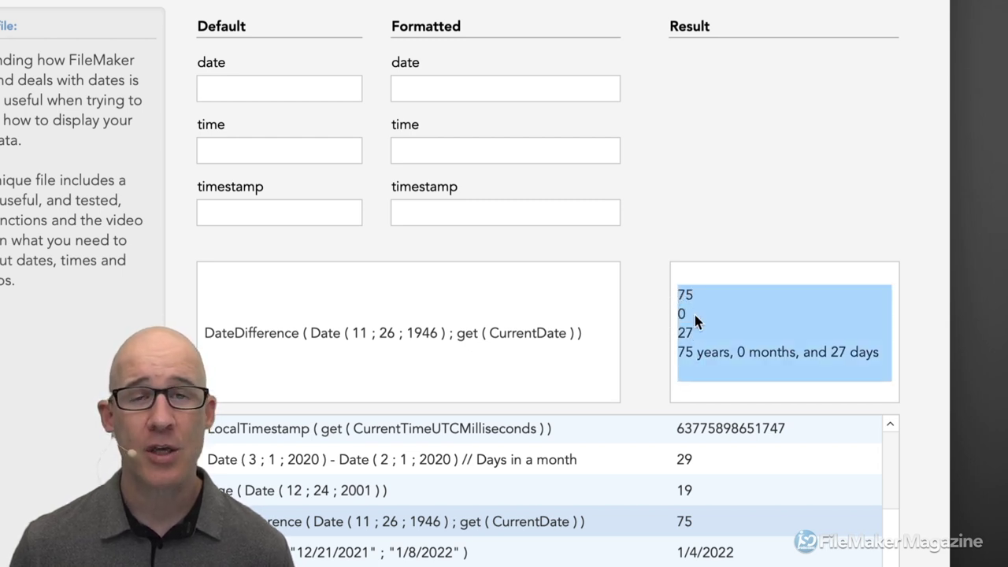
Enter GetValue ( input ; 4 ) as sample text in the formatted timestamp field, highlight its input argument, and revert the field
left_click(435, 217)
type("GetV")
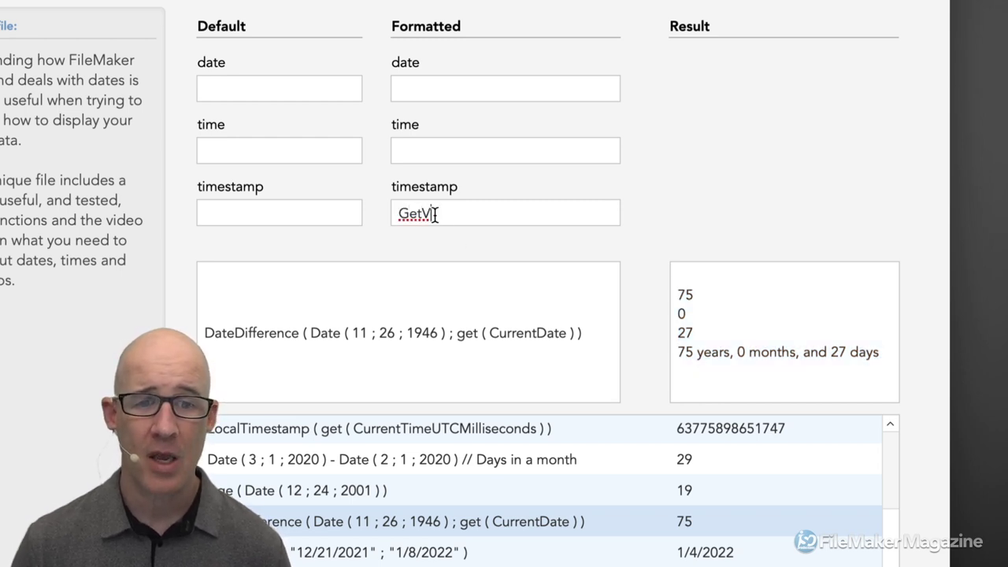
type("alue (")
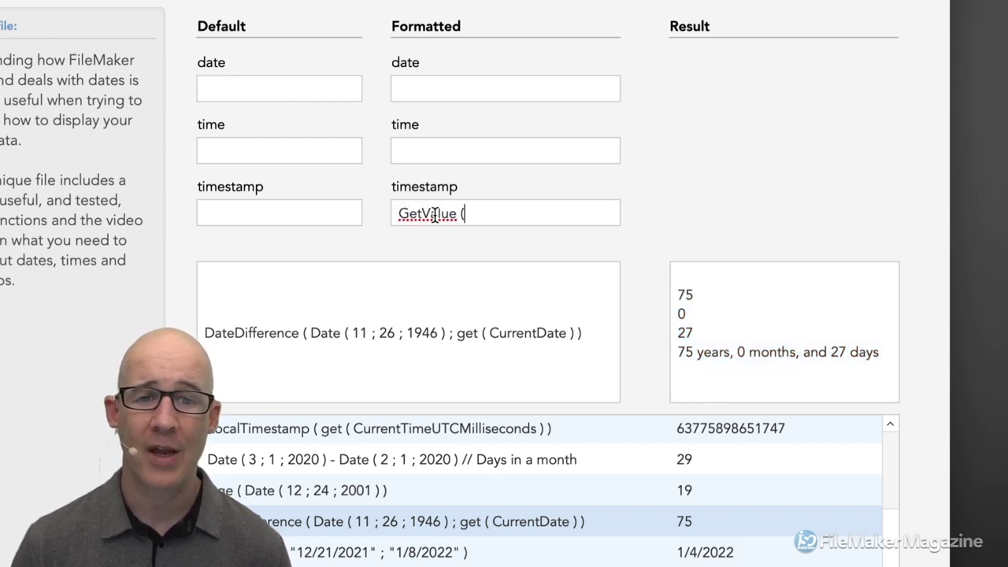
type(" input")
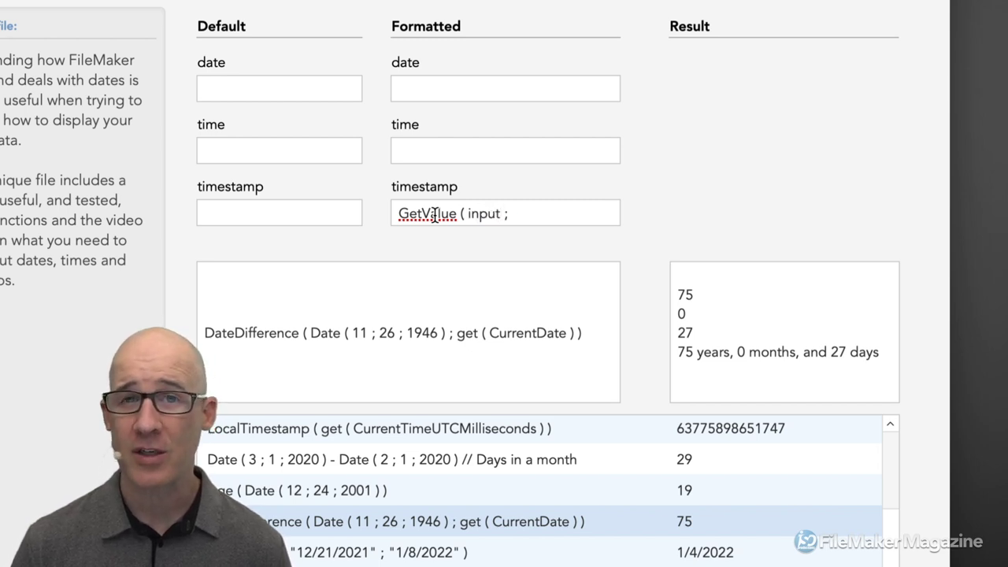
type(" ; 4 )")
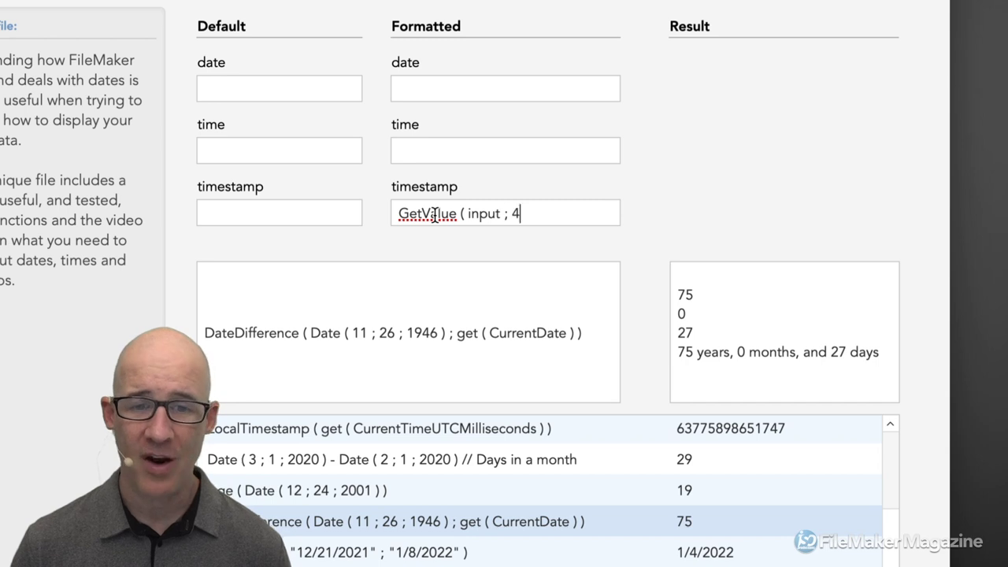
double_click(482, 213)
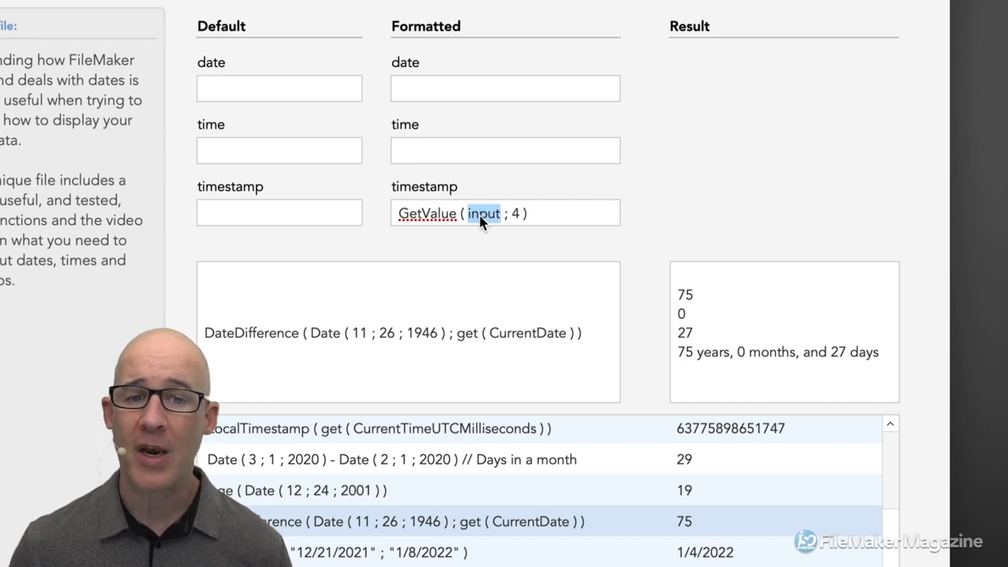
left_click(225, 333)
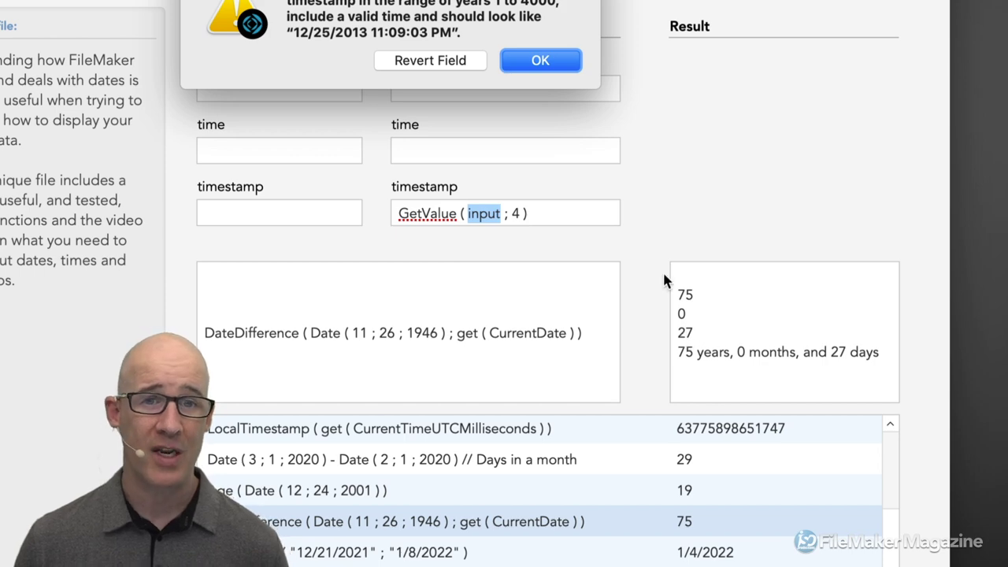
left_click(479, 60)
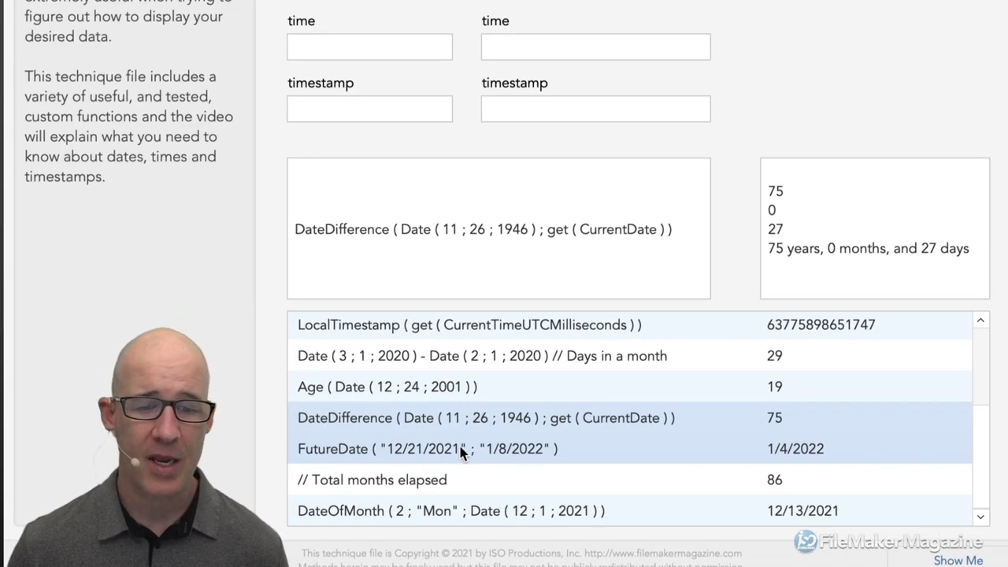
Show the FutureDate example in the form, and launch The Clock to view its calendar, advancing it one month
left_click(495, 454)
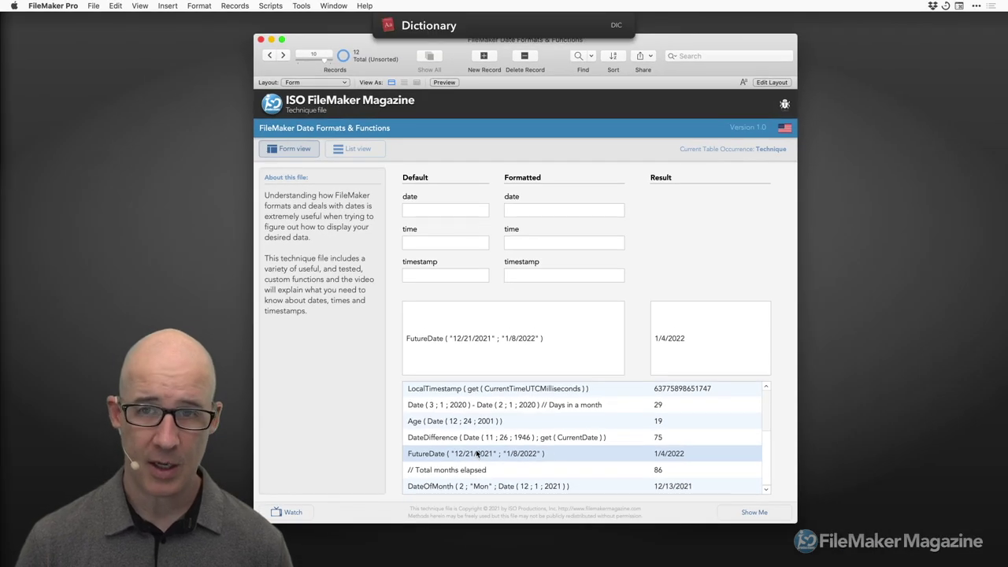
type("cl")
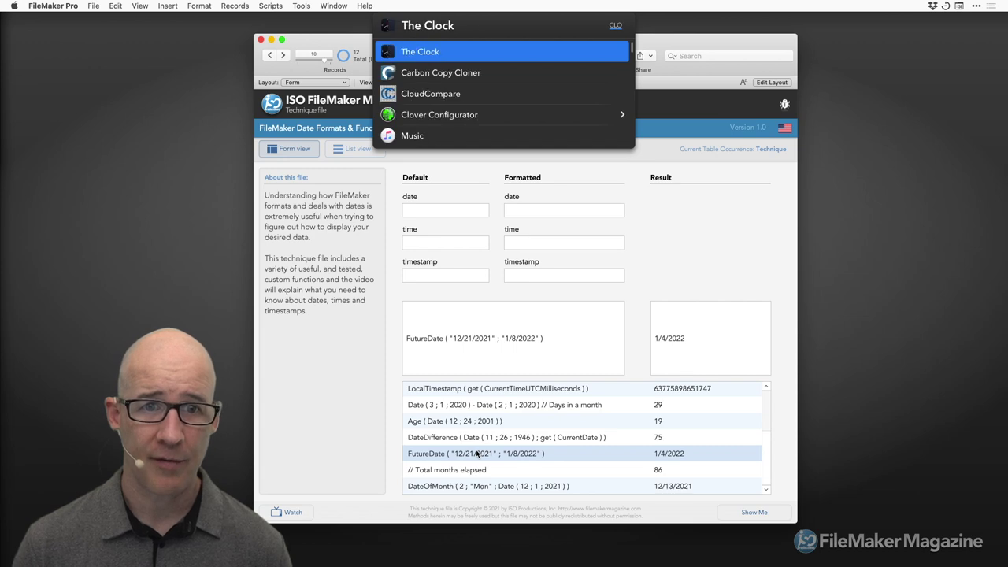
key("Return")
left_click(935, 5)
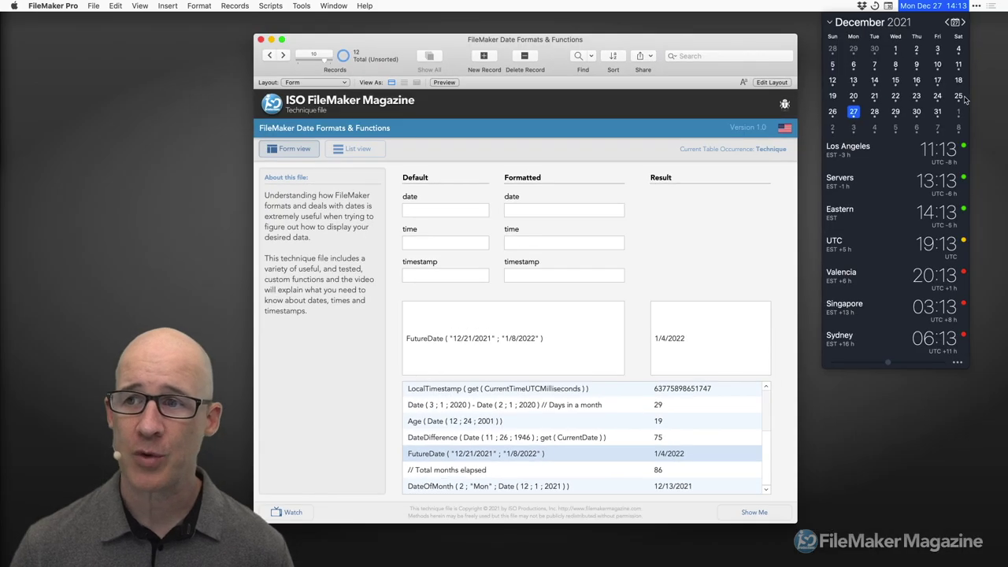
left_click(964, 23)
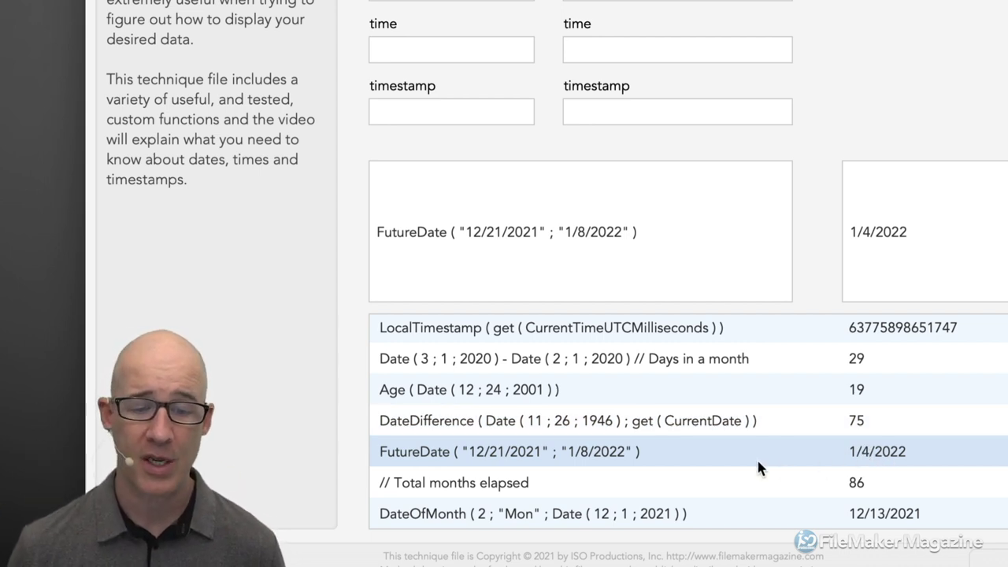
Show the Total months elapsed example and highlight its DateDifference function name, the start date and the end year 2024
left_click(621, 482)
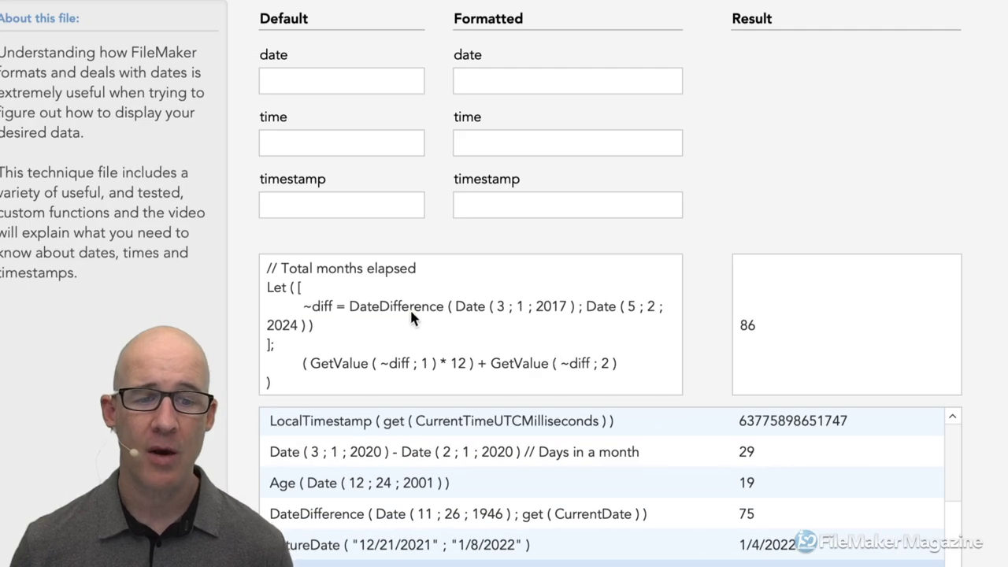
double_click(482, 330)
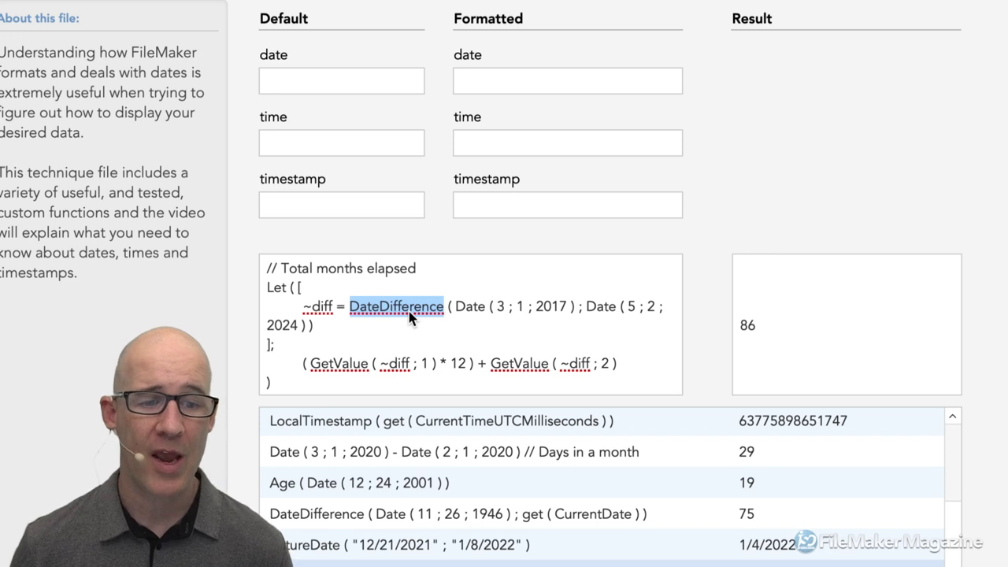
left_click_drag(456, 306, 579, 319)
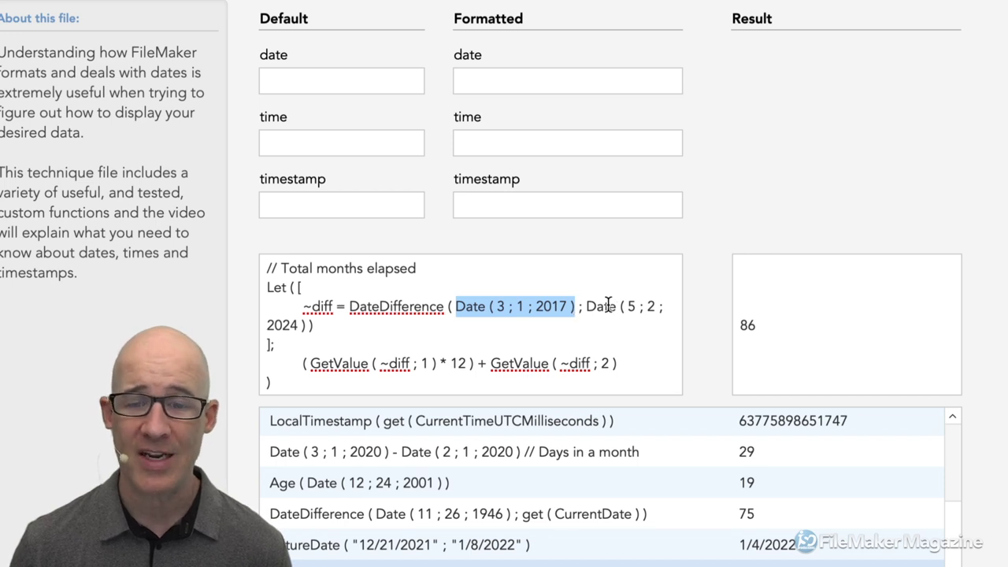
double_click(284, 325)
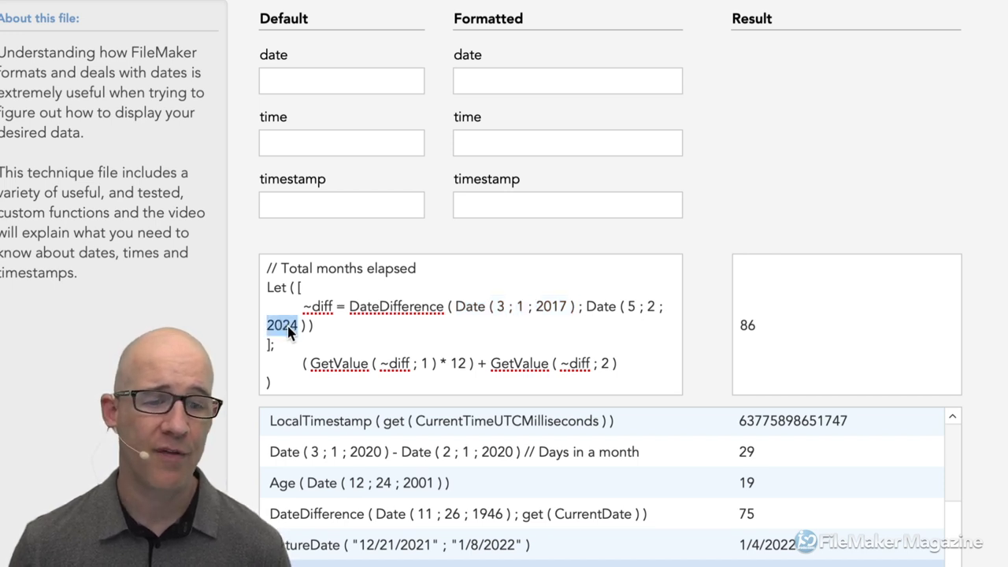
Highlight the years-times-12 GetValue term, the second GetValue's index, the result and the DateDifference name in the months example
double_click(329, 366)
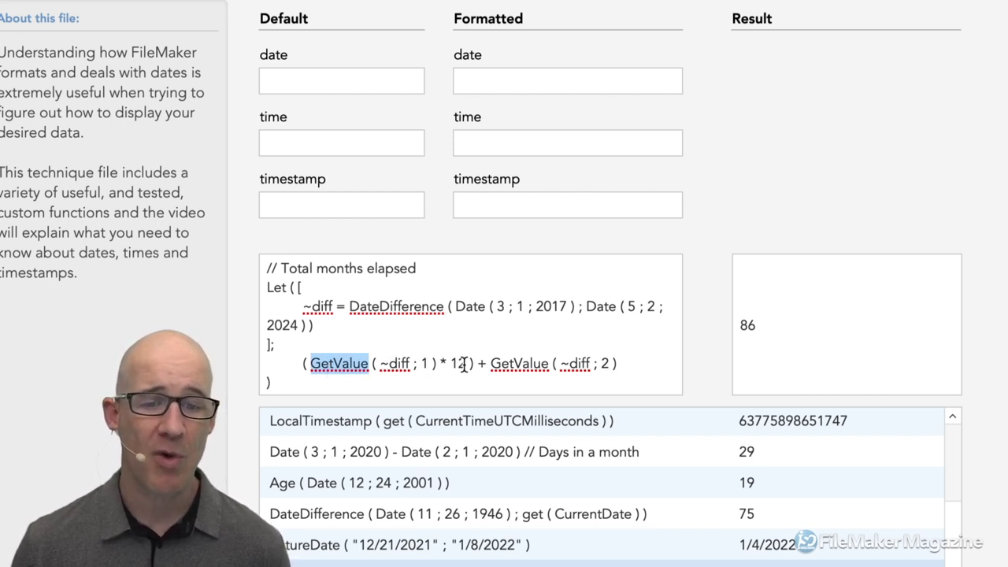
left_click_drag(474, 366, 310, 366)
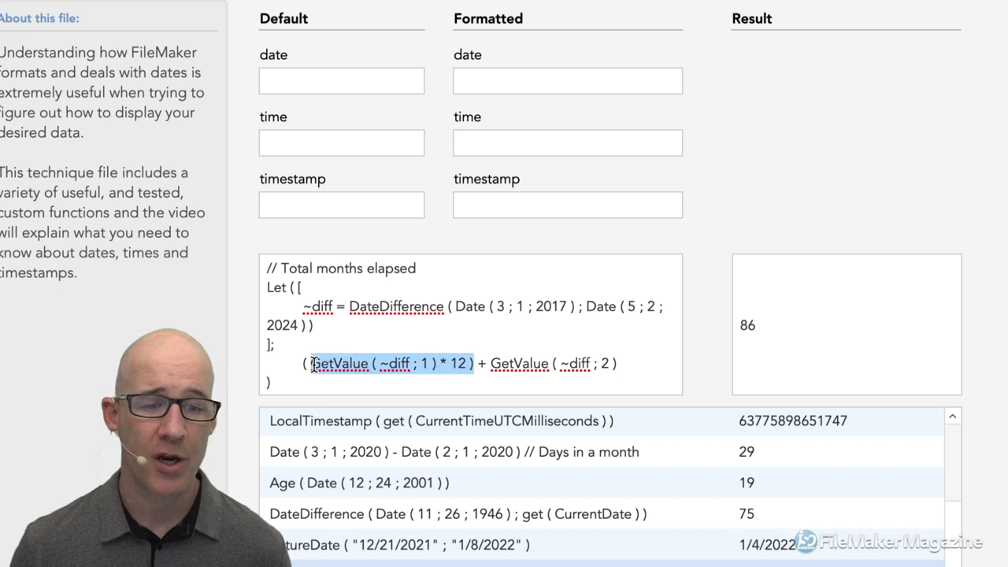
left_click(445, 367)
left_click_drag(439, 367, 488, 370)
double_click(605, 366)
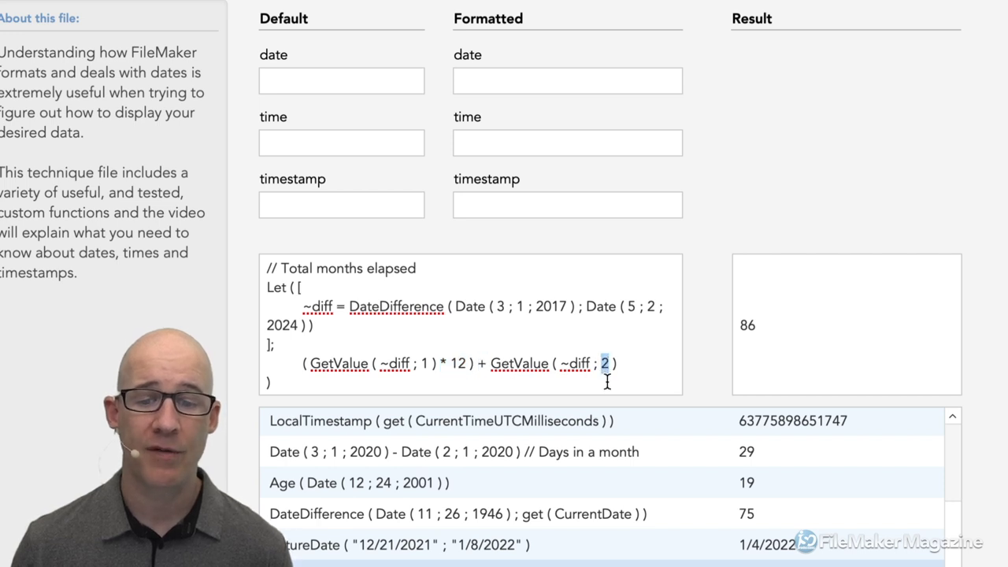
left_click(755, 327)
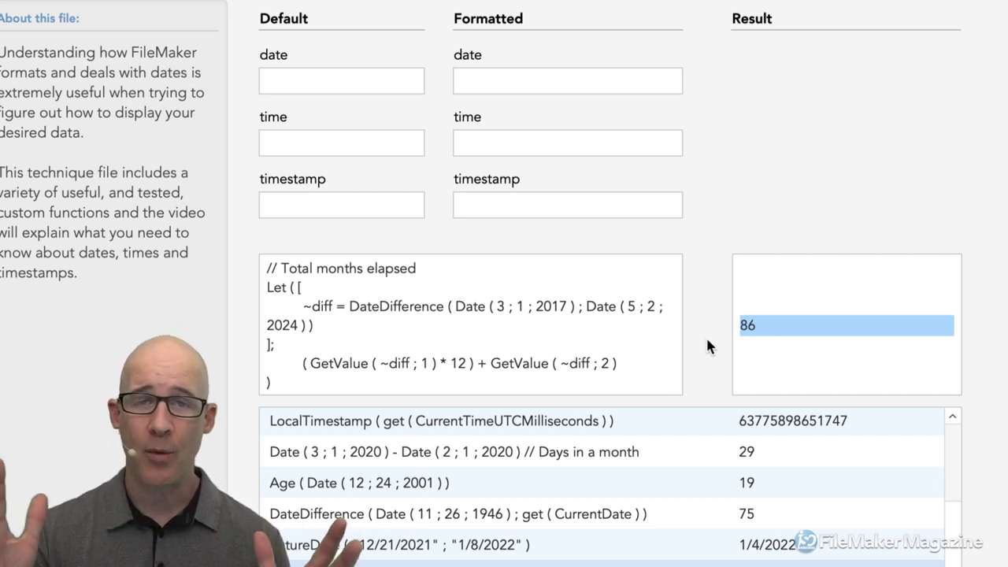
double_click(414, 309)
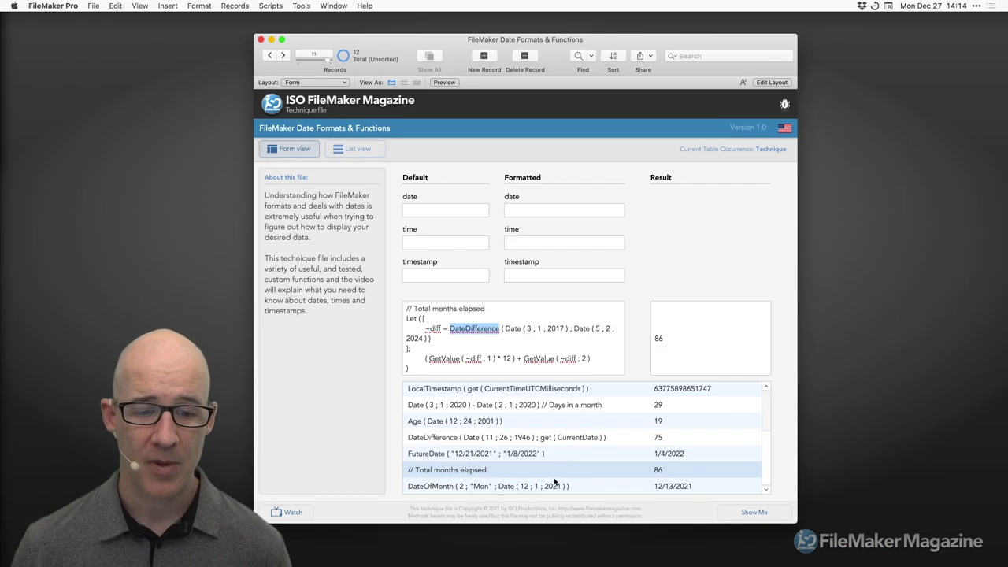
Show the DateOfMonth example, change its first two arguments to 3 and "Tue", and open the December 2021 calendar to check the result
left_click(550, 488)
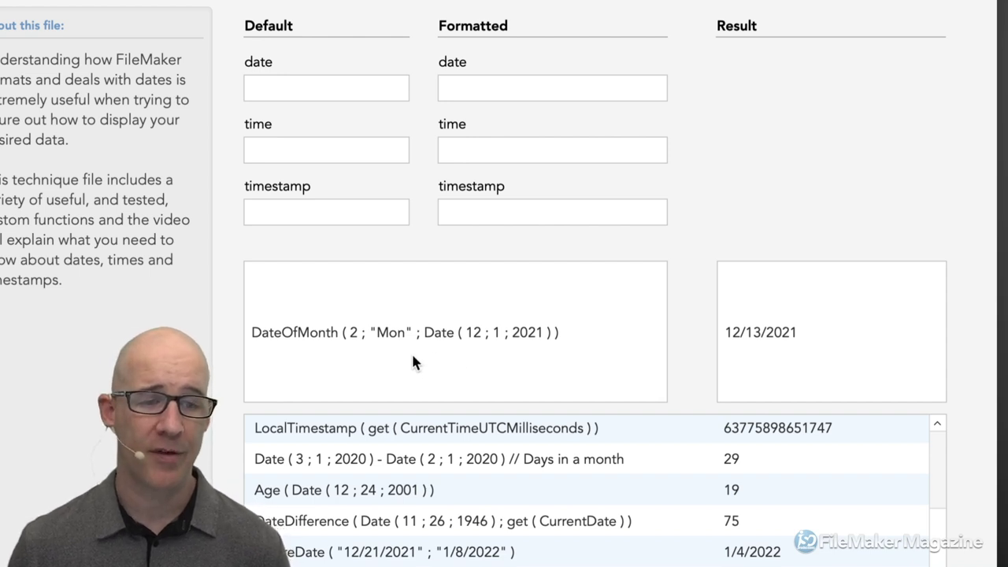
left_click(354, 334)
double_click(353, 334)
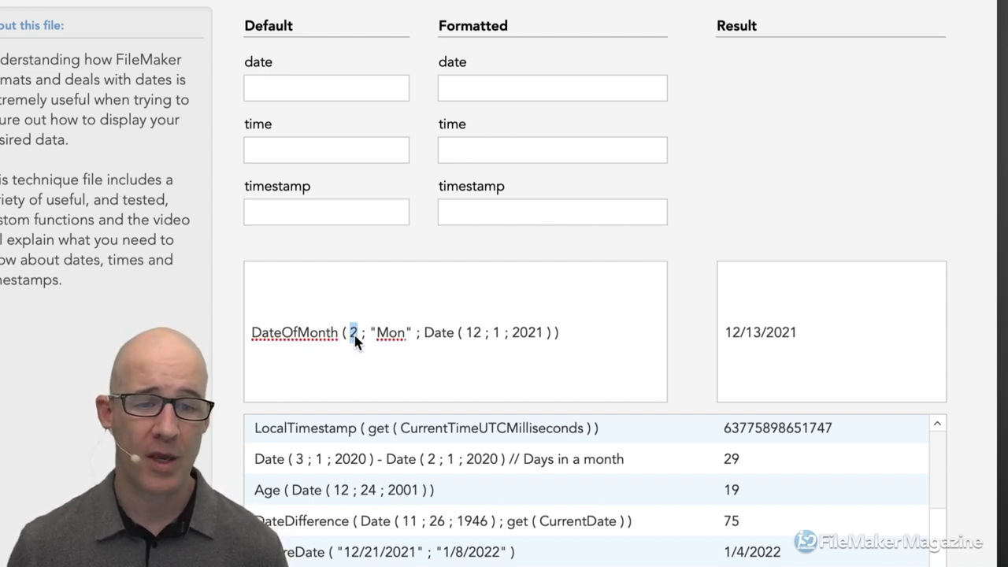
type("3")
double_click(392, 332)
type("Tue")
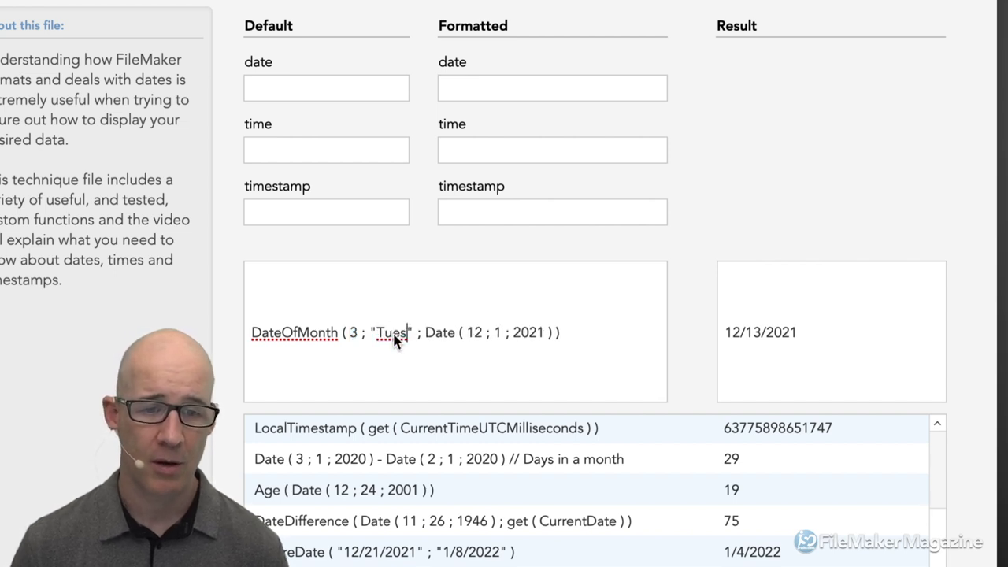
left_click(485, 248)
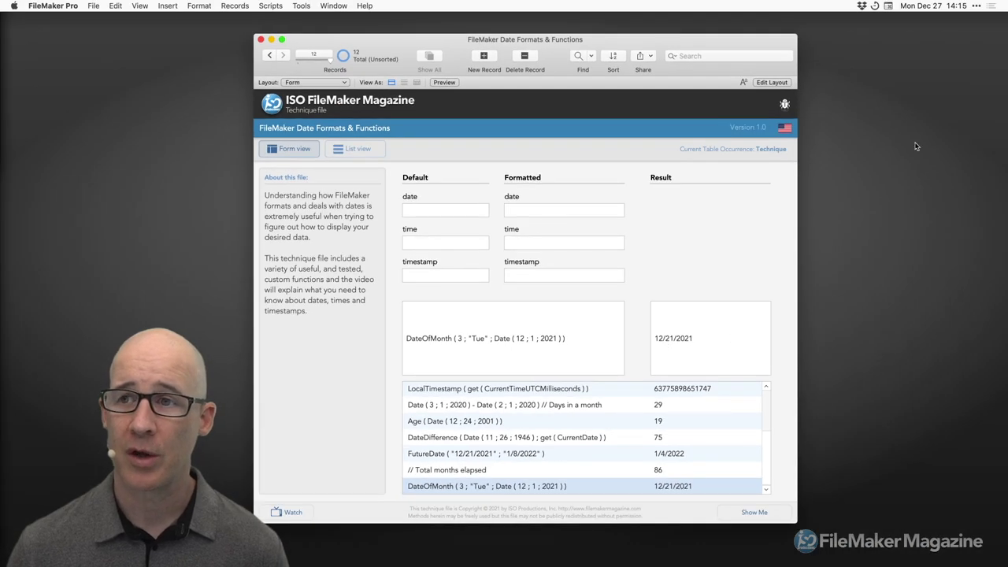
left_click(932, 6)
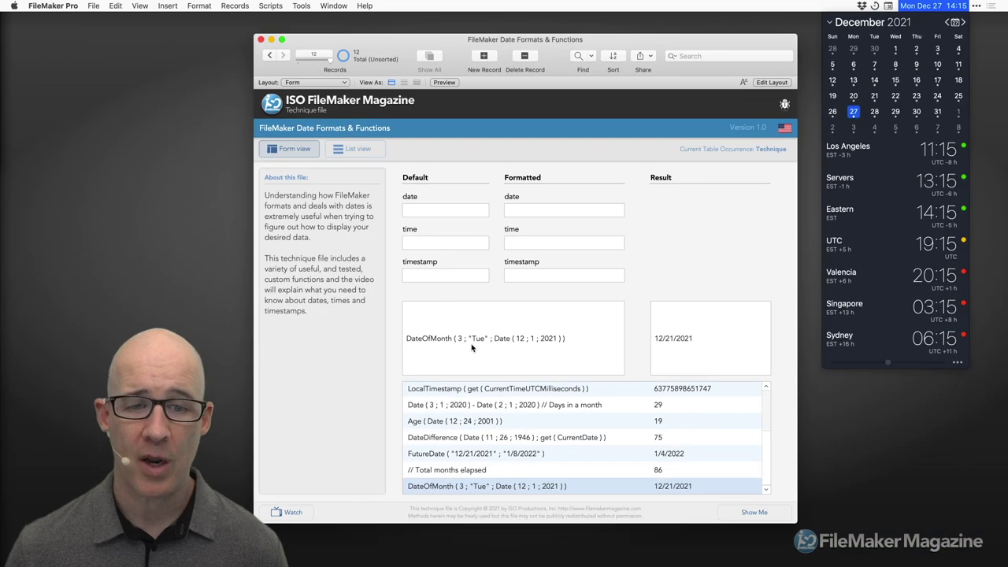
Change the DateOfMonth example's arguments to 2 and "Fri", evaluate it, and check the result against the December 2021 calendar
left_click(472, 343)
double_click(478, 339)
type("Fri")
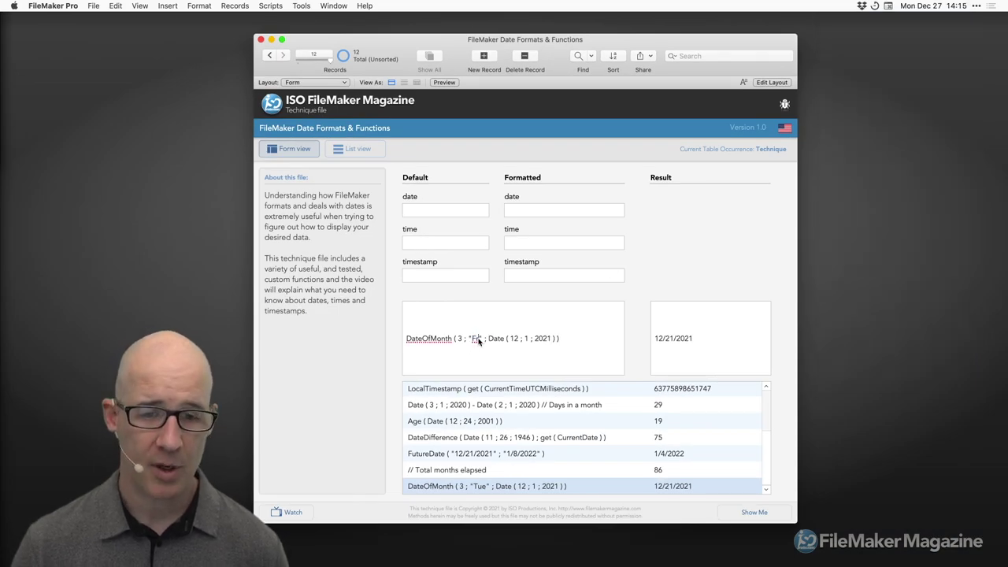
double_click(459, 339)
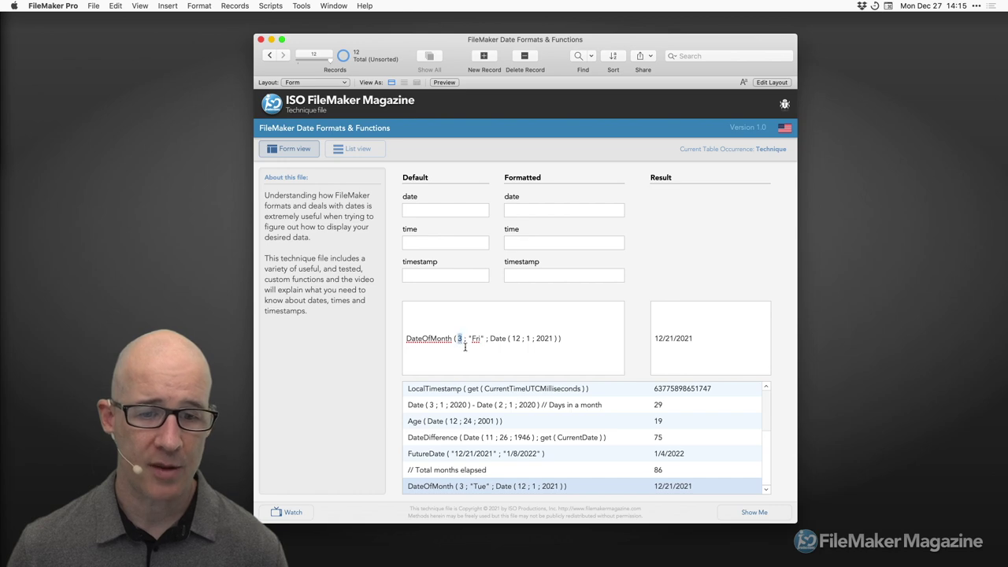
type("2")
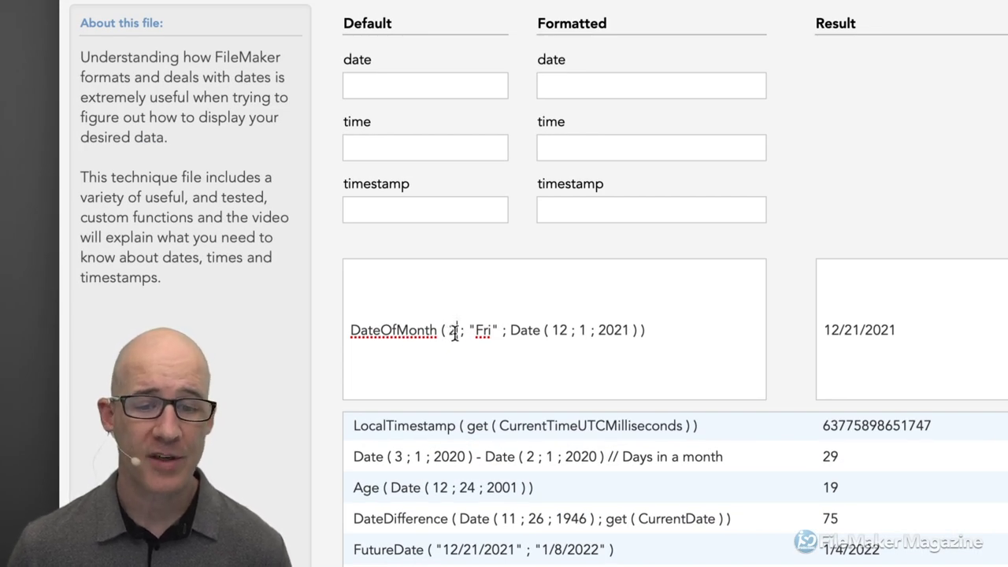
left_click_drag(511, 331, 587, 331)
left_click(801, 332)
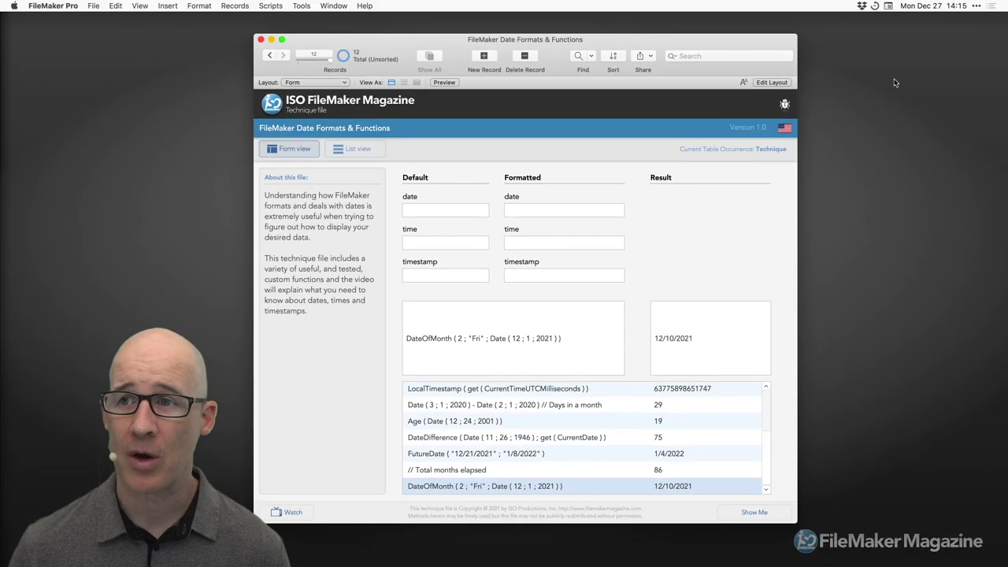
left_click(946, 4)
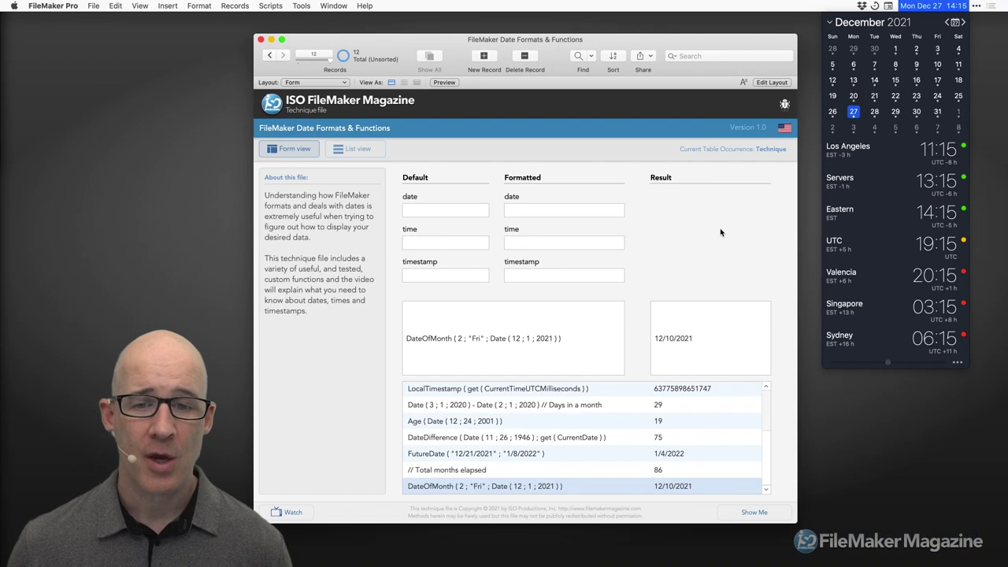
left_click(390, 457)
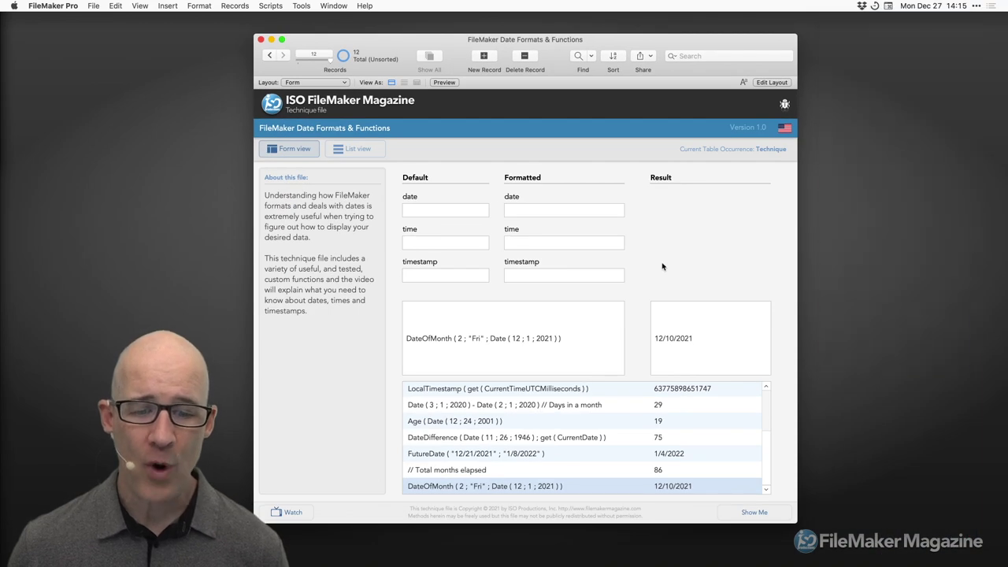
Open the database management dialog on the field definitions of the Technique table
scroll(589, 446, "up", 3)
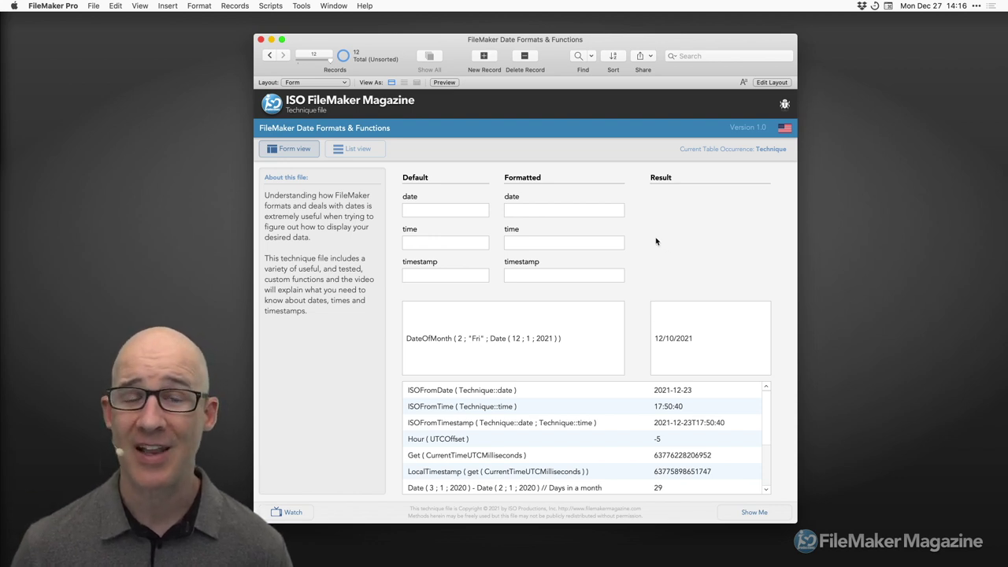
key("super+shift+d")
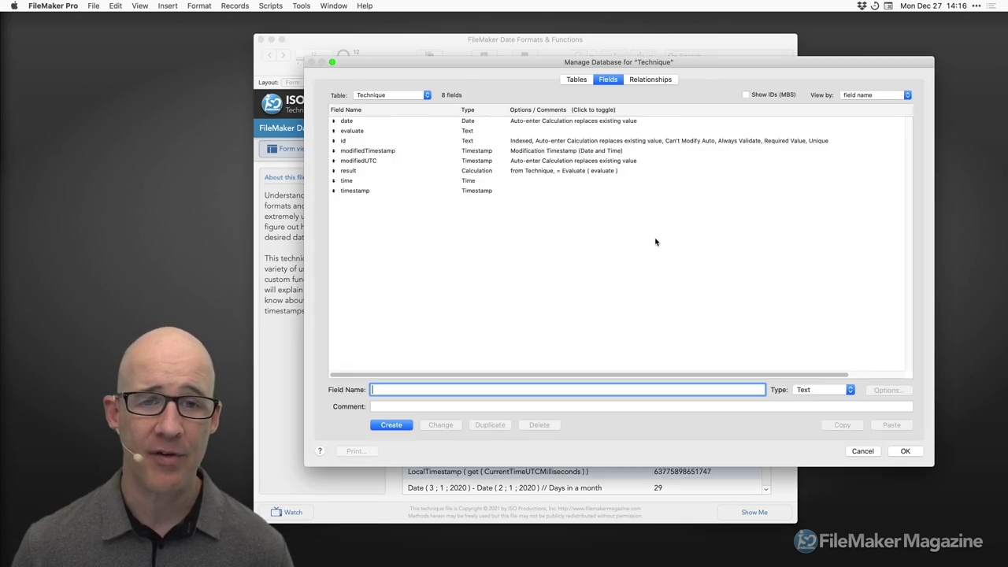
Duplicate the Technique 2 table occurrence in the relationships graph, place the copy below it, and relate Technique's id to the copy's date
left_click(658, 80)
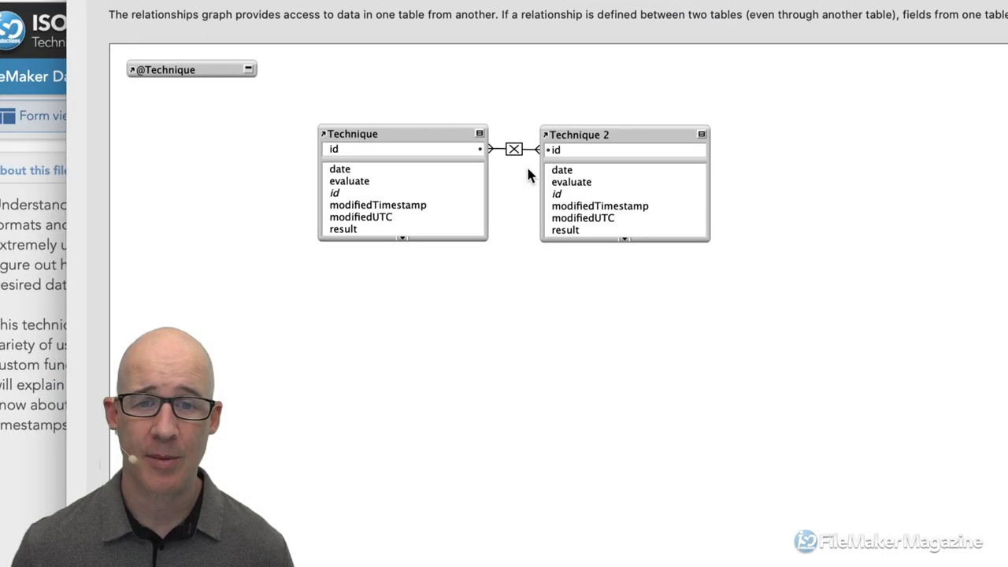
left_click(580, 140)
key("super+d")
left_click_drag(590, 163, 590, 293)
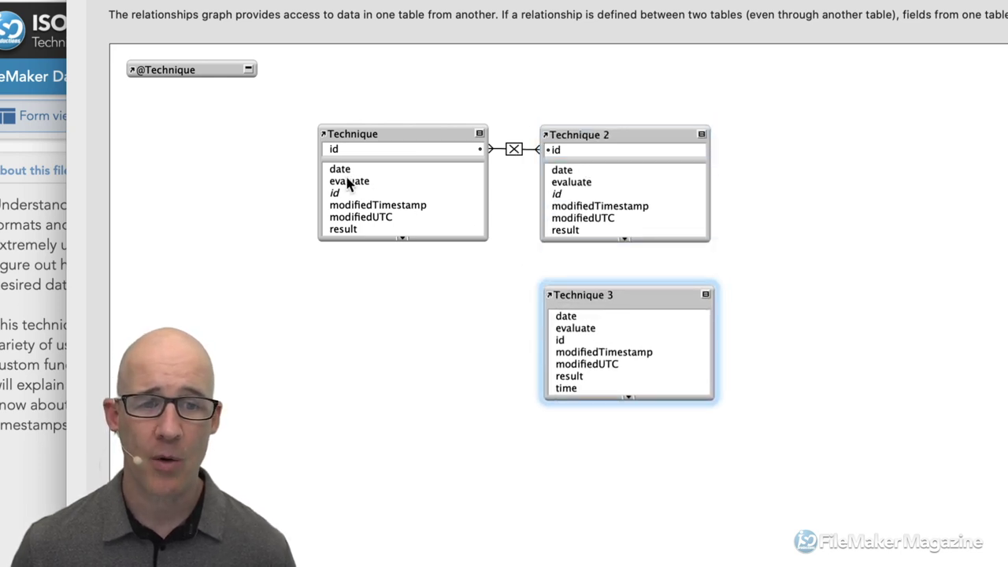
left_click_drag(335, 194, 551, 317)
left_click_drag(599, 293, 607, 300)
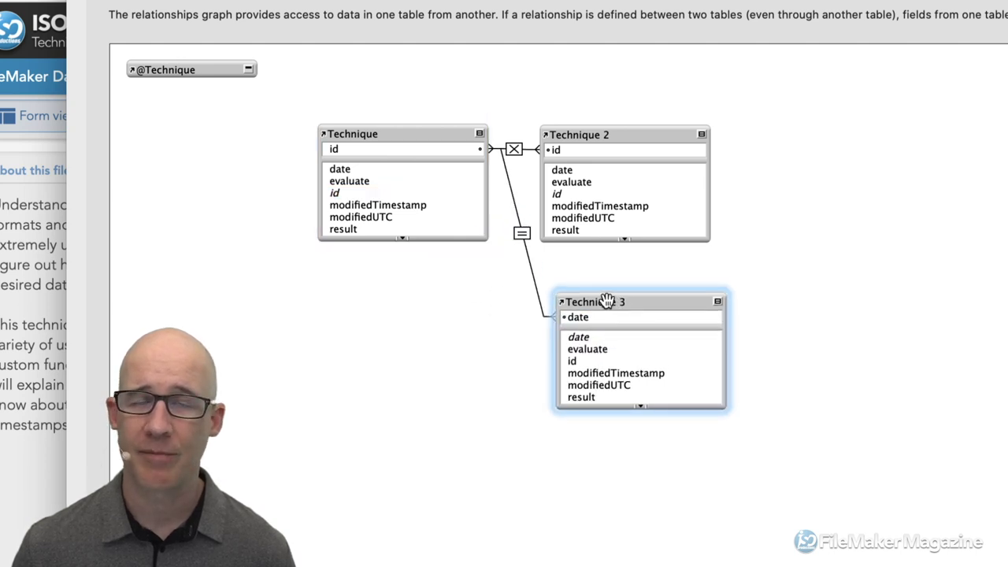
Open the relationship between Technique's id and Technique 3's date, show the available comparison operators, and cancel the relationship edit
left_click(522, 235)
double_click(522, 235)
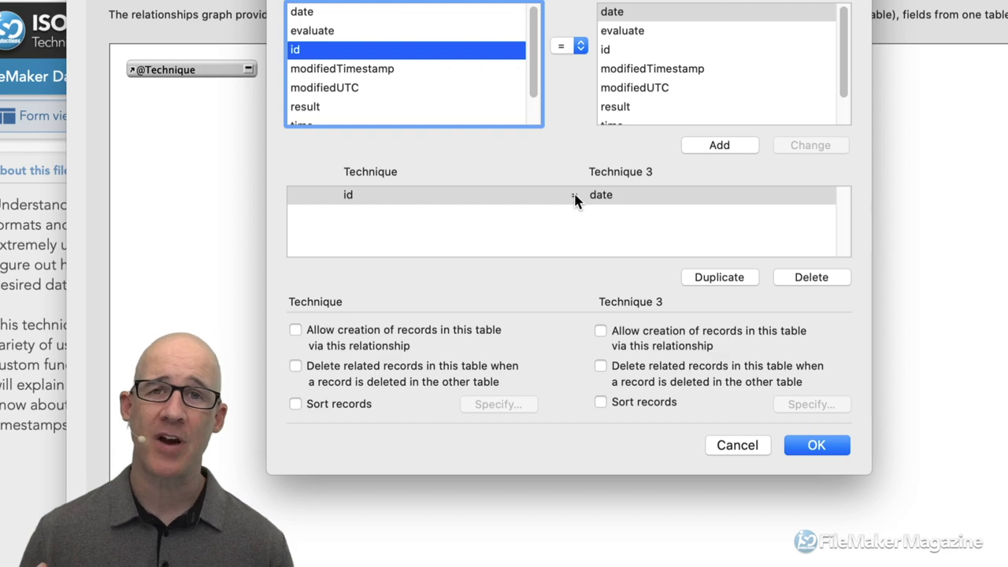
left_click(580, 46)
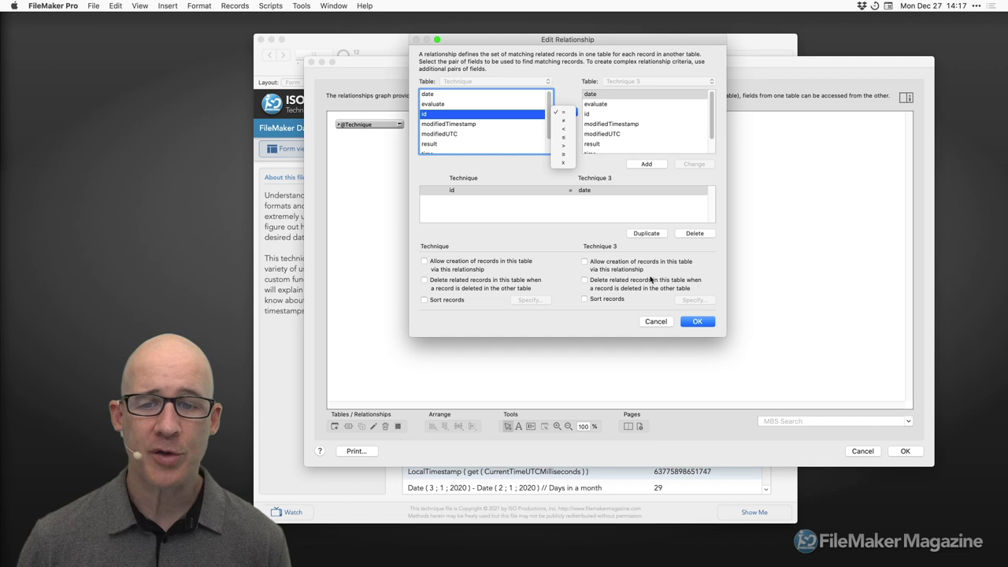
left_click(665, 323)
left_click(664, 324)
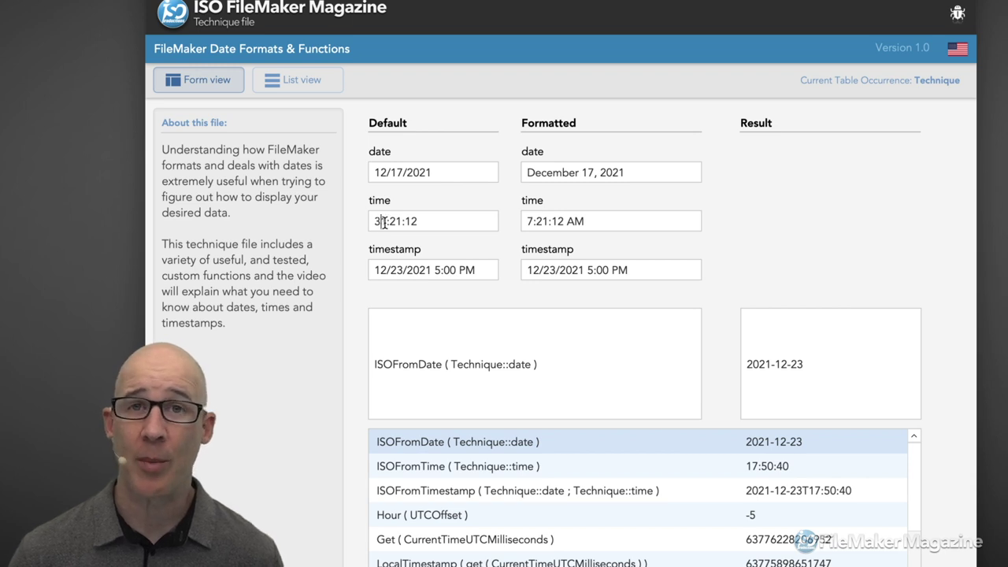
Highlight the hours, minutes and seconds in turn in the default time field
double_click(383, 222)
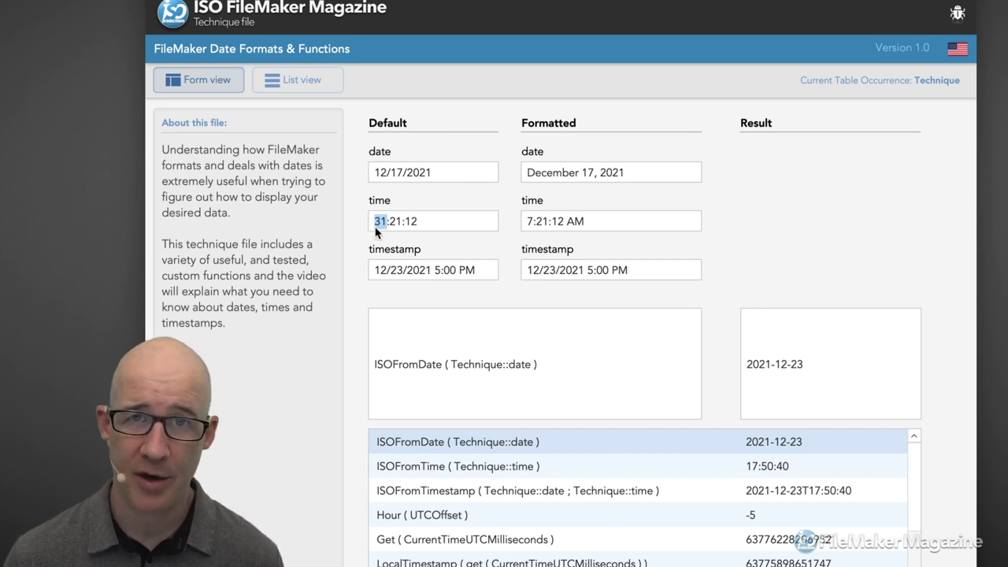
double_click(394, 222)
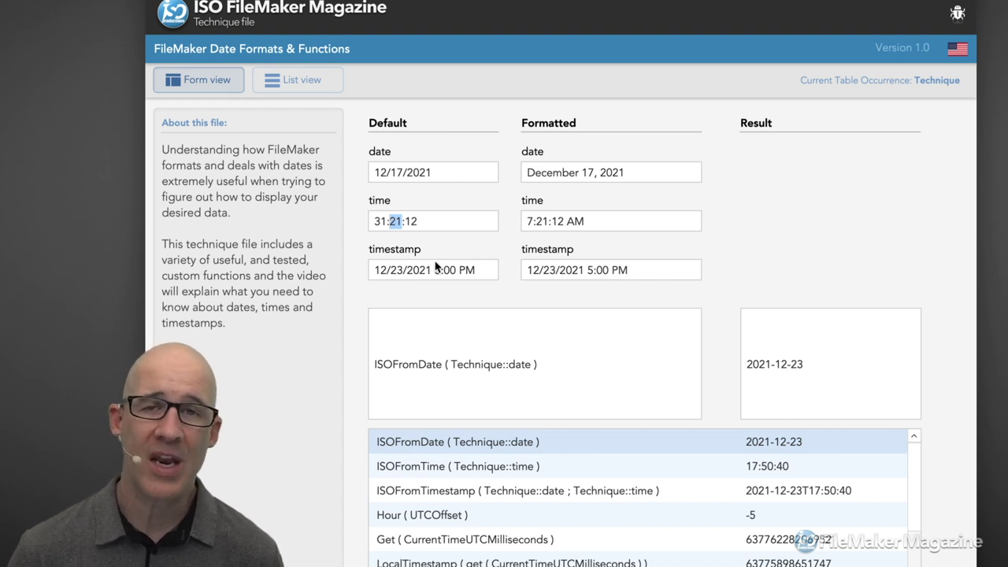
double_click(411, 222)
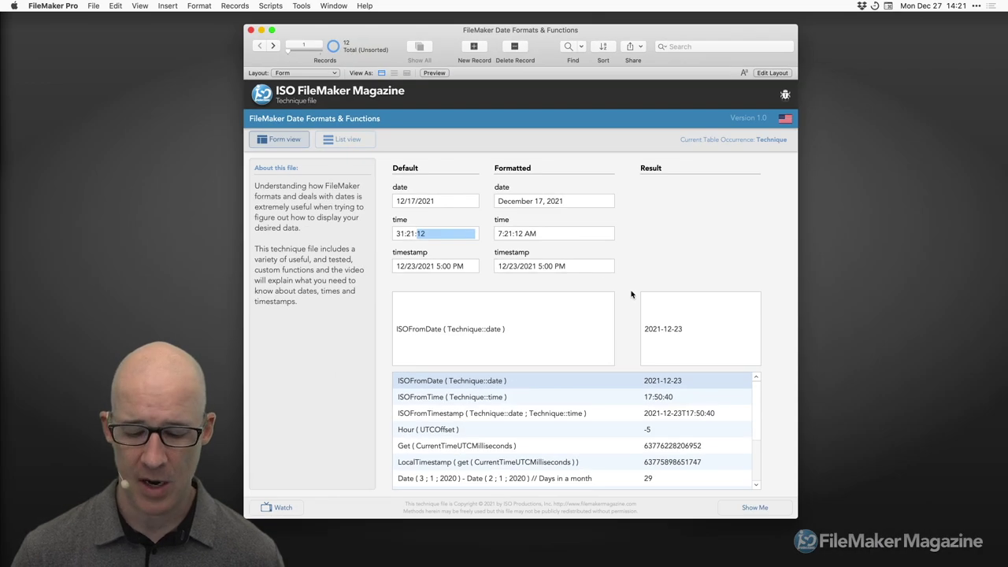
Open the custom function list and select the three ISOFrom functions together with DateFromISO, TimeFromISO and TimestampFromISO
key("super+shift+alt+f")
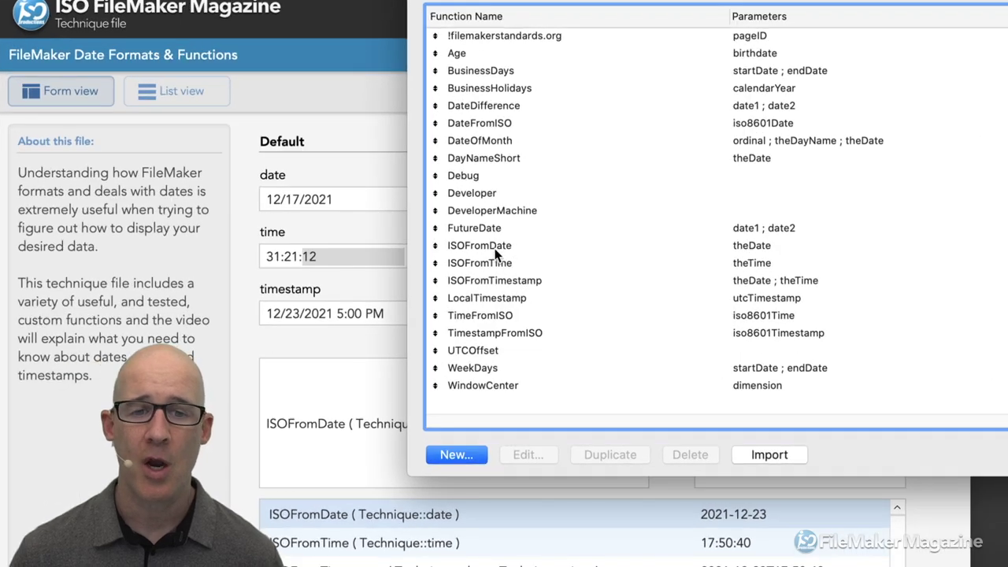
left_click_drag(496, 250, 512, 284)
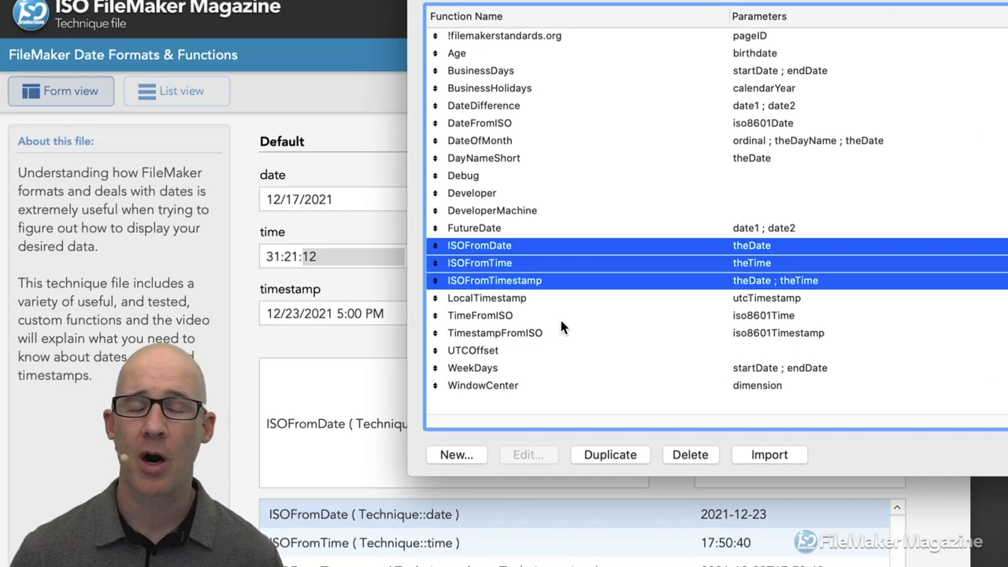
left_click(485, 122, "super")
left_click(491, 317, "super")
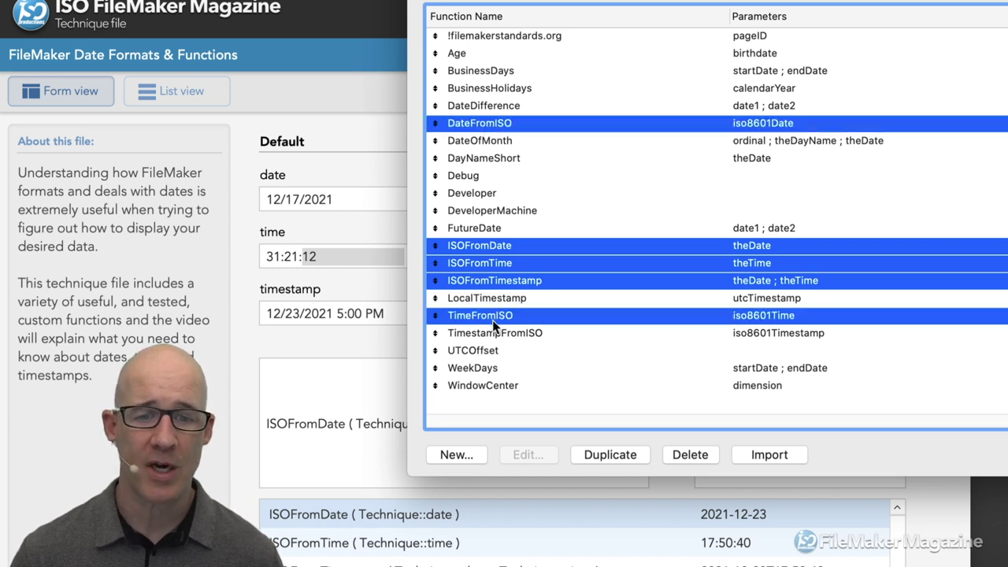
left_click(502, 335, "super")
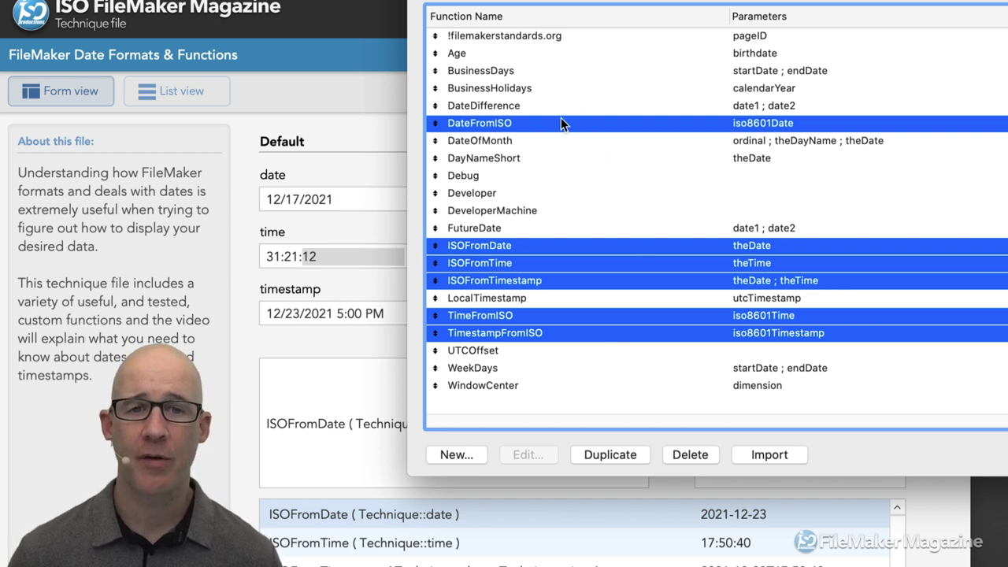
Open the Age custom function and highlight its ~today and ~birthdate definitions, CurrentDate, and the subtraction of the two years
left_click(479, 55)
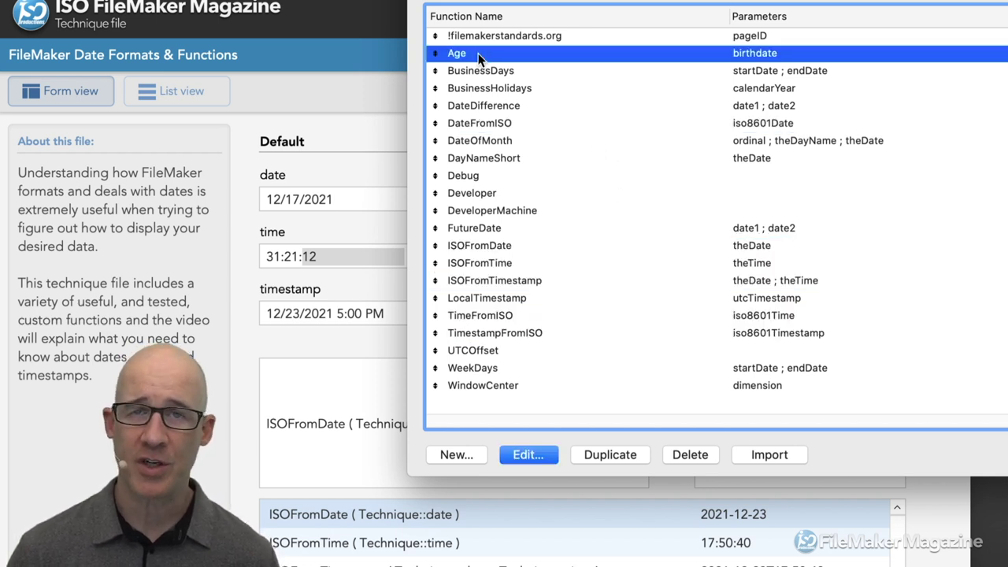
double_click(479, 55)
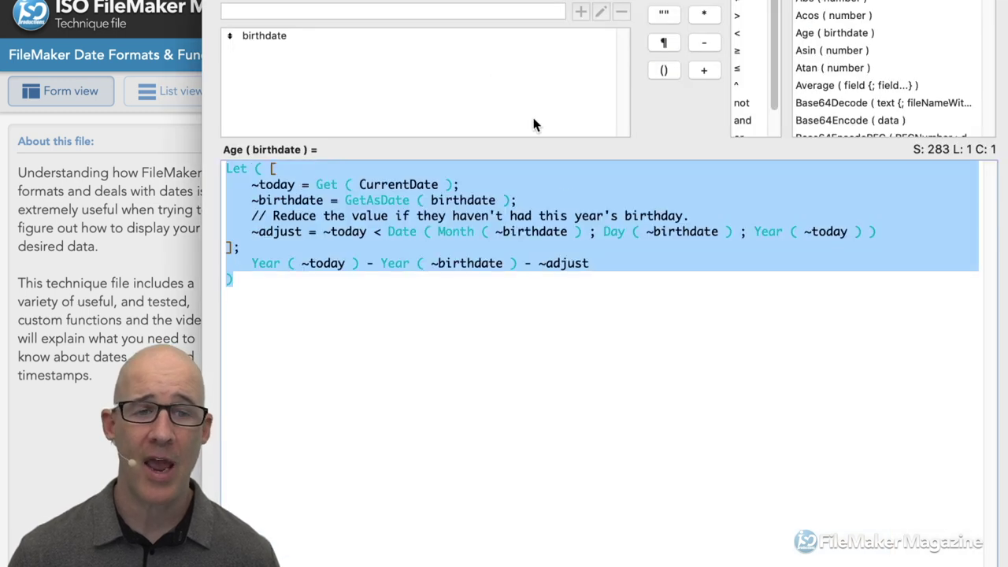
left_click(493, 294)
left_click_drag(519, 200, 221, 187)
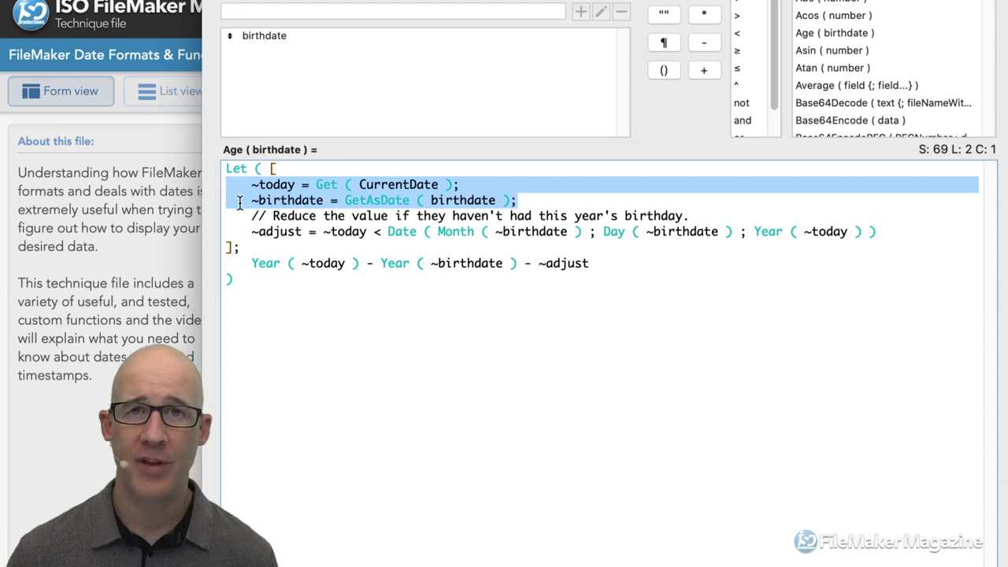
double_click(384, 187)
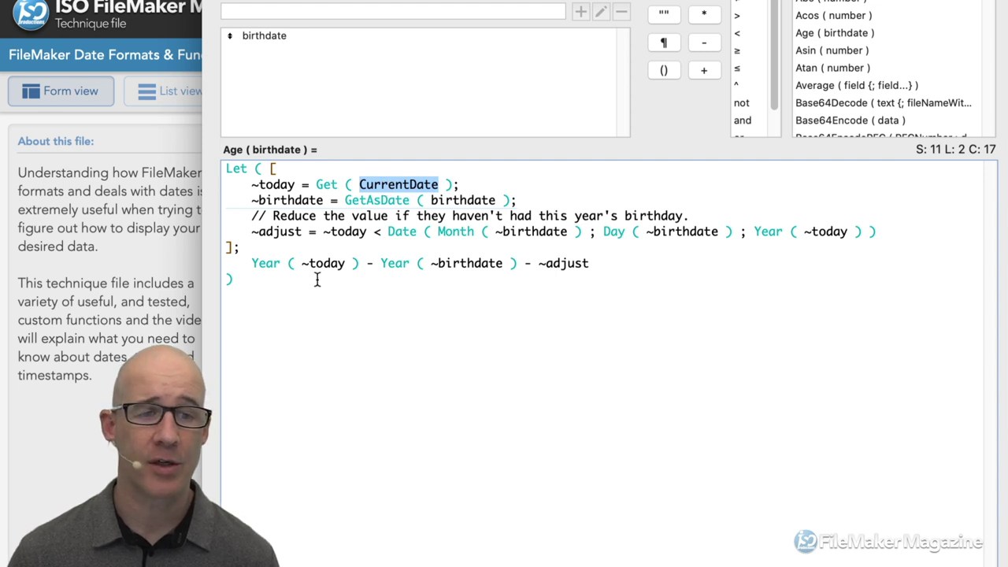
left_click_drag(252, 264, 519, 264)
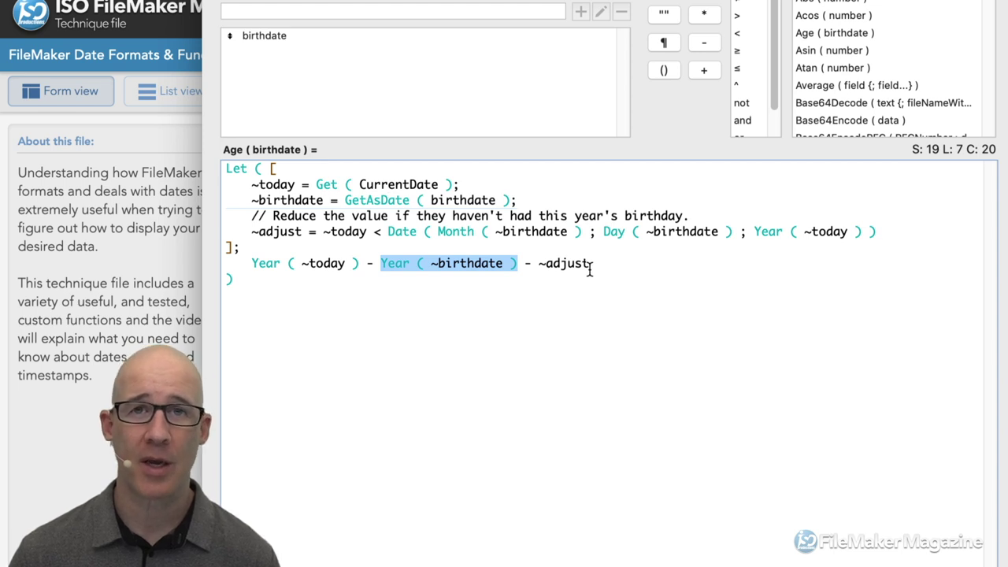
Highlight the Age function's ~adjust date comparison, its year, day and month parts, and the final ~adjust subtraction, and close the function
left_click_drag(256, 231, 870, 233)
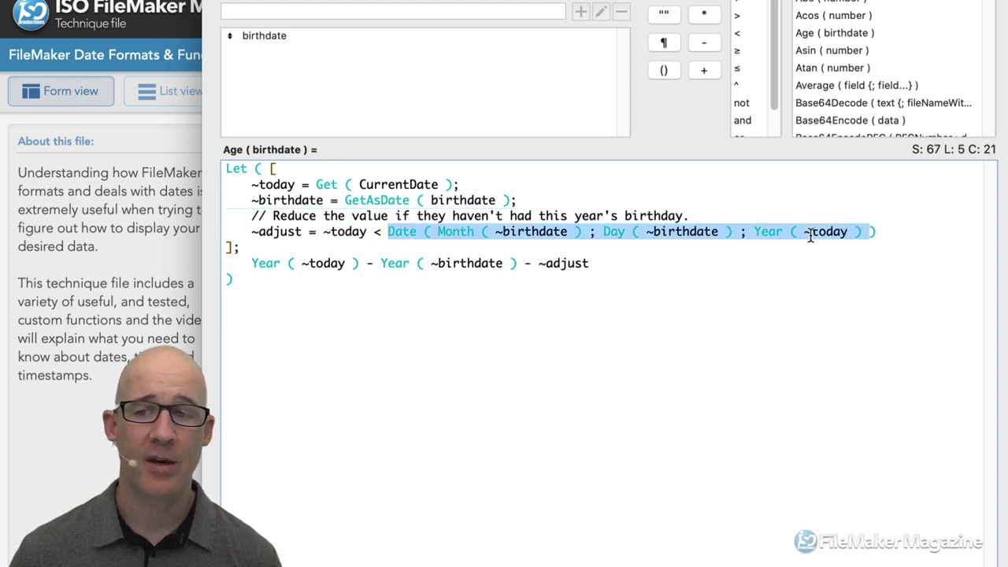
double_click(762, 232)
double_click(819, 233)
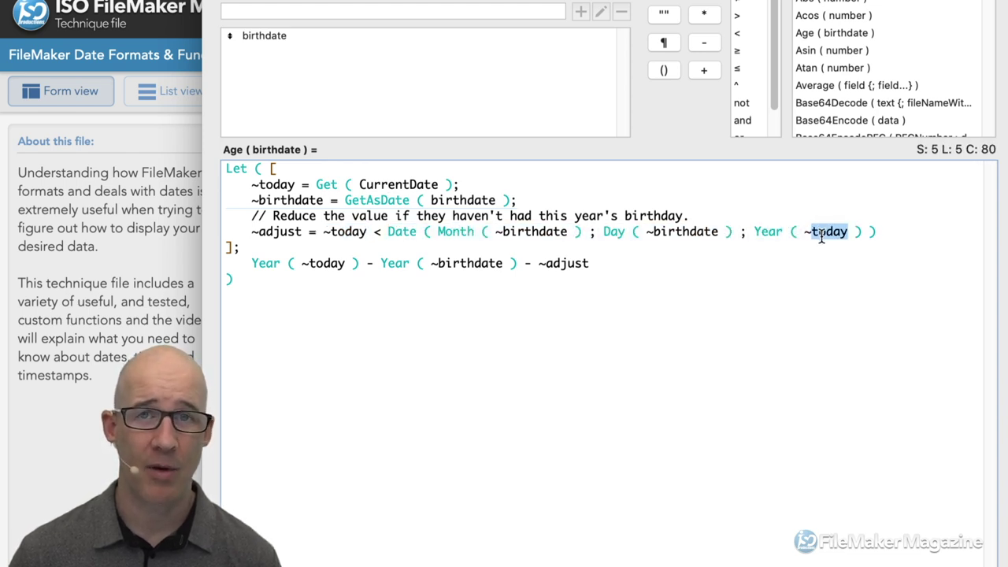
double_click(657, 231)
double_click(686, 232)
double_click(499, 231)
left_click_drag(368, 234, 323, 233)
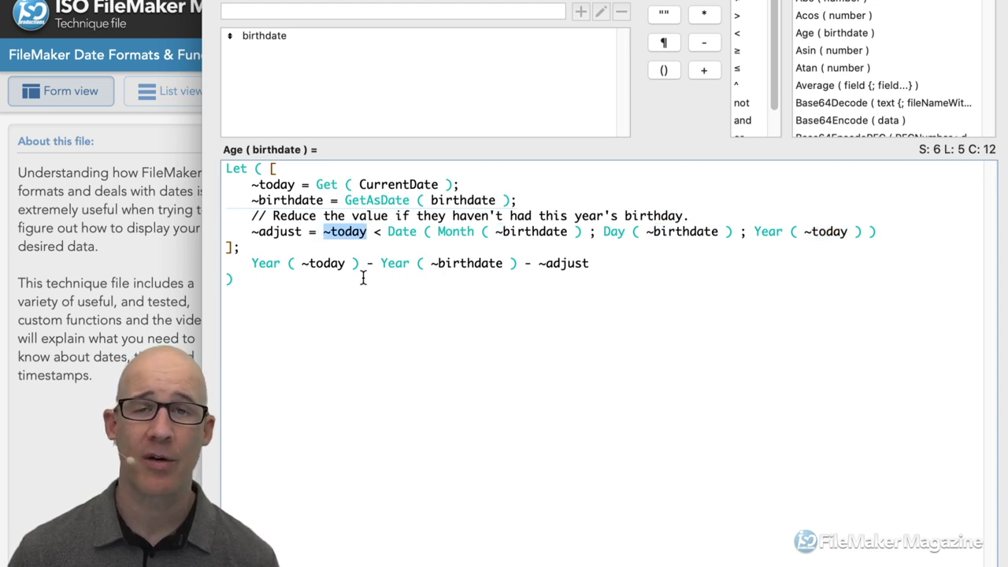
left_click_drag(518, 263, 597, 268)
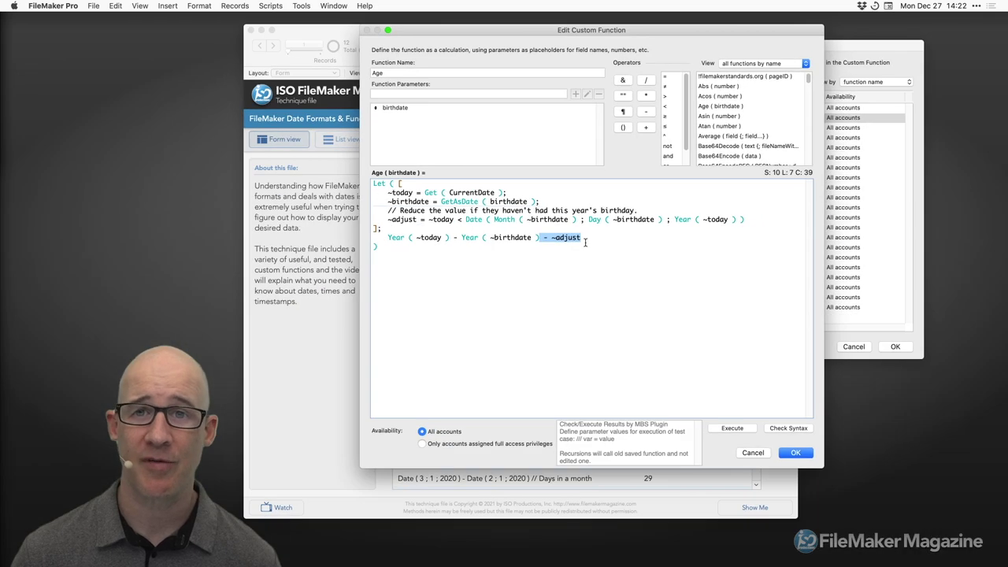
left_click(802, 454)
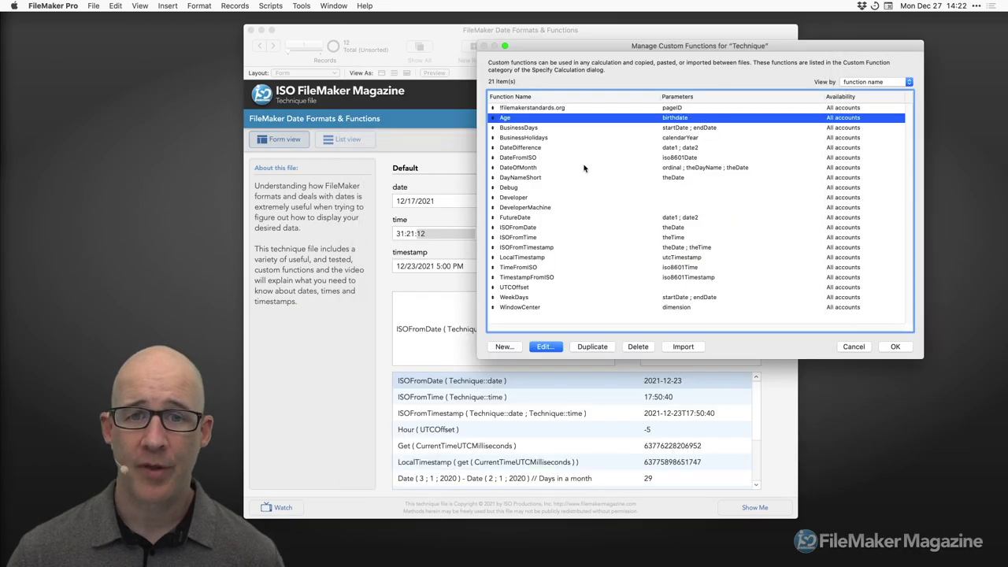
Open the BusinessDays custom function, try to confirm its definition, and cancel the edit
left_click(543, 129)
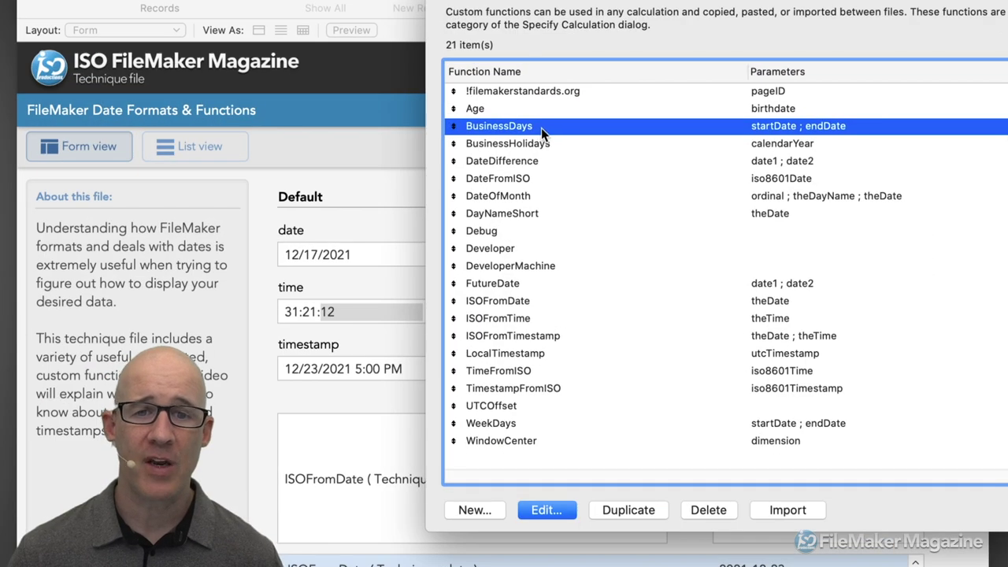
left_click(544, 140)
double_click(554, 129)
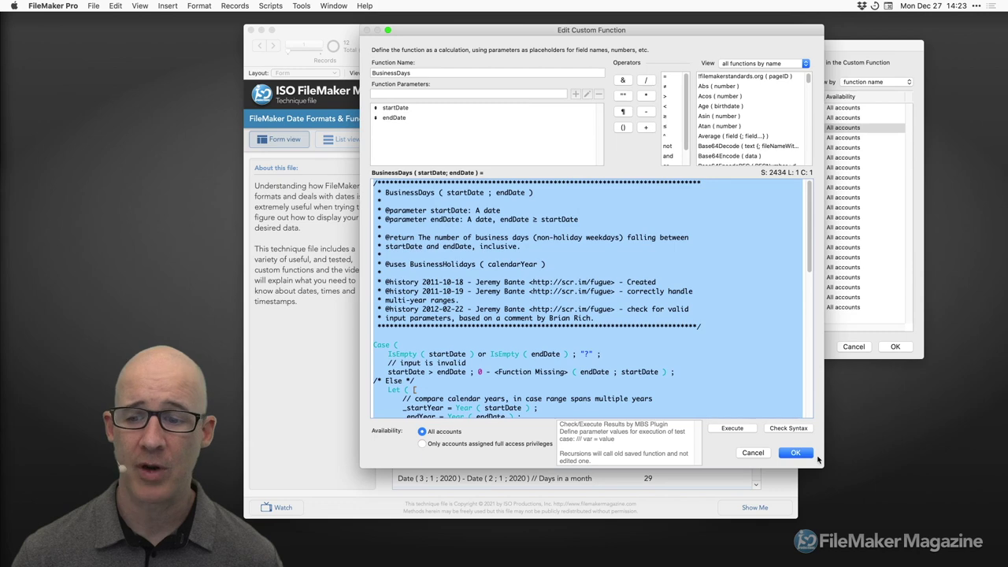
left_click(798, 452)
left_click(585, 124)
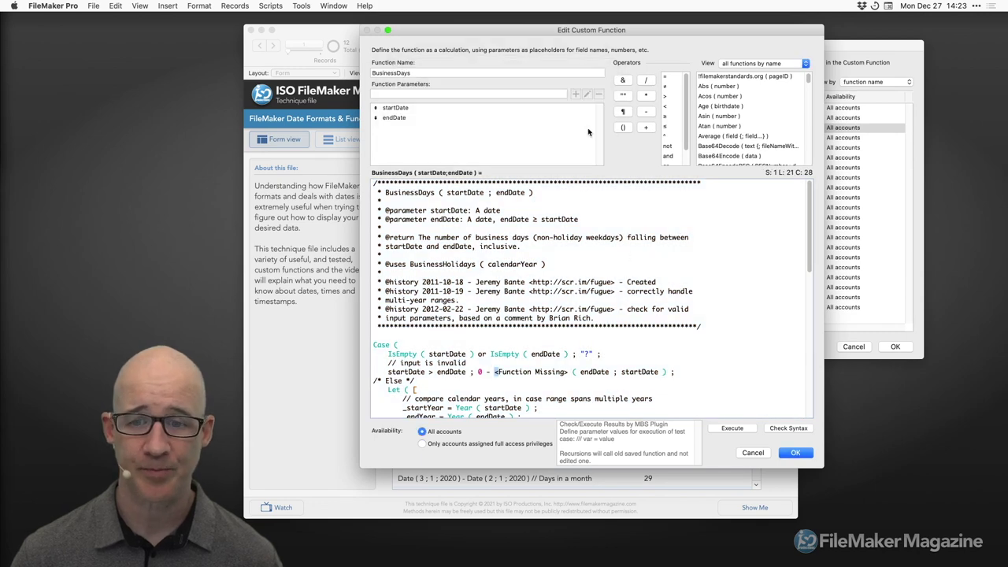
left_click(754, 453)
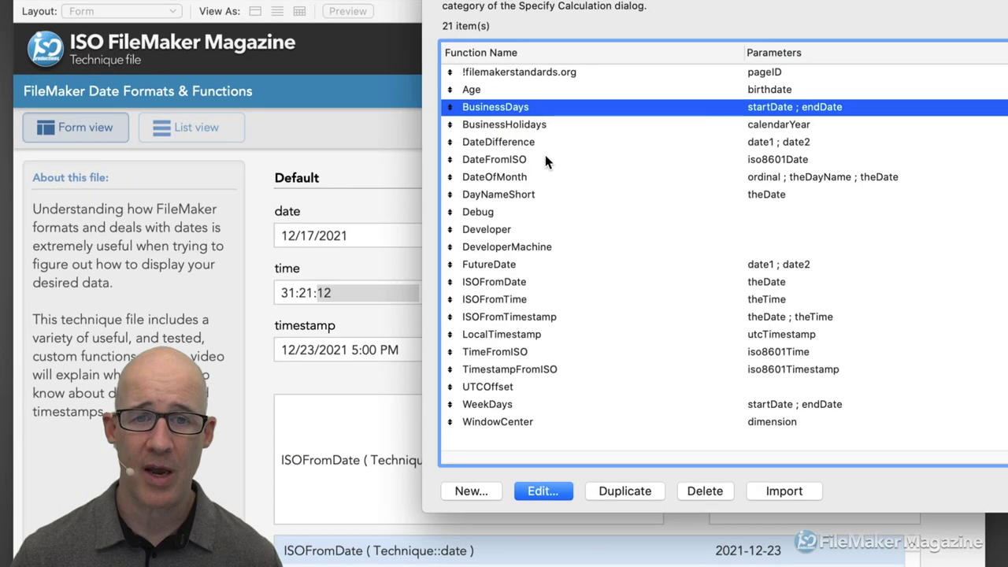
Open the DateDifference custom function, highlight the author's name and the function's code, and close the function and the custom function list
left_click(534, 149)
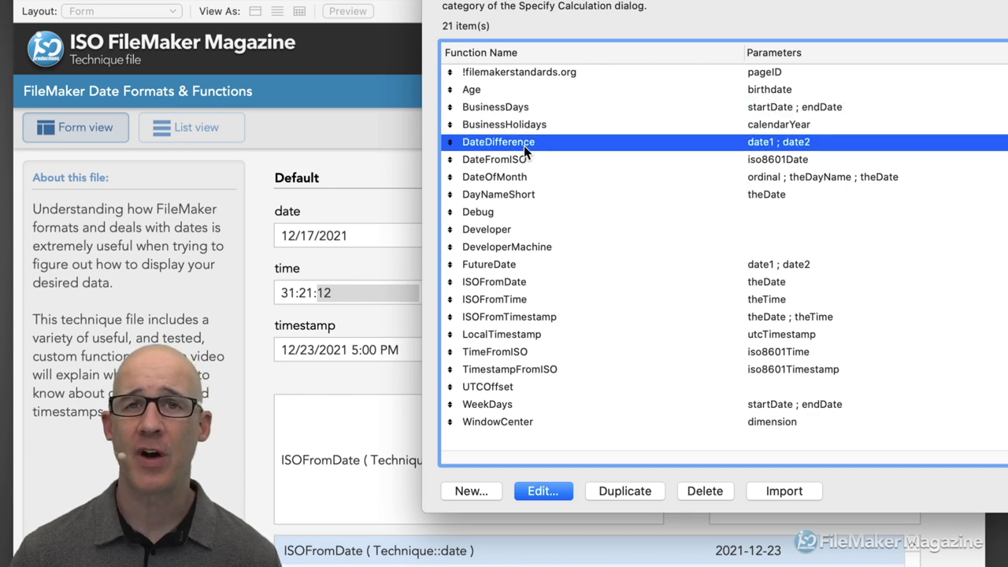
double_click(523, 144)
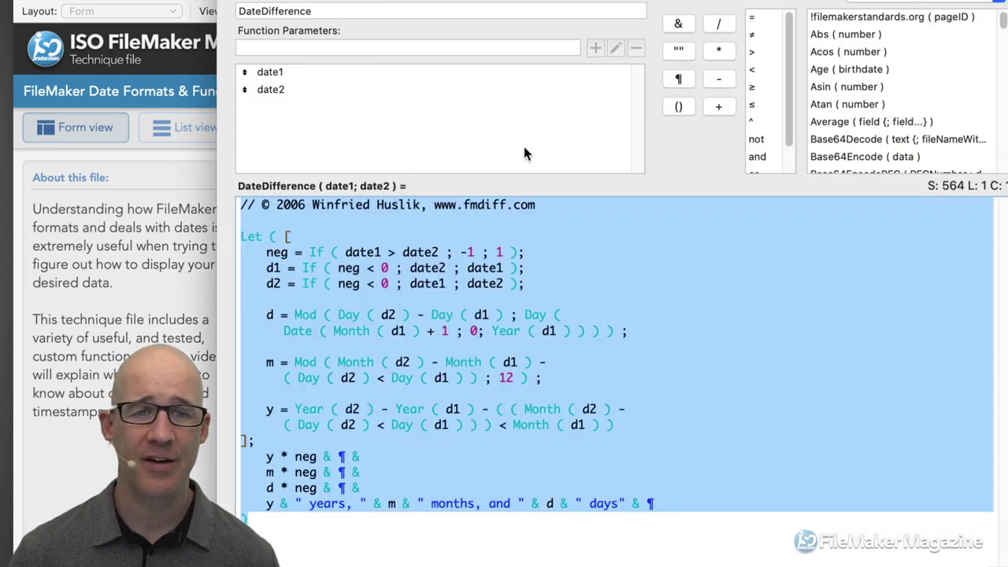
left_click_drag(347, 206, 383, 206)
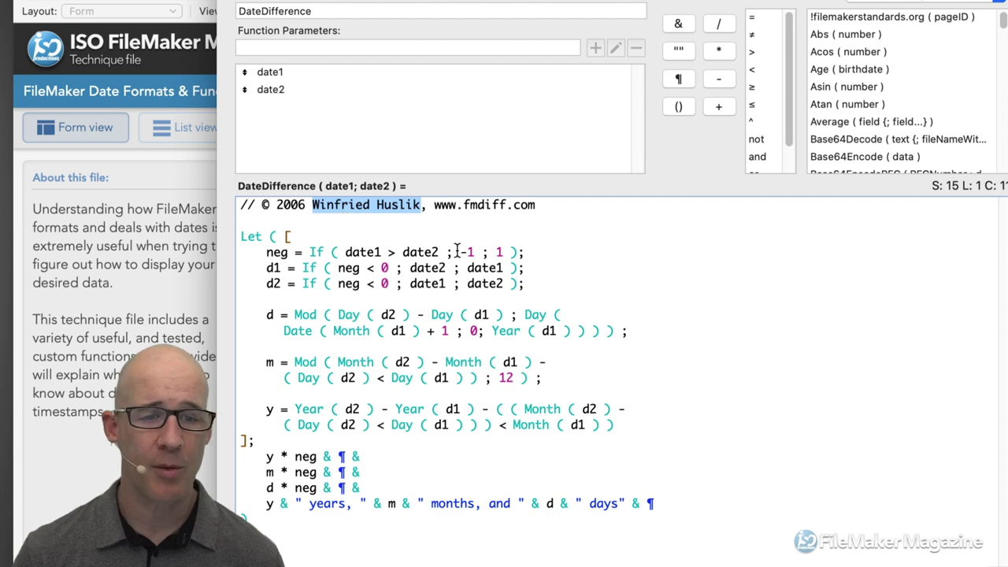
left_click_drag(510, 560, 341, 206)
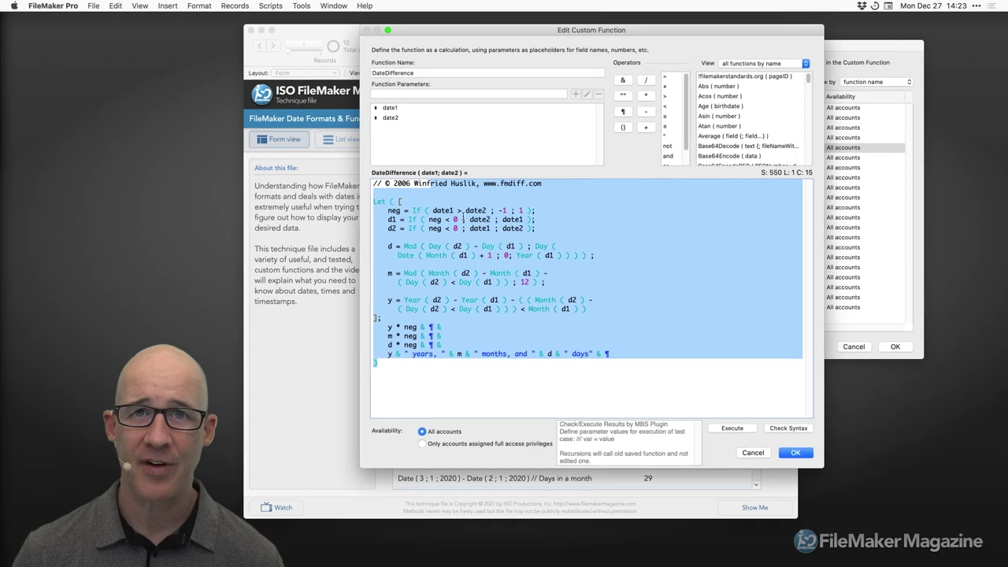
left_click(797, 455)
left_click(895, 349)
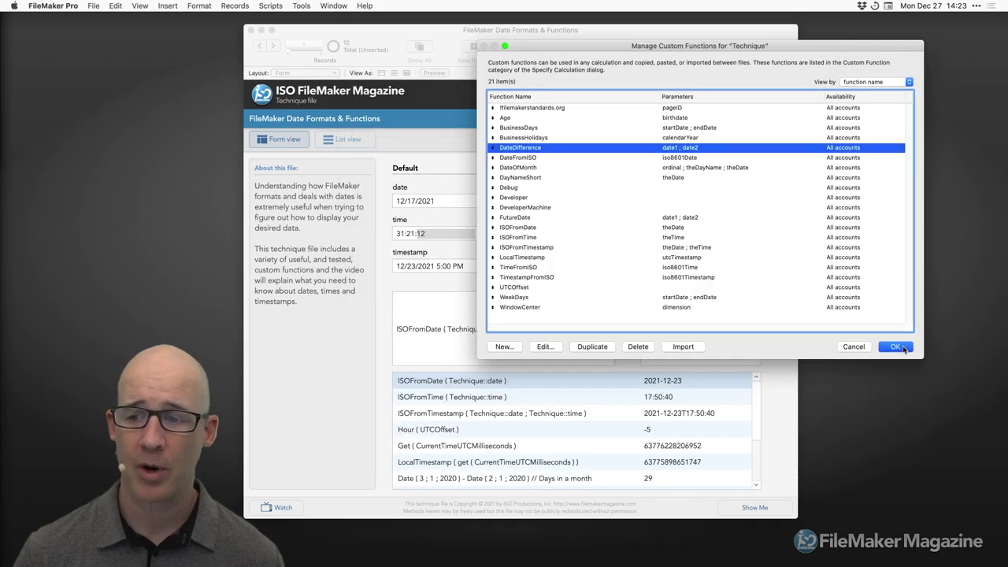
Show the DateDifference example record and highlight the years, months and days values and the full sentence in its result
scroll(520, 453, "down", 1)
scroll(519, 452, "down", 3)
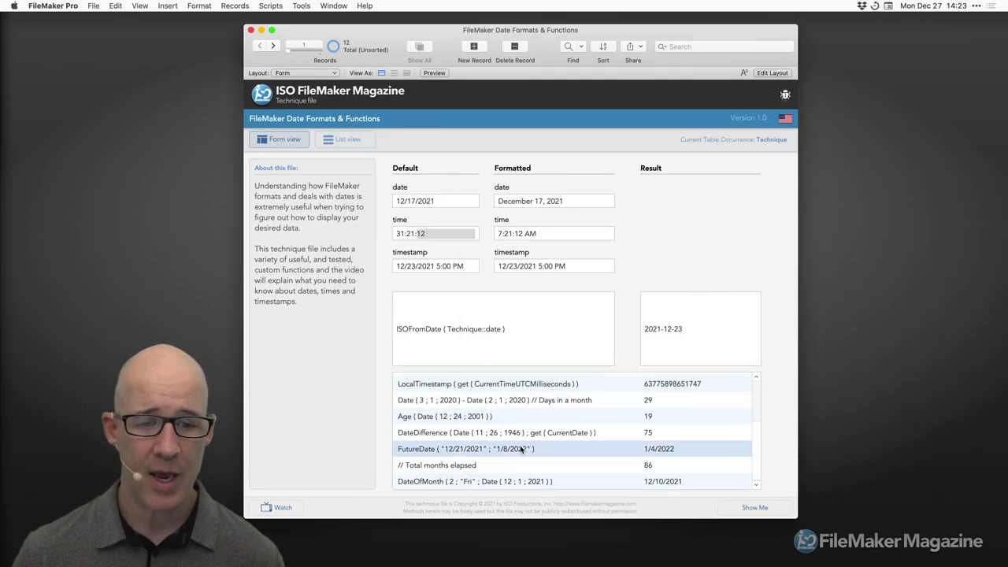
left_click(523, 432)
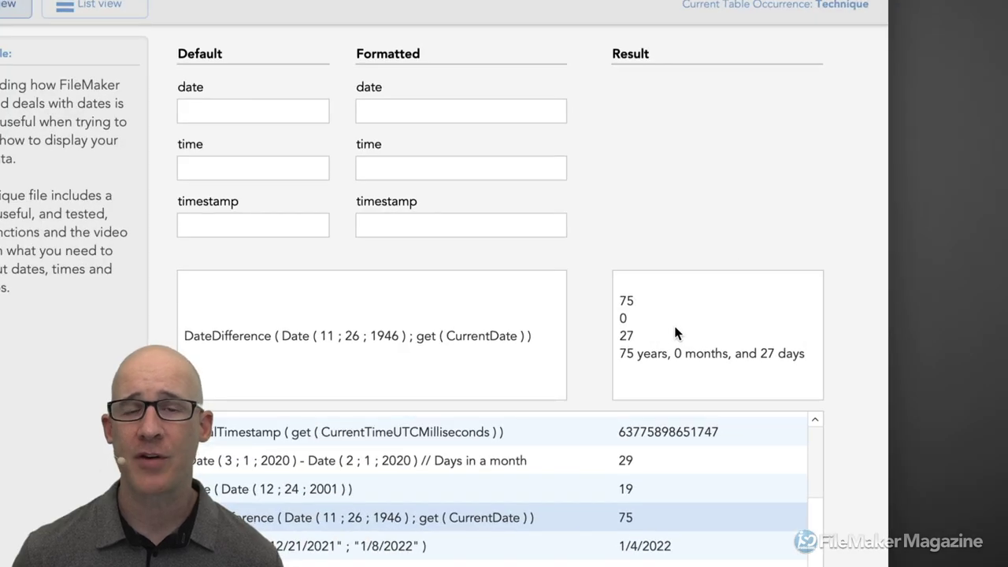
triple_click(628, 301)
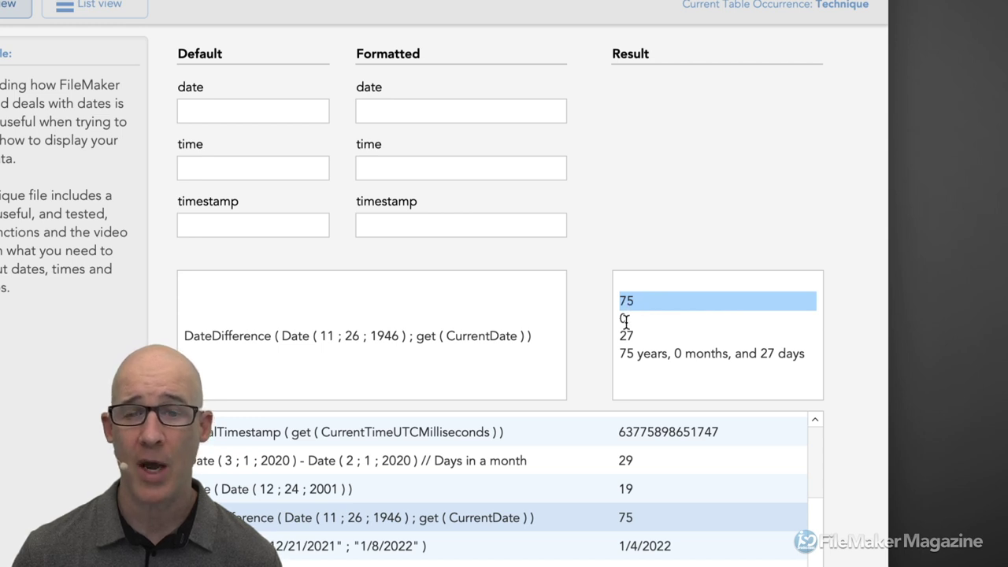
double_click(623, 318)
double_click(629, 336)
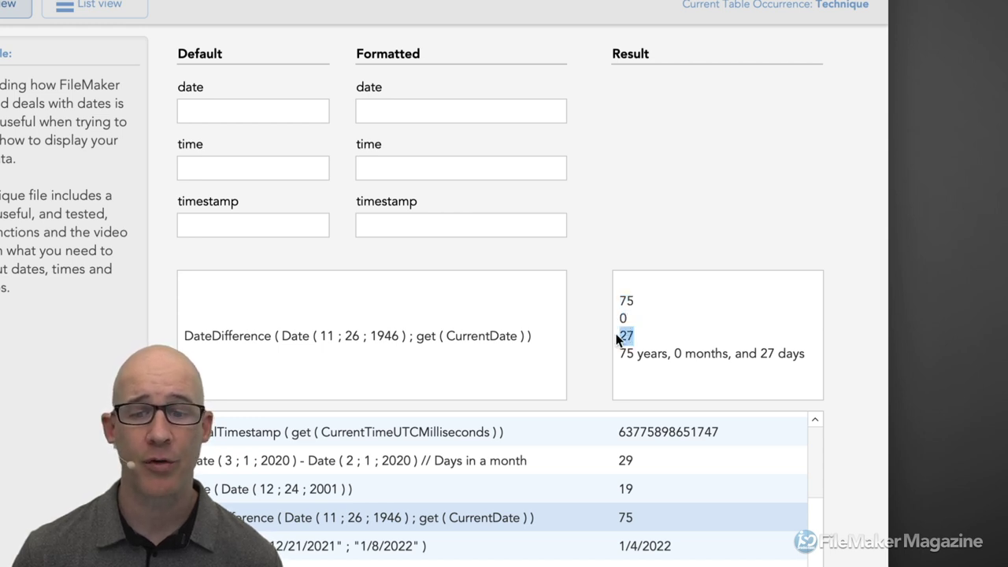
left_click_drag(620, 353, 796, 360)
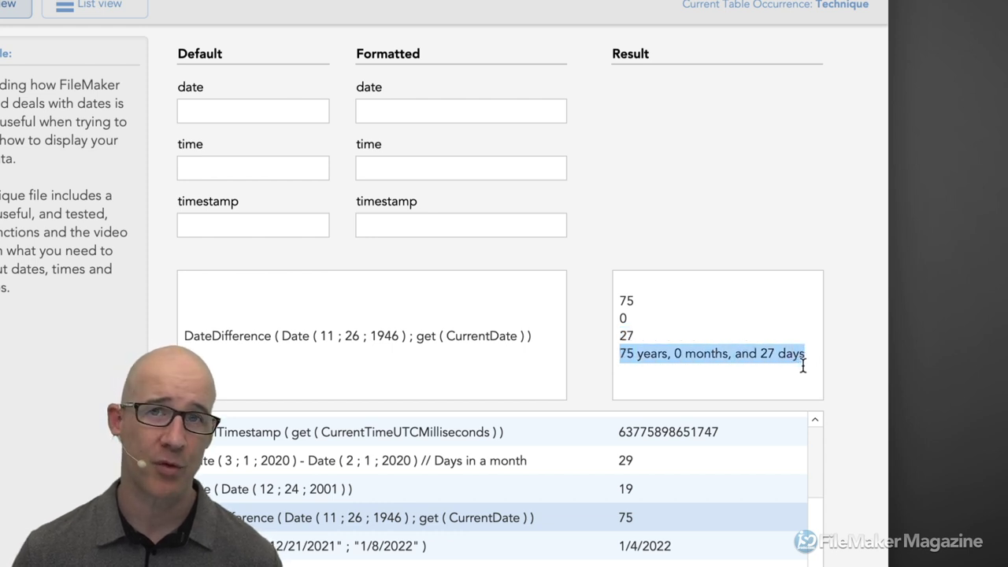
left_click_drag(646, 336, 611, 293)
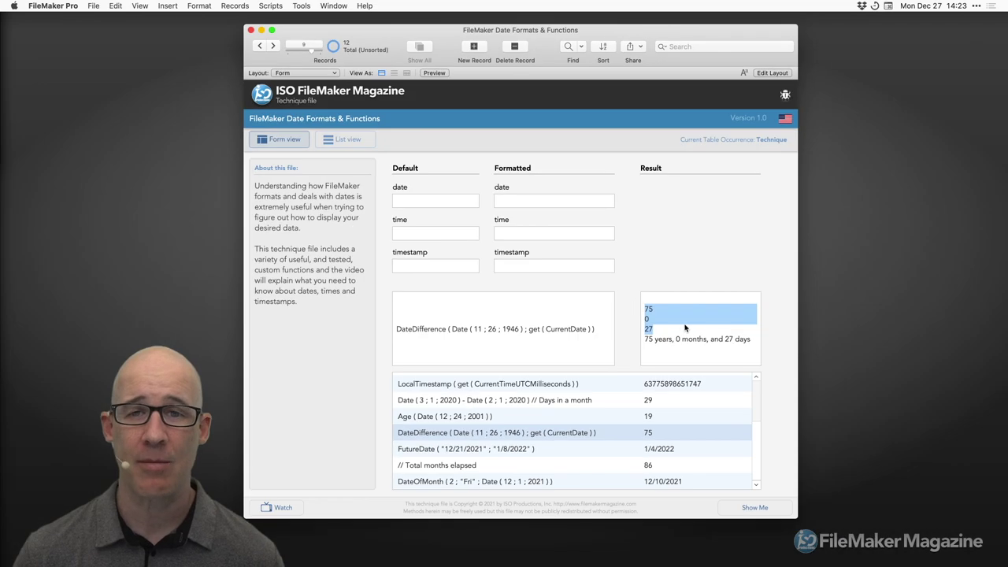
Open the DayNameShort custom function from the custom function list and highlight DayOfWeek in its Choose statement
key("super+shift+f")
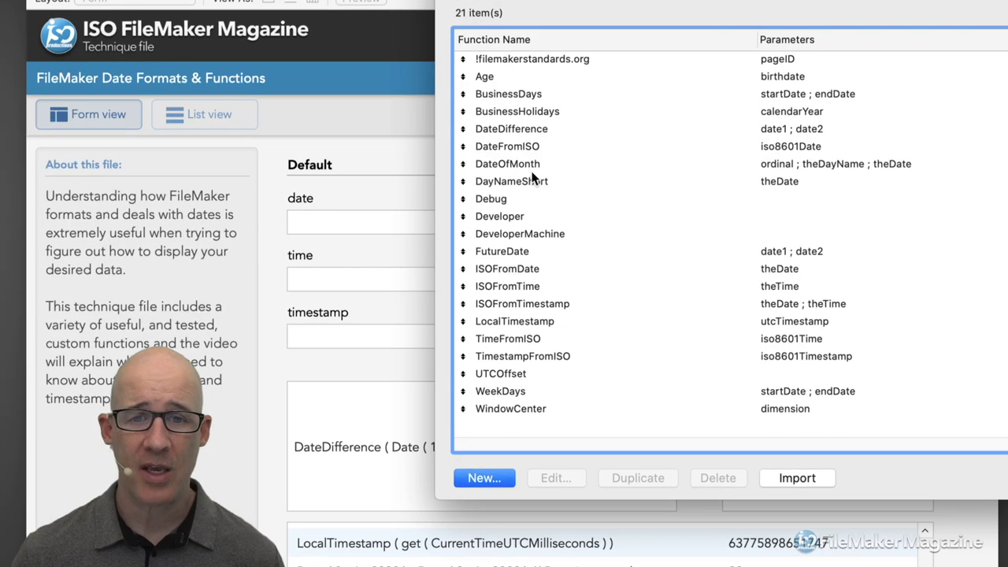
left_click(538, 182)
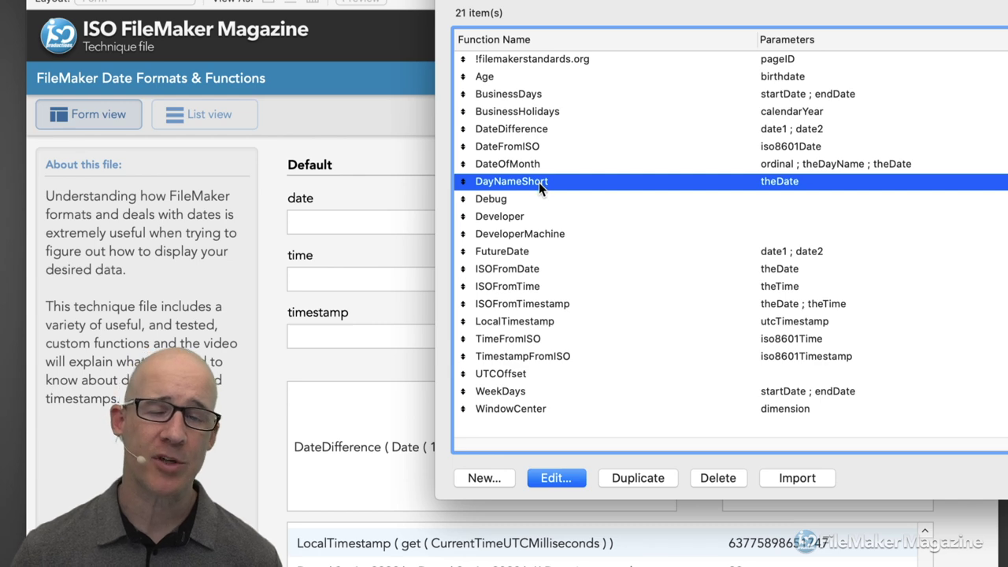
double_click(539, 182)
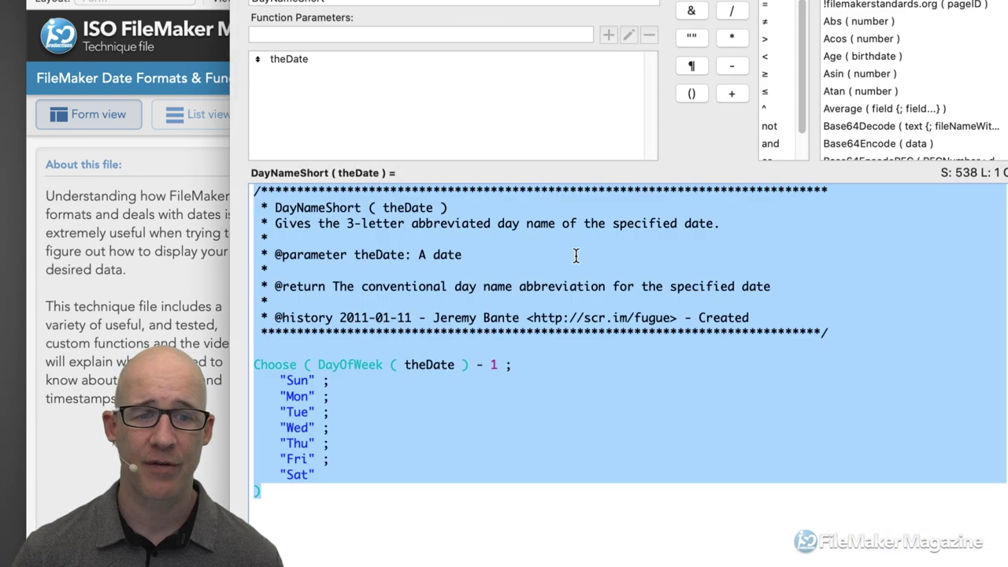
left_click(496, 315)
double_click(351, 366)
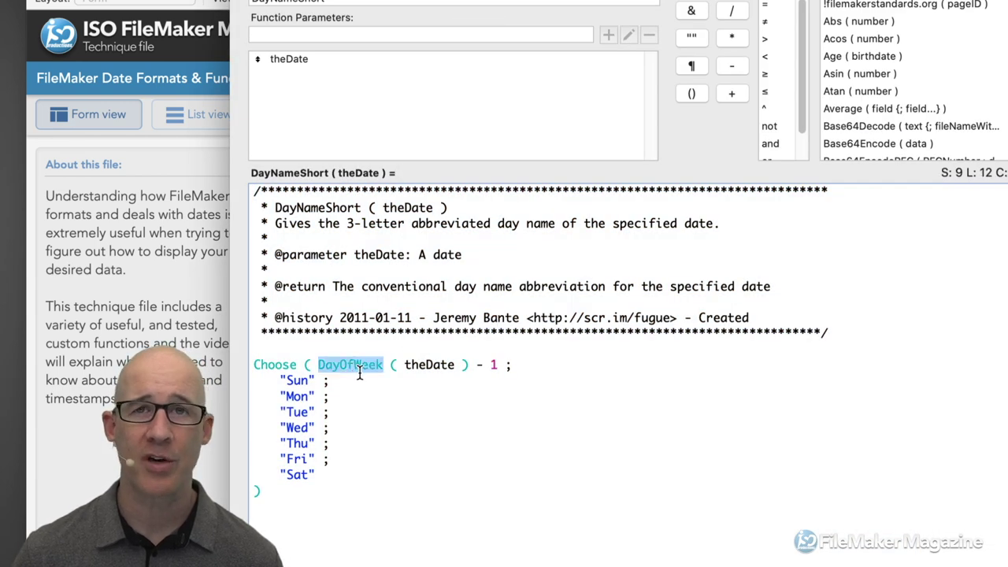
Highlight the day abbreviations Sun, Mon, Tue and Wed in the DayNameShort code and close the function
double_click(301, 382)
double_click(298, 397)
double_click(298, 412)
double_click(298, 428)
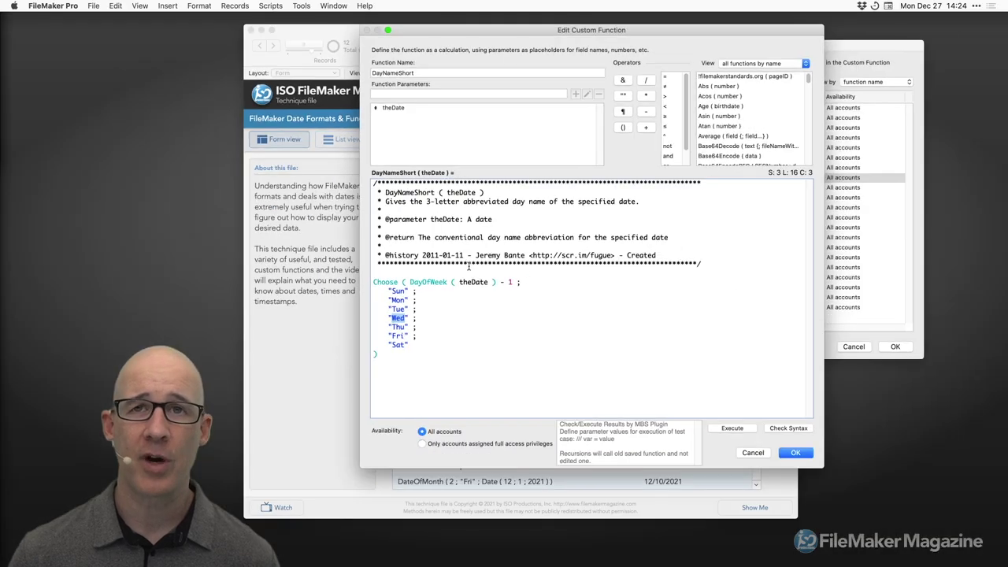
left_click(798, 455)
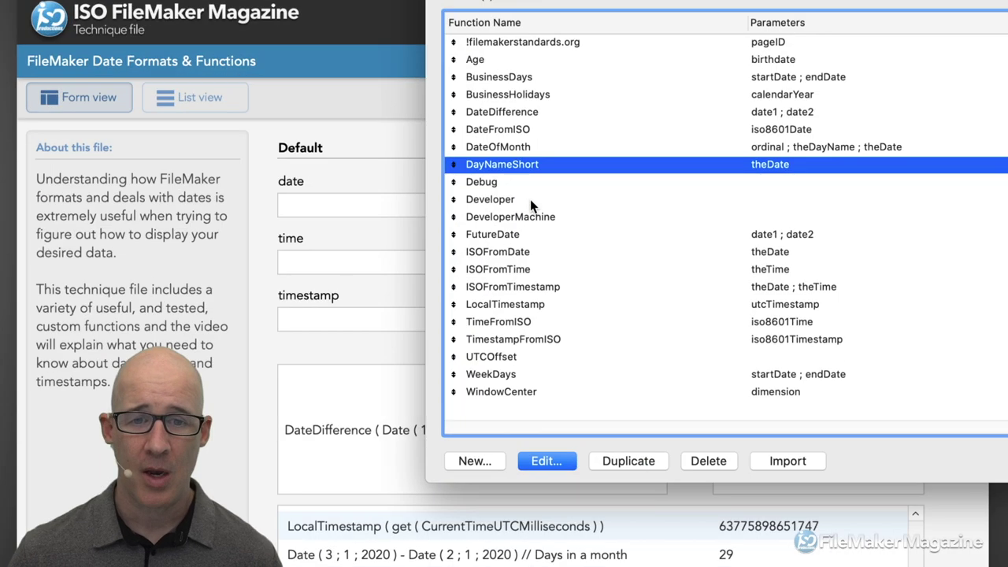
Point out the Debug, DeveloperMachine, FutureDate, LocalTimestamp, UTCOffset, WeekDays and WindowCenter functions in the custom function list
left_click(521, 183)
left_click(515, 219)
left_click(552, 237)
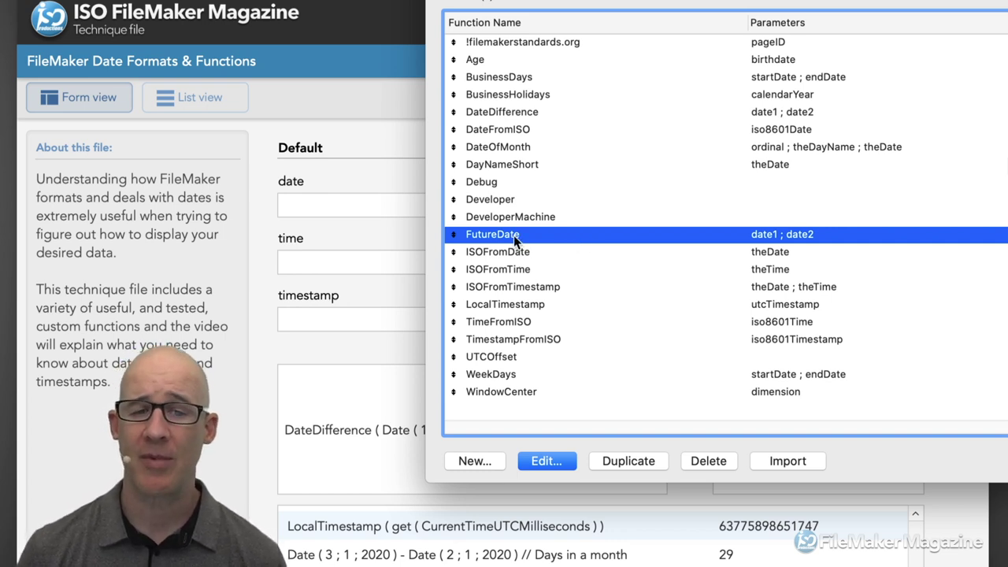
left_click(519, 306)
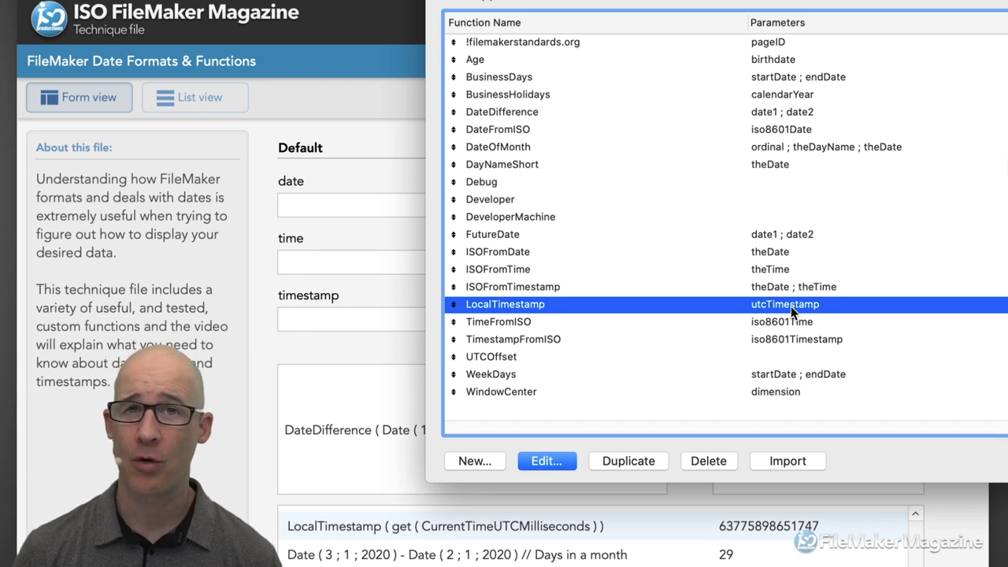
left_click(511, 358)
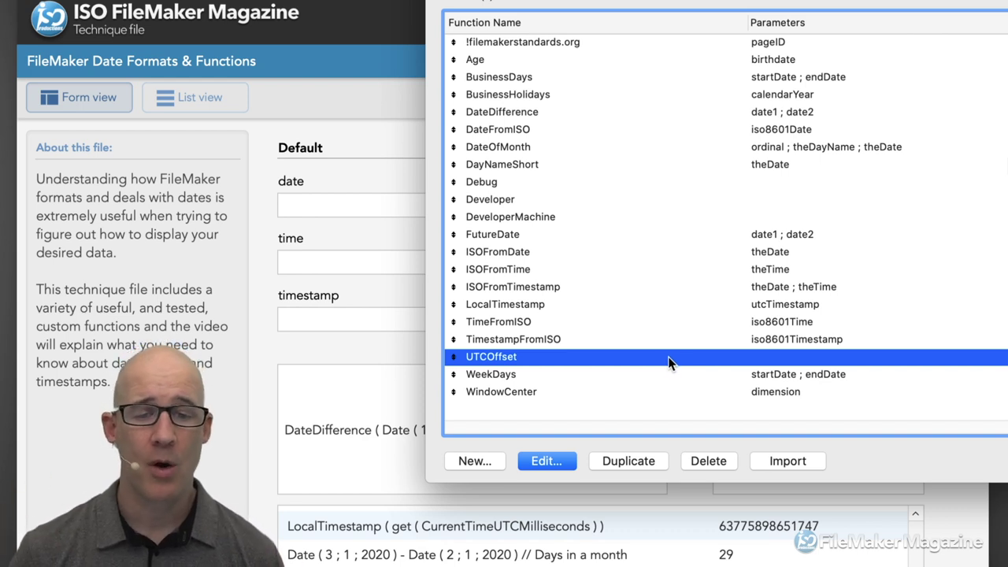
left_click(540, 375)
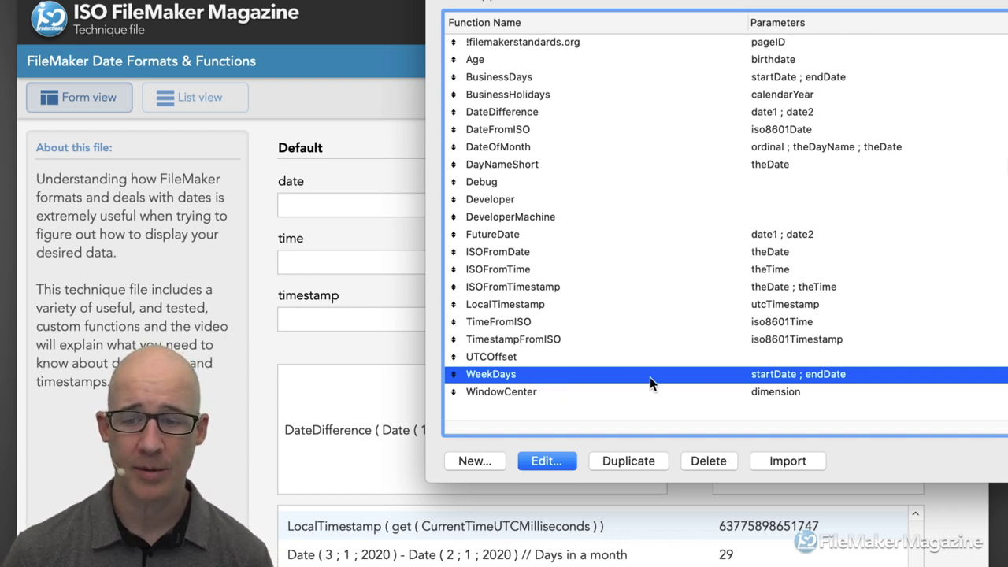
left_click(562, 392)
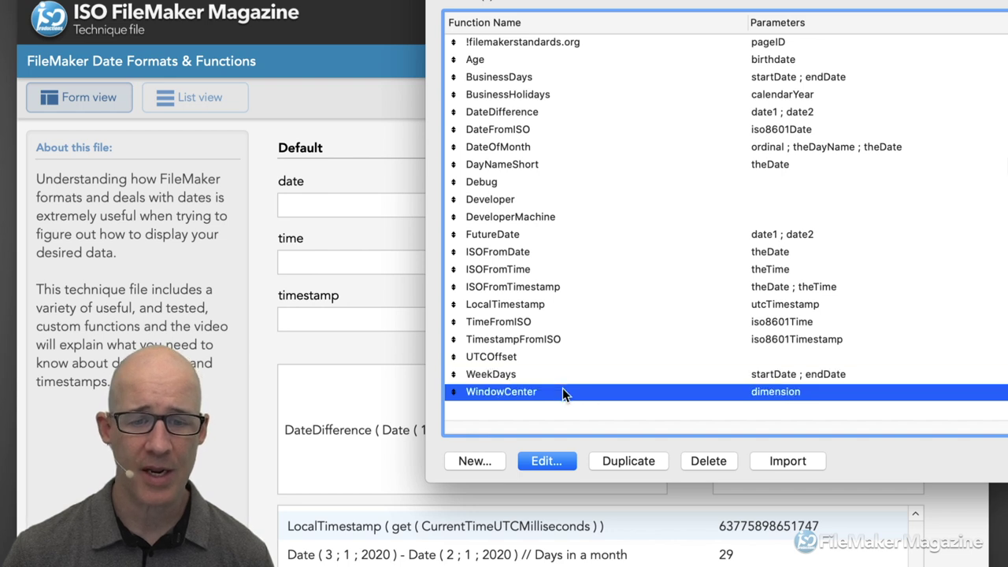
Point out the TimestampFromISO, TimeFromISO, LocalTimestamp, ISOFromTimestamp and ISOFromDate functions, and close the custom function list
left_click(535, 306)
left_click(537, 338)
left_click(535, 323)
left_click(541, 305)
left_click(542, 286)
left_click(532, 253)
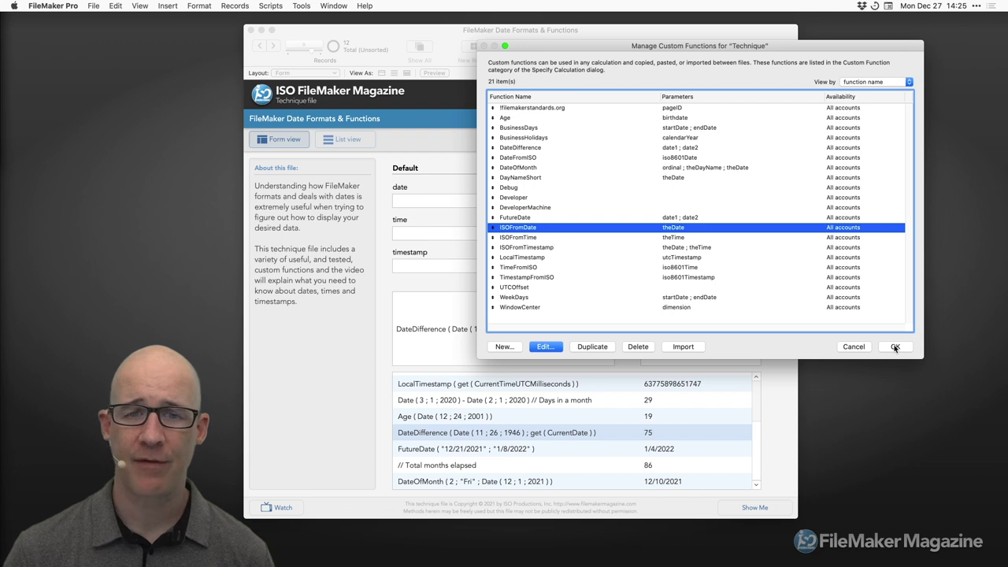
left_click(896, 347)
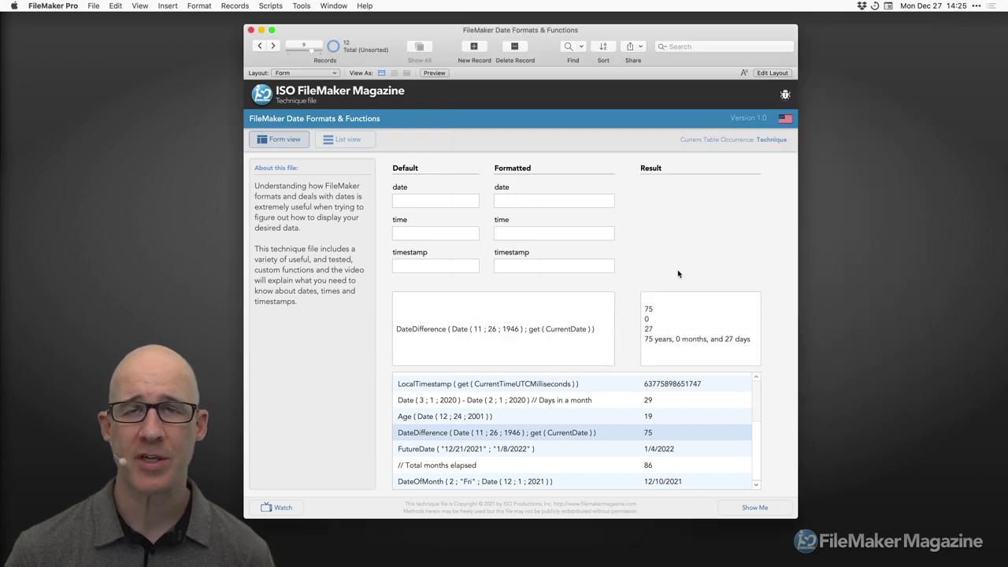